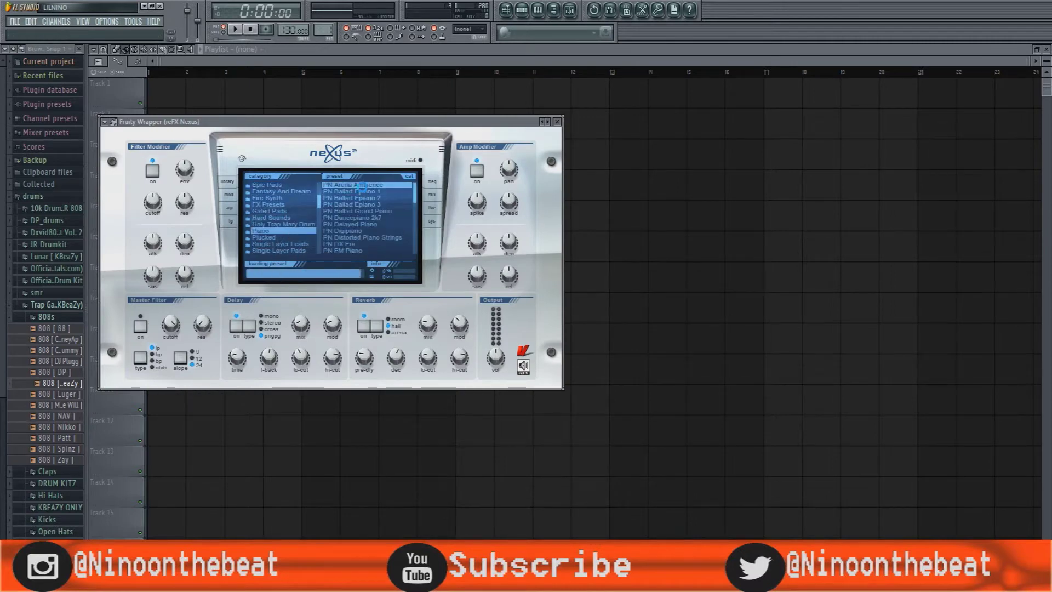
Step: Add the 808 [ Mike Will ] sample as a channel above reFX Nexus and open its piano roll
click(558, 123)
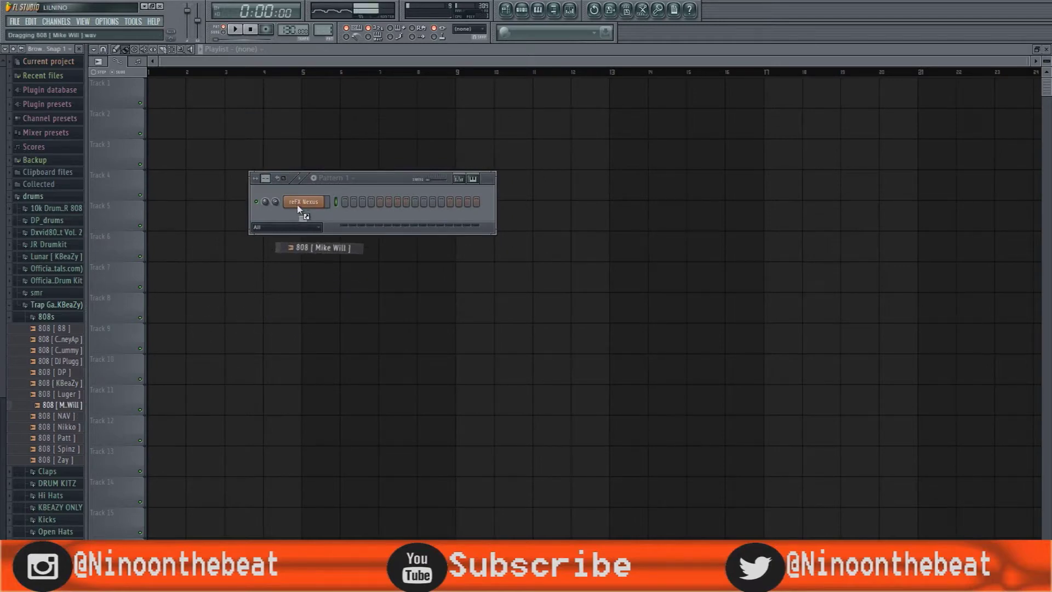
drag(298, 209, 295, 195)
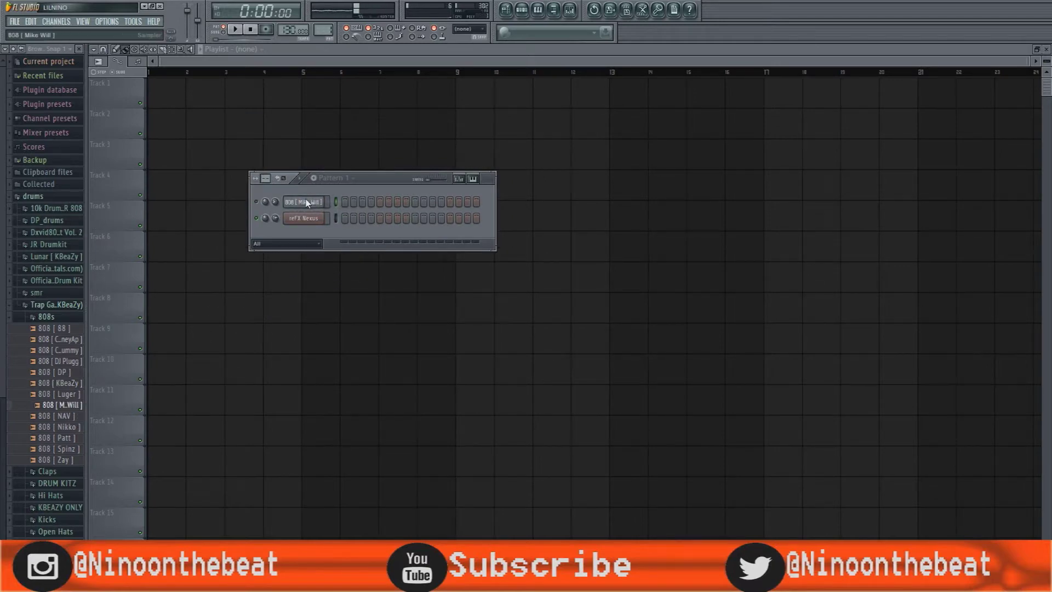
right_click(304, 202)
click(345, 201)
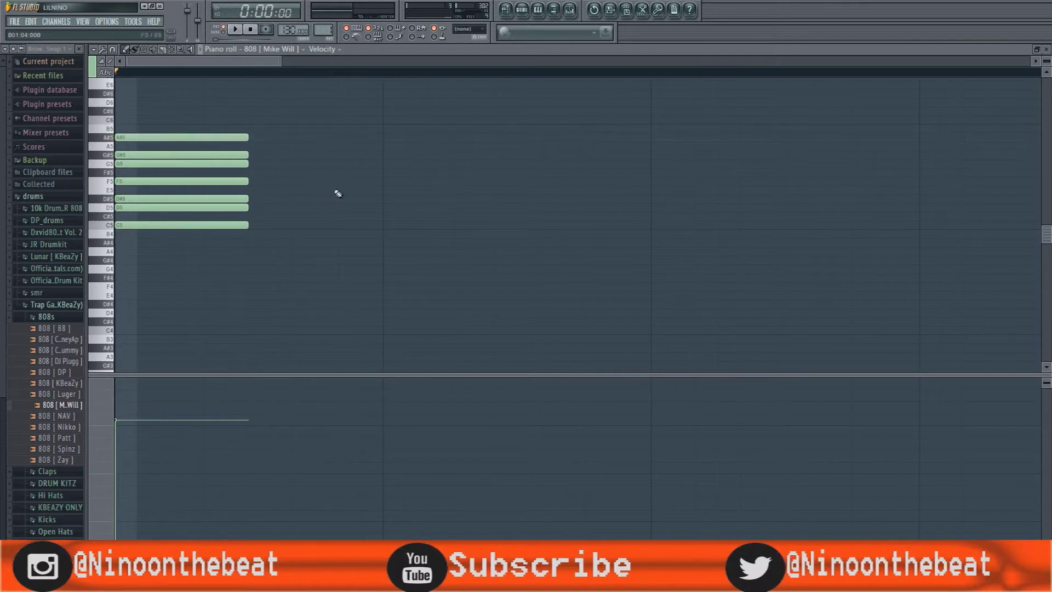
Step: Copy the scale guide notes C5 to A#5 into the octaves above and below in the 808 piano roll
key(ctrl+b)
drag(303, 227, 168, 123)
key(ctrl+b)
drag(248, 103, 116, 316)
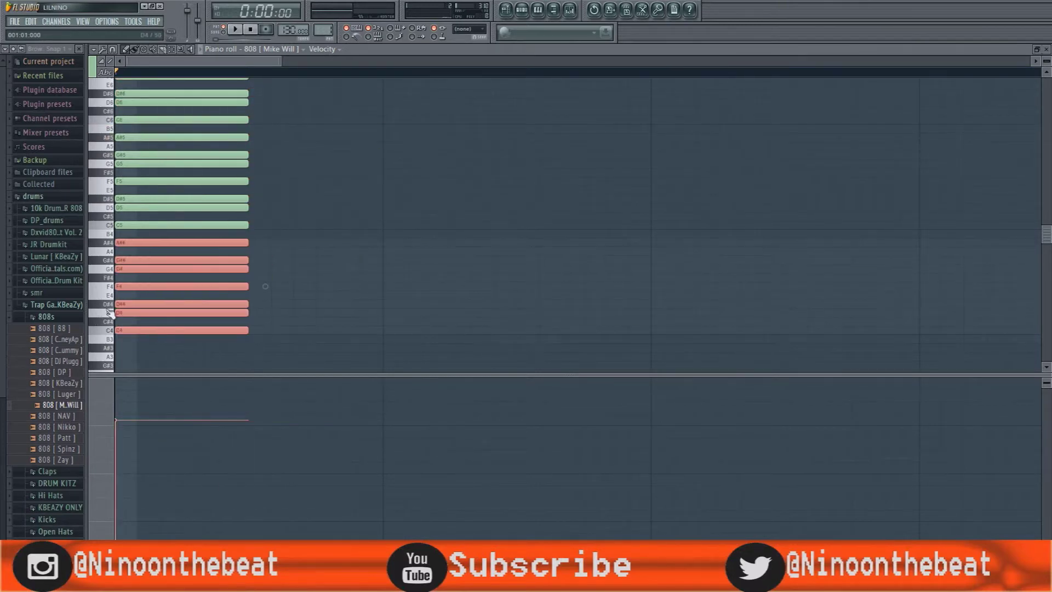
key(ctrl+b)
drag(258, 268, 99, 118)
Step: Start the melody in the reFX Nexus piano roll with consecutive C5, G#5, G5 and C6 notes from bar 1
key(F6)
right_click(326, 218)
click(345, 219)
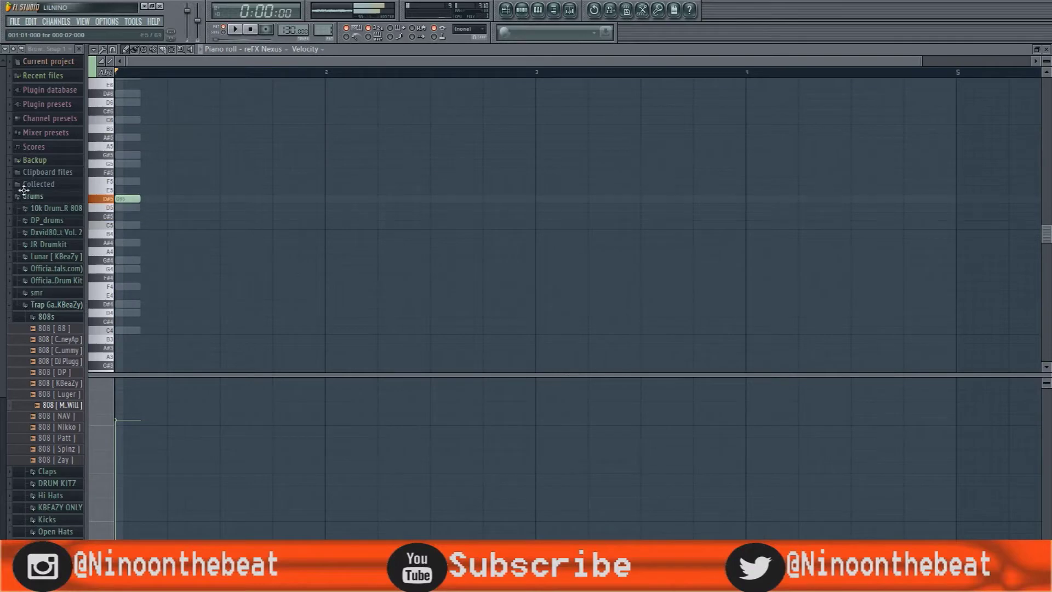
click(147, 155)
click(174, 163)
key(space)
click(201, 120)
key(space)
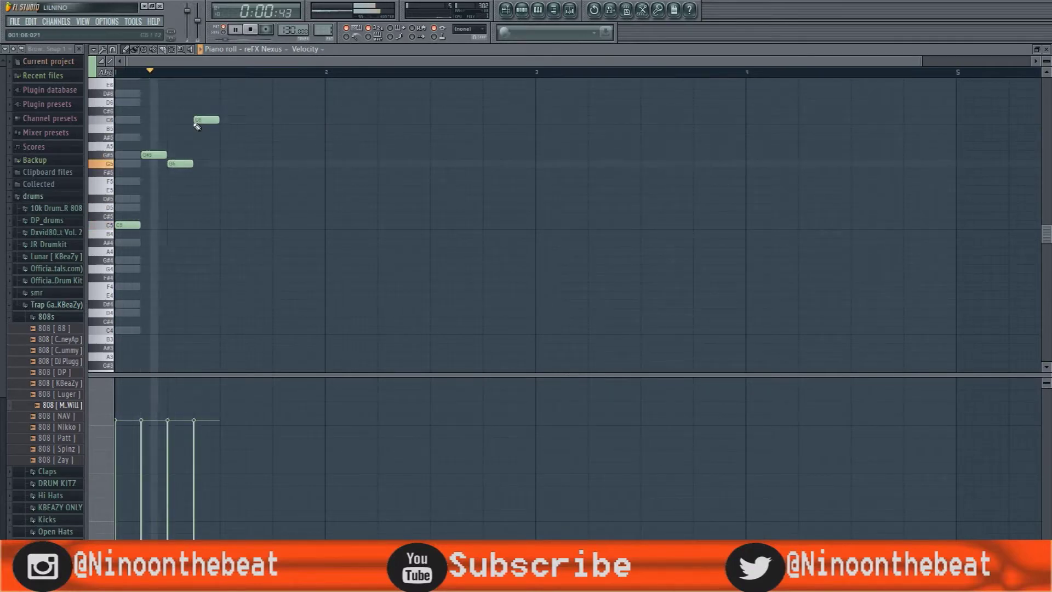
Step: Complete the one-bar melody with consecutive D6, D#6, G6 and G#6 notes
click(225, 103)
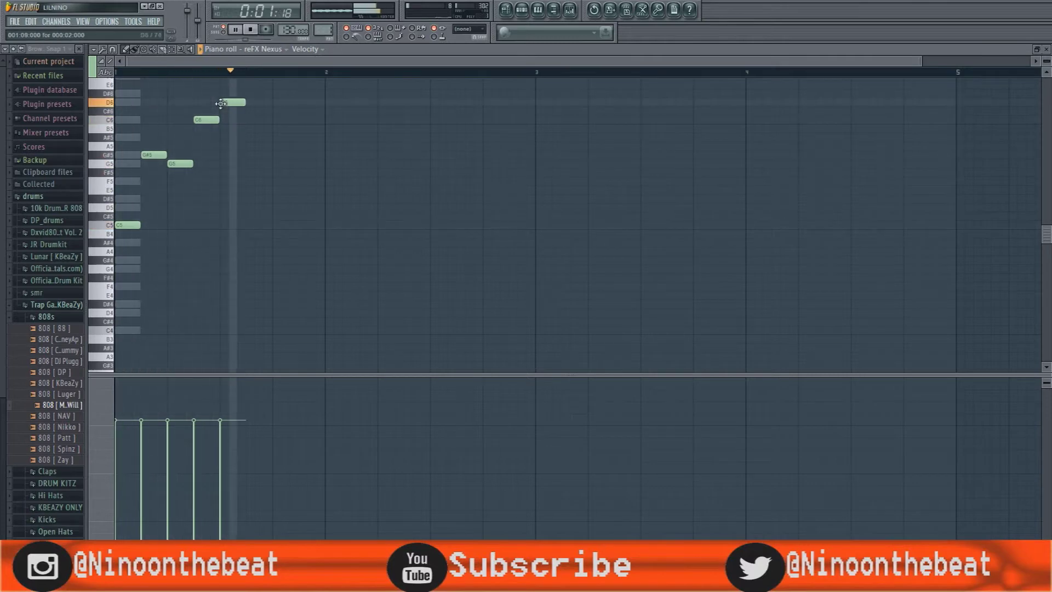
scroll(234, 112, up, 3)
click(251, 172)
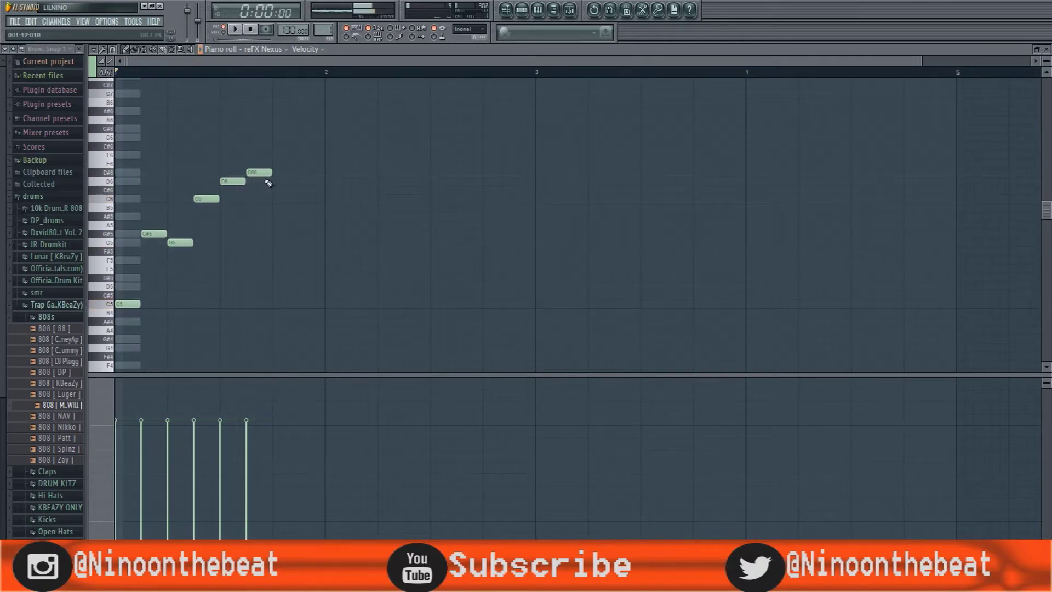
click(280, 128)
click(297, 138)
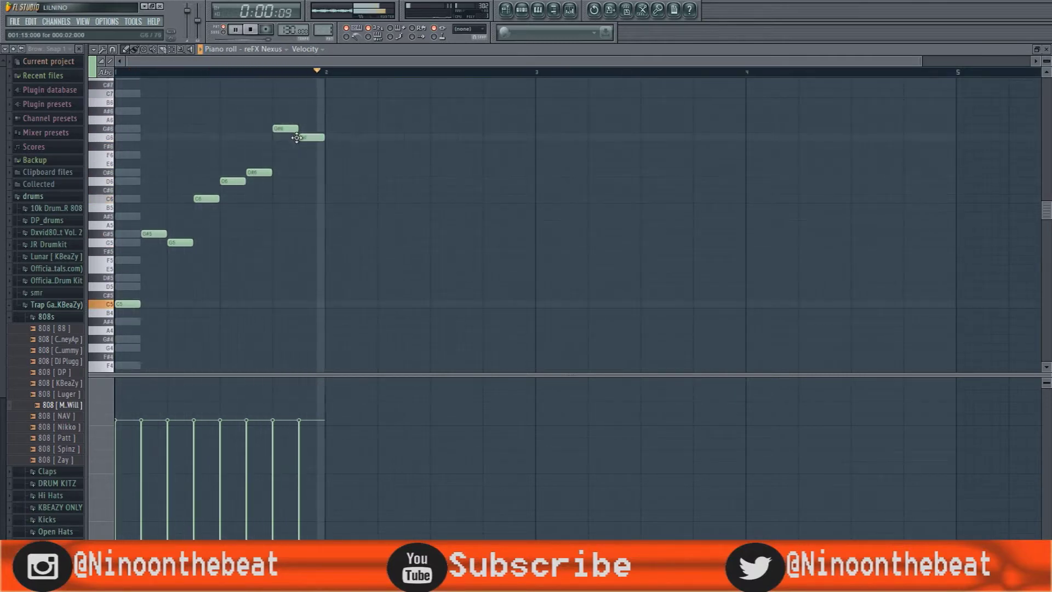
scroll(305, 75, down, 2)
key(space)
drag(261, 127, 282, 129)
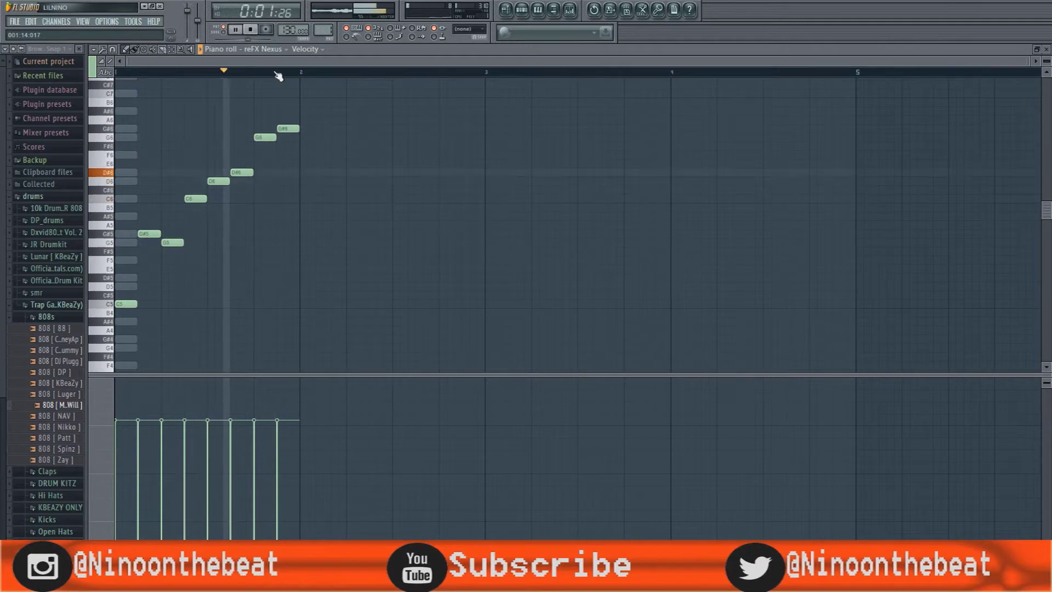
Step: Try D#6 and D6 as the last note of the one-bar melody
key(space)
drag(287, 129, 287, 156)
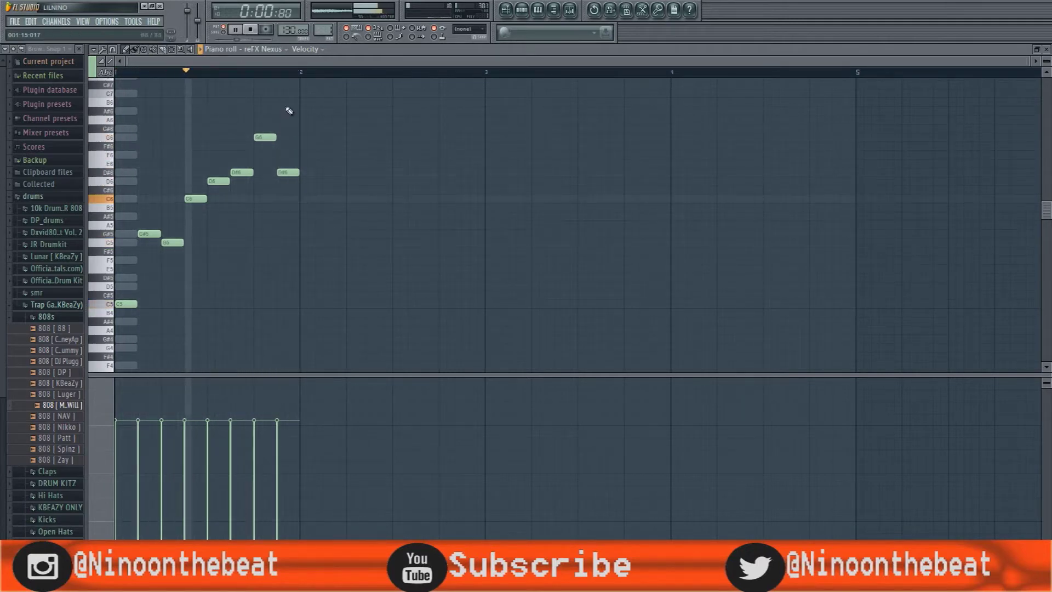
key(space)
drag(285, 170, 286, 179)
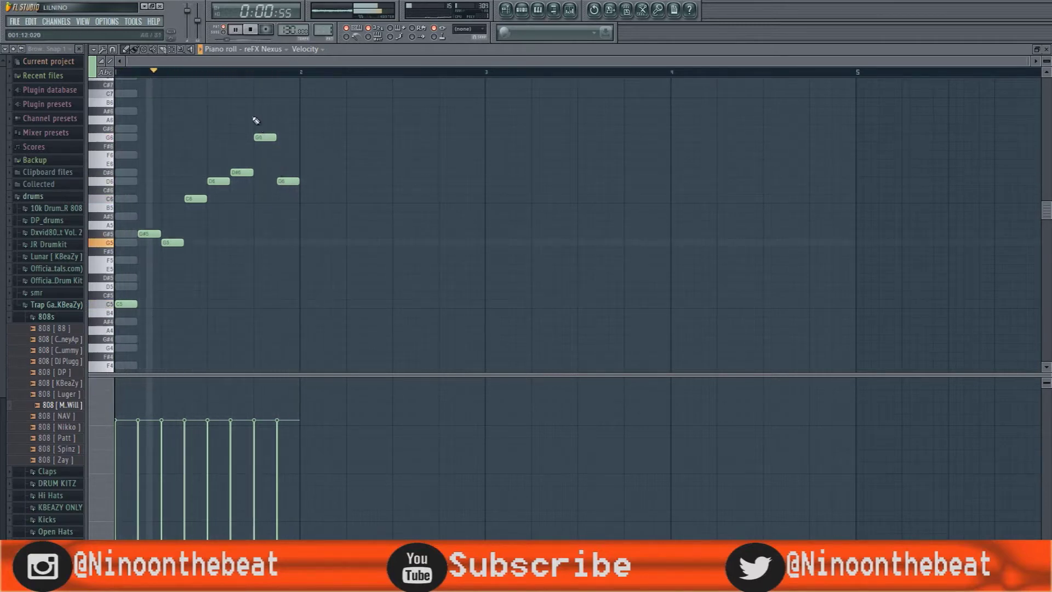
Step: Set the project tempo to 135 and play the melody
key(space)
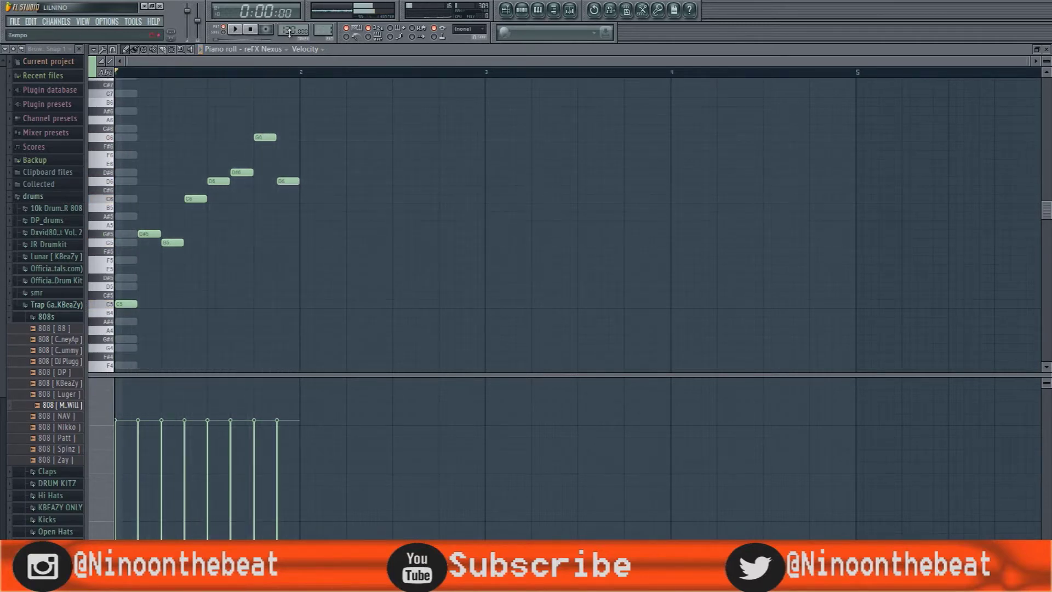
key(space)
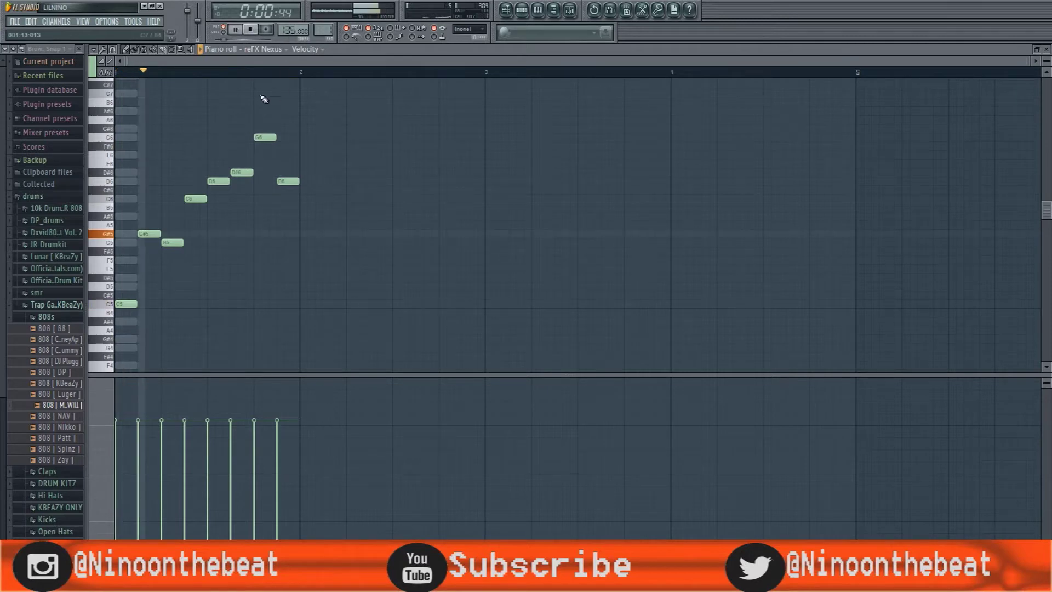
Step: Try ending bar 1 with D6 and C6 as its last two notes
drag(271, 138, 279, 200)
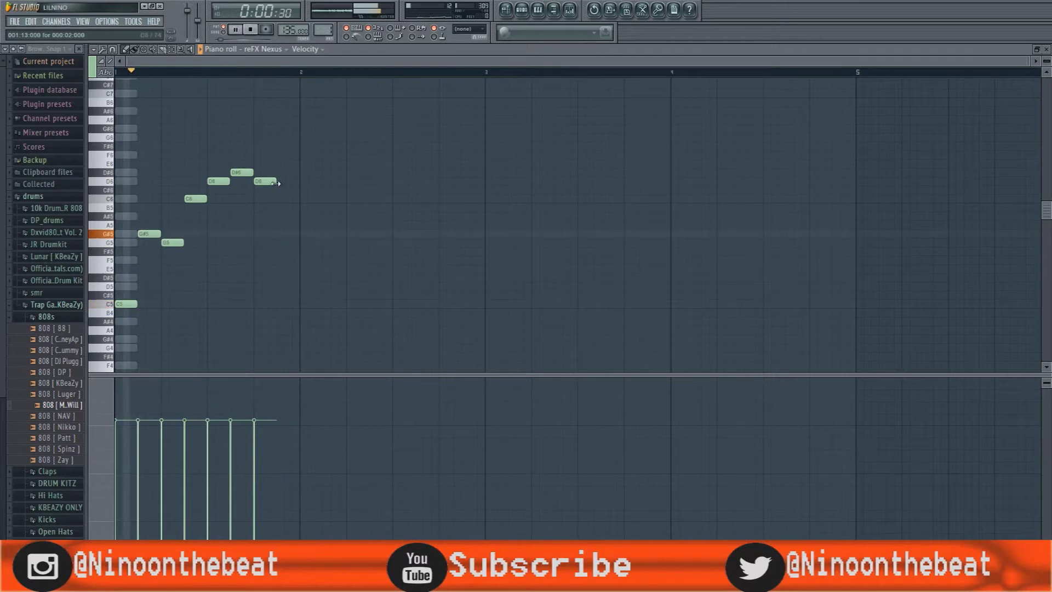
click(286, 173)
drag(287, 173, 287, 199)
scroll(291, 137, up, 2)
key(space)
scroll(279, 78, down, 2)
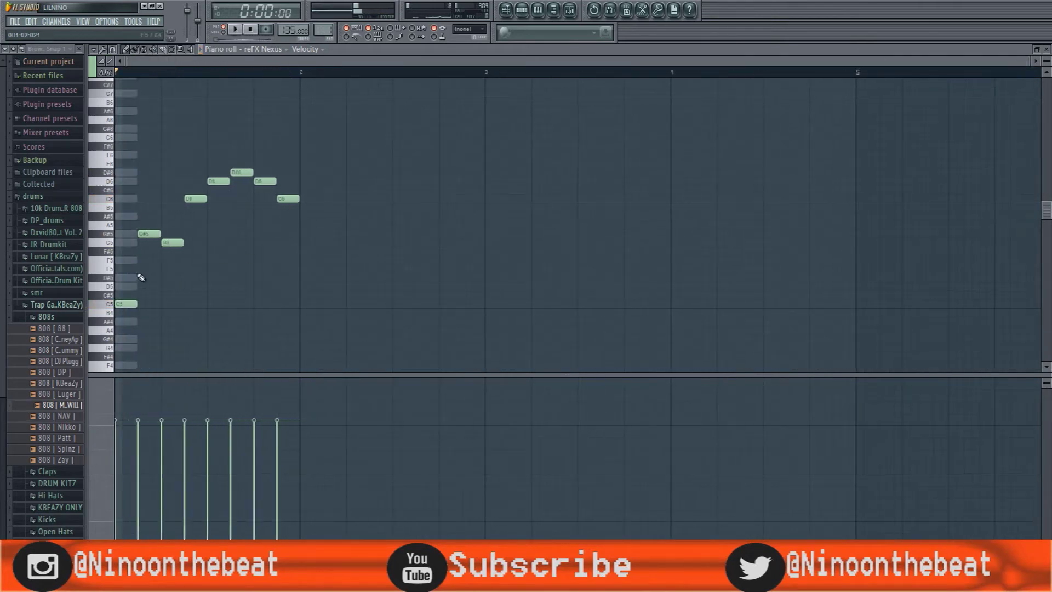
Step: Try extending the melody into bar 2 with consecutive G6, G#6 and G6 notes
click(300, 137)
key(space)
key(space)
click(323, 128)
click(356, 110)
drag(359, 111, 359, 137)
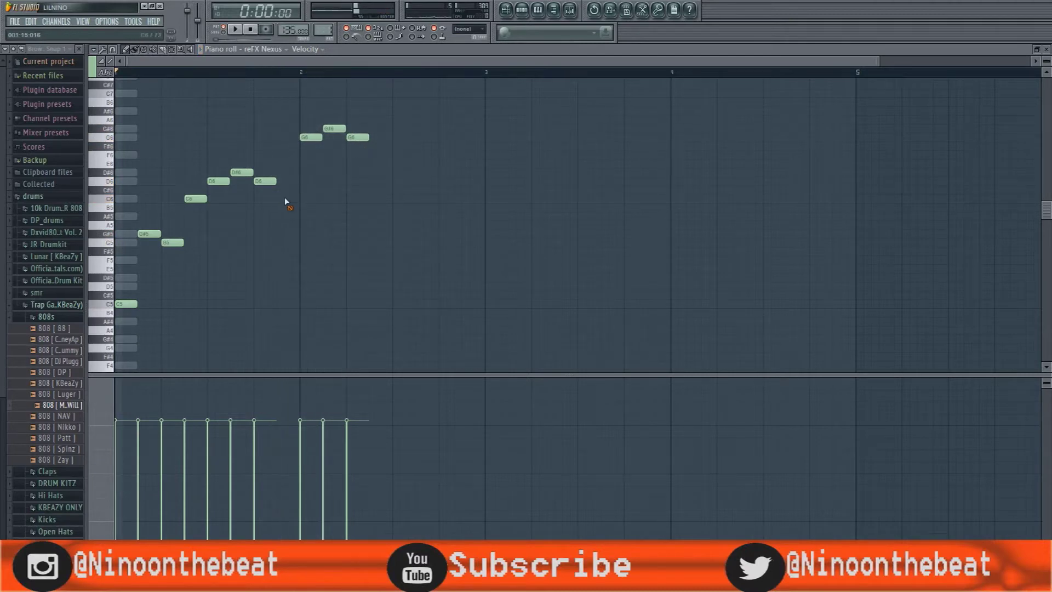
Step: End bar 1 with G6 and G#6, and delete the three notes in bar 2
click(279, 131)
right_click(311, 137)
right_click(353, 137)
right_click(340, 128)
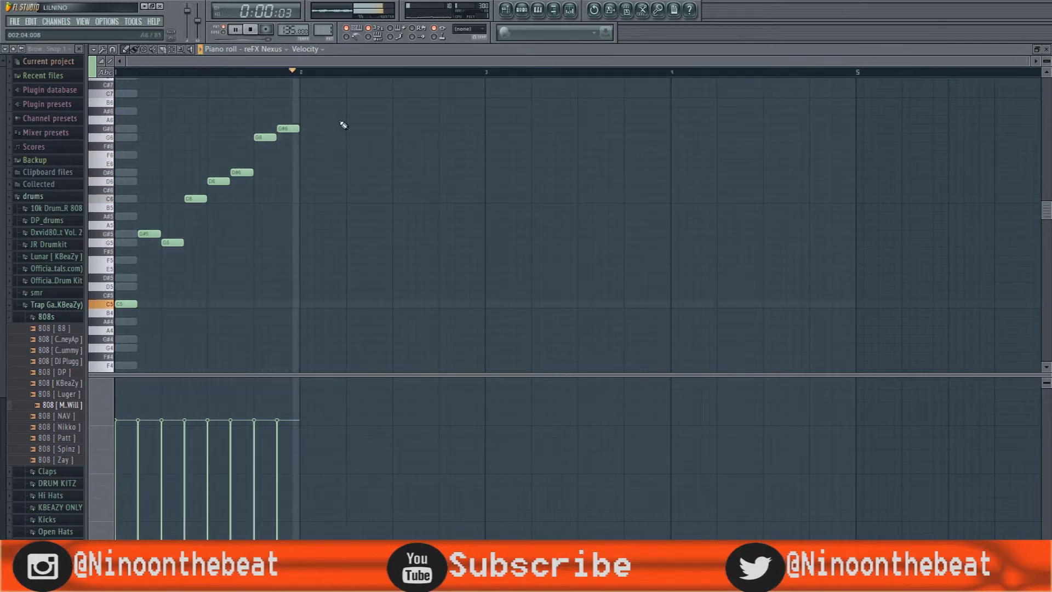
Step: Try D#6, D6 and G6 notes at the start of bar 2, then remove them
click(304, 172)
click(323, 180)
drag(335, 181, 301, 138)
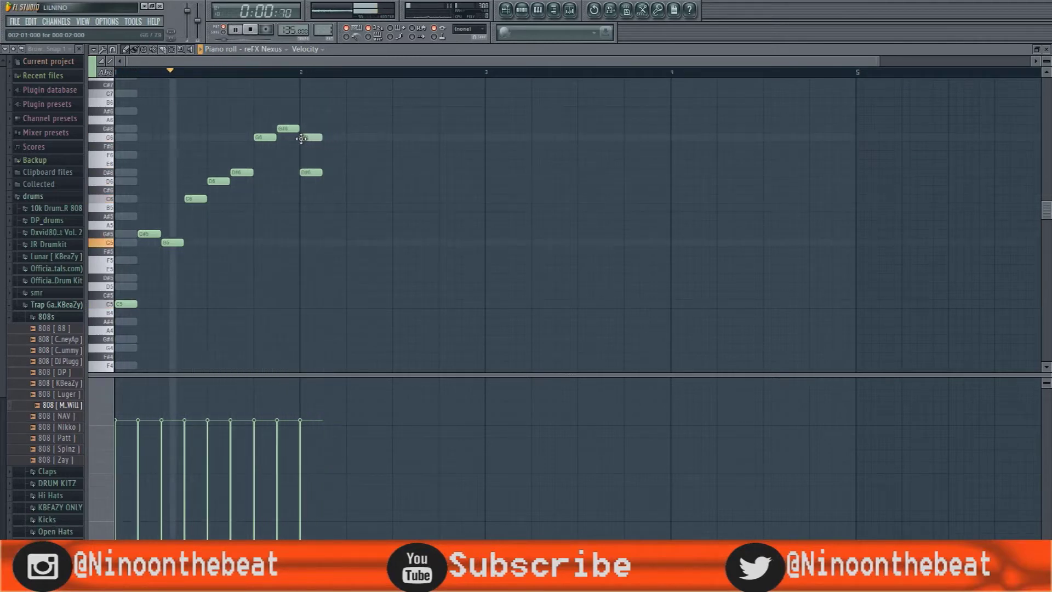
right_click(318, 171)
right_click(315, 137)
key(space)
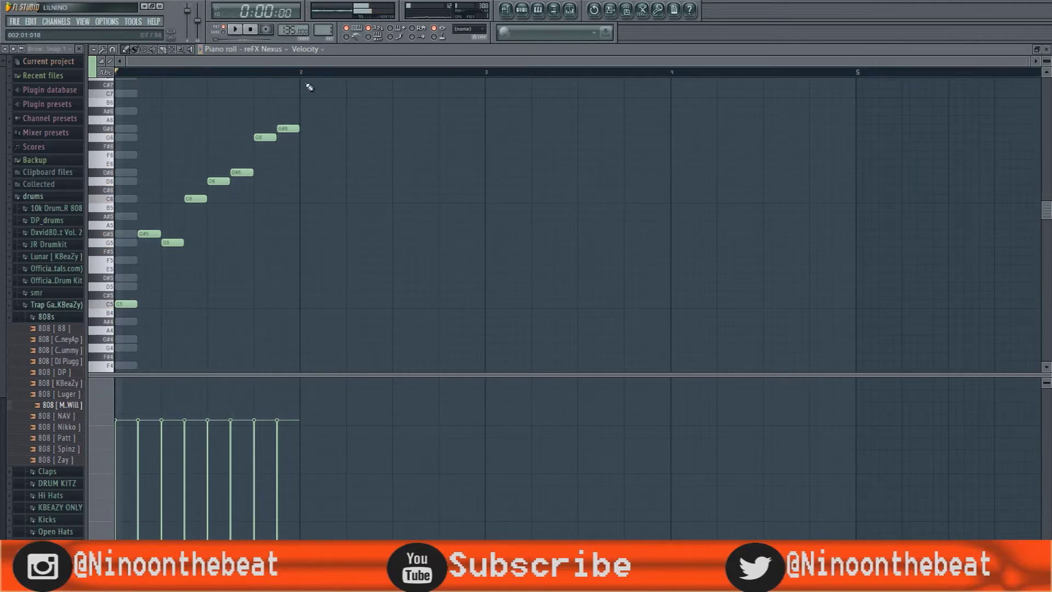
Step: Duplicate the one-bar melody three times to fill four bars
key(space)
key(ctrl+b)
scroll(214, 77, down, 1)
scroll(216, 77, down, 2)
key(ctrl+b)
key(ctrl+b)
Step: Change the last two melody notes of bar 1 to D6 and C6
click(258, 129)
right_click(259, 128)
key(space)
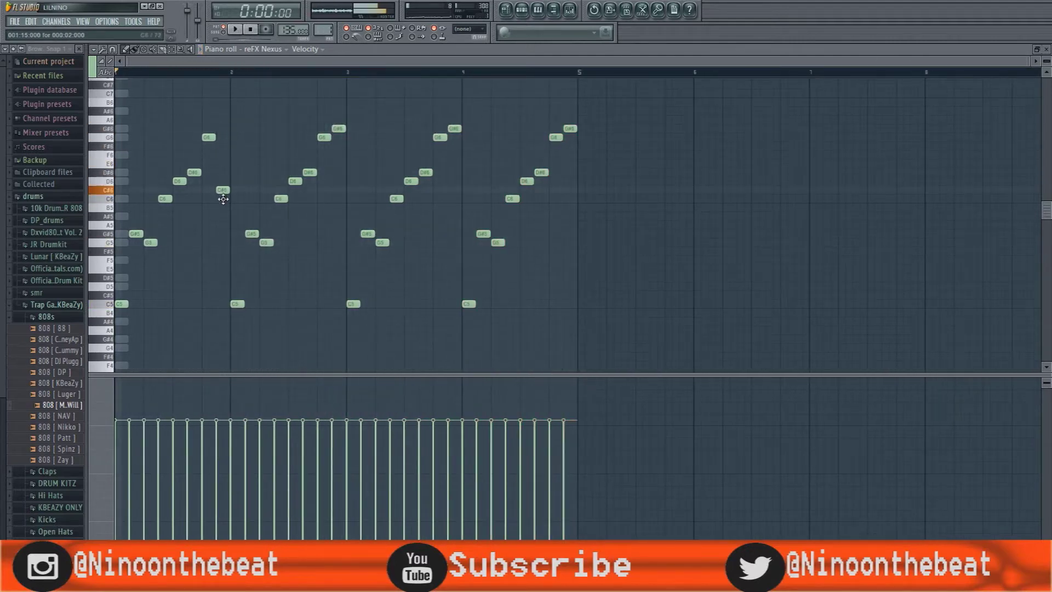
drag(208, 138, 208, 181)
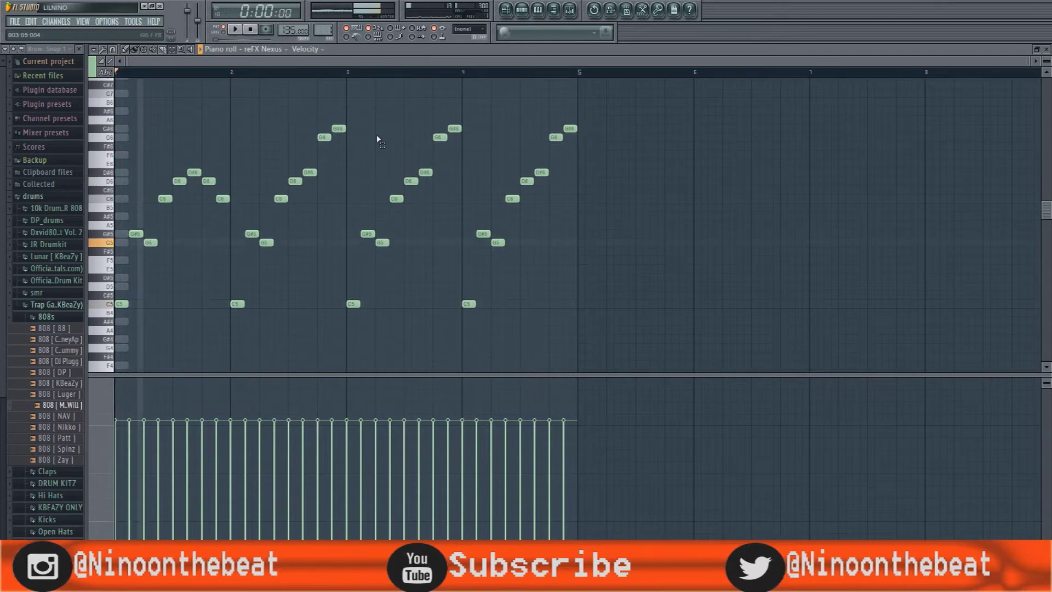
Step: Replace the melody in bars 3 and 4 with a duplicate of bars 1 and 2
drag(353, 113, 597, 336)
key(Delete)
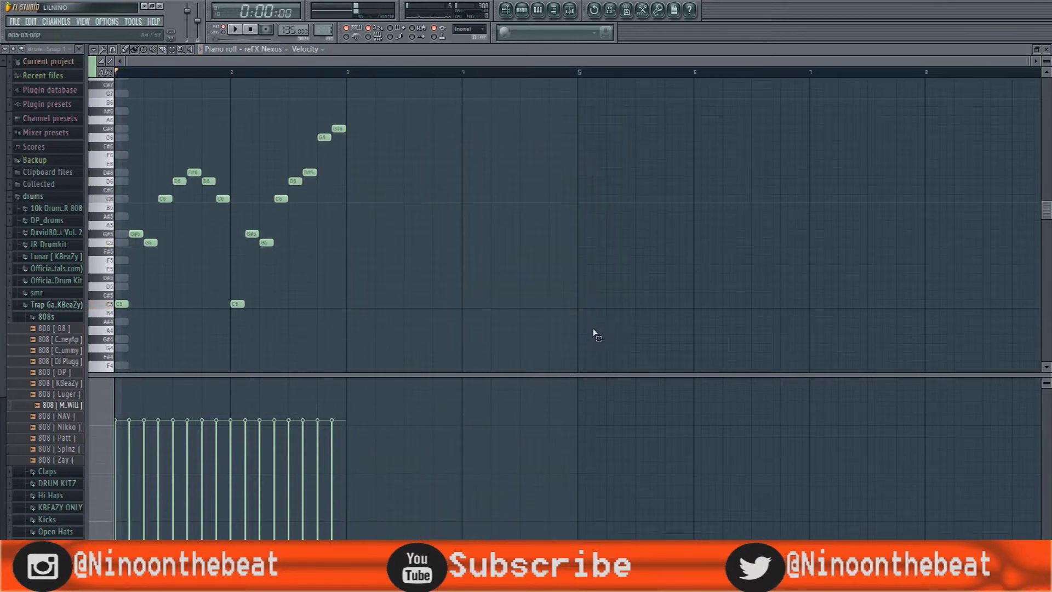
key(ctrl+b)
key(space)
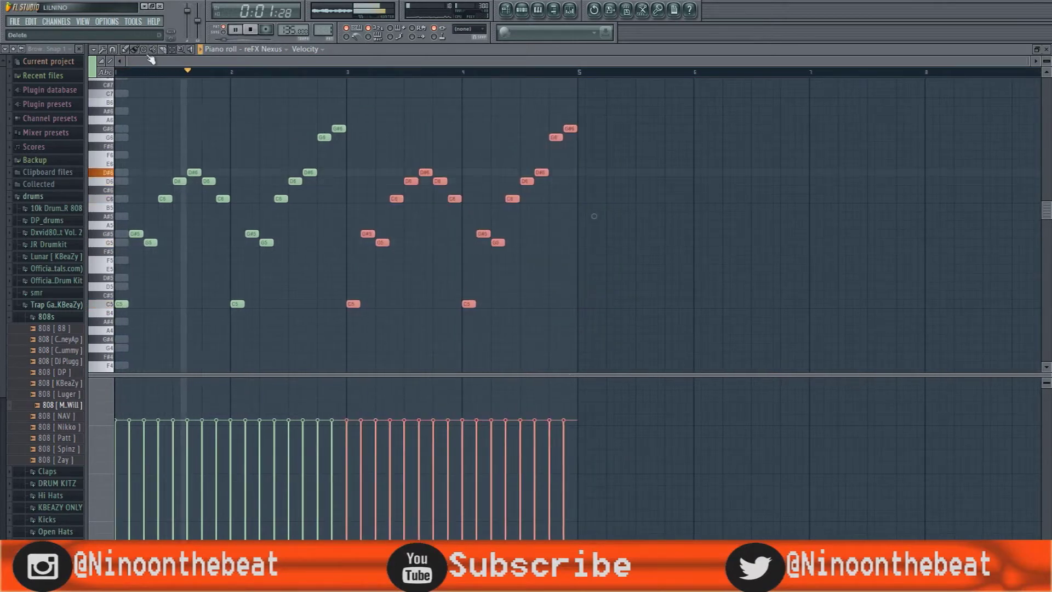
Step: Place a C3 bass note at the start of bar 1 and lengthen it to about three quarters of a bar
scroll(298, 216, down, 6)
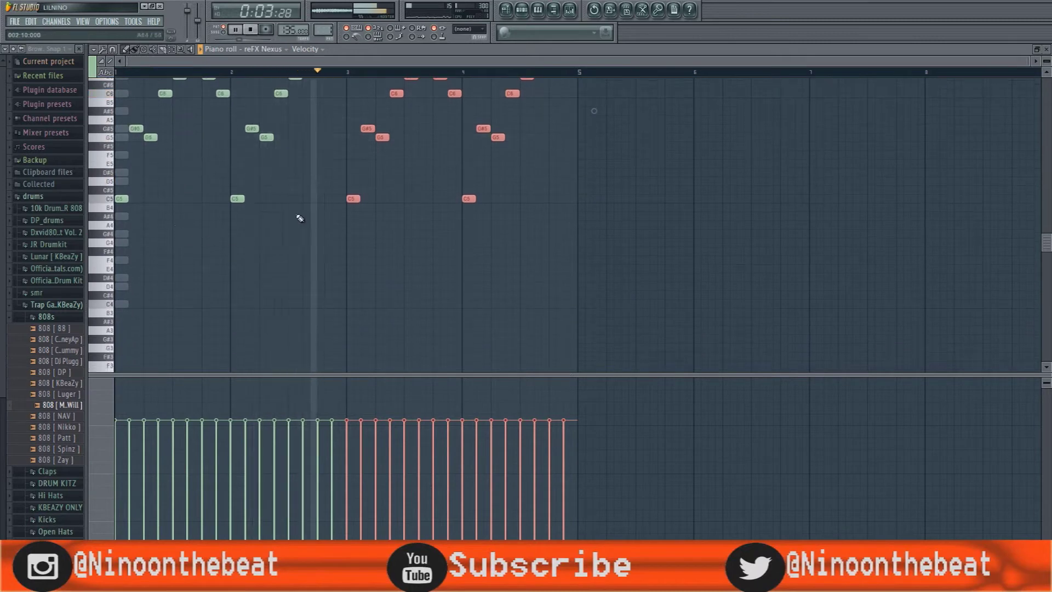
scroll(194, 204, down, 4)
scroll(146, 235, down, 2)
click(121, 303)
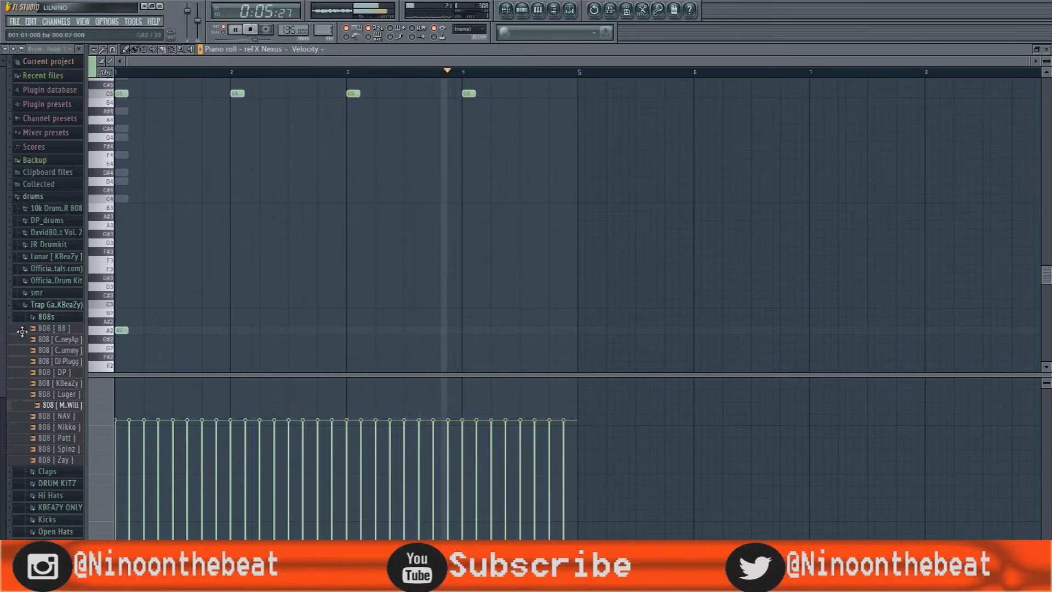
drag(128, 304, 203, 315)
Step: Add matching C3 bass notes at bar 2 step 5, bar 3 step 1 and bar 4 step 5, trimming the last one to end within bar 4
click(261, 304)
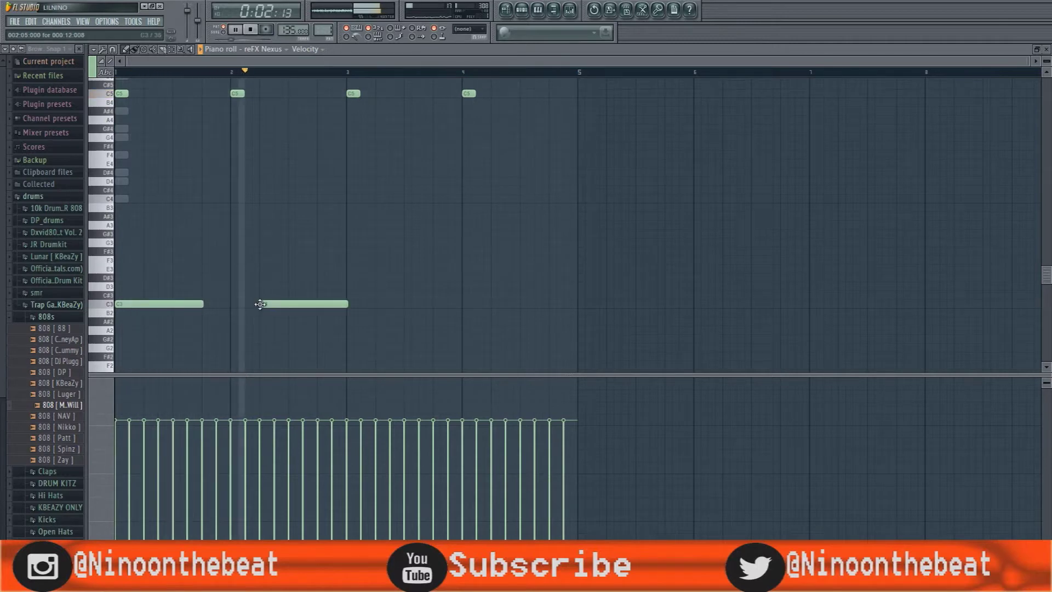
drag(351, 296, 348, 307)
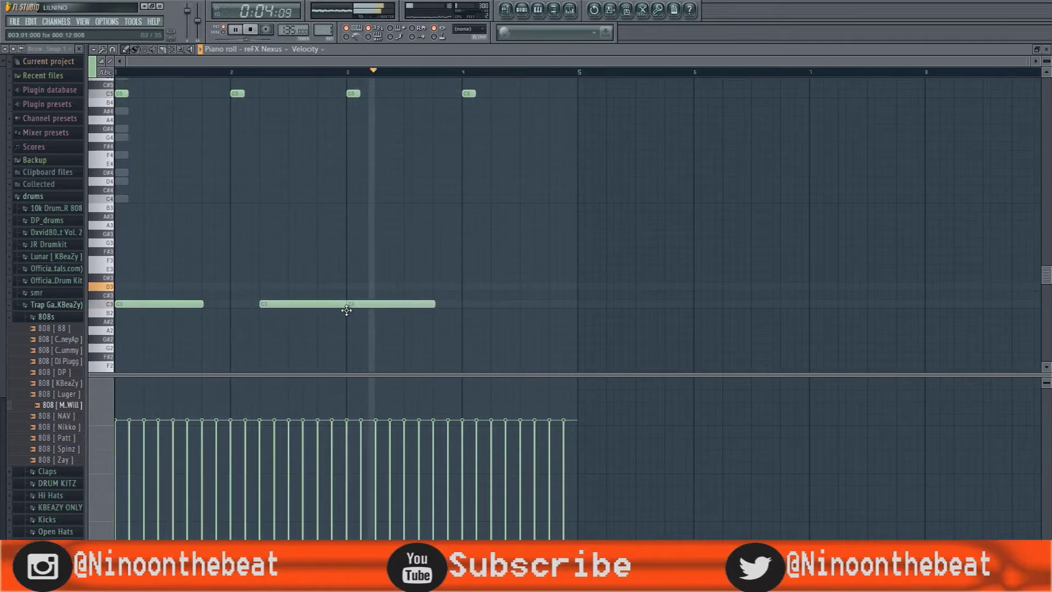
click(496, 304)
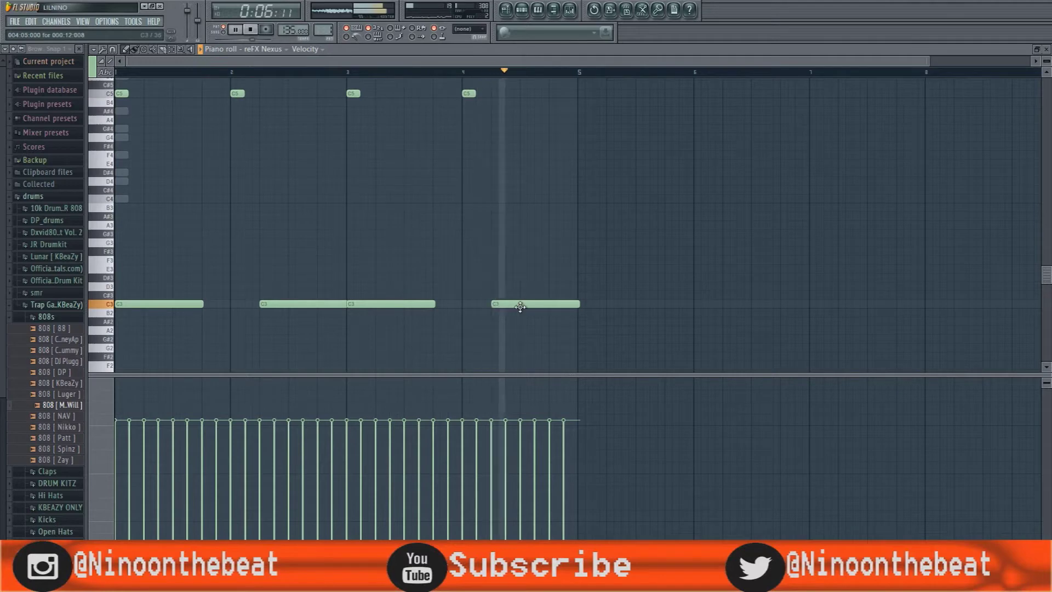
drag(573, 304, 568, 304)
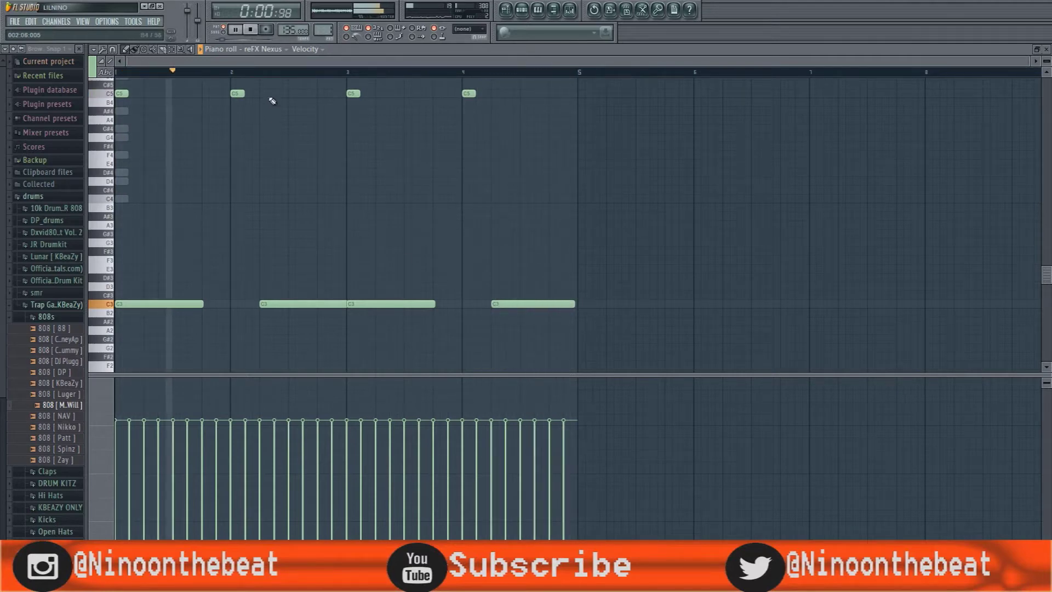
Step: Play back the four-bar pattern and review the melody together with the C3 bass notes
scroll(270, 120, up, 10)
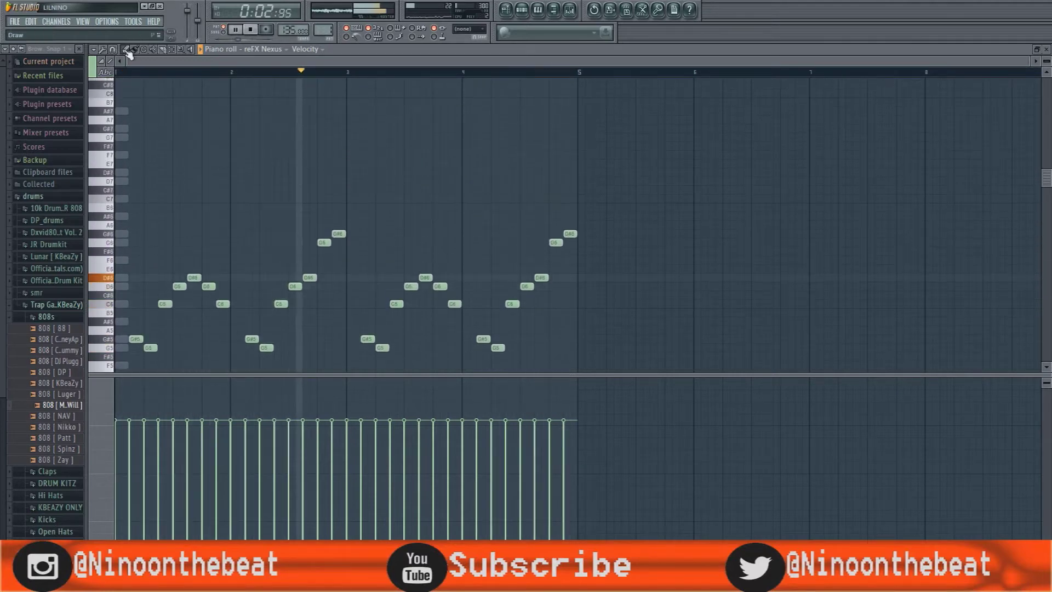
scroll(223, 113, down, 7)
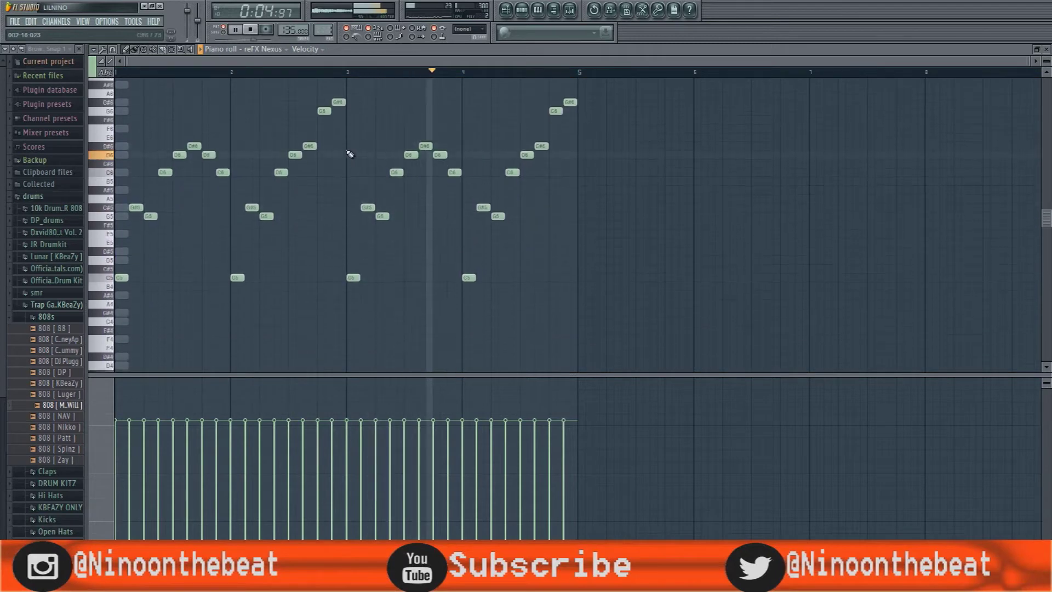
scroll(361, 158, down, 4)
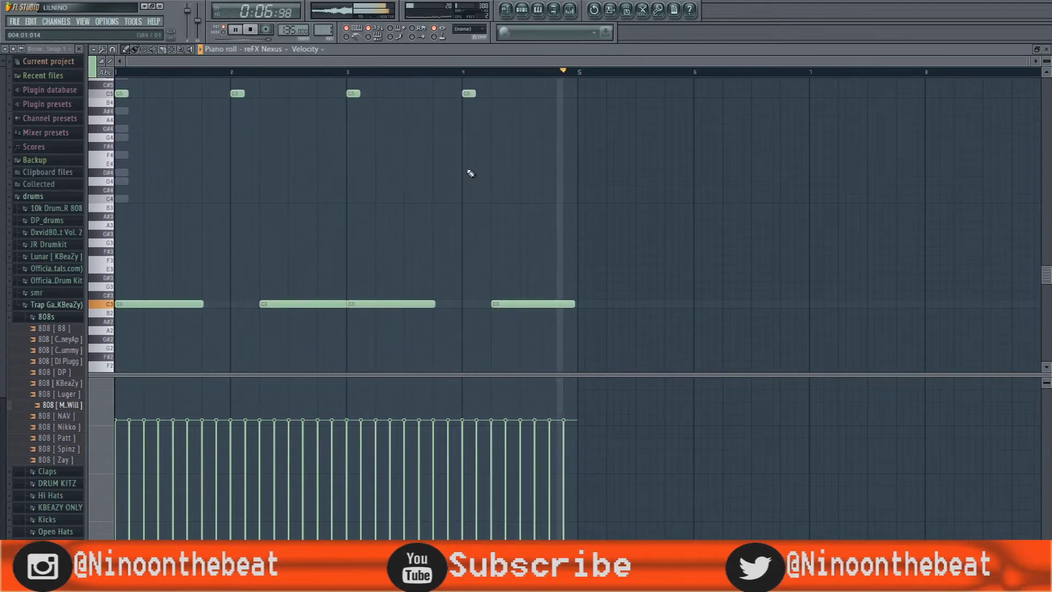
key(space)
scroll(470, 173, down, 3)
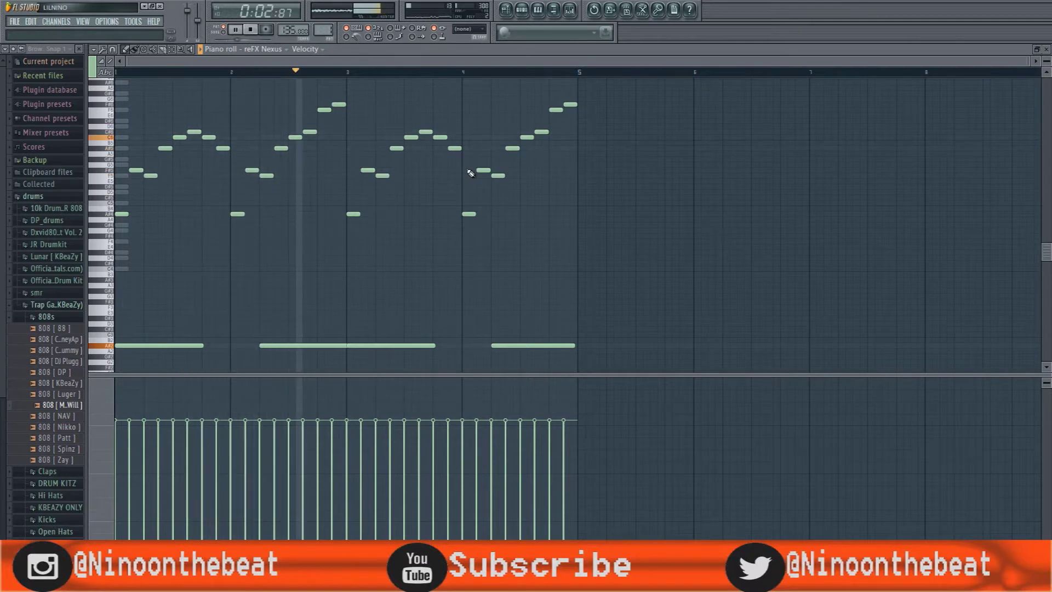
key(space)
key(space)
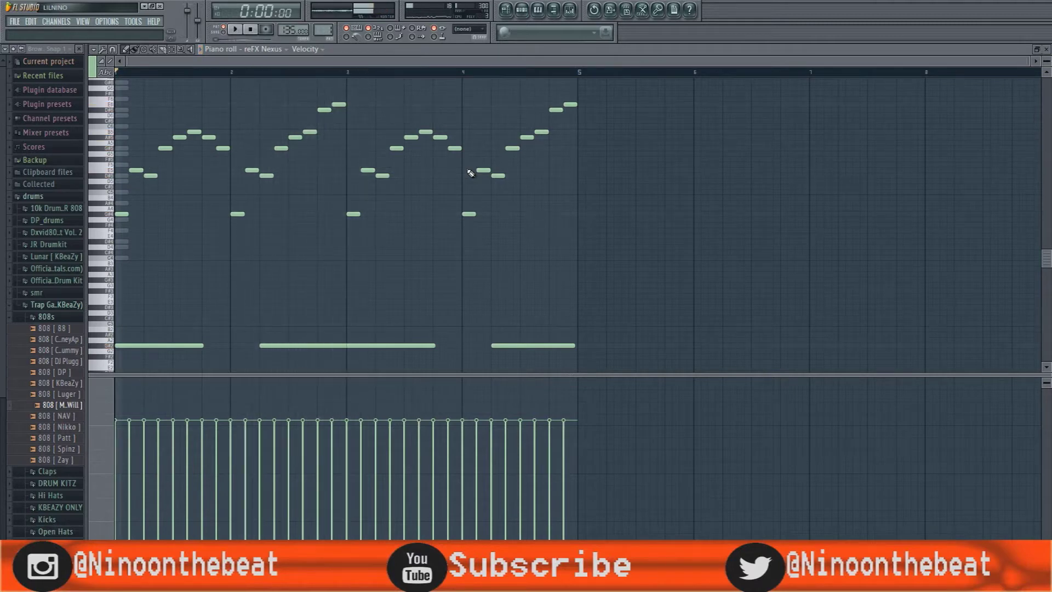
Step: Play the four-bar pattern and clone the reFX Nexus channel to layer a second sound
key(space)
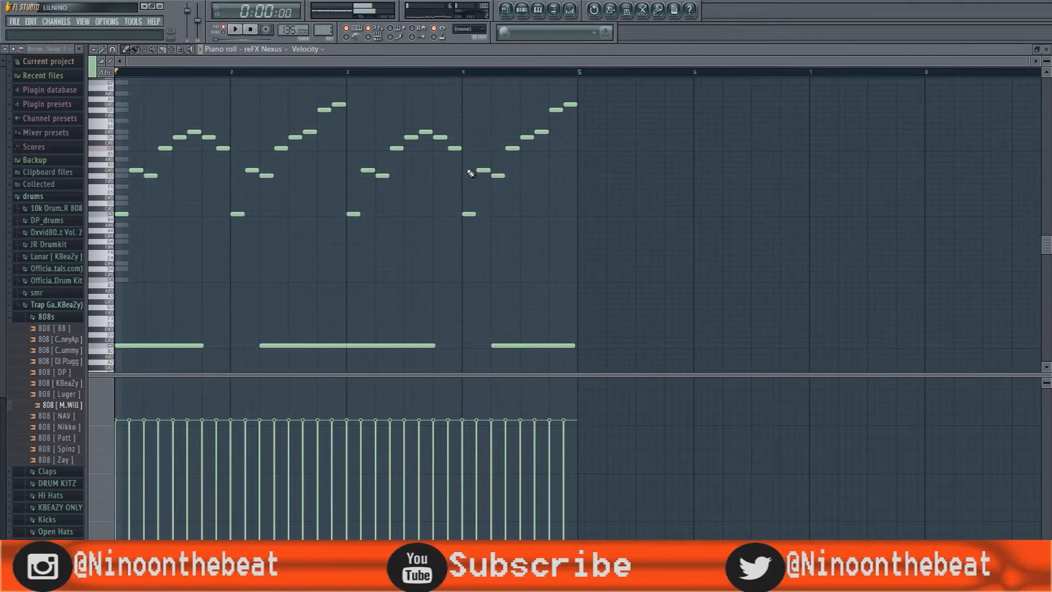
key(space)
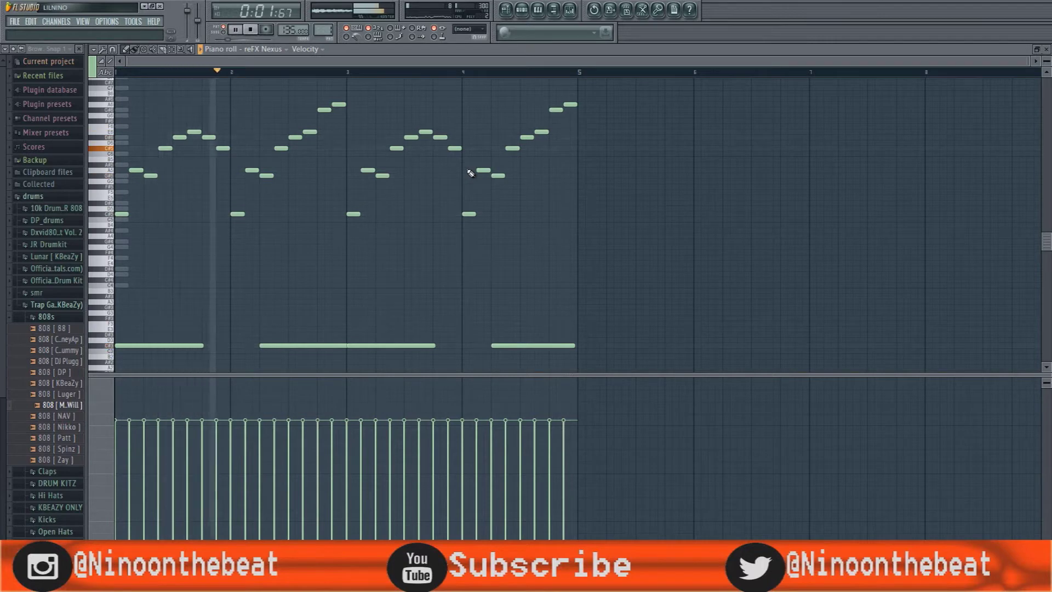
scroll(470, 173, down, 1)
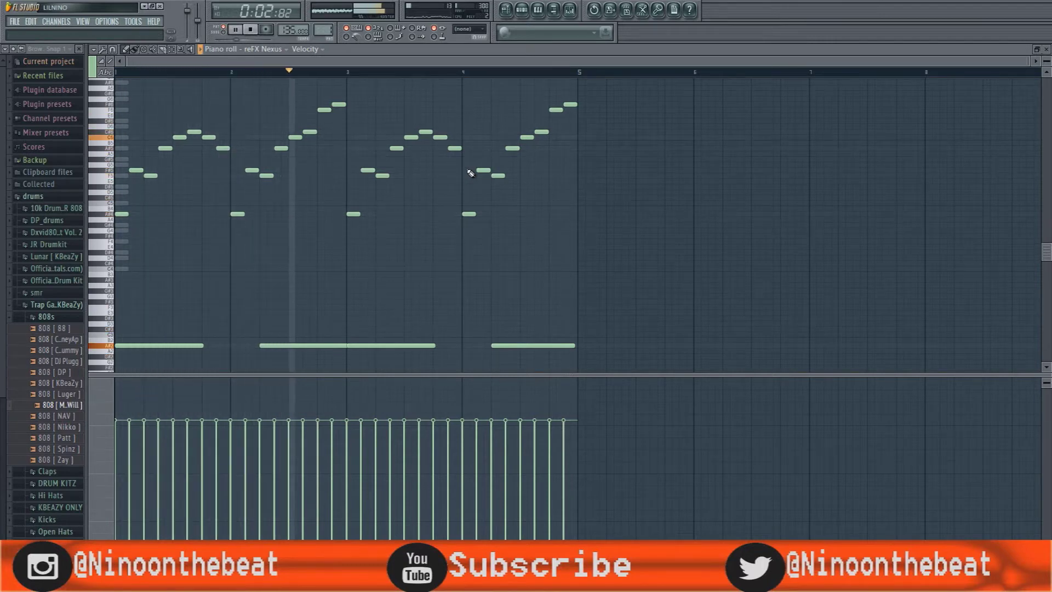
click(521, 9)
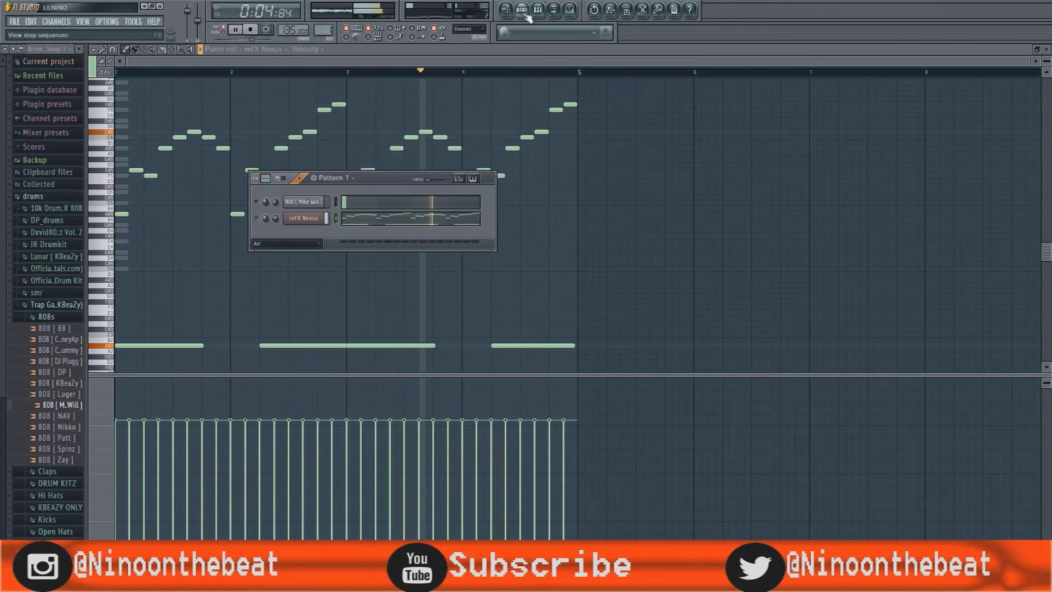
right_click(303, 226)
click(337, 304)
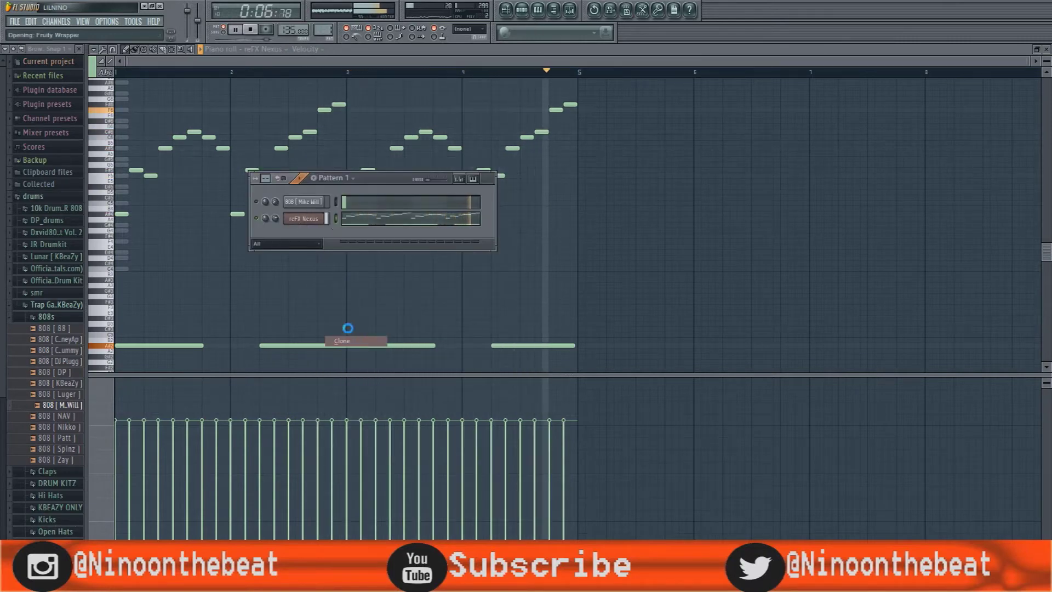
drag(383, 182, 558, 335)
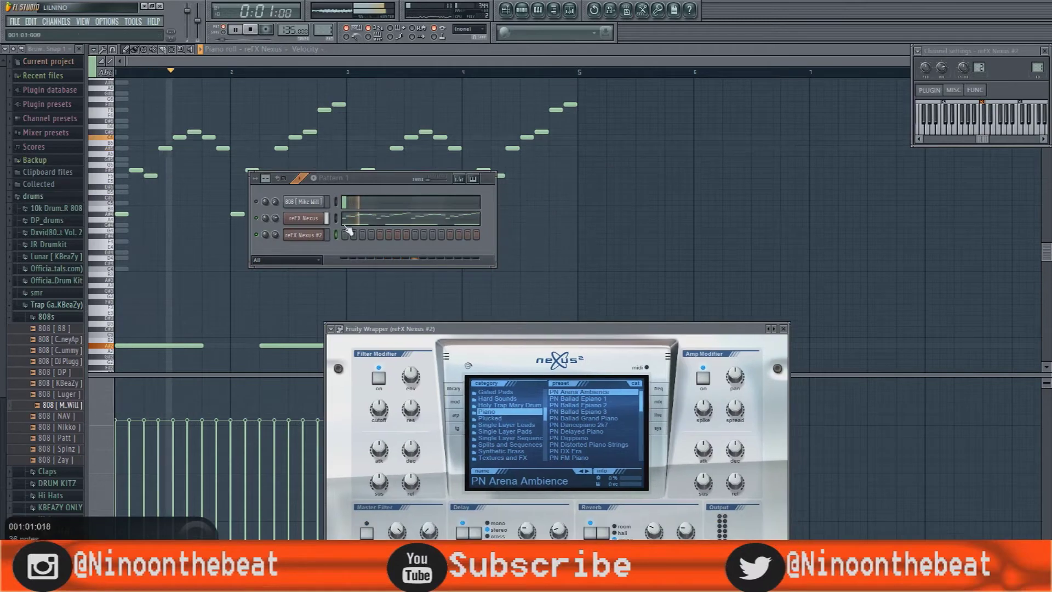
Step: Paste the four-bar melody and bass notes into the cloned reFX Nexus #2 channel and bring up its instrument
click(336, 236)
key(ctrl+v)
click(307, 235)
click(312, 236)
Step: Audition Gated Pads presets such as TG Back to the Roots, and load VO Classical Choir 2 from the Voice category into reFX Nexus #2
click(501, 391)
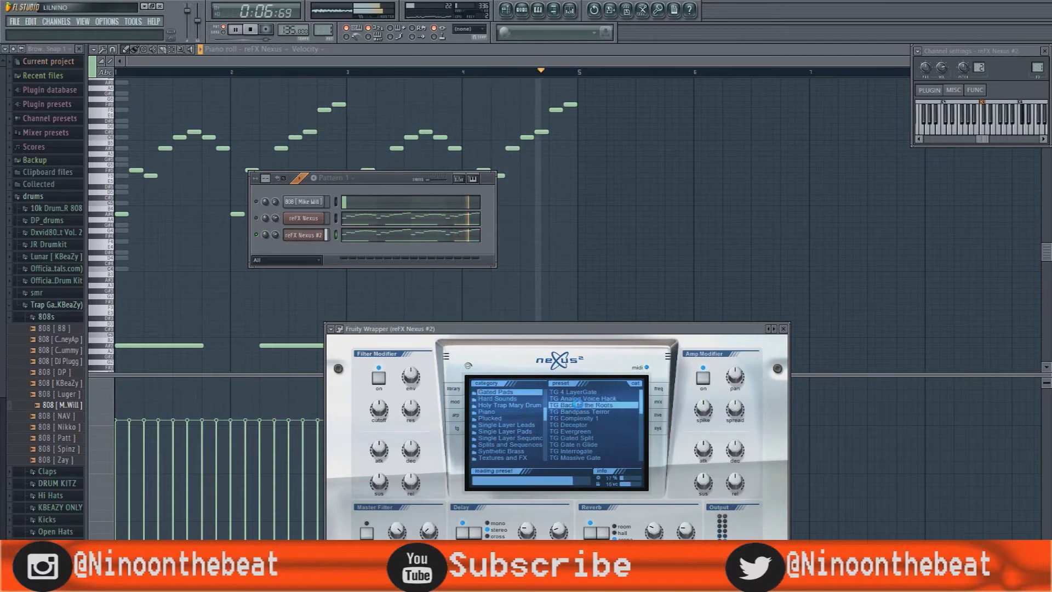
scroll(580, 422, down, 3)
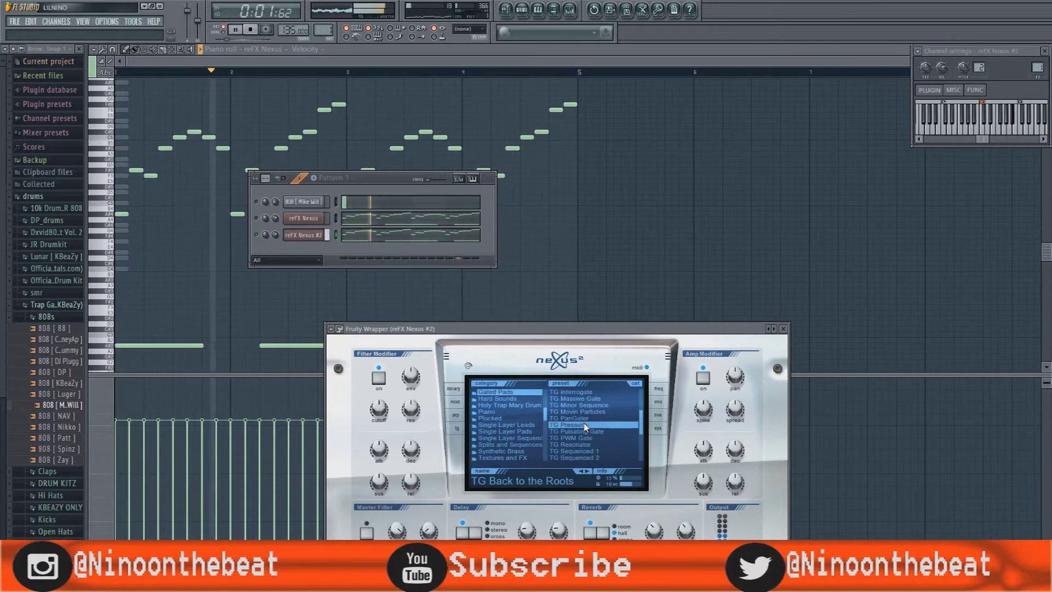
click(573, 425)
key(space)
drag(512, 330, 403, 214)
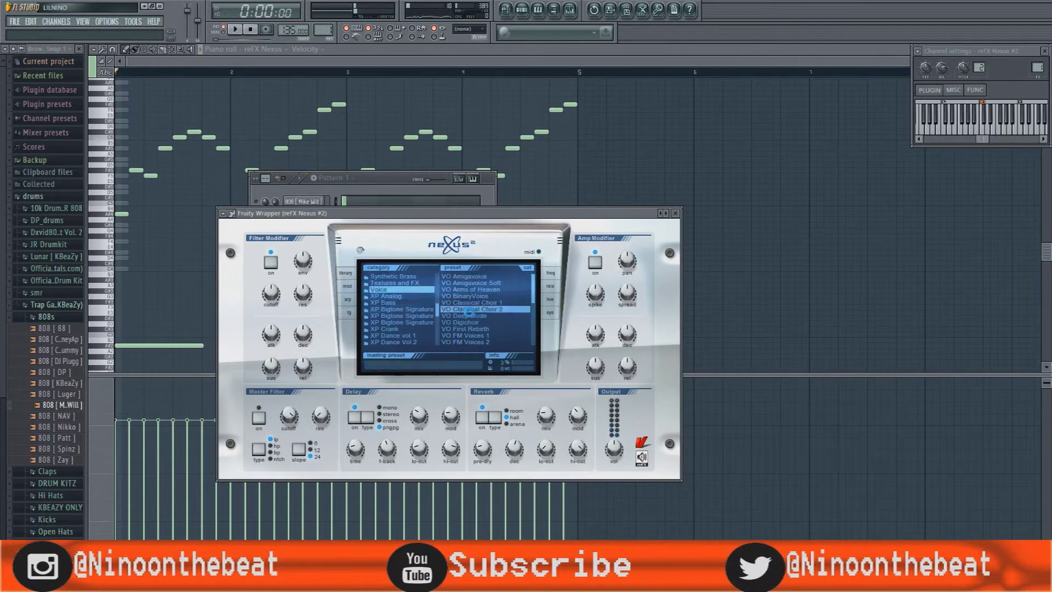
click(550, 286)
click(397, 188)
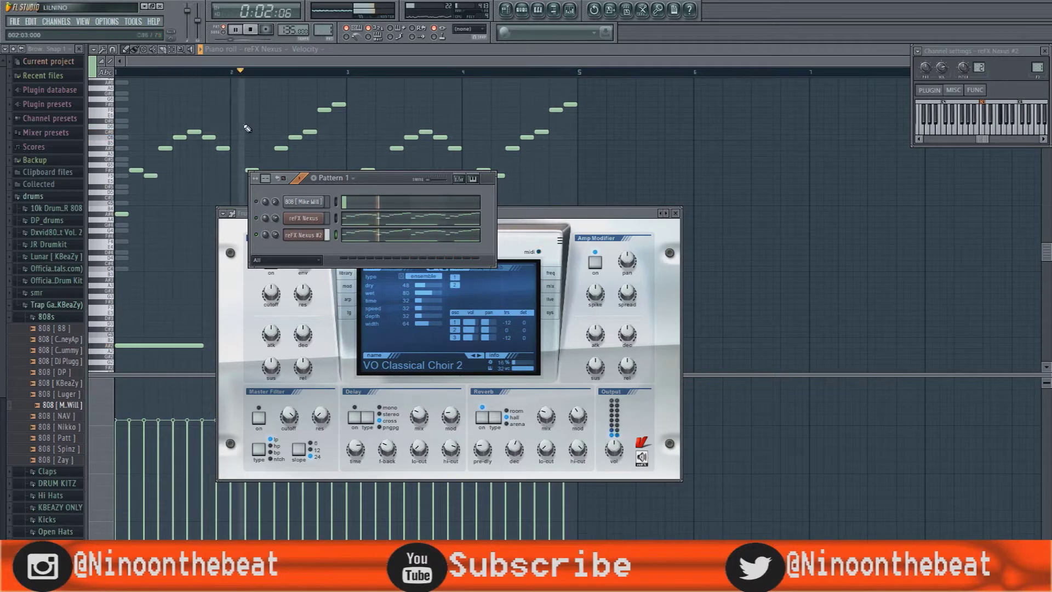
Step: Delete the notes in bars 3 and 4 of the original reFX Nexus channel and select the remaining two bars
click(258, 153)
drag(360, 92, 704, 352)
key(space)
scroll(413, 216, up, 3)
drag(433, 102, 392, 115)
scroll(392, 115, up, 3)
key(ctrl+a)
scroll(392, 115, down, 4)
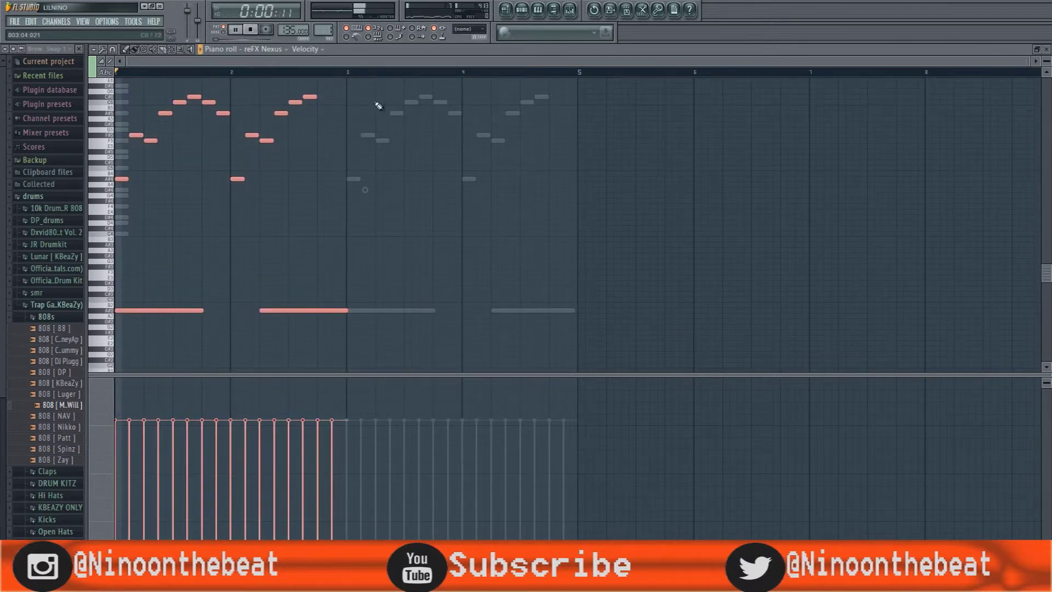
Step: Stretch the selected reFX Nexus notes to twice their length so they fill four bars and the melody ends at bar 5
drag(362, 190, 592, 215)
scroll(608, 187, up, 6)
scroll(605, 159, down, 2)
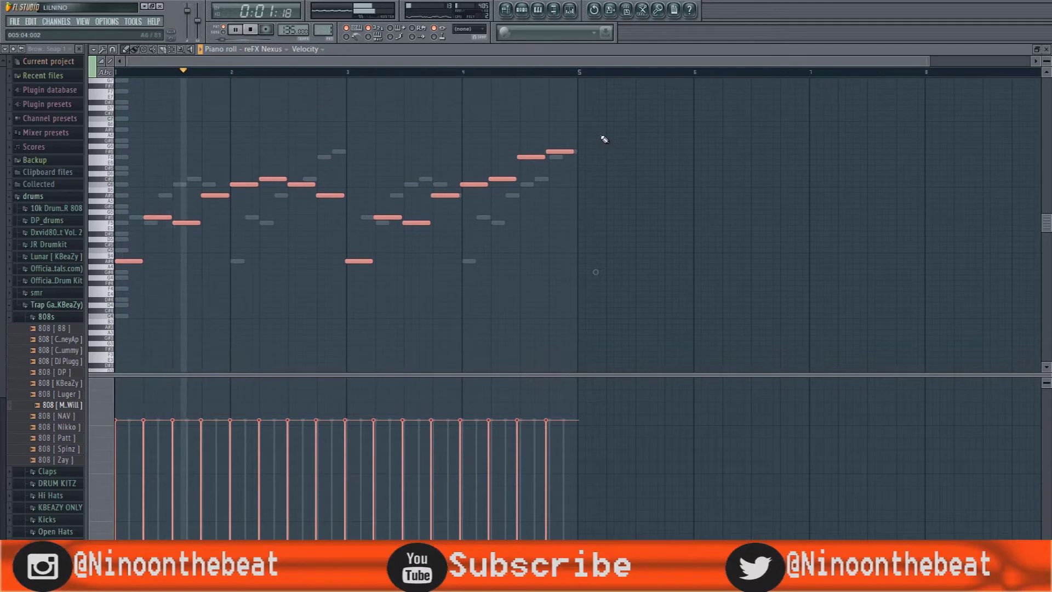
scroll(597, 87, up, 4)
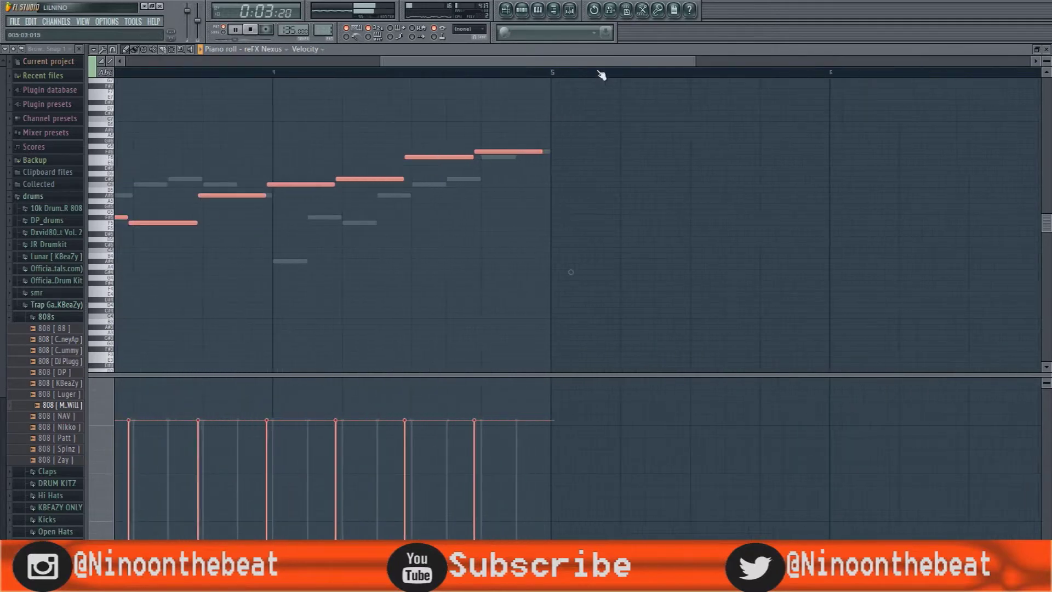
drag(569, 273, 575, 274)
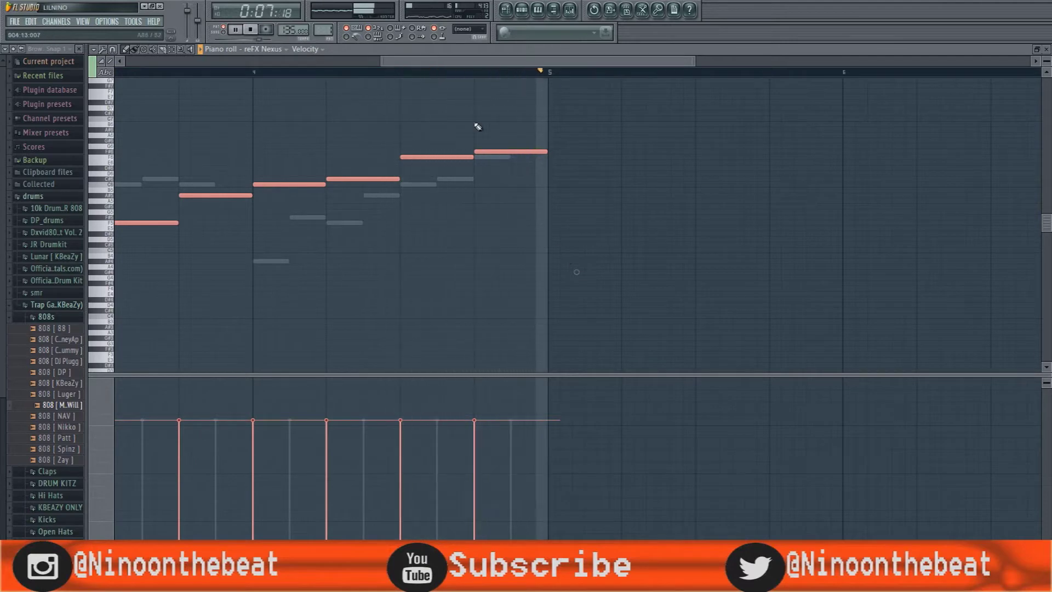
scroll(465, 77, down, 5)
Step: Adjust the amp modifier release of reFX Nexus #2 and set its reverb mix to about 37
click(520, 22)
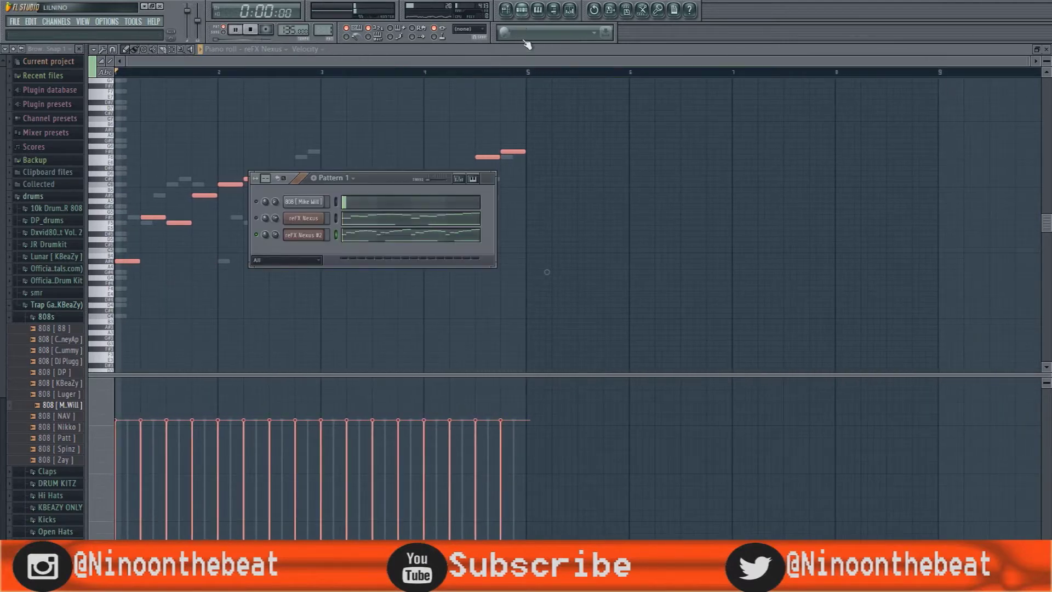
click(317, 237)
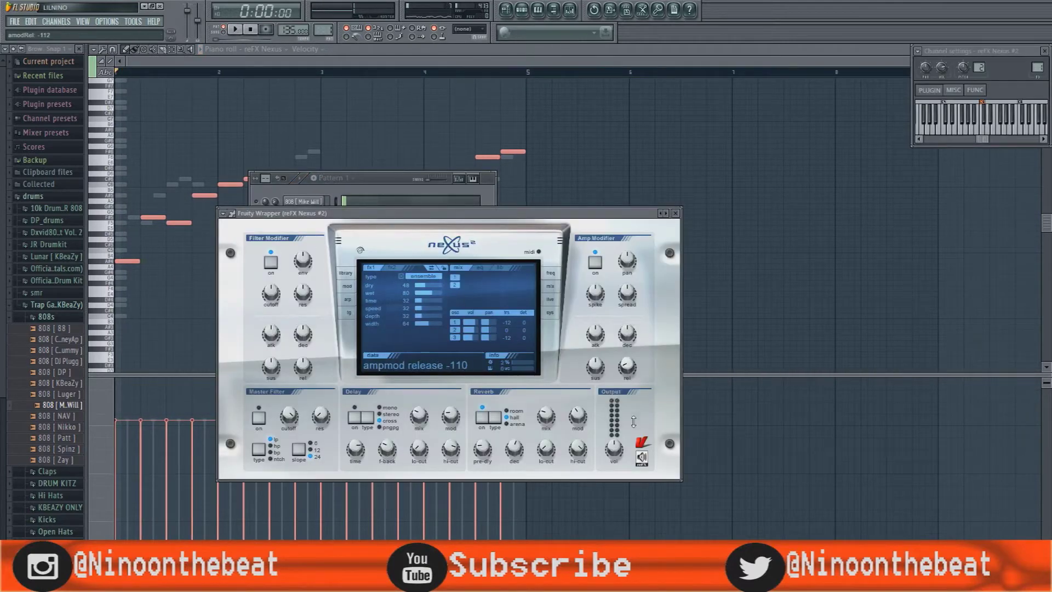
drag(627, 366, 633, 351)
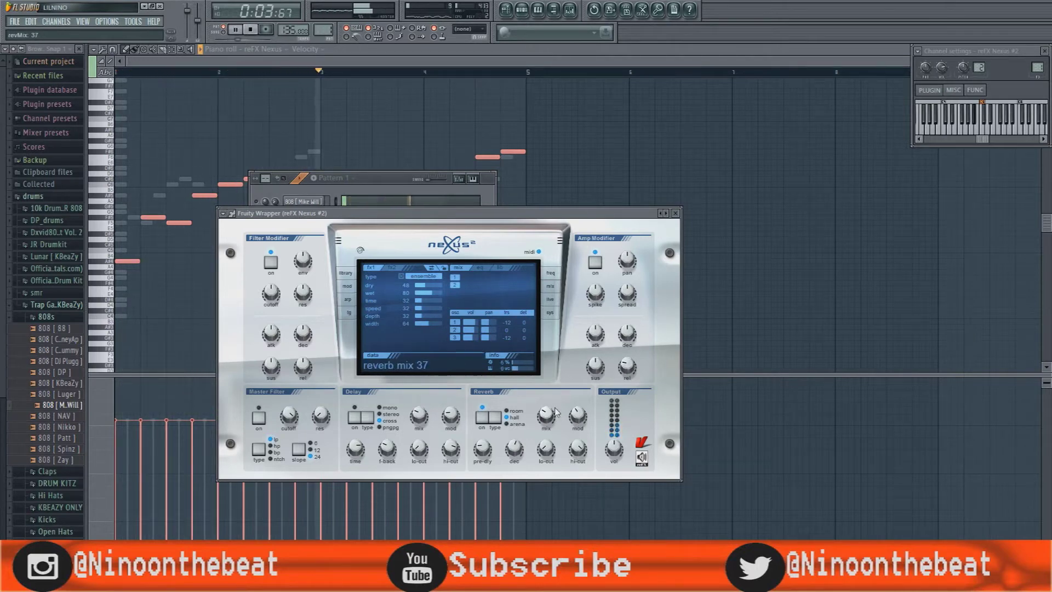
click(222, 92)
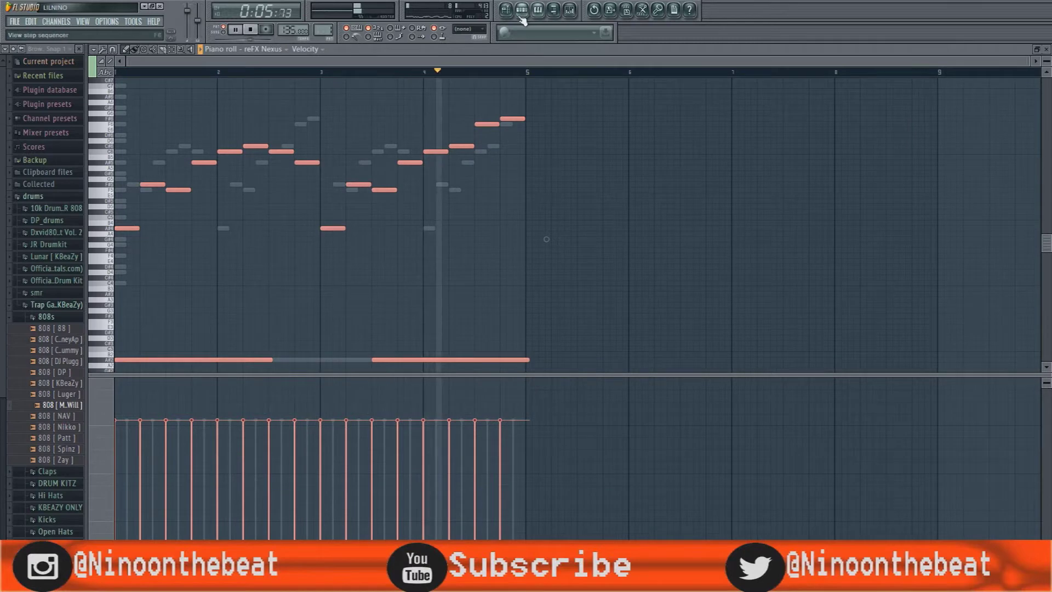
Step: Compress the reFX Nexus notes back to two bars and try to duplicate them into bars 3 and 4
drag(545, 239, 336, 226)
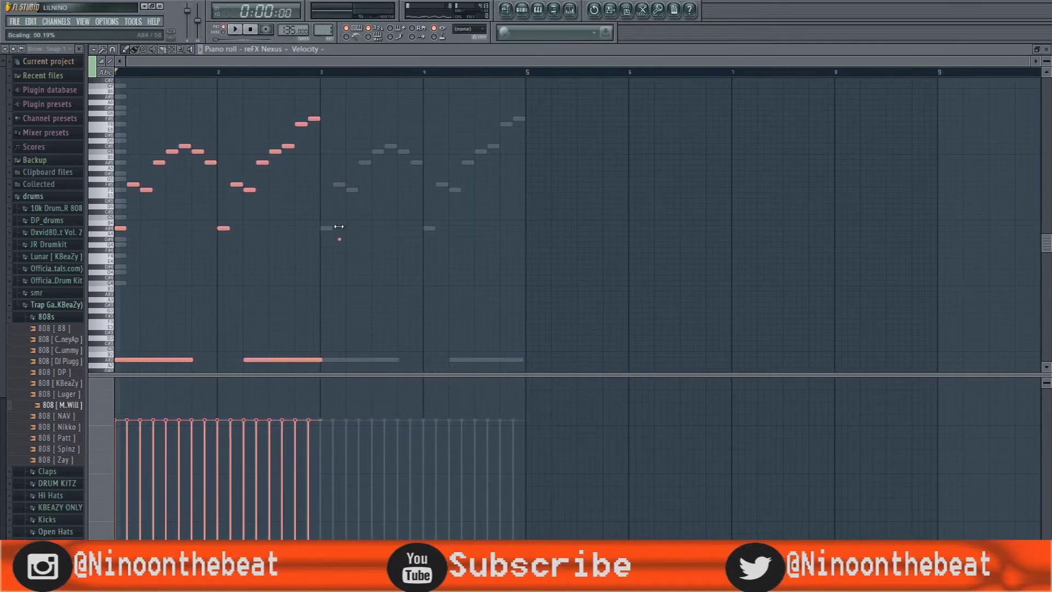
scroll(331, 89, up, 5)
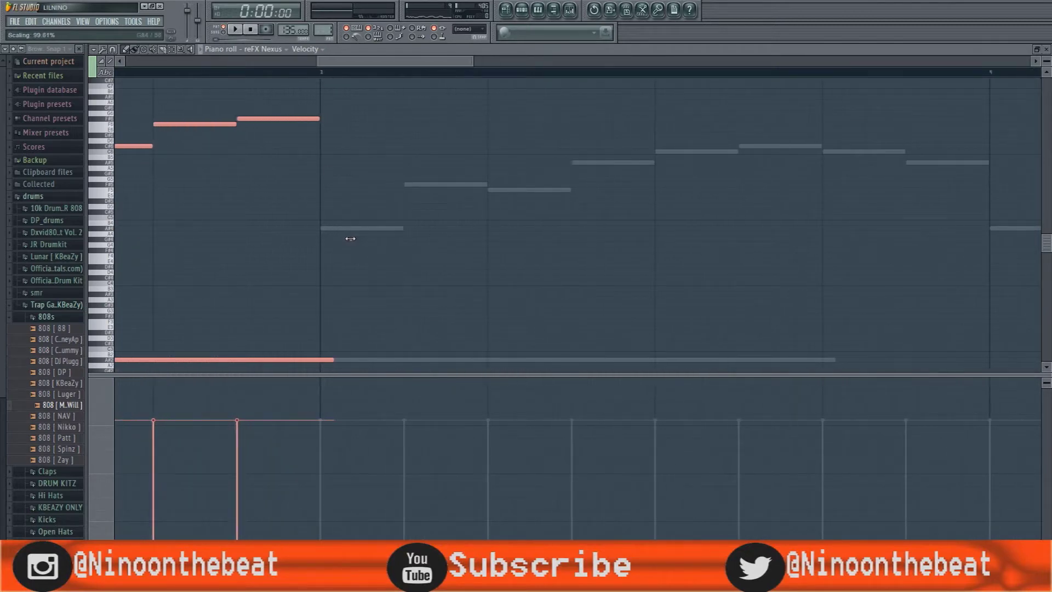
key(ctrl+a)
scroll(336, 103, down, 3)
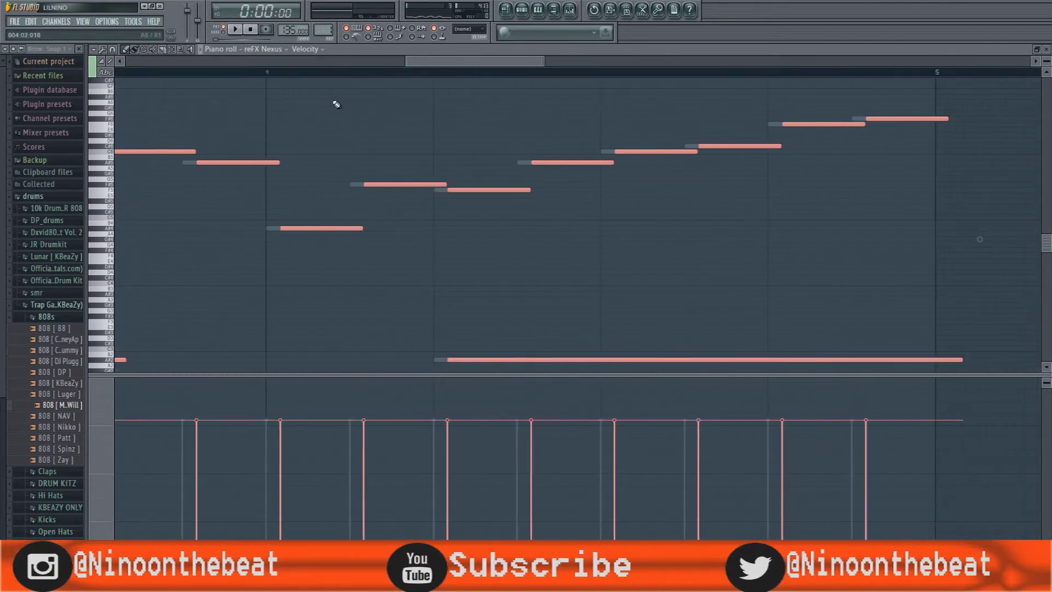
scroll(515, 117, down, 2)
scroll(769, 182, up, 4)
click(768, 188)
scroll(430, 91, down, 3)
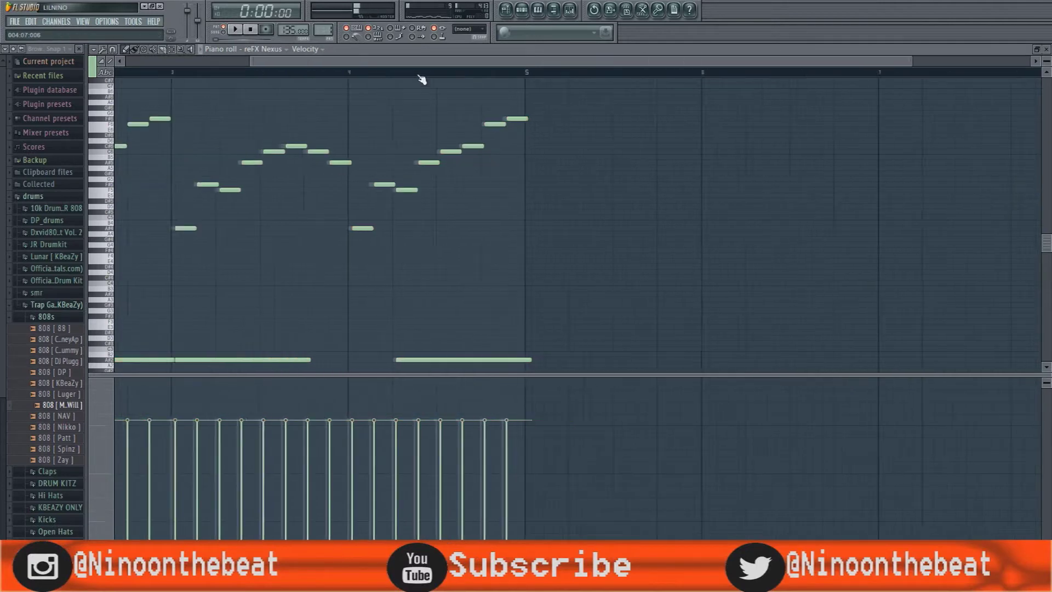
Step: Replace the offset notes in bars 3 and 4 of reFX Nexus with an aligned duplicate of bars 1 and 2, and play it back
drag(350, 133, 630, 422)
scroll(433, 244, down, 4)
key(alt+m)
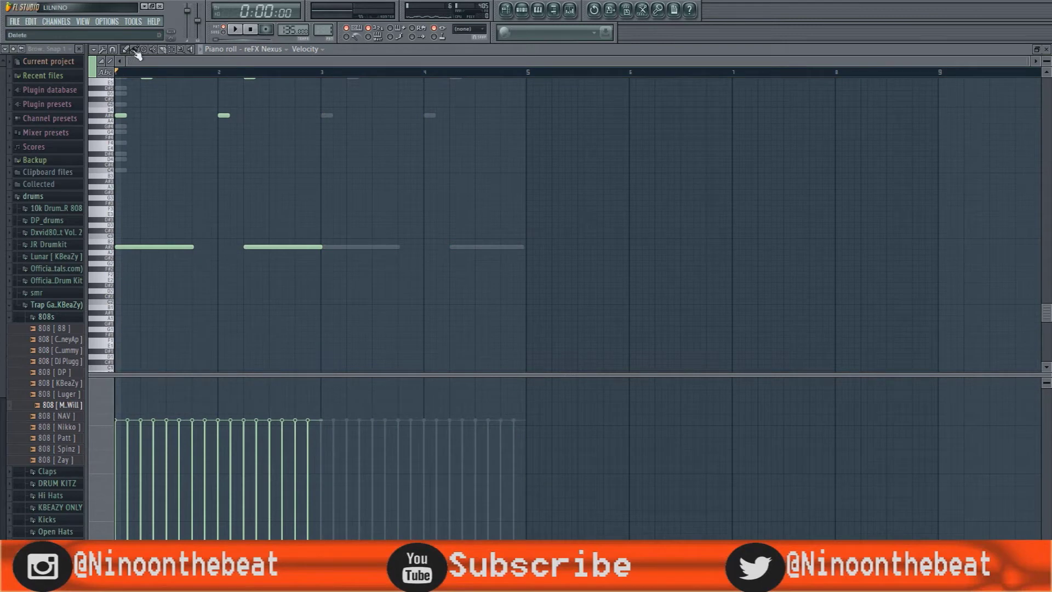
scroll(319, 71, up, 4)
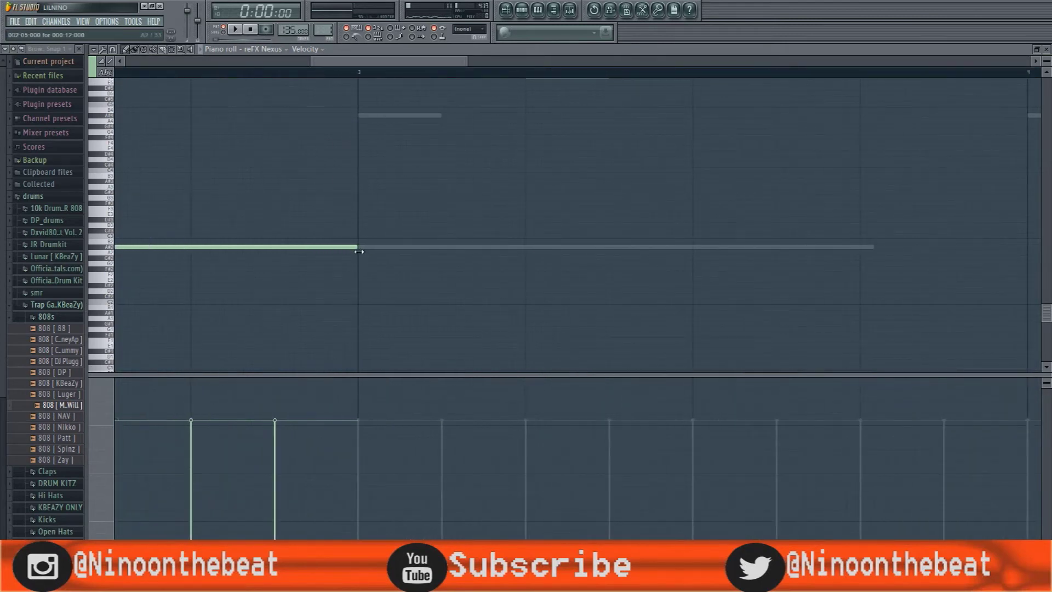
scroll(309, 74, down, 5)
key(space)
scroll(643, 216, up, 3)
Step: Open the reFX Nexus #2 notes in the piano roll and delete everything in bars 3 and 4
key(F6)
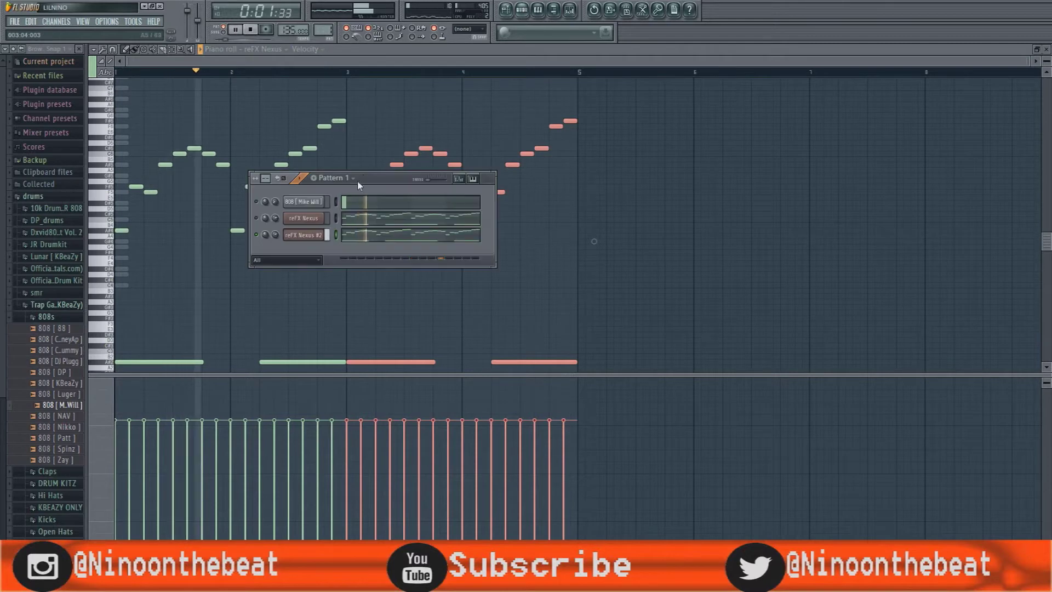
right_click(322, 235)
click(308, 240)
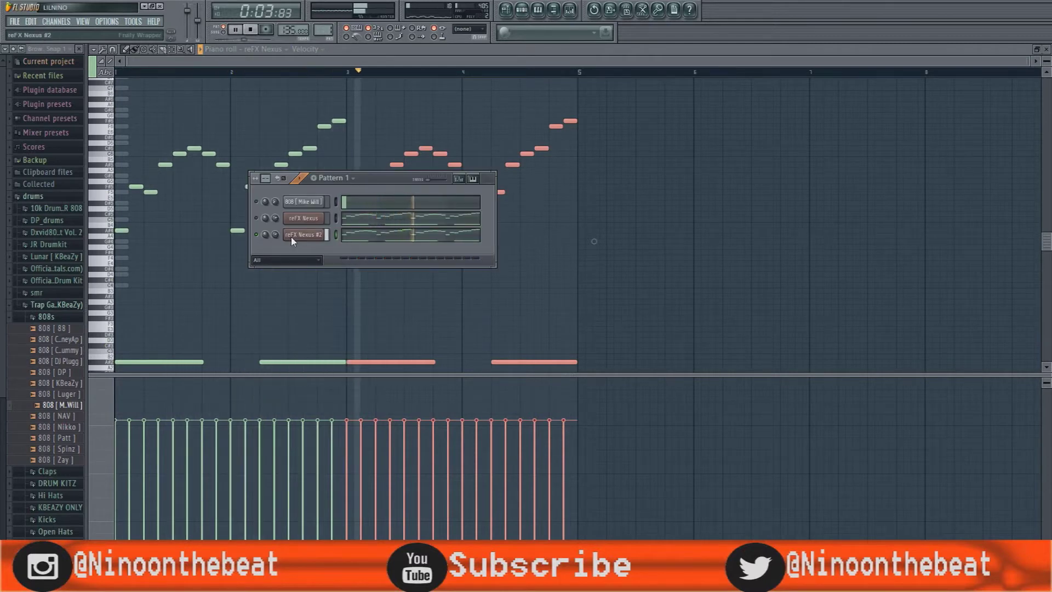
click(292, 235)
right_click(320, 233)
click(342, 235)
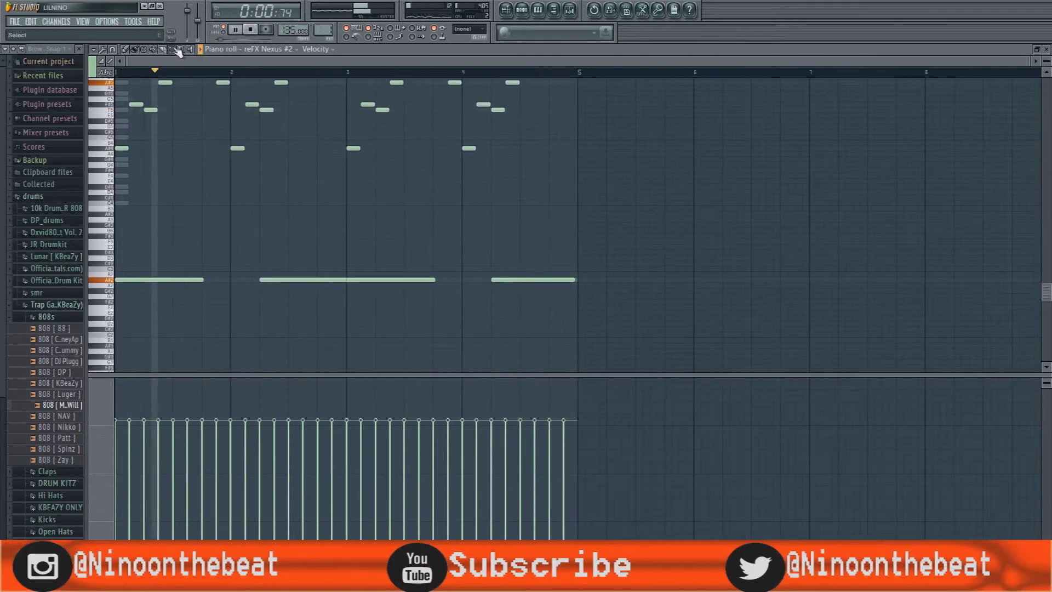
drag(352, 99, 554, 355)
key(alt+m)
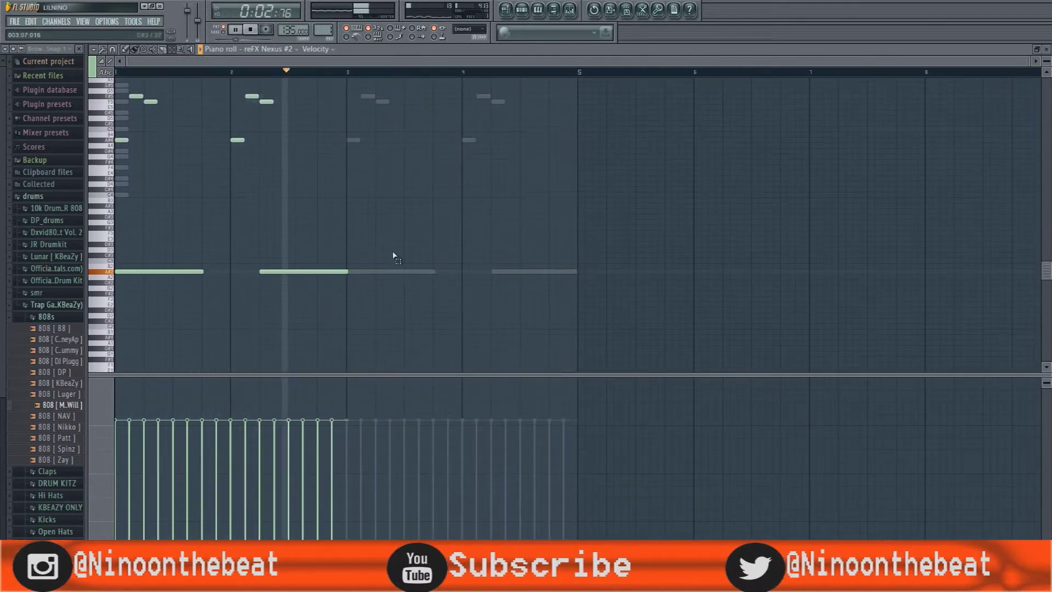
Step: Stretch the first two bars of reFX Nexus #2 notes to fill four bars, ending exactly at bar 5, and play both layers
scroll(402, 267, up, 3)
drag(115, 99, 383, 339)
key(space)
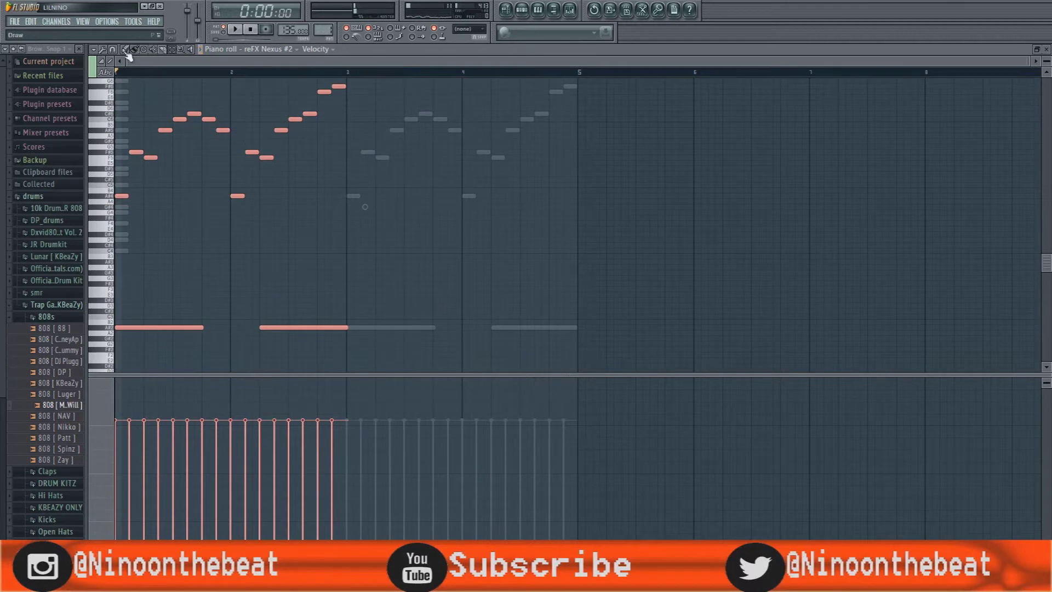
drag(367, 213, 597, 241)
key(space)
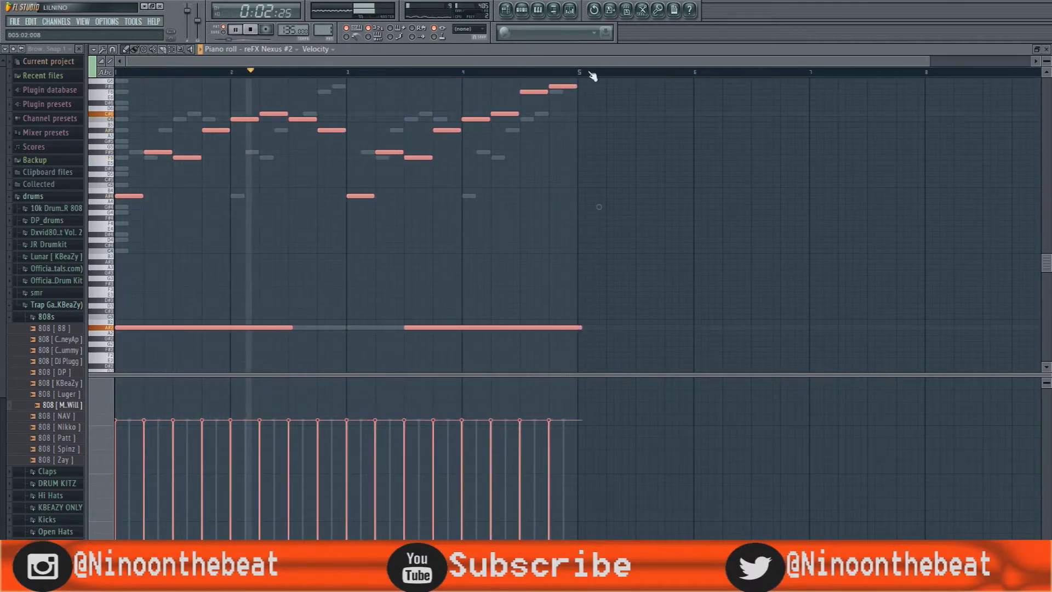
scroll(598, 82, up, 5)
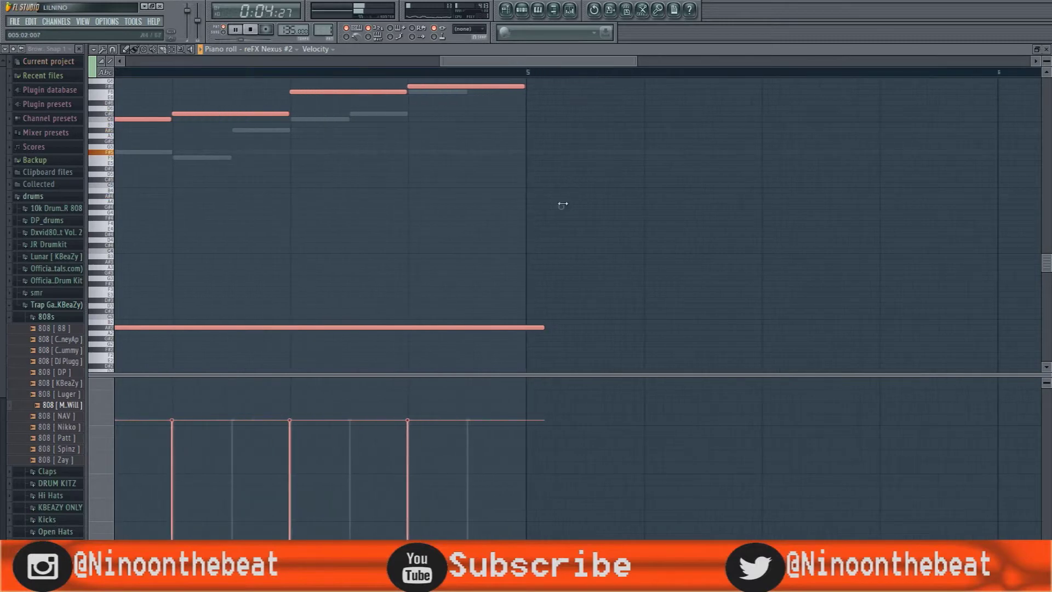
scroll(531, 77, up, 4)
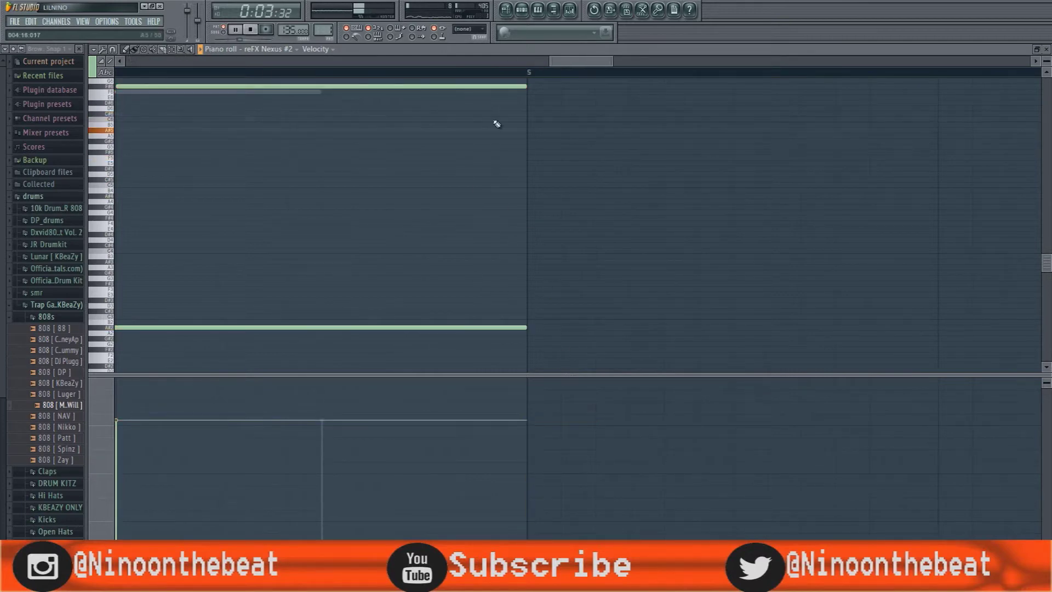
scroll(520, 98, up, 5)
scroll(545, 71, down, 8)
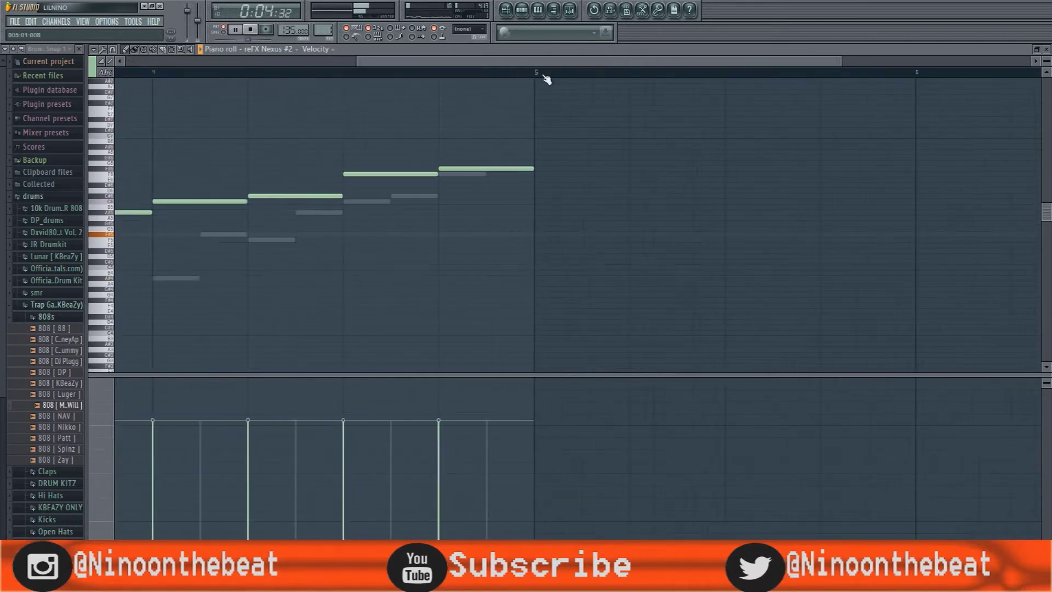
click(521, 11)
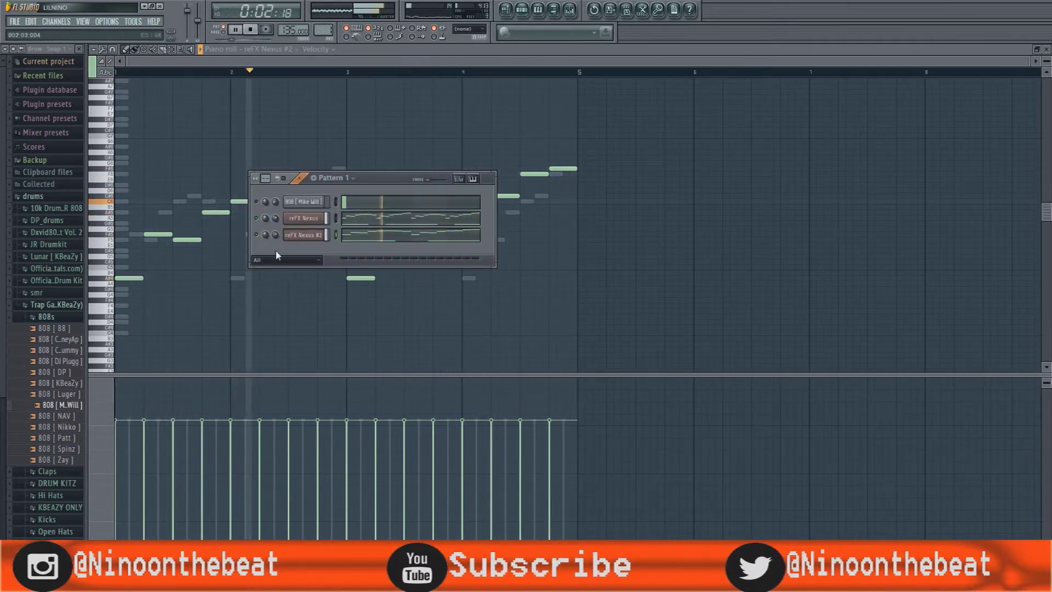
key(F6)
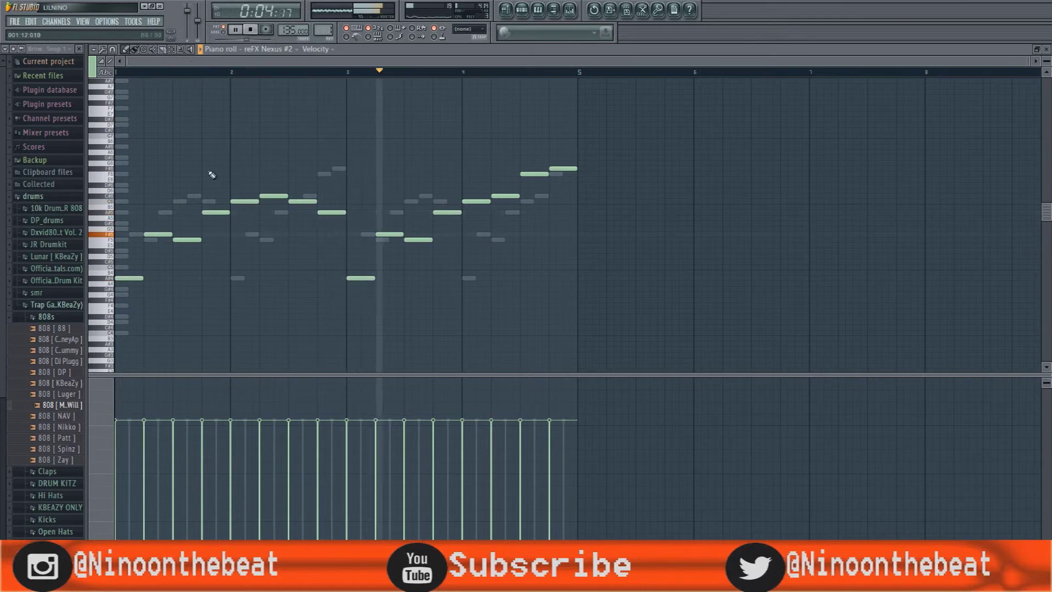
Step: Stop playback and delete all reFX Nexus #2 notes in bars 3 and 4
key(space)
scroll(282, 165, down, 3)
scroll(245, 159, up, 2)
drag(347, 84, 511, 373)
scroll(586, 463, down, 4)
key(Delete)
scroll(446, 340, up, 3)
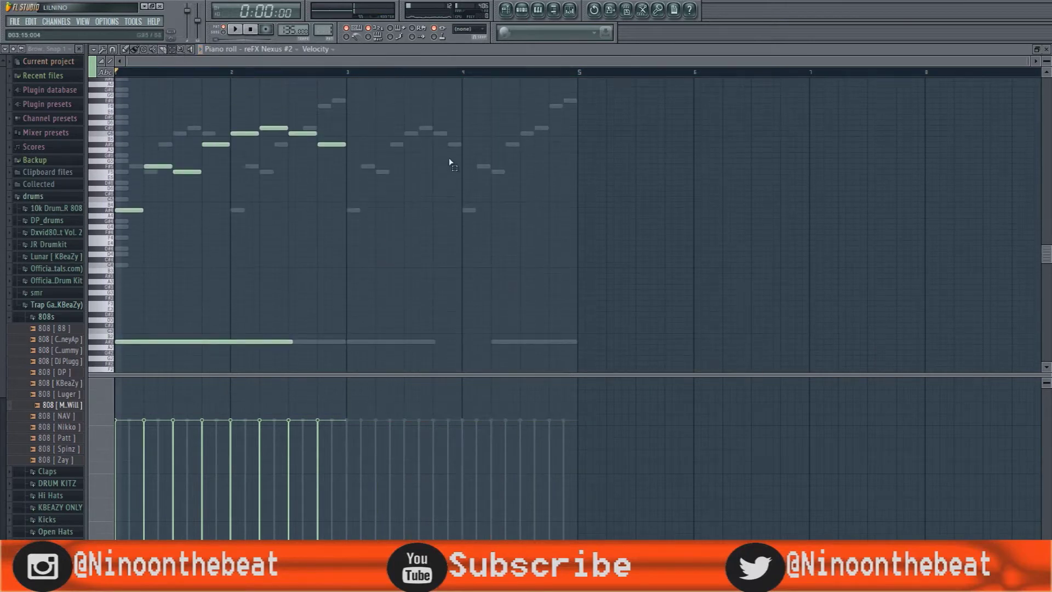
Step: Stretch all remaining reFX Nexus #2 notes to twice their length so they end exactly at bar 5, and play them
key(ctrl+a)
scroll(433, 186, down, 2)
scroll(323, 126, down, 3)
key(ctrl+a)
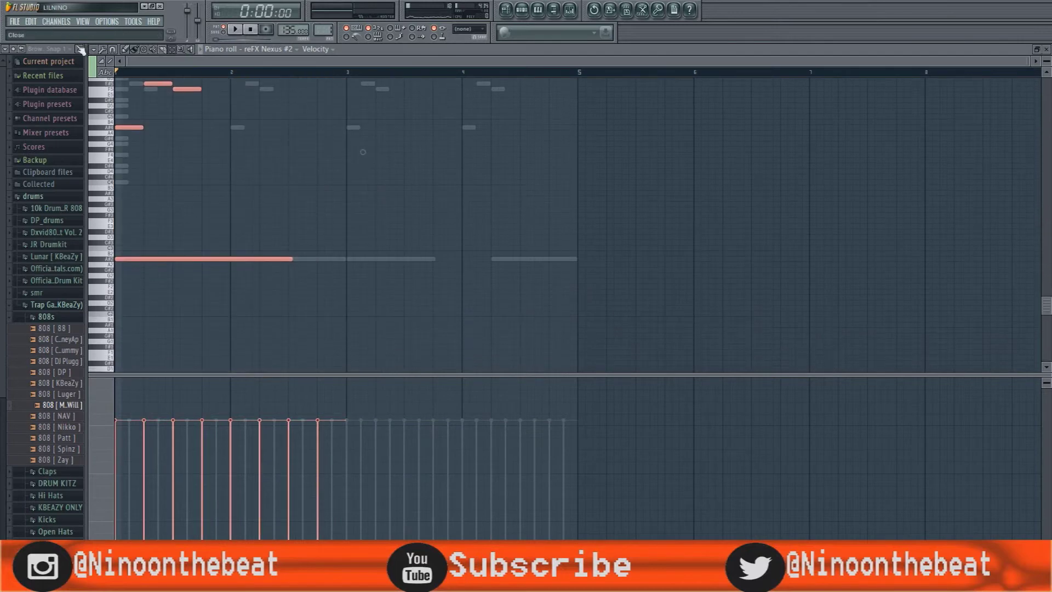
scroll(390, 202, up, 2)
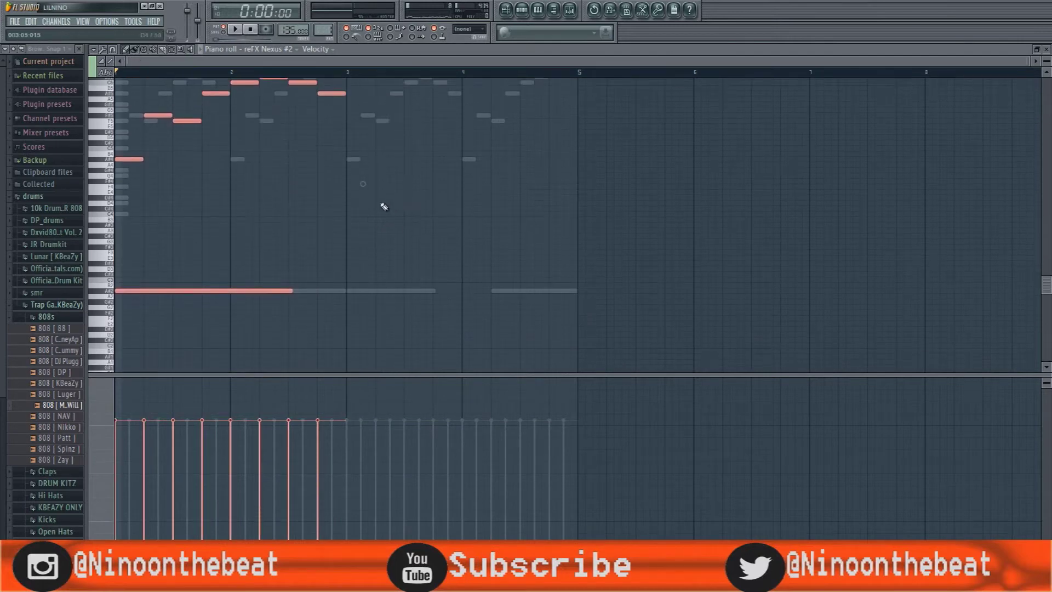
drag(359, 188, 593, 206)
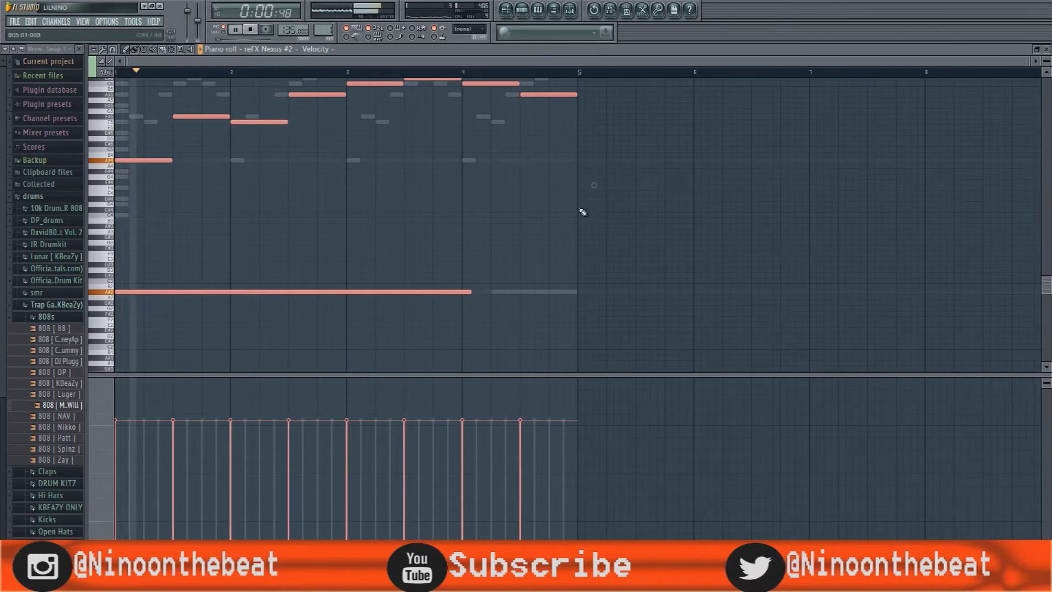
scroll(585, 75, up, 4)
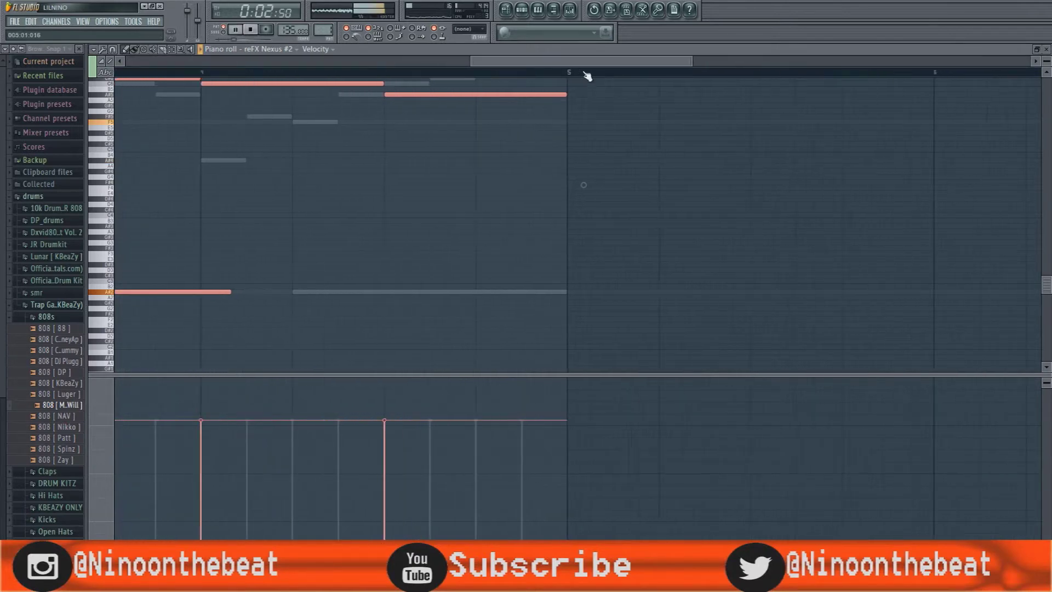
scroll(384, 70, down, 5)
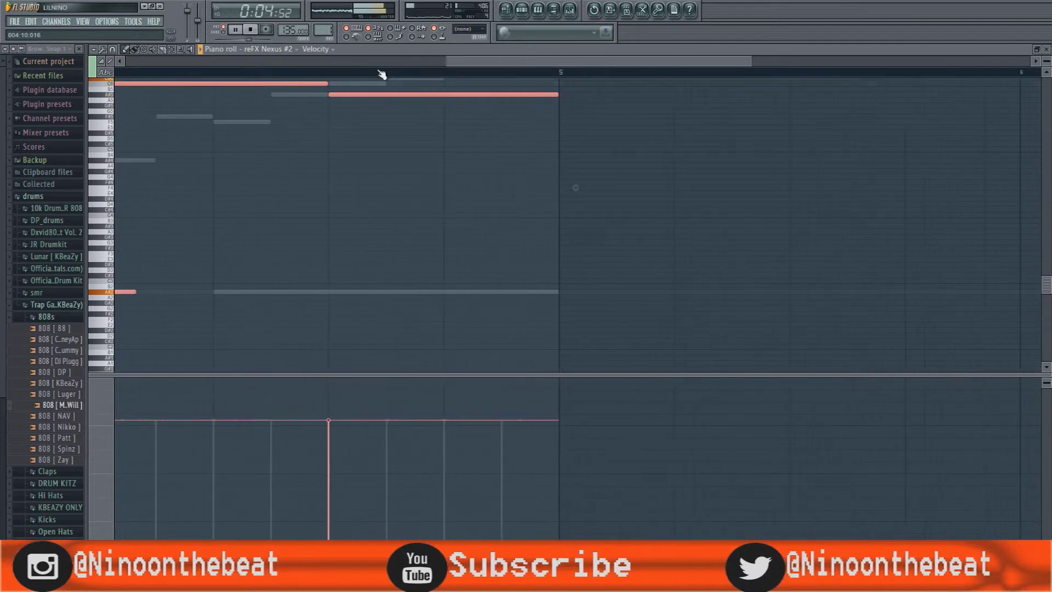
Step: Mute reFX Nexus and try transposing all reFX Nexus #2 notes one semitone down and two semitones up
key(F6)
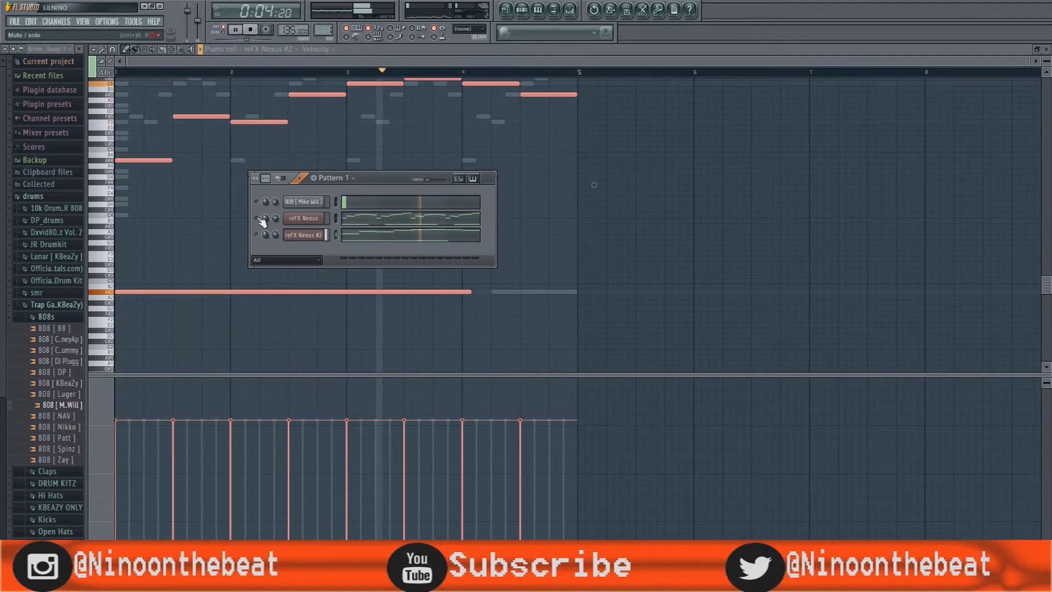
click(184, 65)
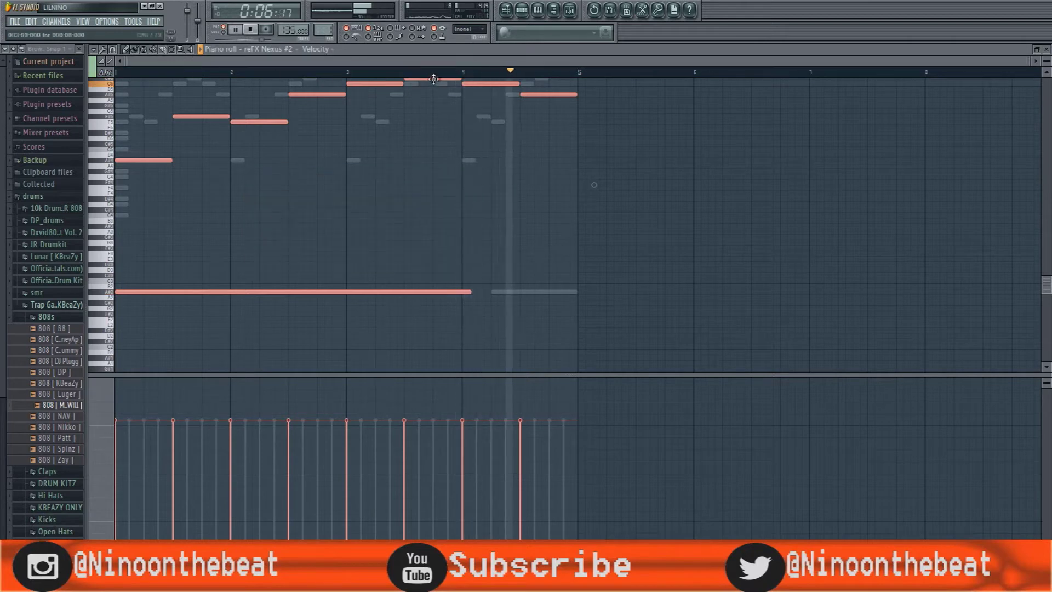
scroll(432, 107, up, 2)
scroll(433, 108, down, 2)
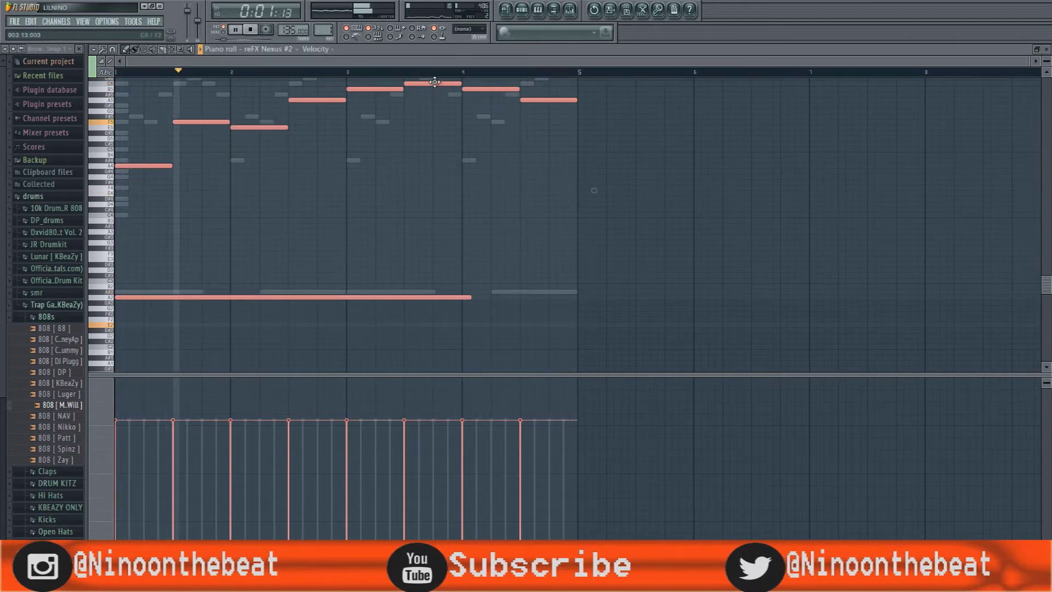
key(space)
scroll(413, 79, up, 3)
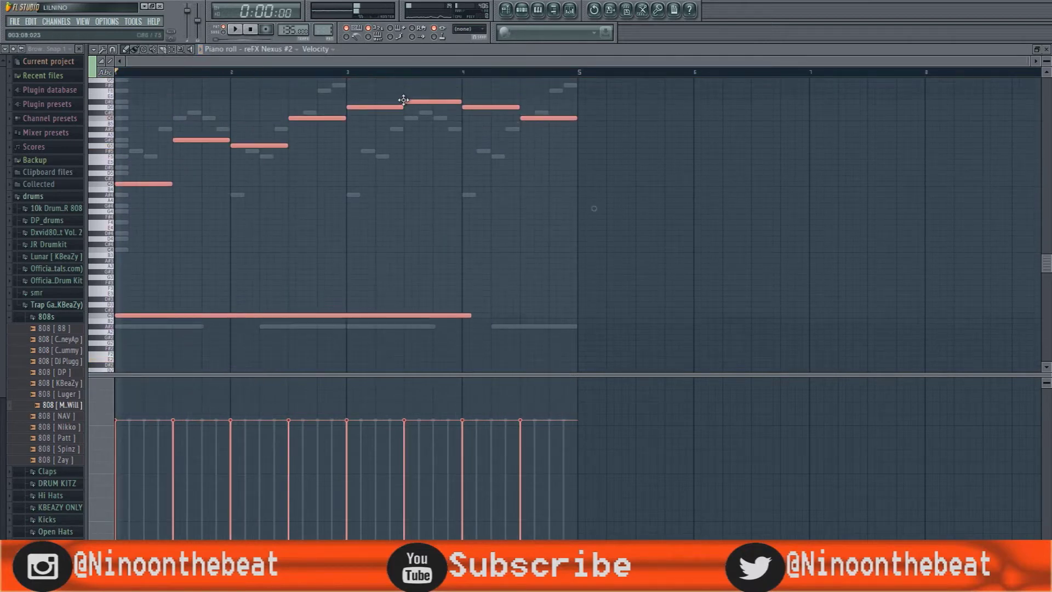
key(shift+Up)
Step: Lower the reFX Nexus #2 note in the second half of bar 3 to F#5 and unmute reFX Nexus
click(410, 144)
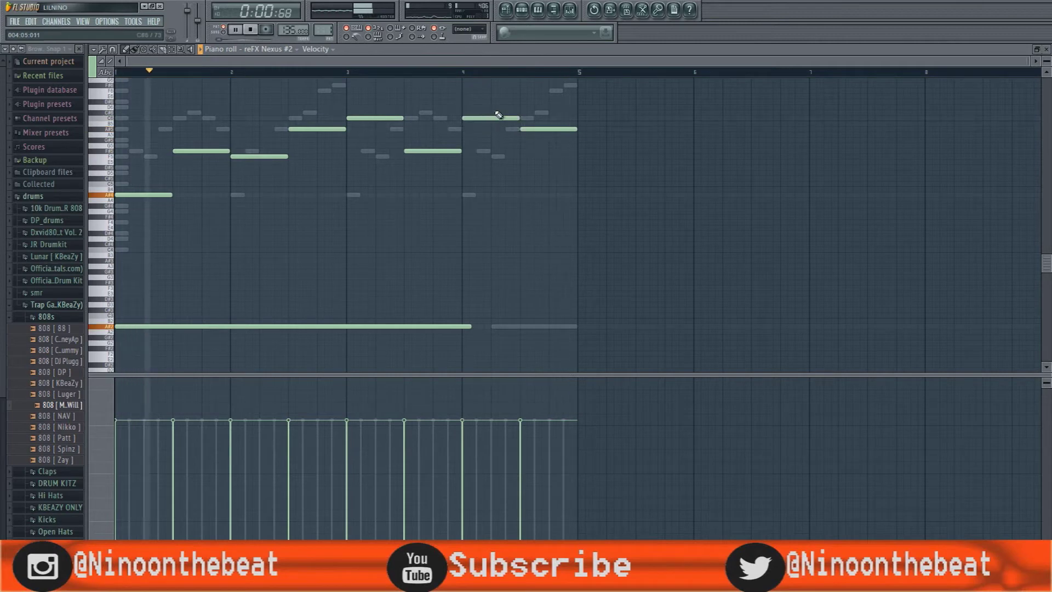
click(520, 12)
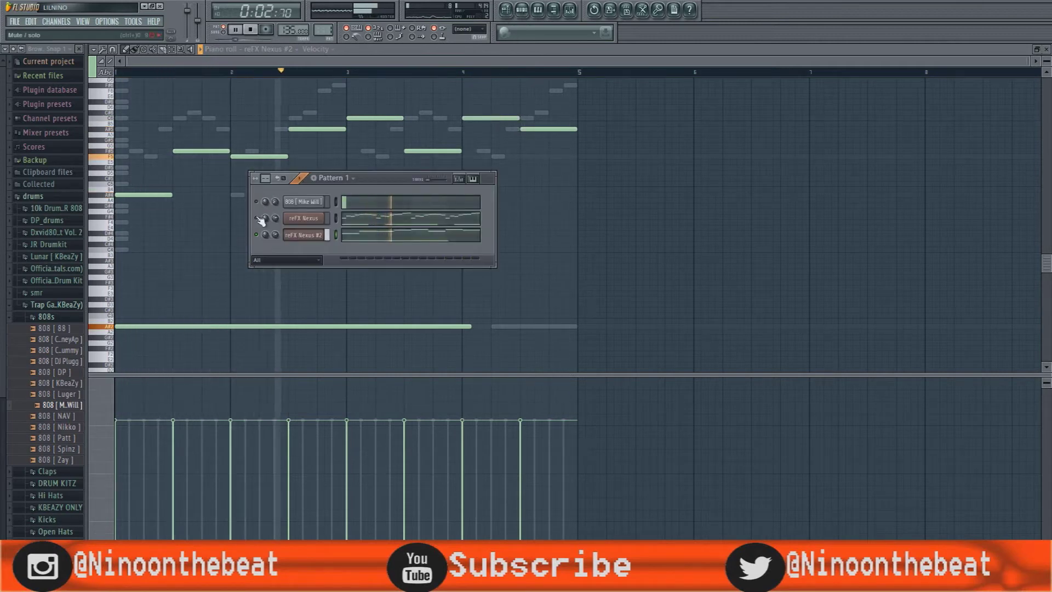
click(45, 307)
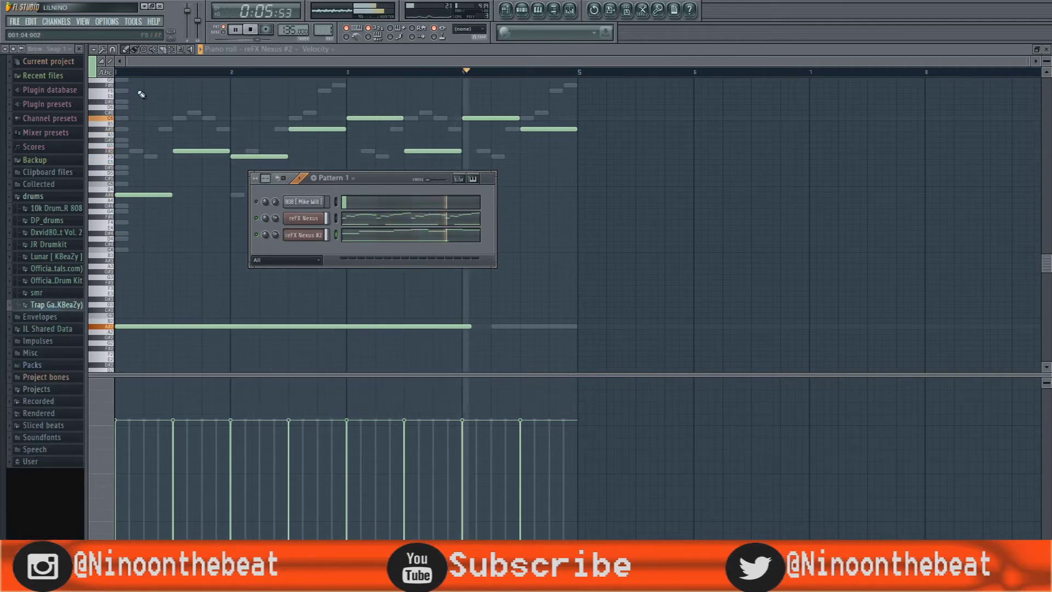
Step: Delete the melody note in the second half of each of the four bars of reFX Nexus #2
key(F6)
drag(195, 118, 218, 212)
key(Delete)
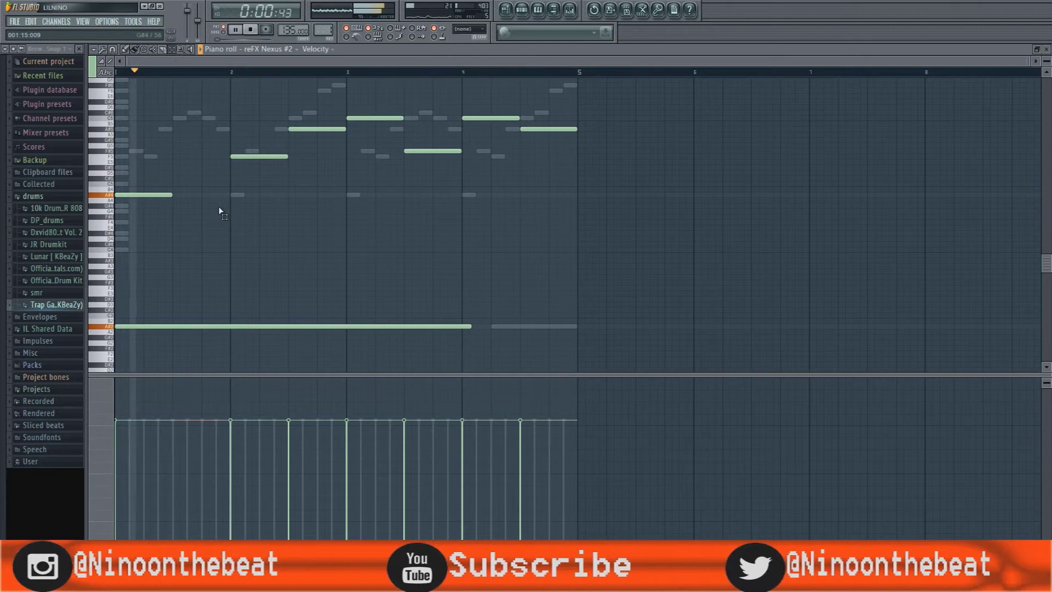
drag(285, 113, 319, 174)
key(Delete)
right_click(418, 151)
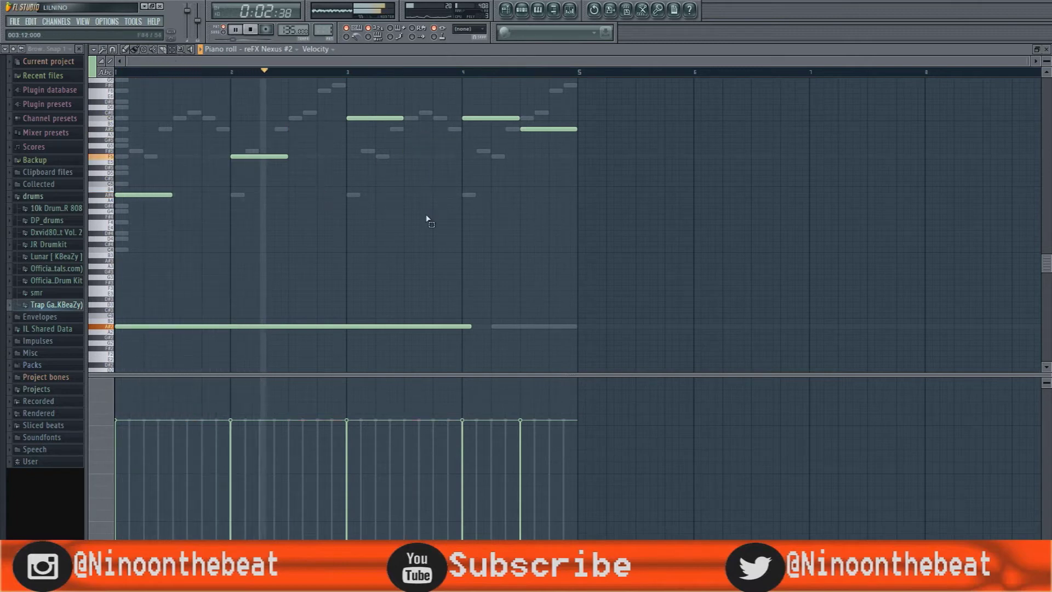
right_click(543, 129)
Step: Lower the bar 4 note of reFX Nexus #2 by two semitones to A#5 and bring up the channel rack
drag(481, 112, 504, 143)
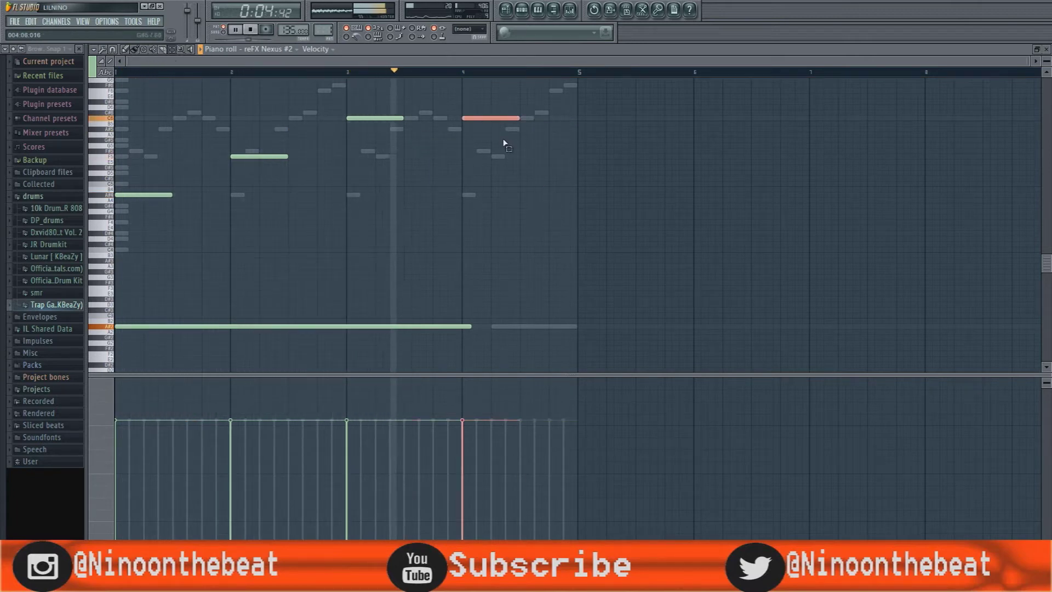
key(shift+Down)
key(shift+Down)
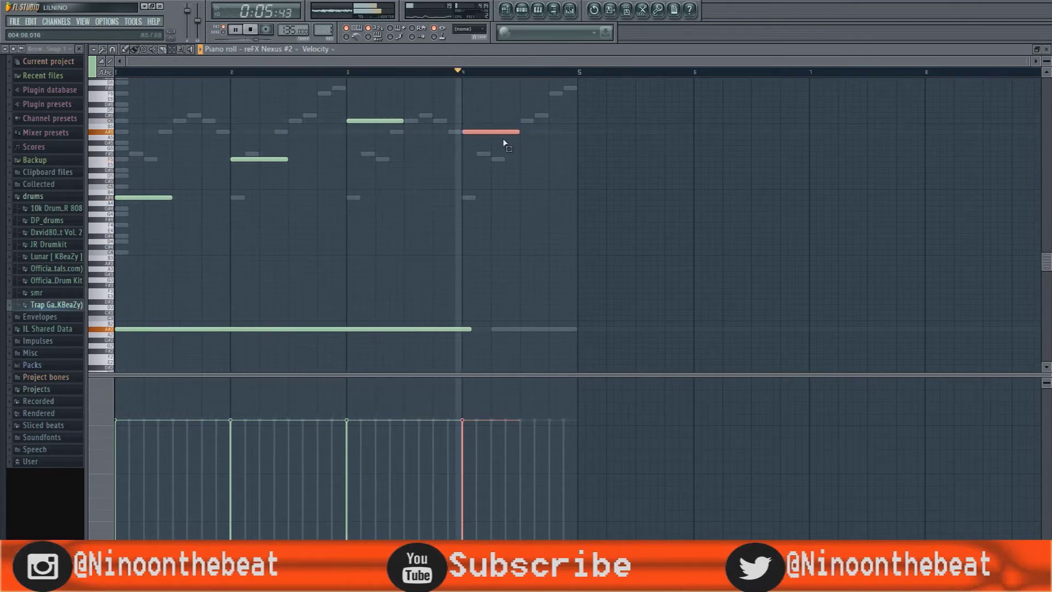
click(537, 10)
click(56, 304)
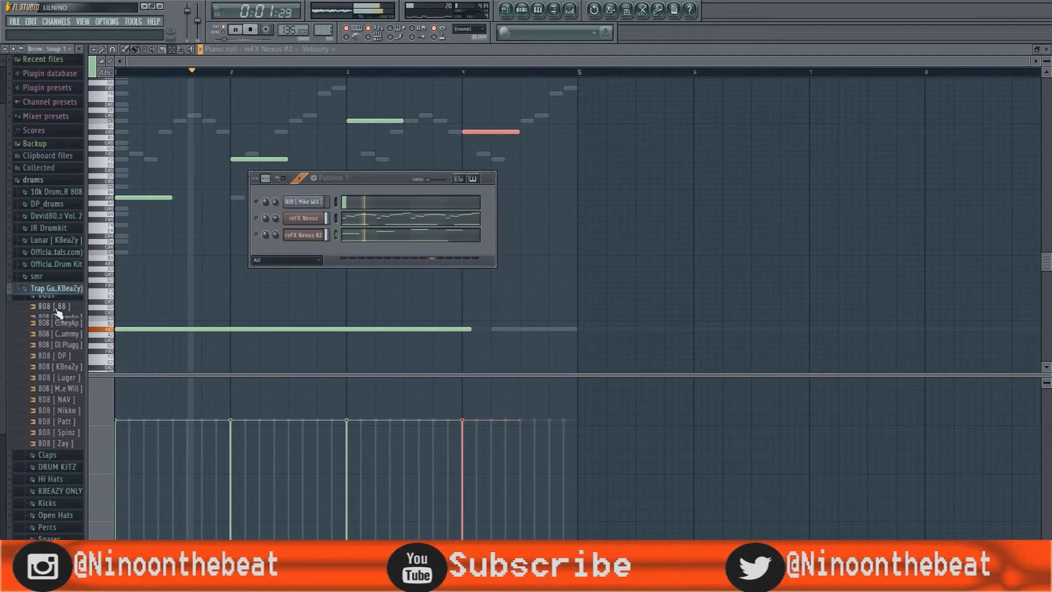
scroll(56, 311, up, 1)
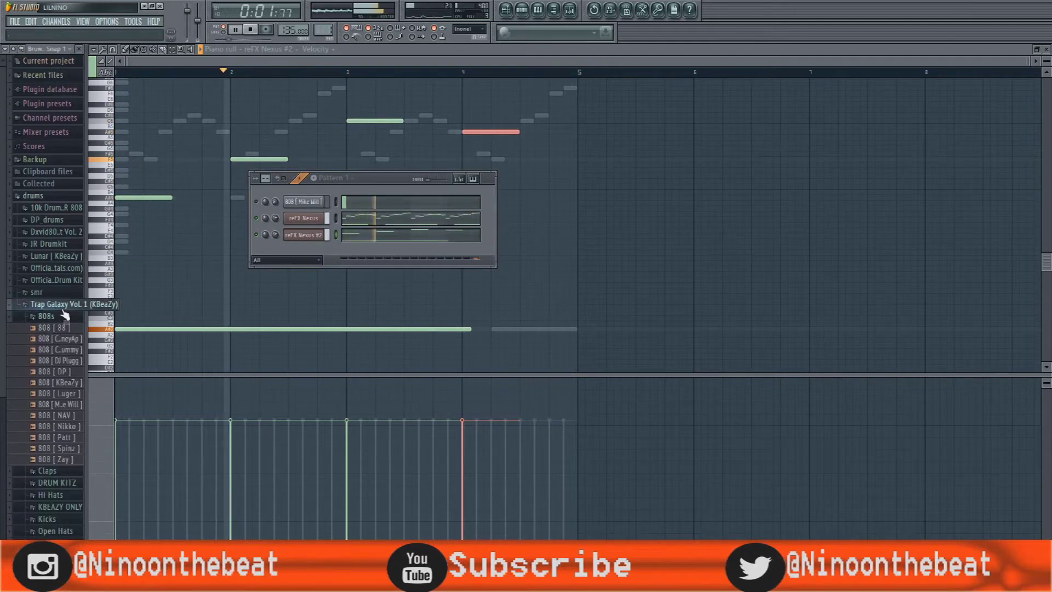
click(53, 198)
right_click(312, 239)
key(Escape)
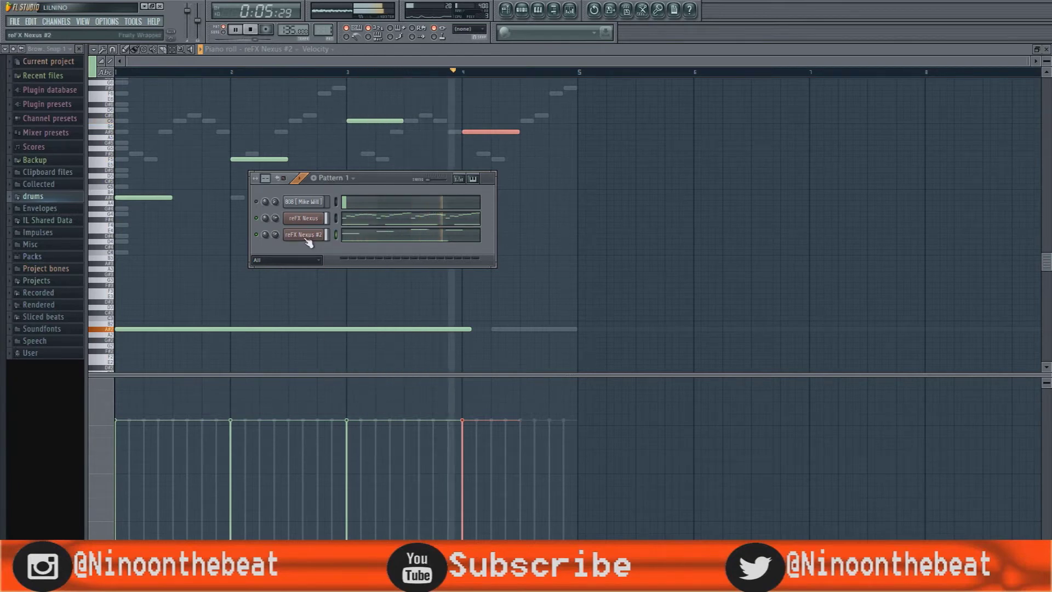
Step: Add the DP_tonal_one_shot_04_E sample from the DP_drums tonal one-shots as a new channel
click(36, 196)
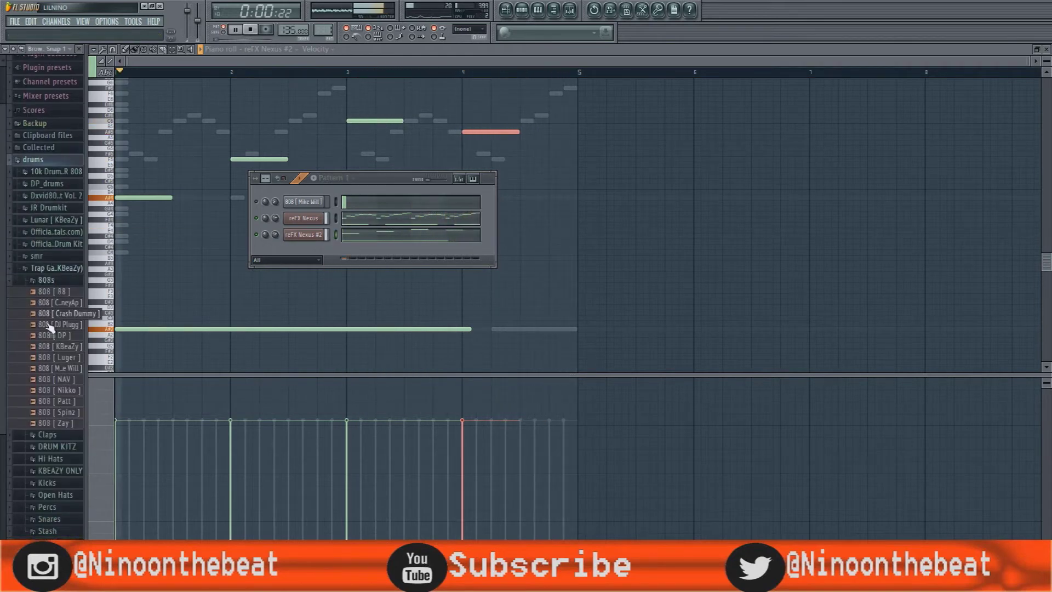
click(59, 184)
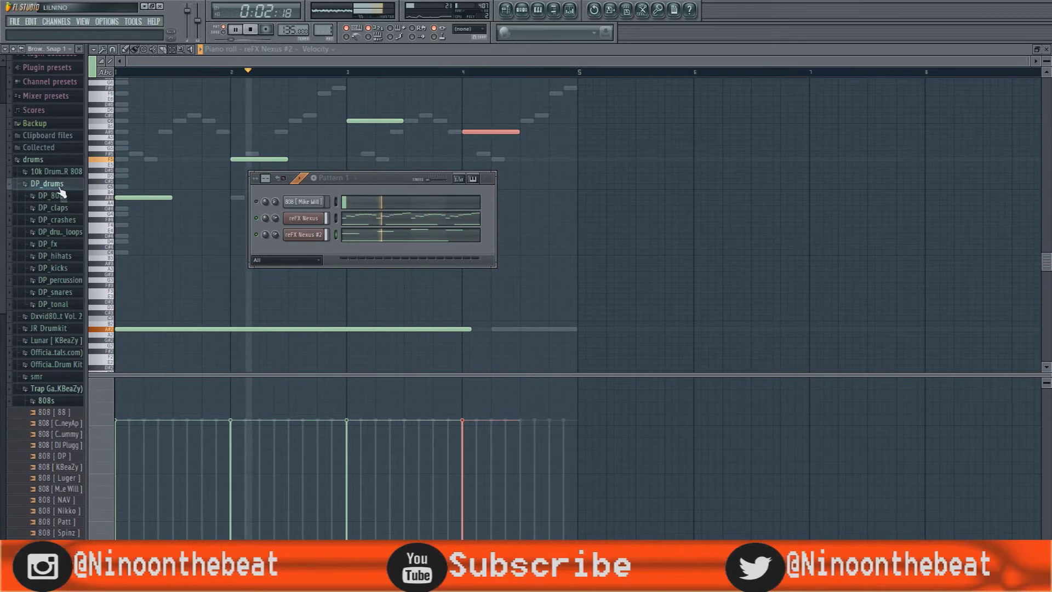
click(55, 304)
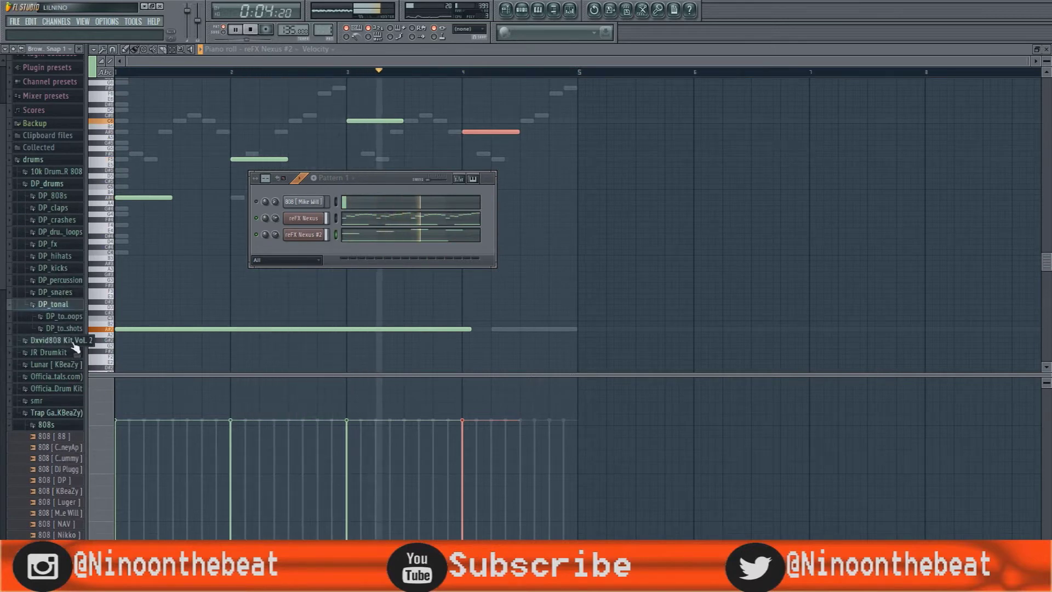
click(67, 328)
drag(63, 372, 311, 254)
Step: Place A#4 notes for DP_tonal_one_shot_04_E at the start of bars 1 and 3 and on beat 2 of bars 2 and 4
click(311, 253)
key(space)
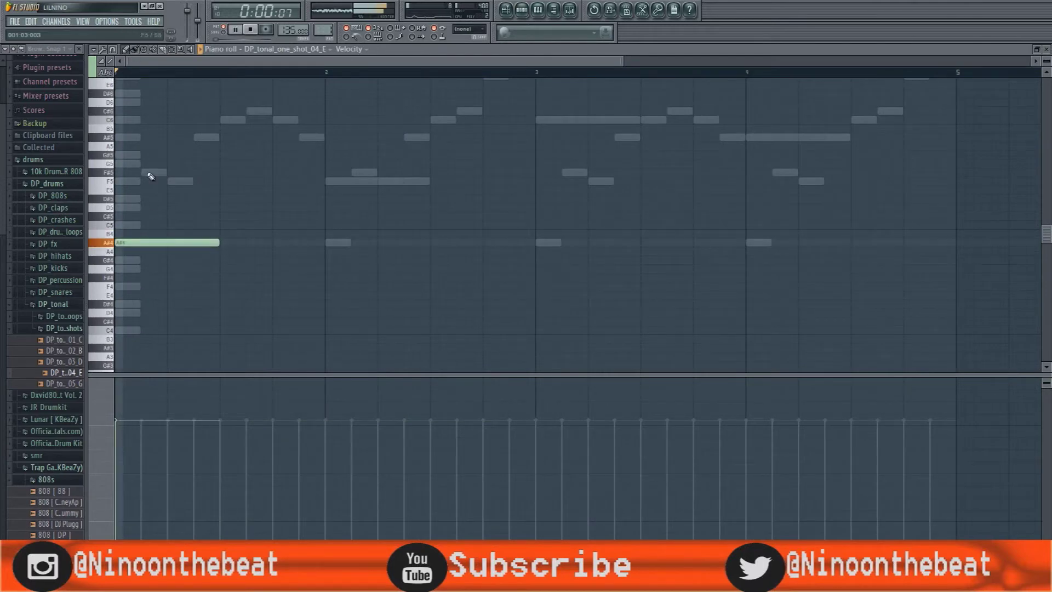
scroll(245, 253, down, 2)
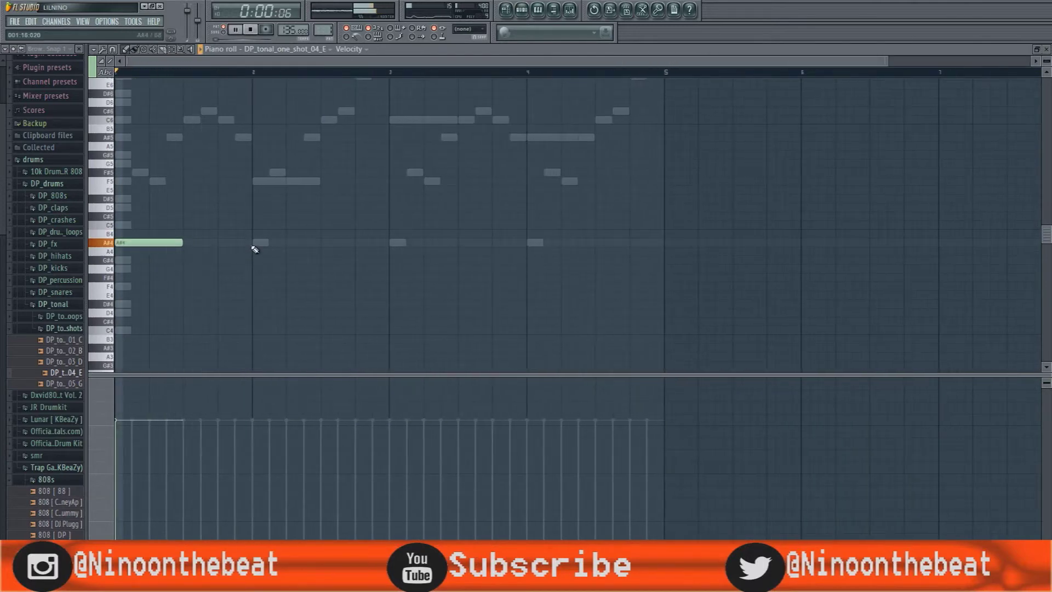
click(222, 242)
click(392, 242)
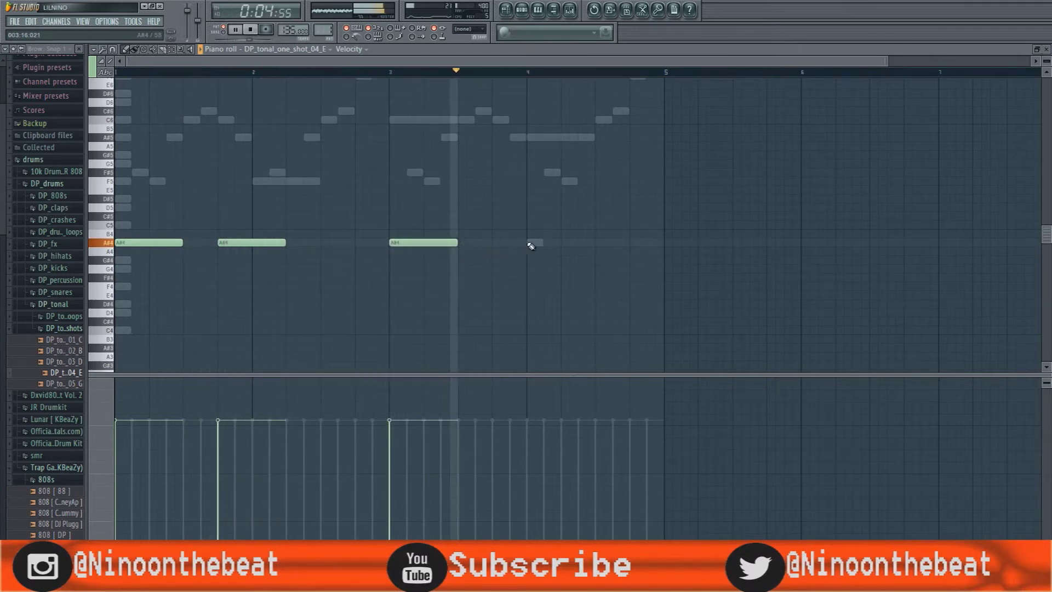
click(564, 243)
right_click(274, 244)
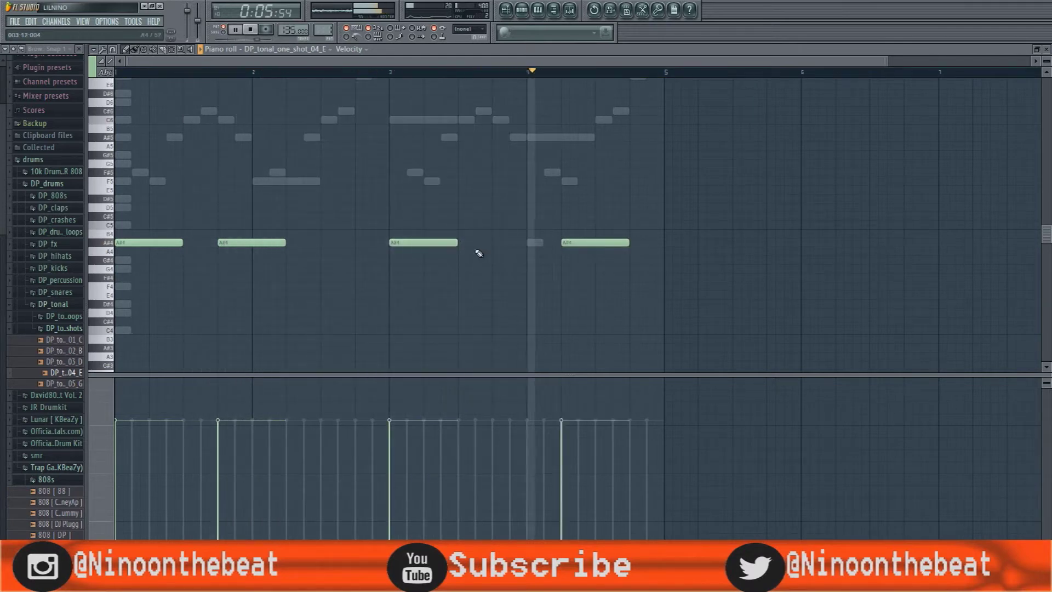
click(289, 242)
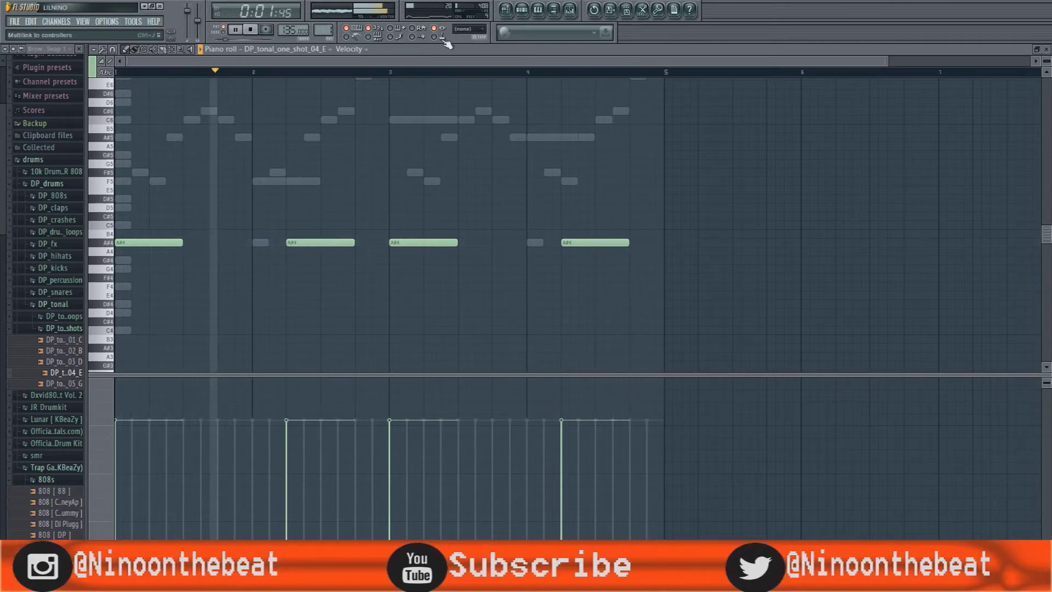
Step: Open the channel settings of DP_tonal_one_shot_04_E, stop playback, and audition the sample on its instrument page's keyboard
key(F6)
click(300, 251)
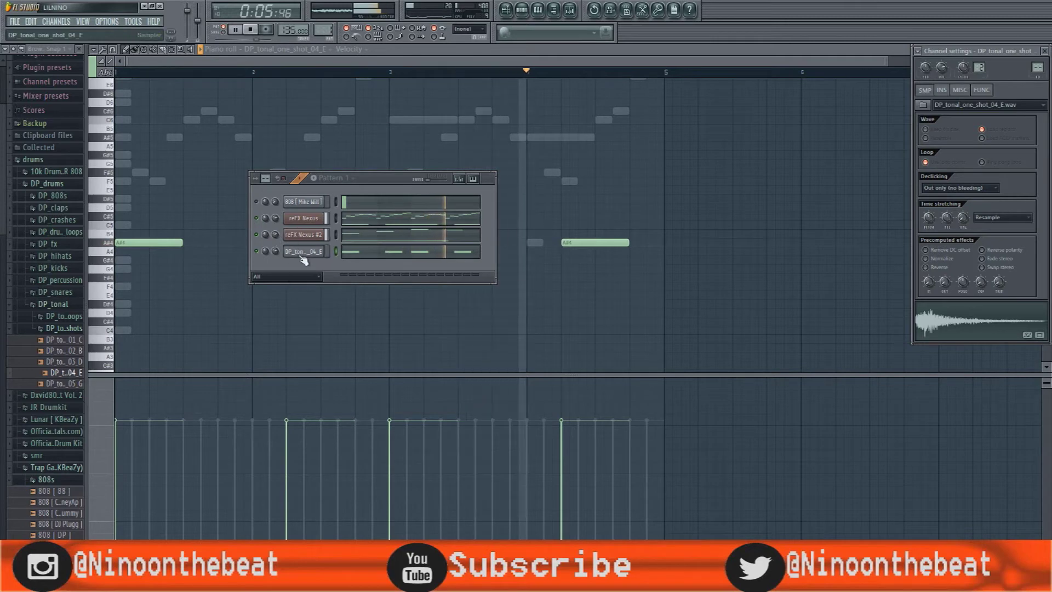
key(space)
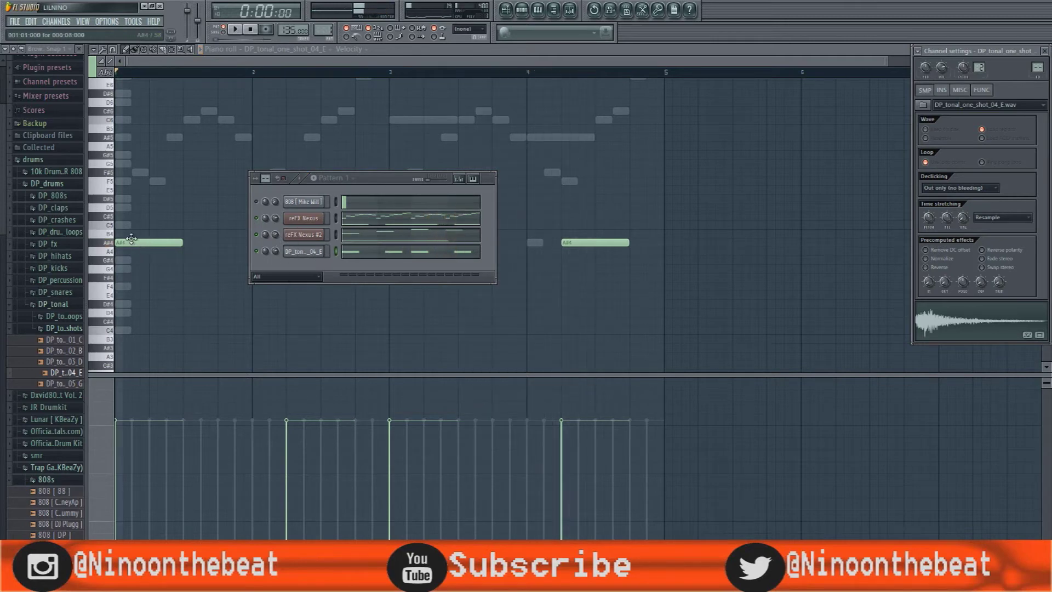
click(942, 90)
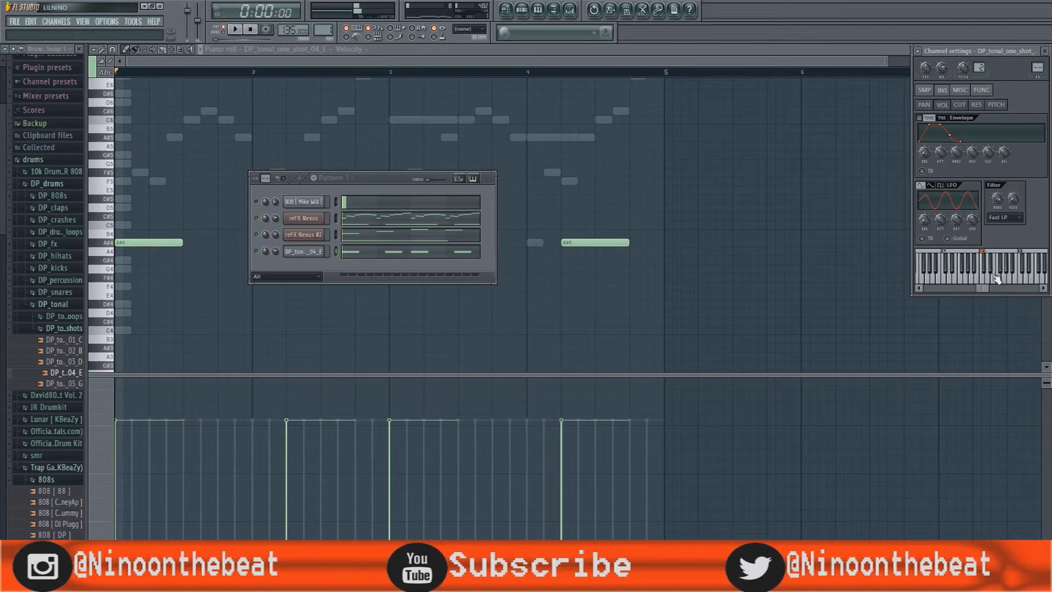
Step: Reopen the DP_tonal_one_shot_04_E notes in the piano roll
click(323, 269)
right_click(317, 253)
click(317, 254)
click(333, 254)
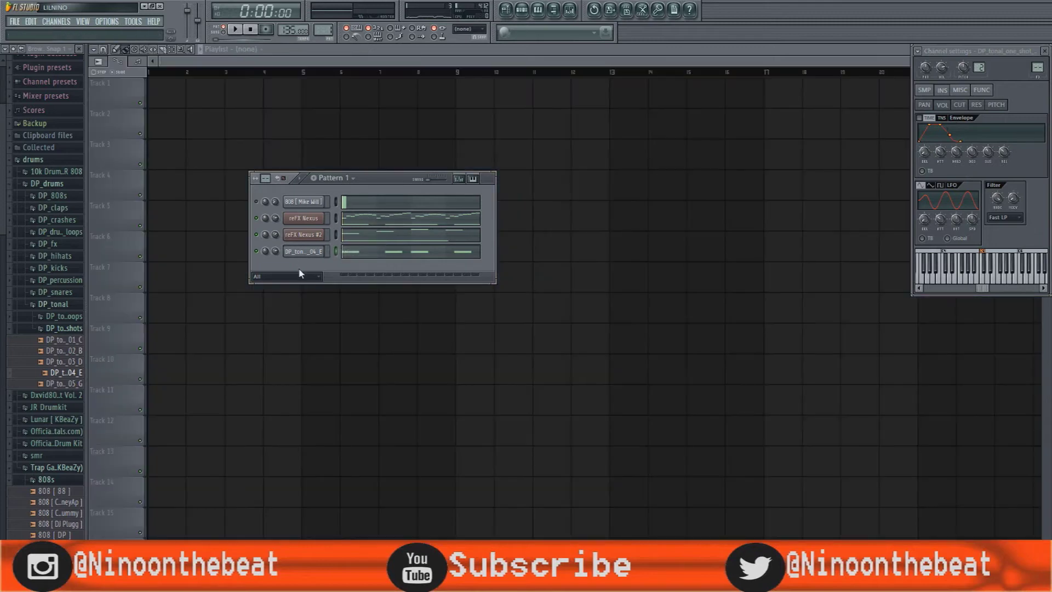
right_click(324, 245)
click(337, 251)
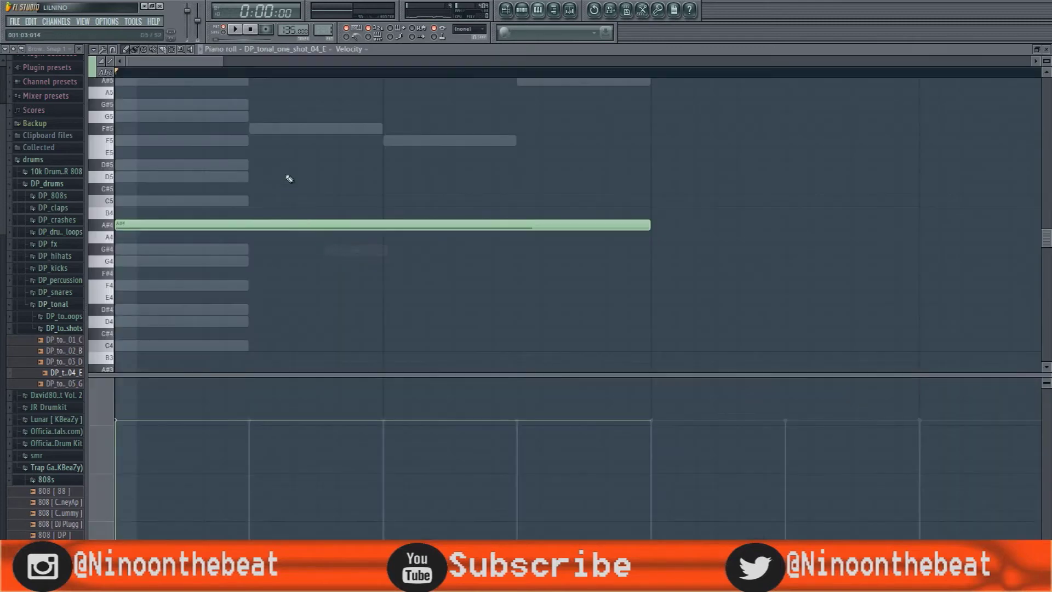
Step: Open the DP_tonal_one_shot_04_E channel settings, then play the pattern and review its notes across all four bars
click(322, 49)
click(328, 56)
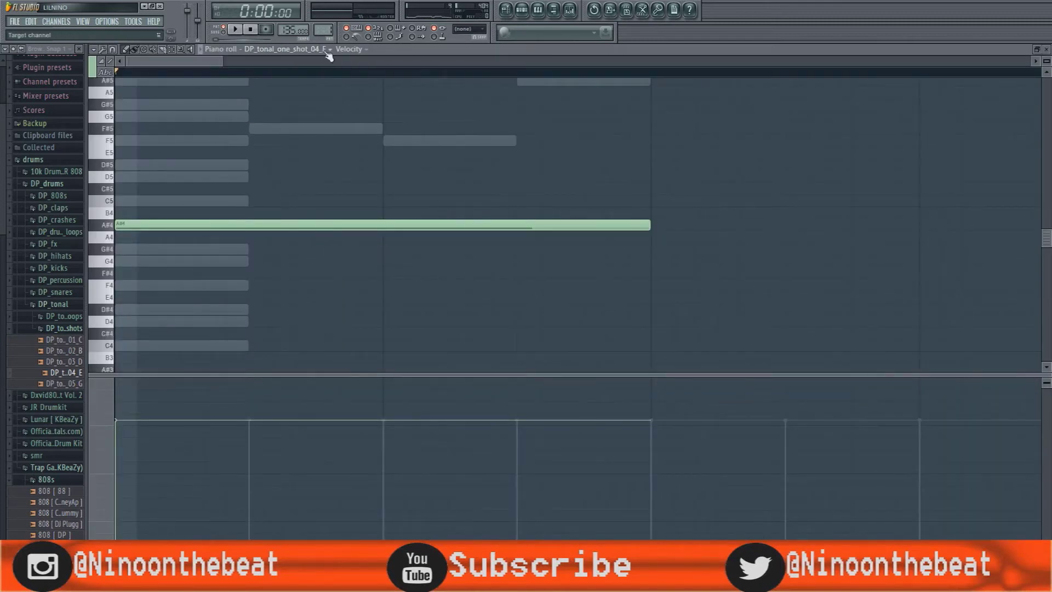
click(522, 11)
click(318, 252)
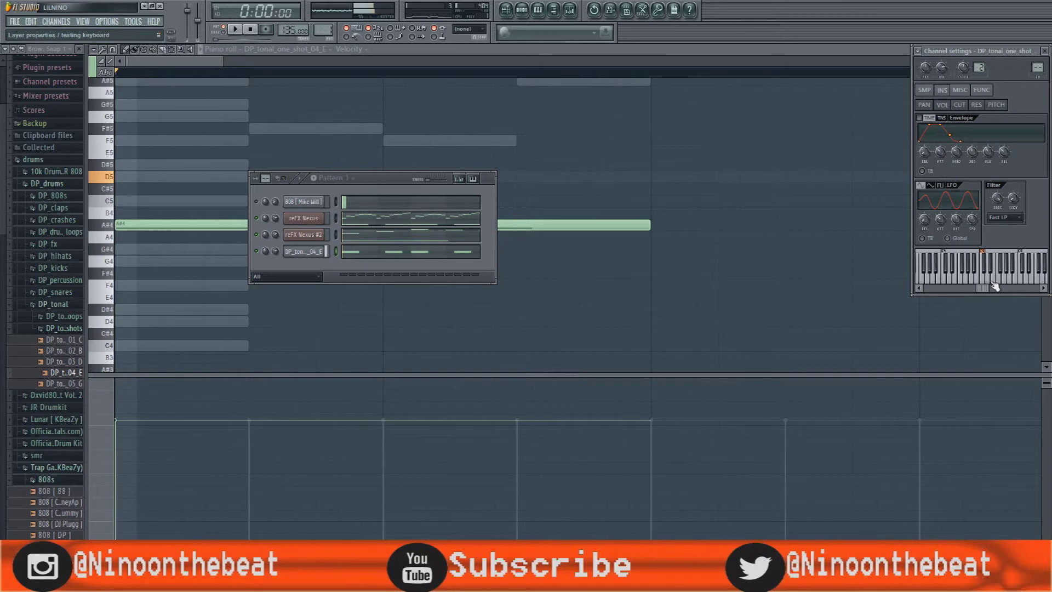
key(space)
scroll(658, 71, down, 4)
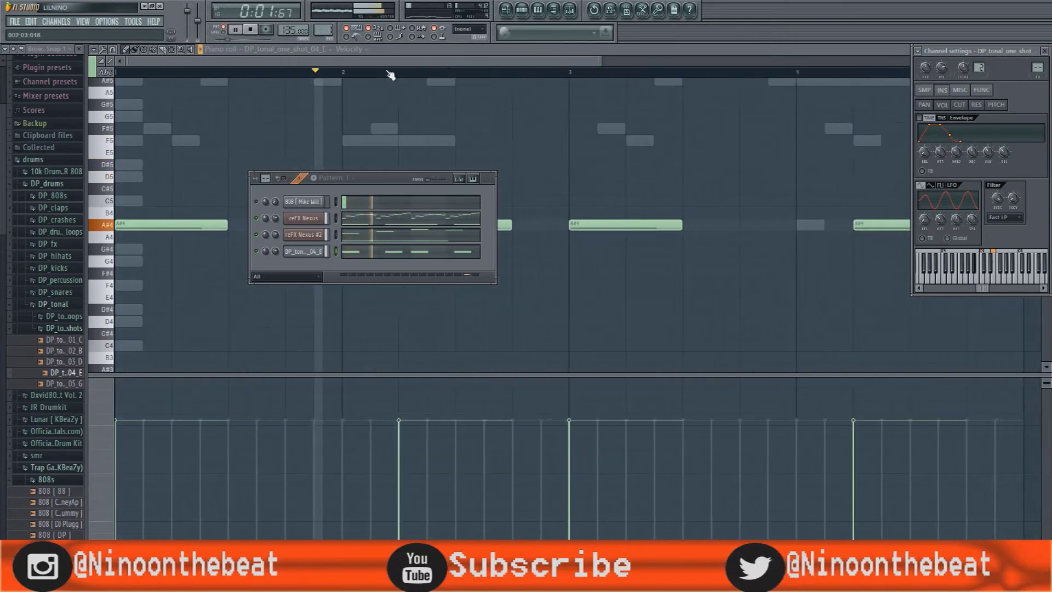
scroll(383, 74, down, 2)
click(270, 66)
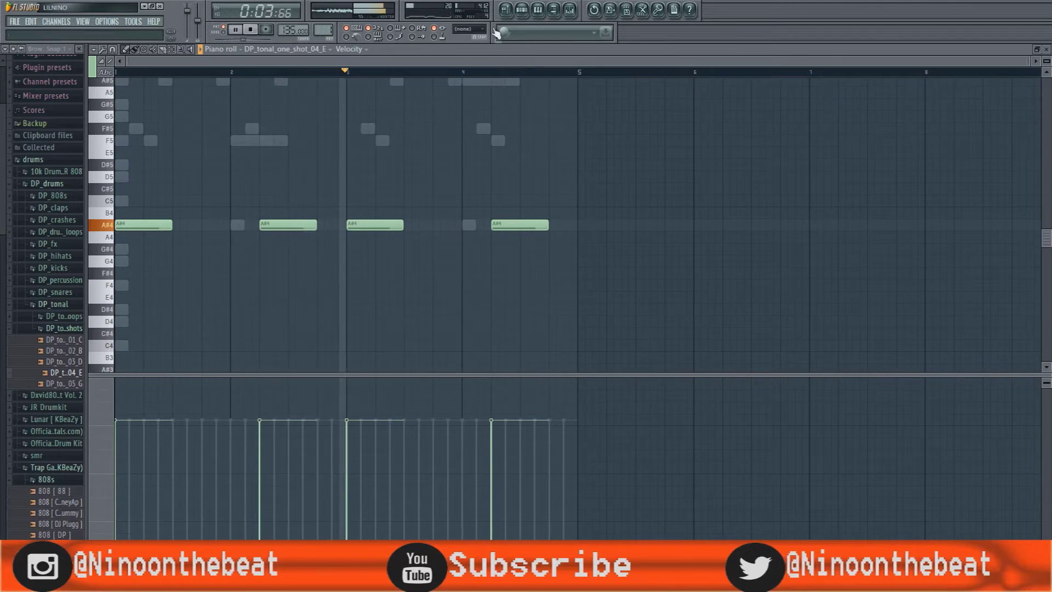
Step: Add the DP_crash_04 sample from the DP_crashes folder as a new channel
key(F6)
click(71, 328)
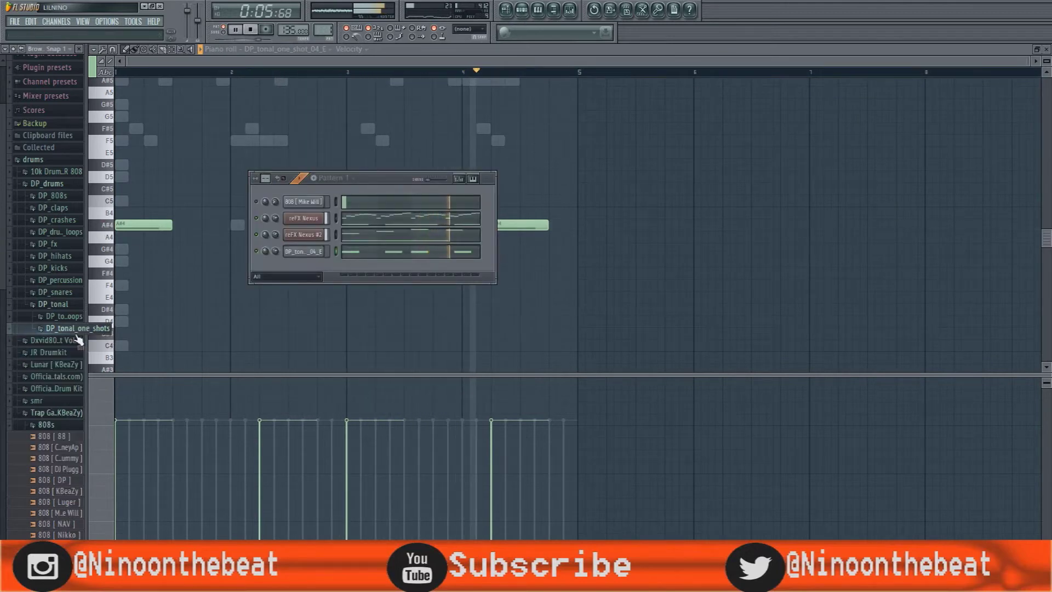
click(61, 292)
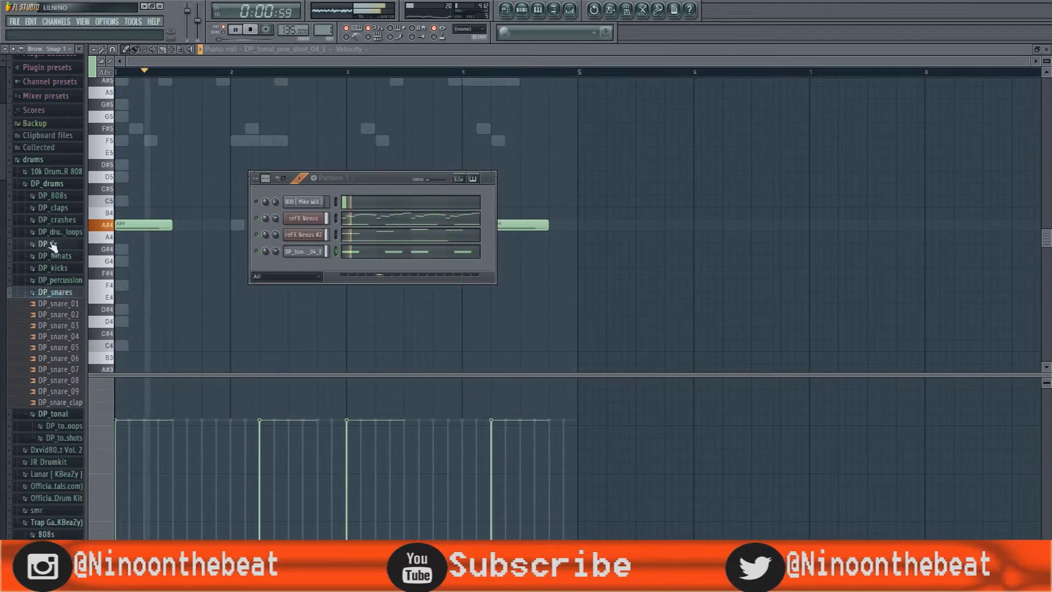
click(50, 220)
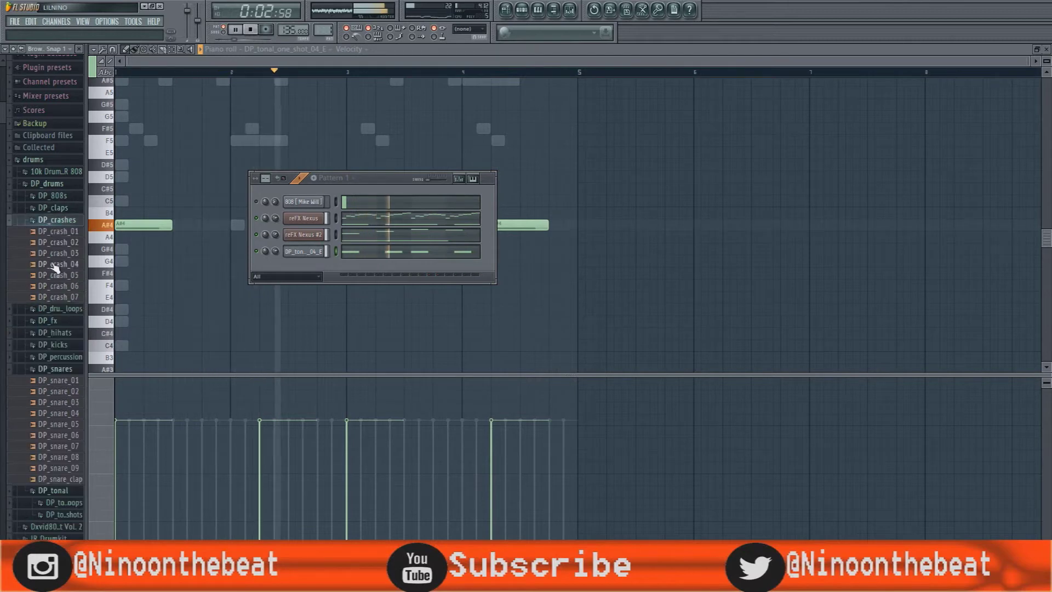
click(55, 264)
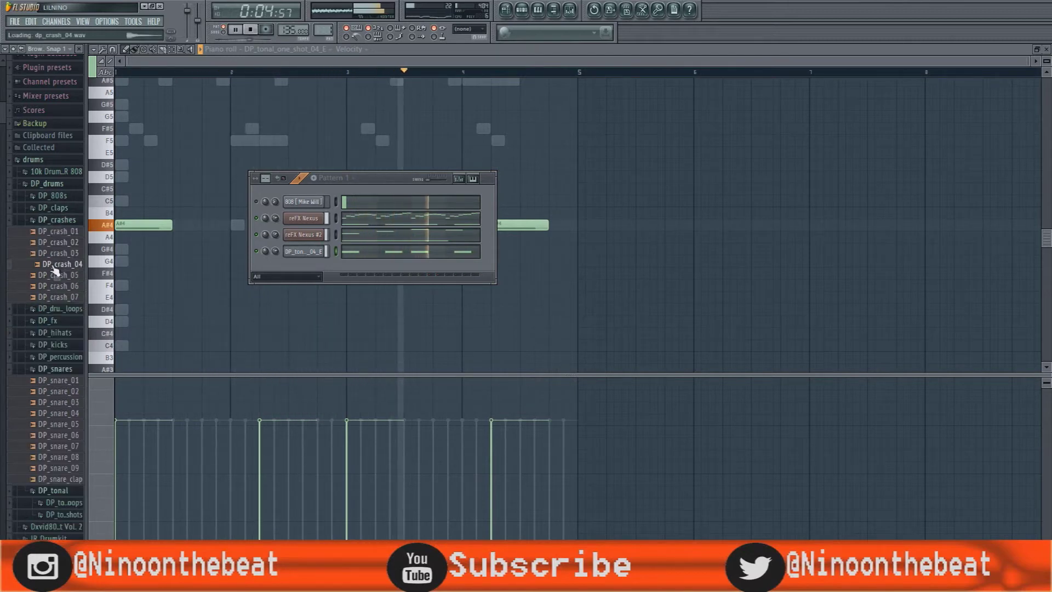
drag(54, 266, 298, 260)
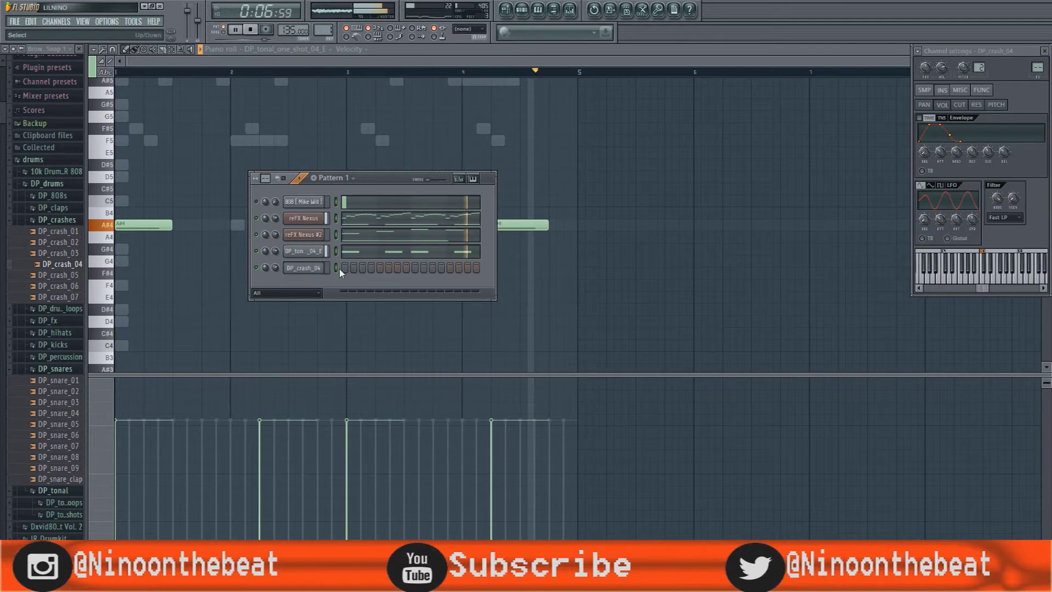
Step: Place C5 notes for DP_crash_04 at the start and on beat 4 of bars 1 and 3, and return to browsing drum samples
right_click(306, 268)
click(340, 265)
key(ctrl+z)
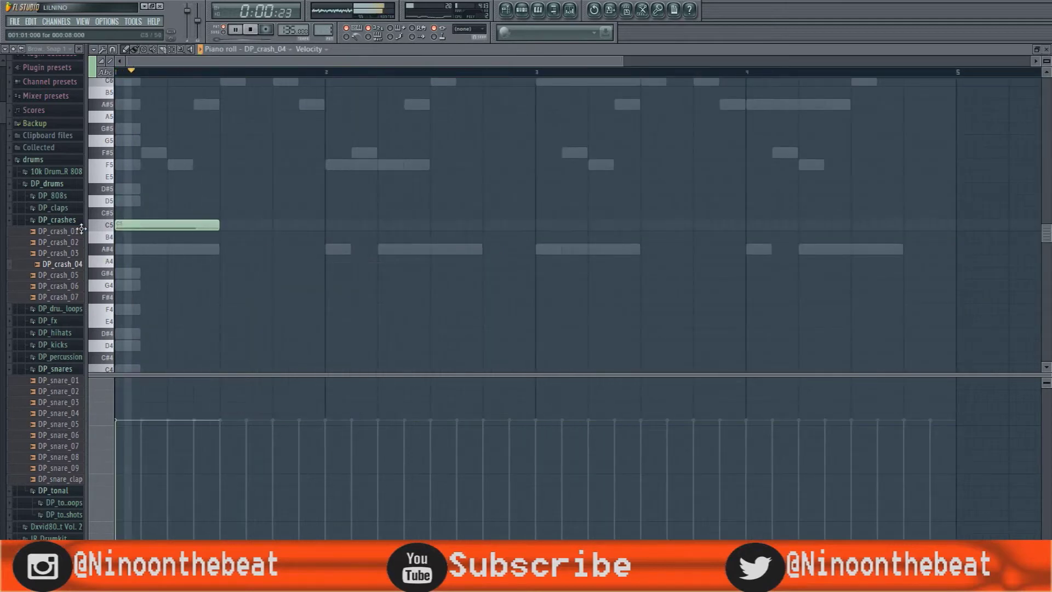
click(273, 225)
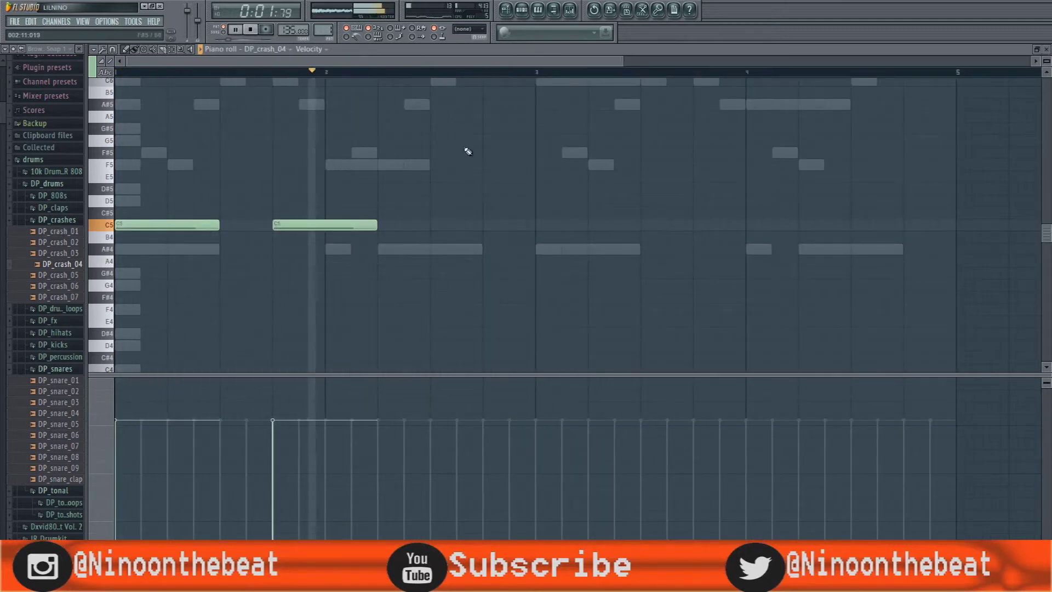
scroll(438, 237, down, 2)
click(428, 225)
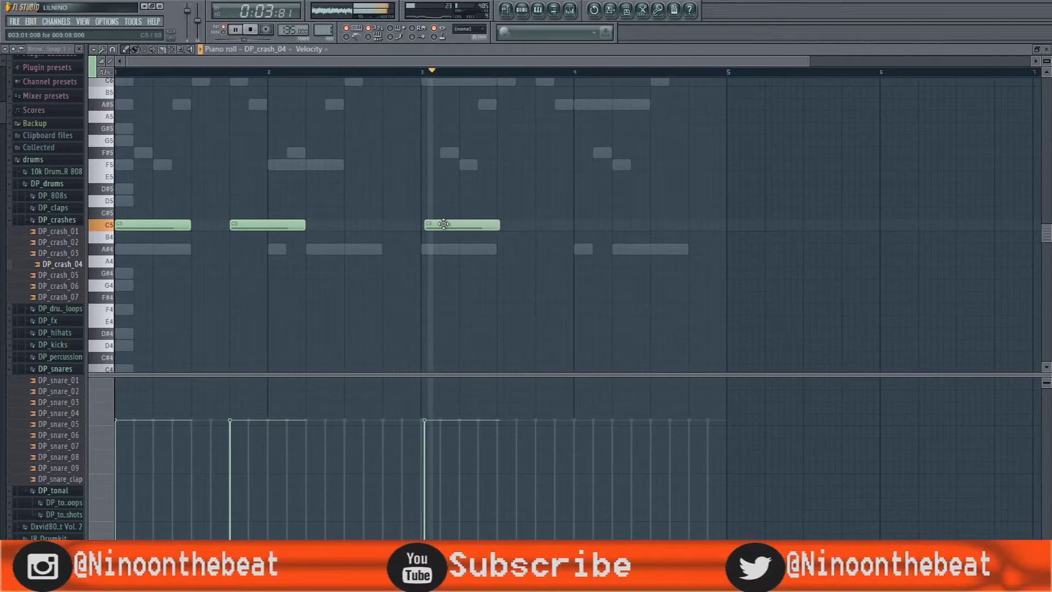
click(547, 229)
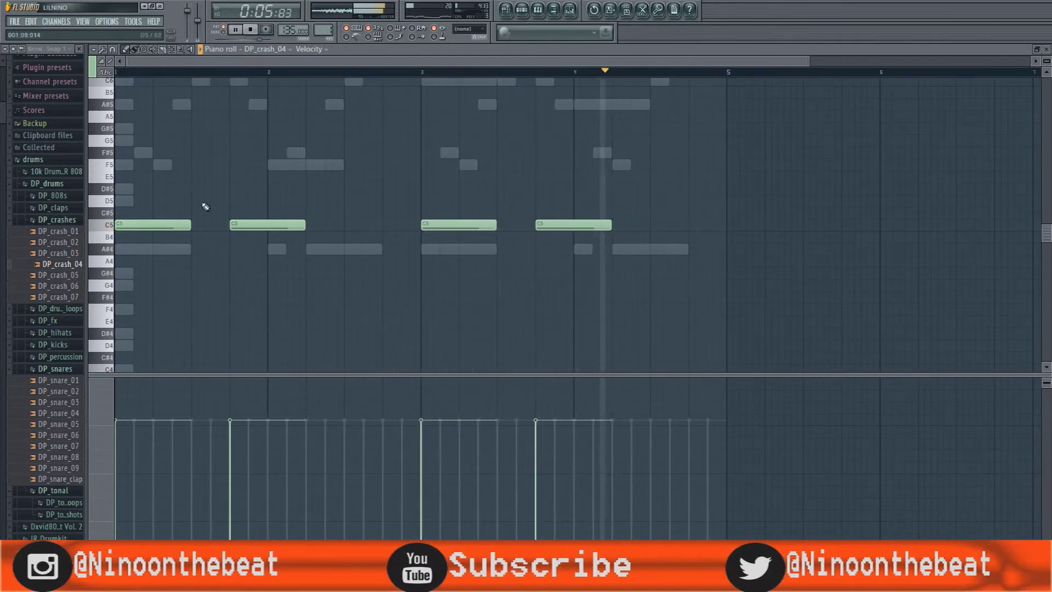
click(522, 15)
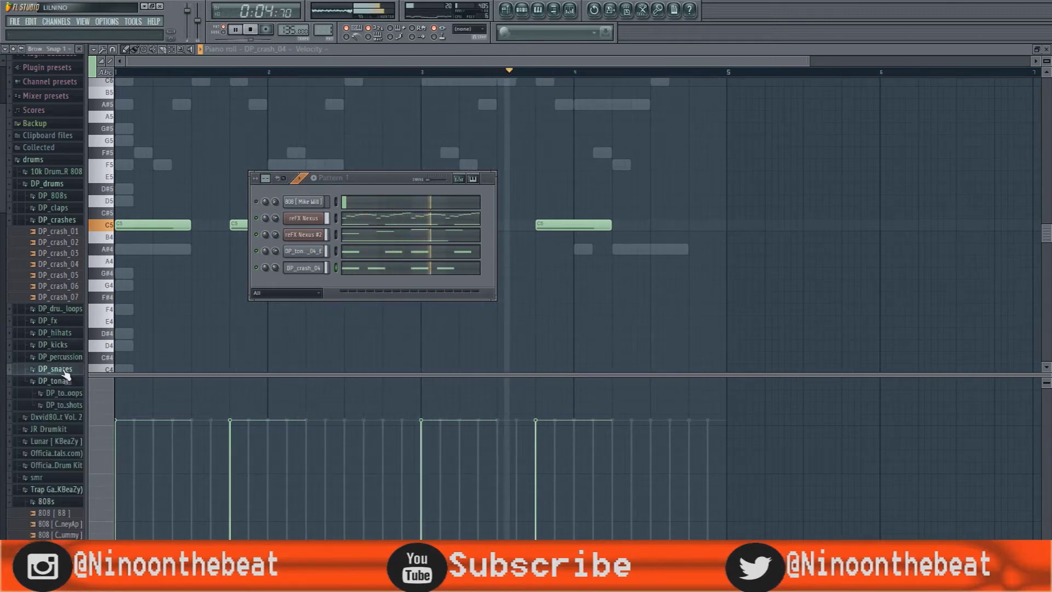
scroll(64, 379, down, 4)
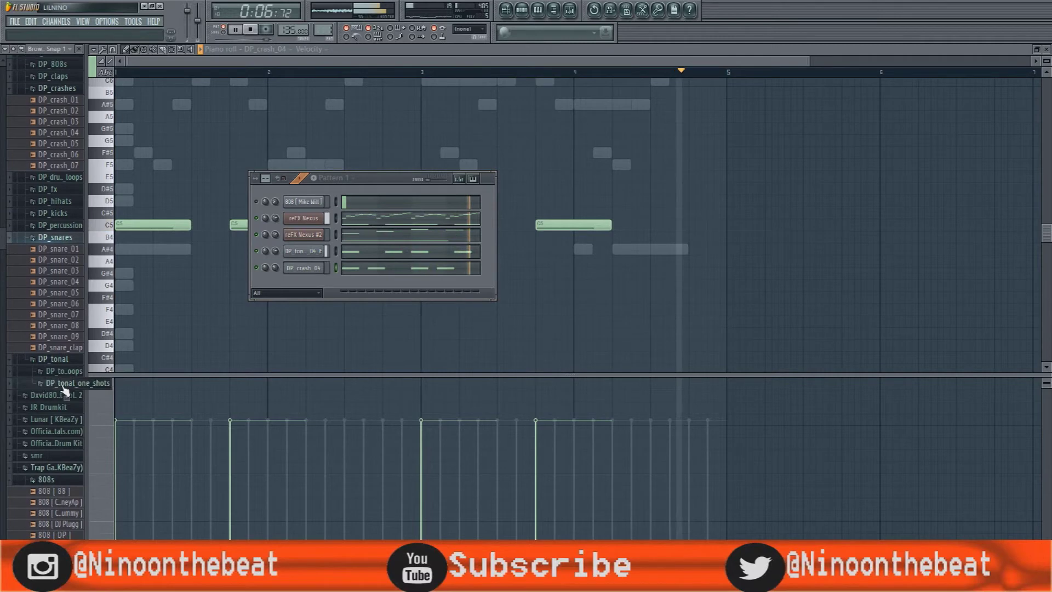
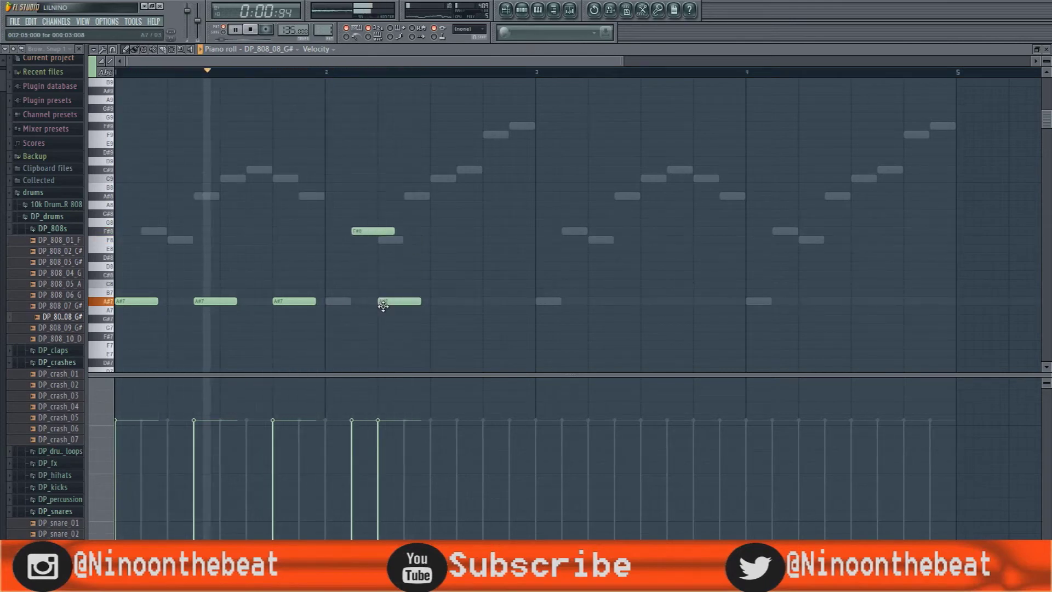
Step: Add an A#7 note halfway through beat 3 and an F#8 note on beat 4 of bar 2 in the DP_808_08_G# line
drag(477, 292, 476, 301)
scroll(328, 75, down, 3)
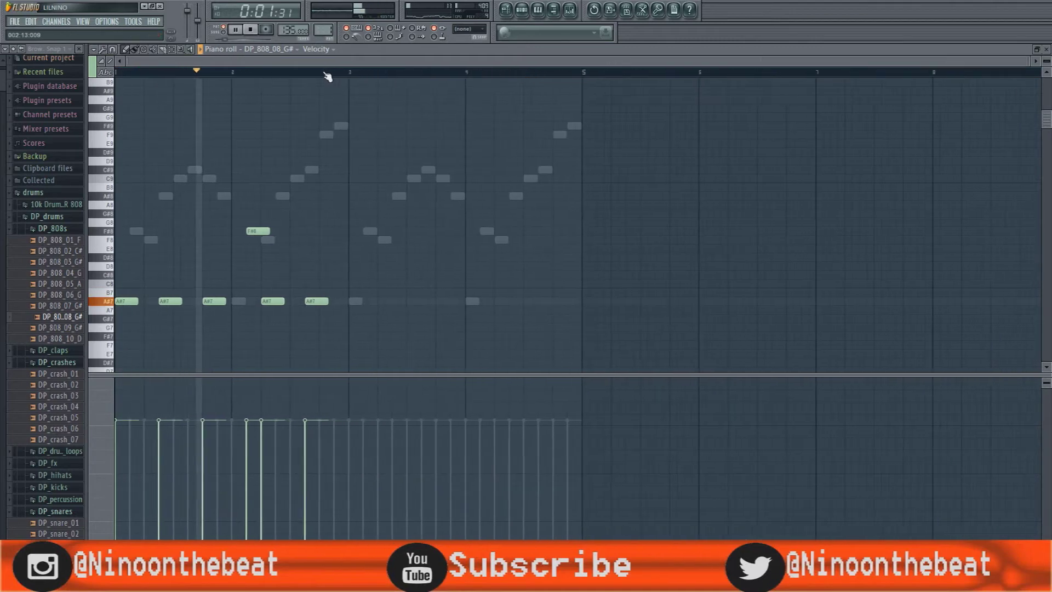
click(317, 232)
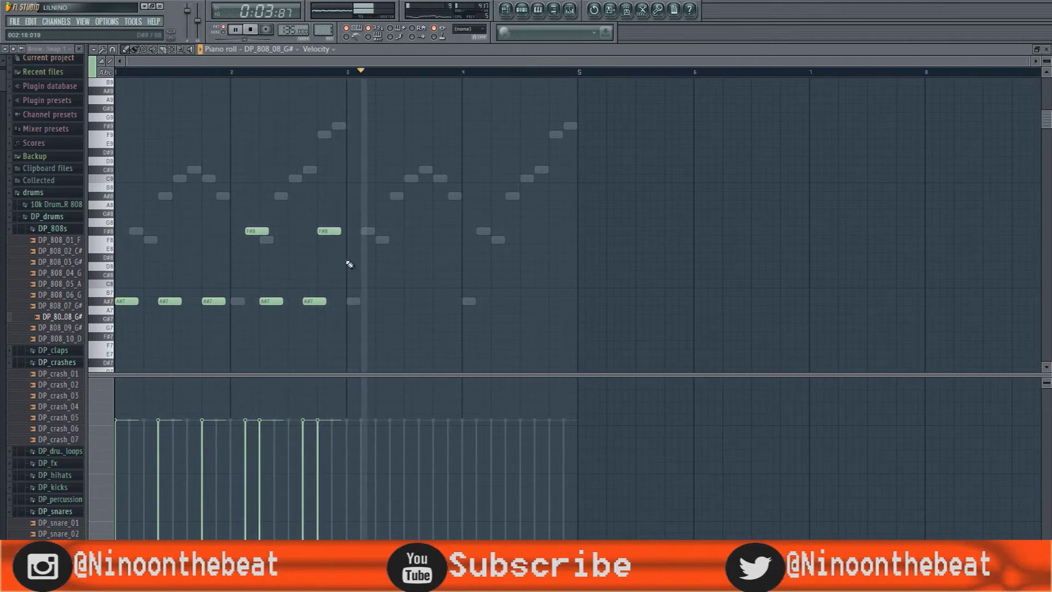
Step: Copy the two-bar DP_808_08_G# pattern into bars 3 and 4, and delete the short A#7 note at the end of bar 1
key(ctrl+v)
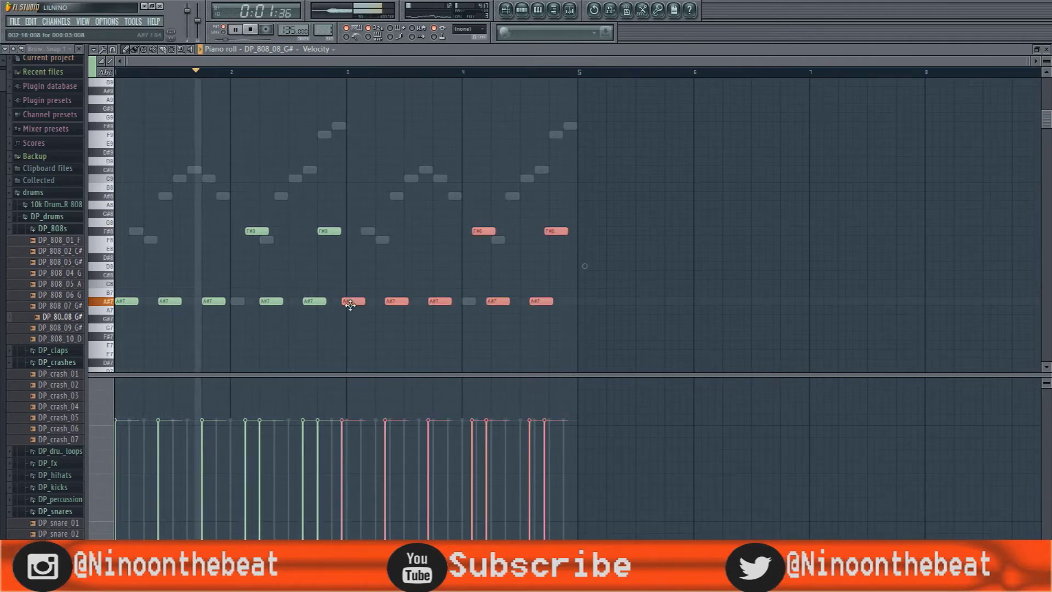
drag(349, 304, 355, 302)
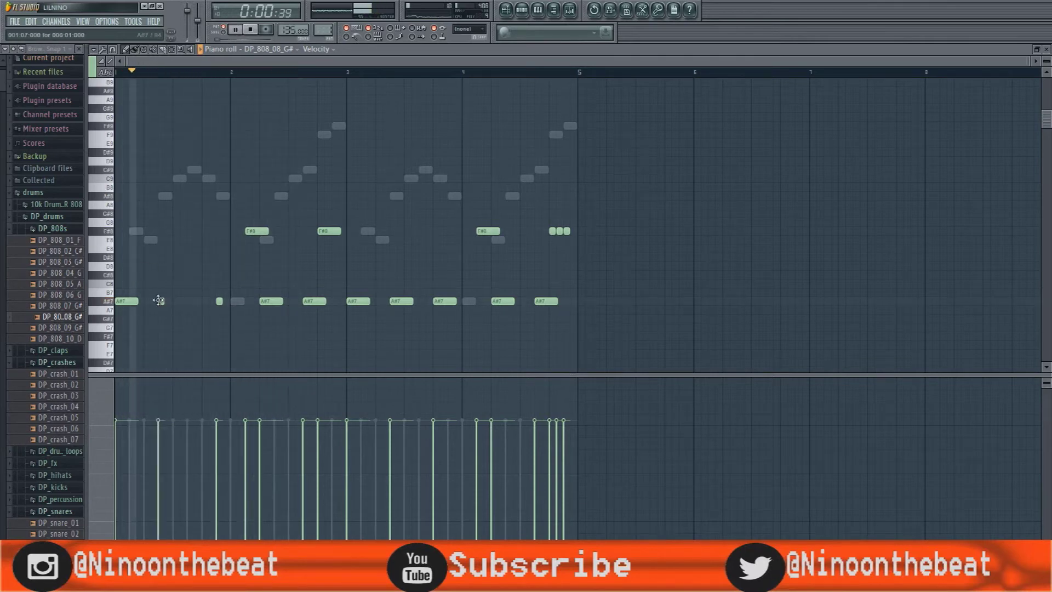
right_click(219, 301)
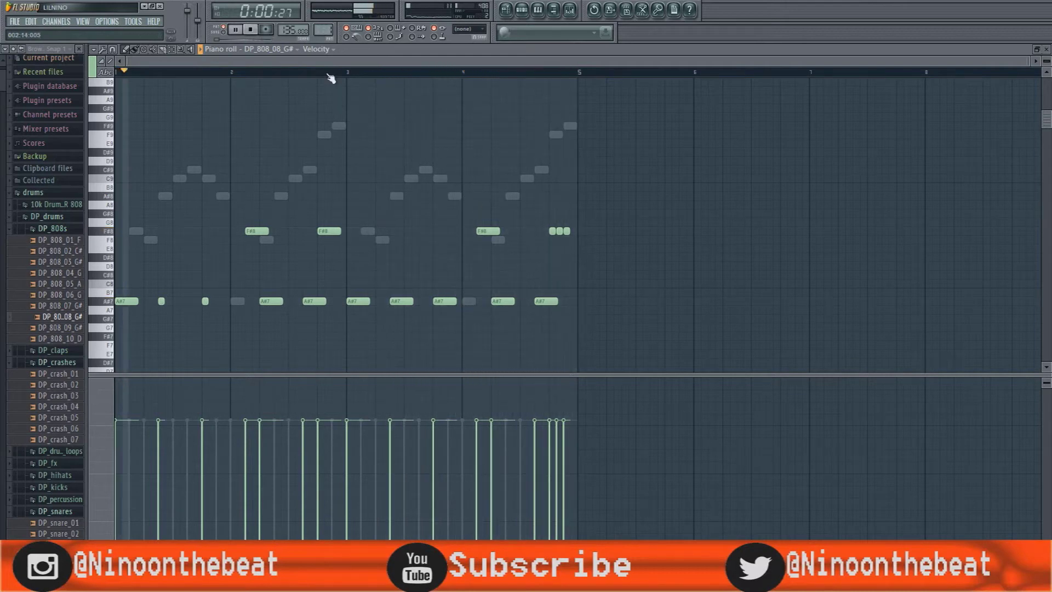
Step: Check the DP_808_08_G# channel settings and set the channel to cut itself
key(F6)
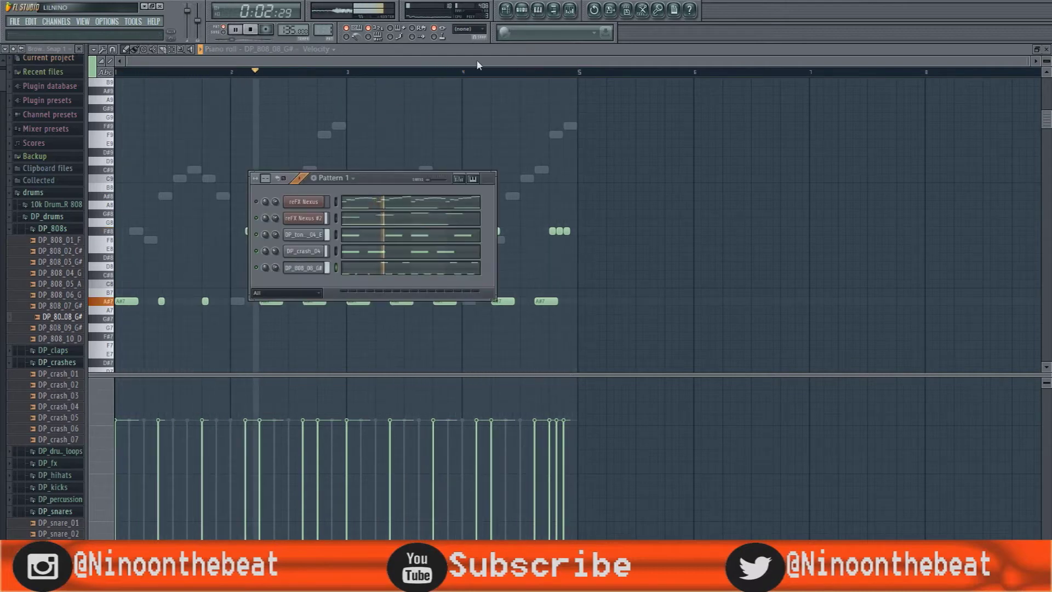
click(306, 268)
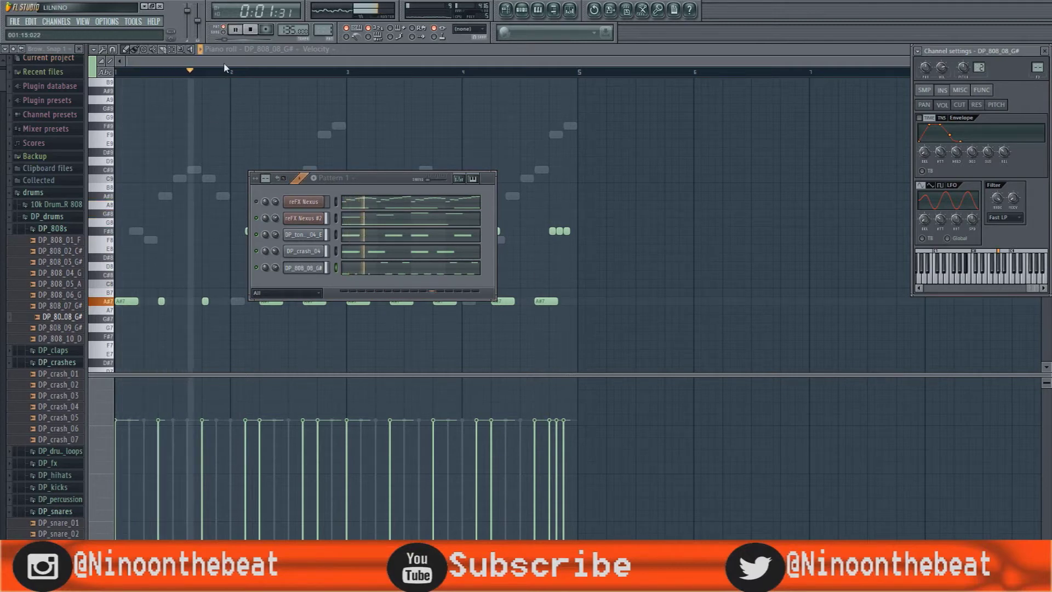
click(232, 76)
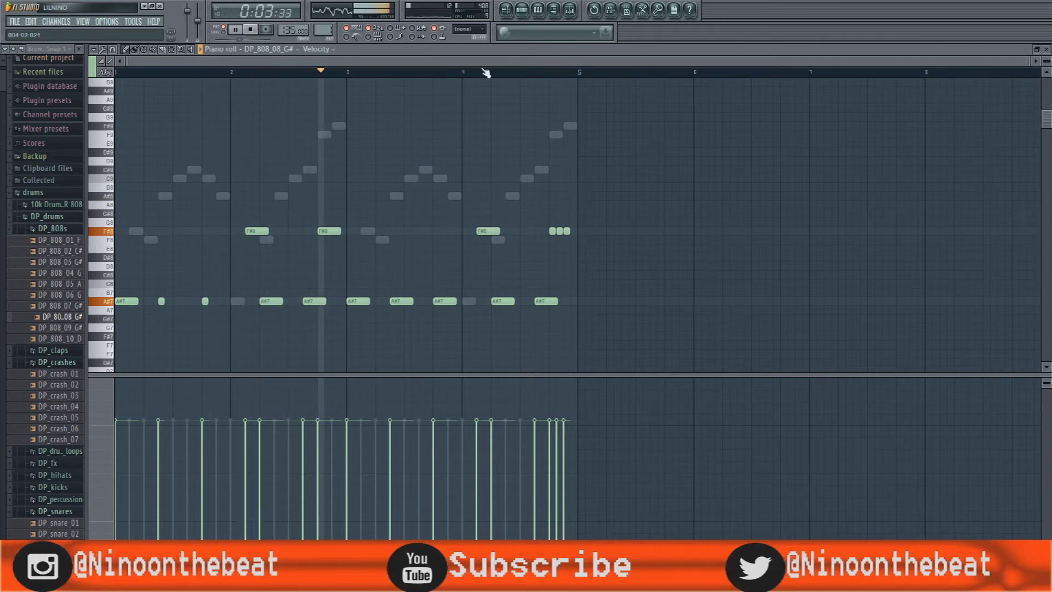
key(F6)
right_click(320, 266)
click(349, 316)
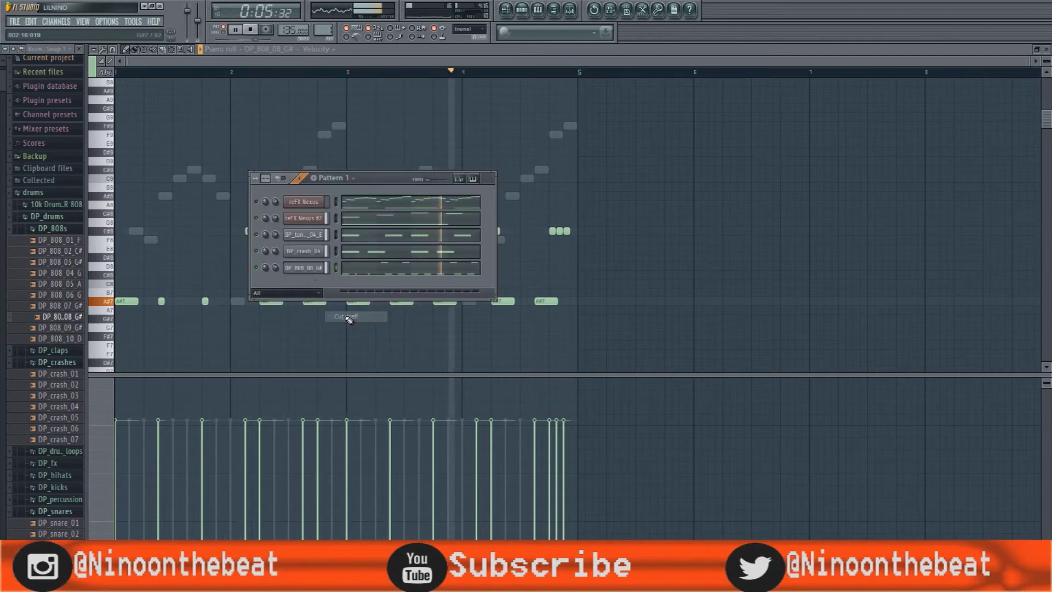
click(222, 64)
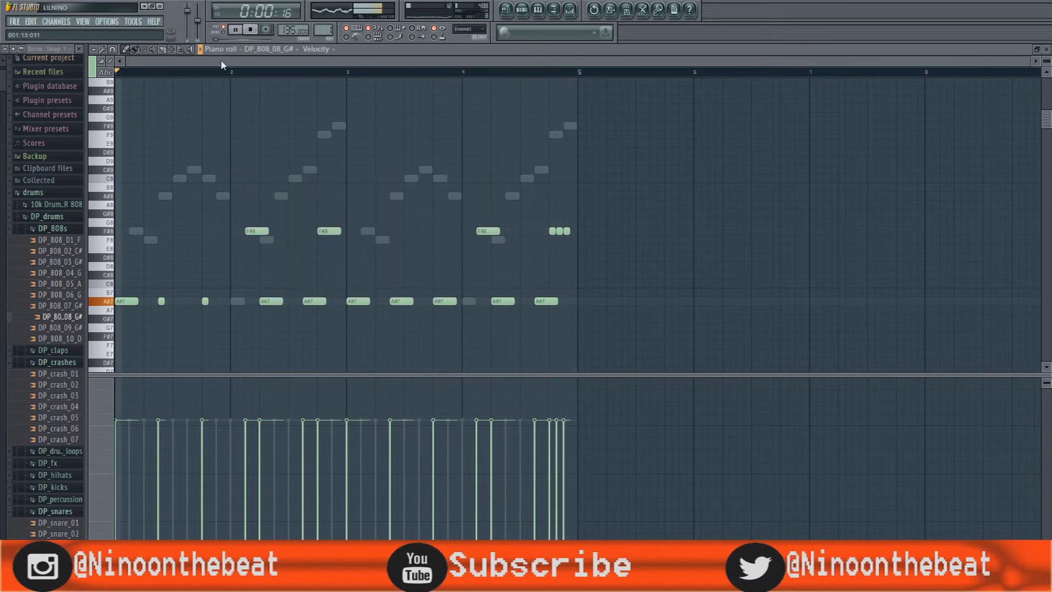
Step: Transpose all reFX Nexus melody notes down one octave in the piano roll and play the pattern back
key(F6)
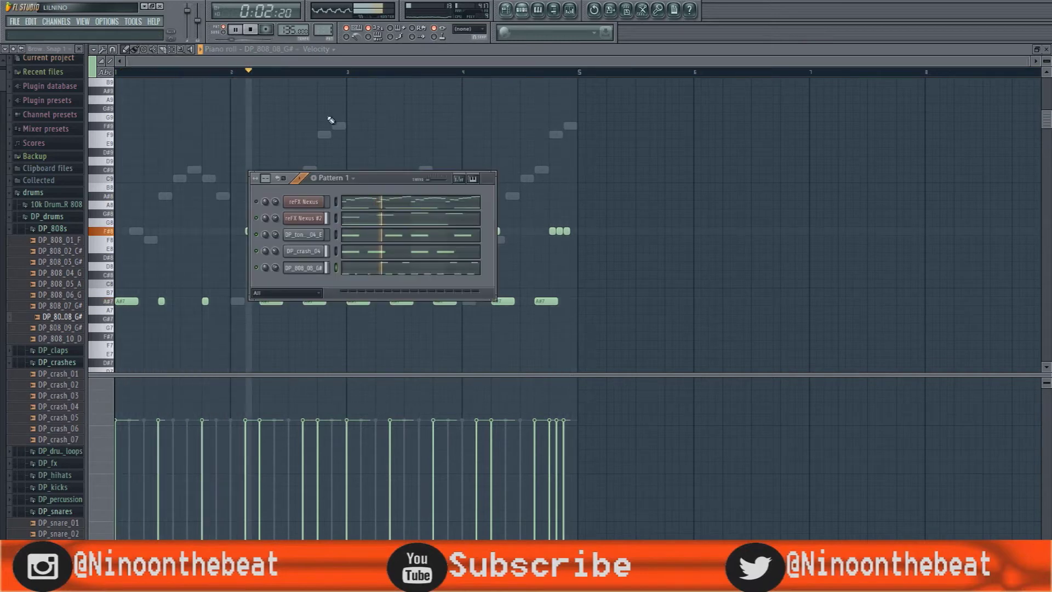
right_click(320, 201)
click(355, 211)
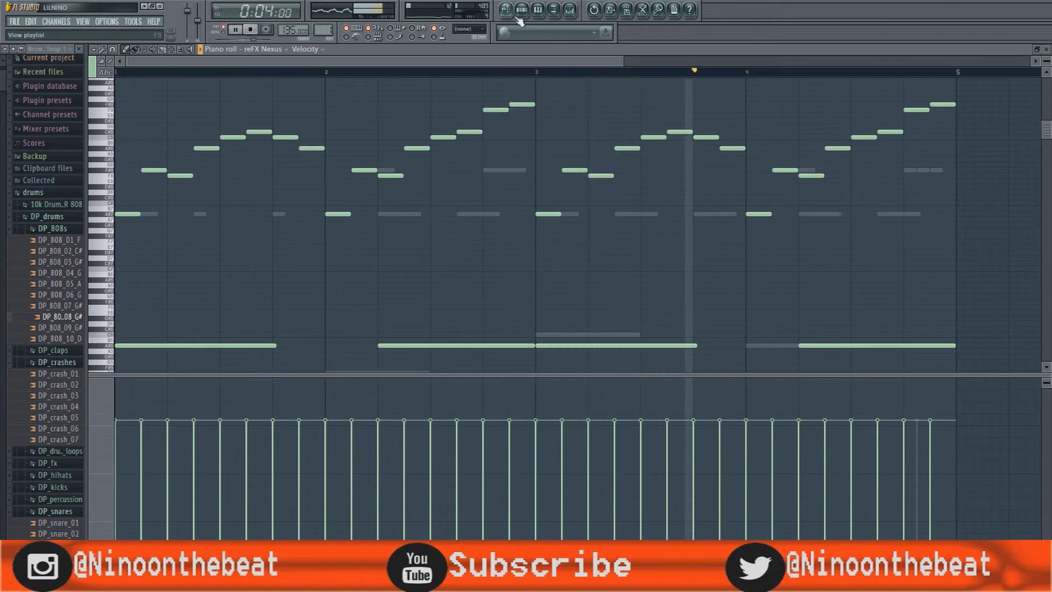
key(F6)
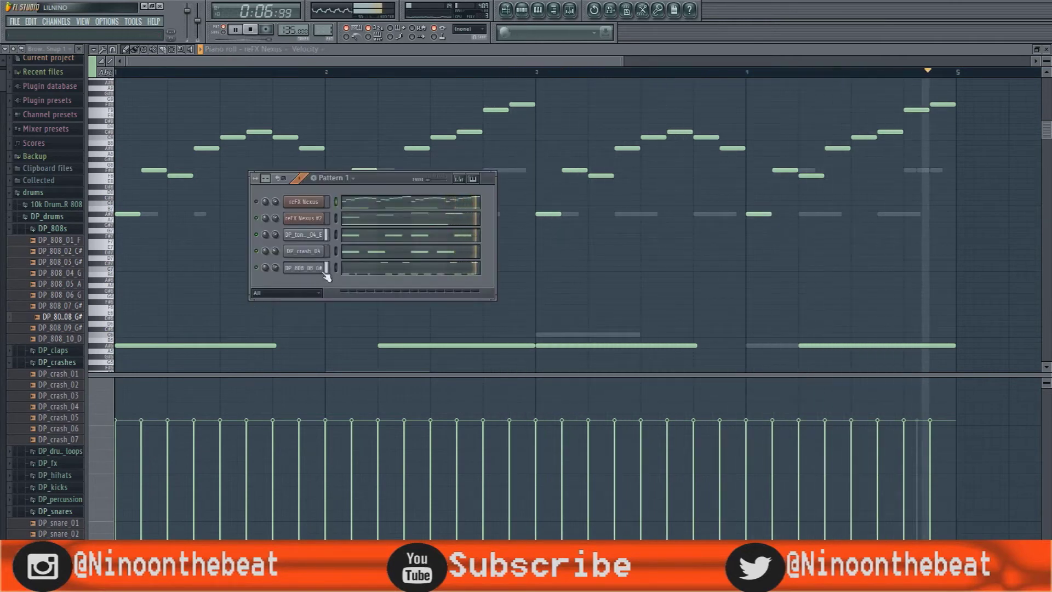
key(space)
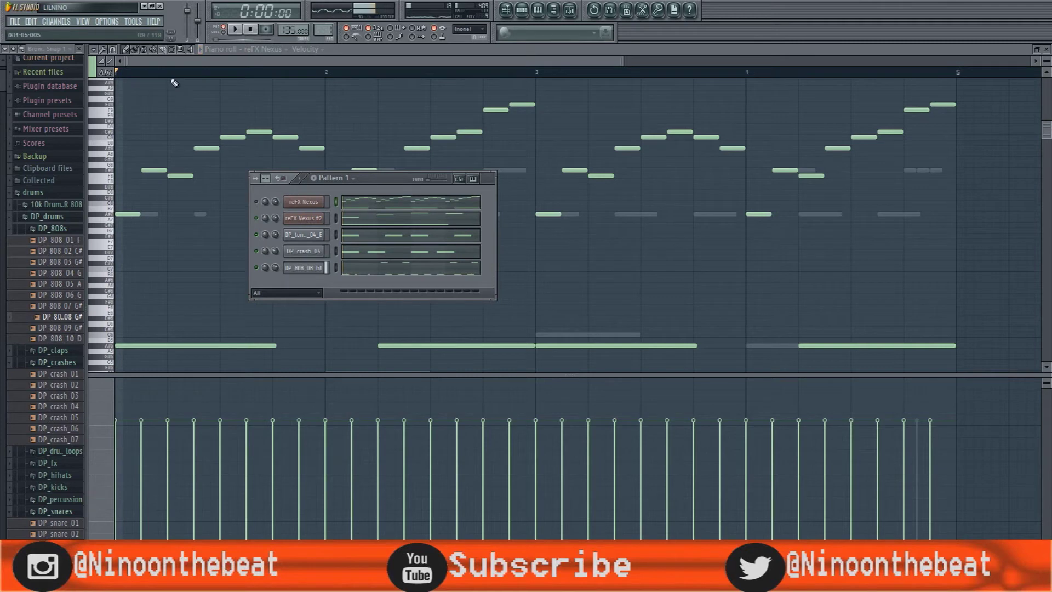
key(F6)
scroll(178, 75, down, 3)
scroll(187, 131, down, 2)
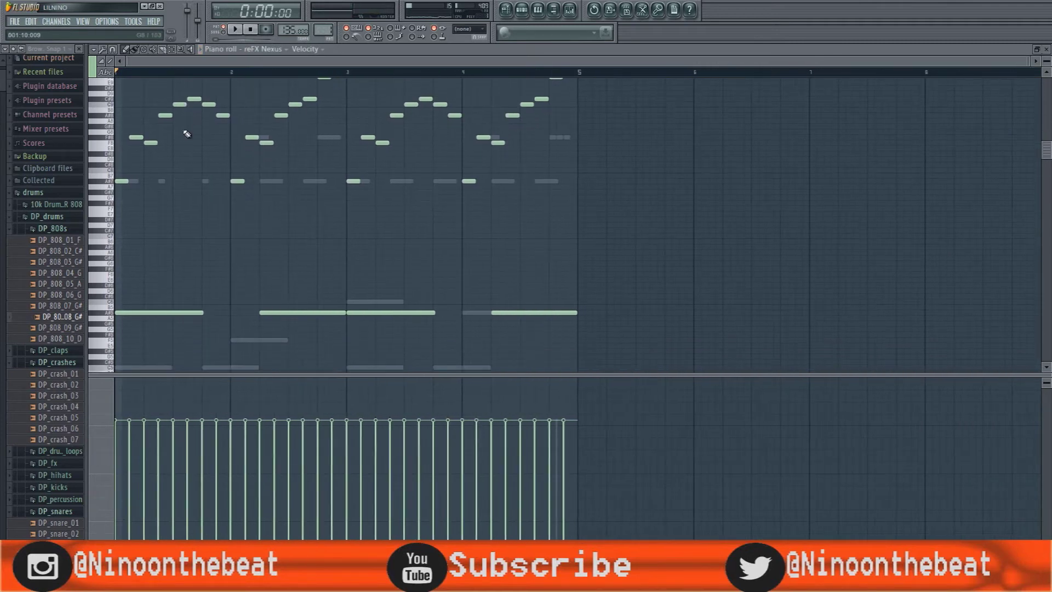
scroll(187, 134, up, 2)
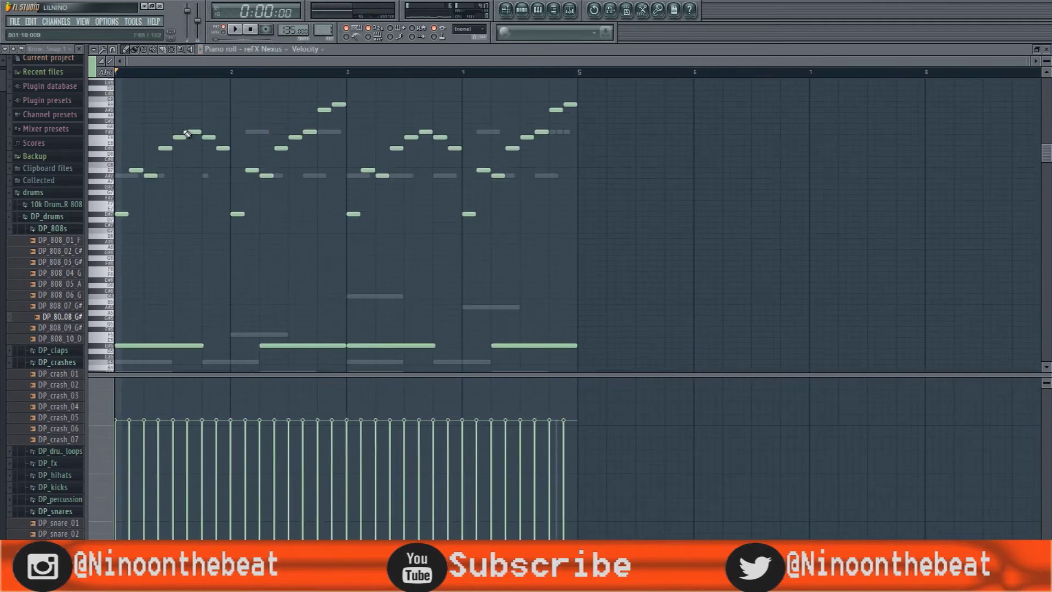
key(Down)
key(Down)
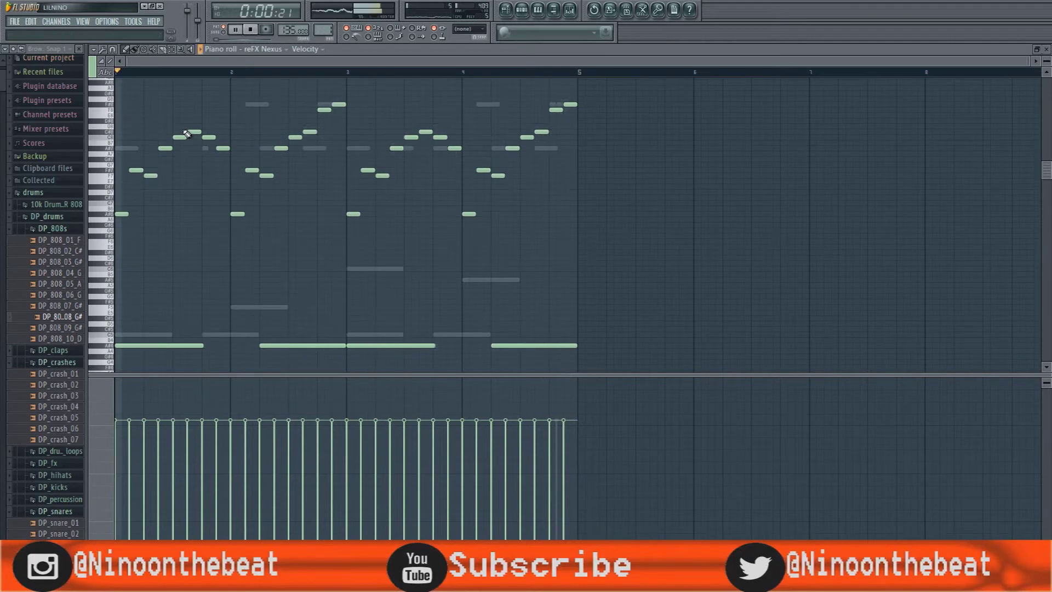
key(F6)
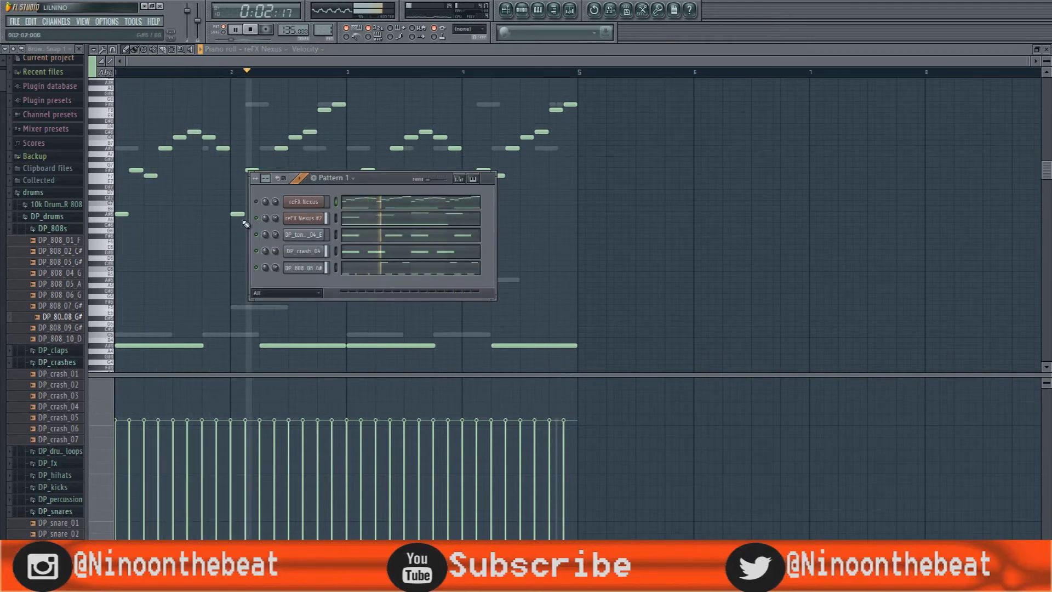
key(space)
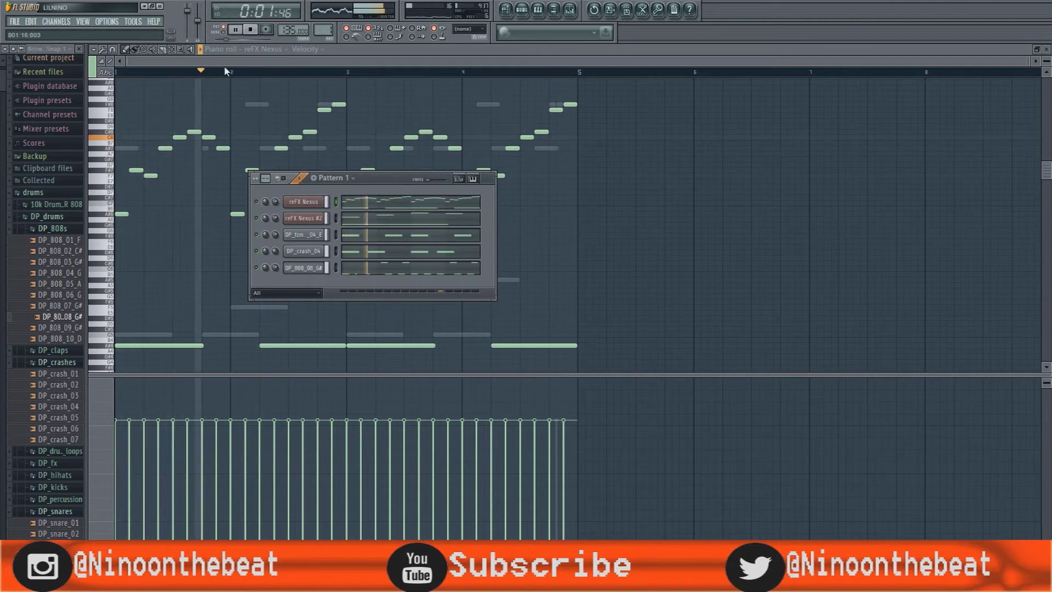
Step: Transpose all reFX Nexus melody notes down another octave and listen to the result
key(F6)
key(ctrl+Down)
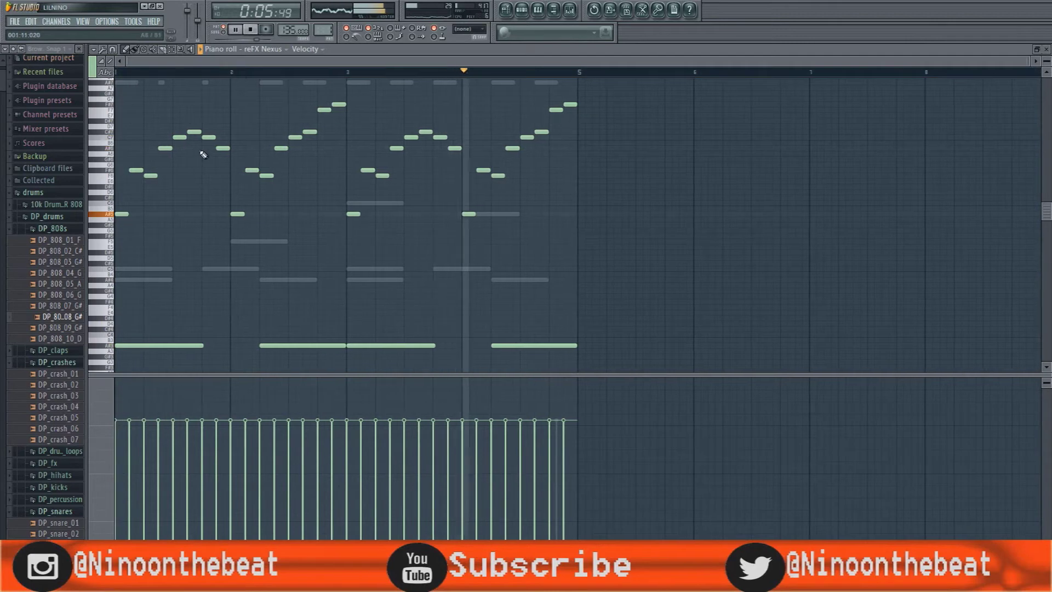
click(523, 13)
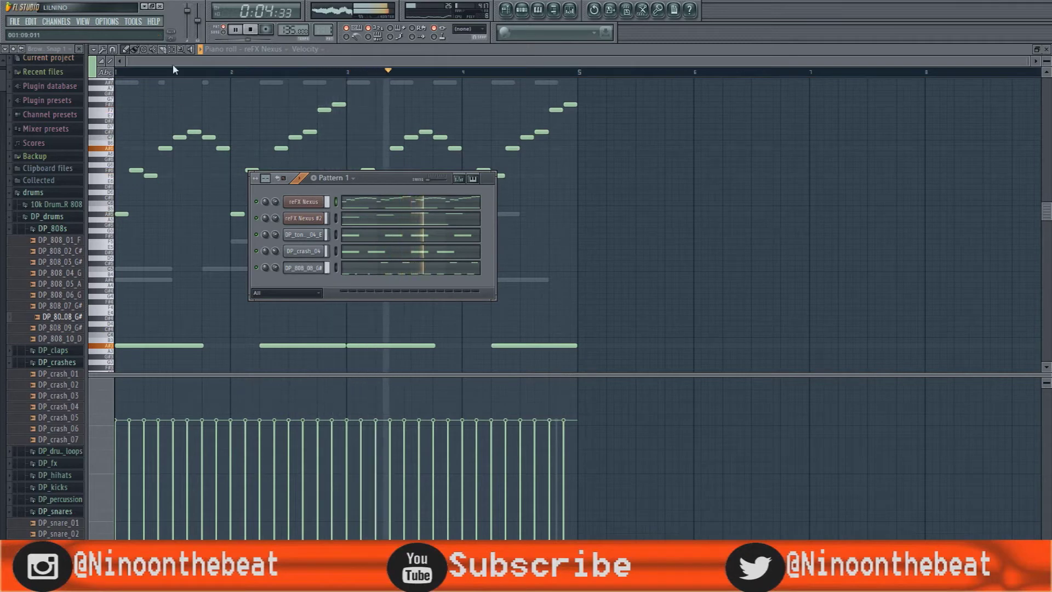
key(F6)
scroll(180, 118, up, 5)
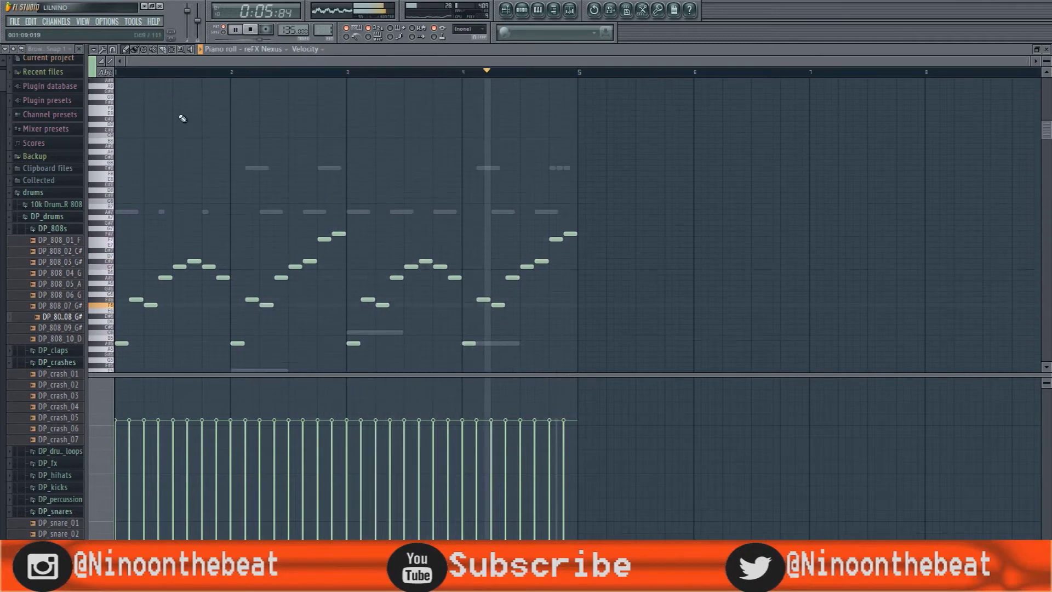
click(270, 49)
key(Escape)
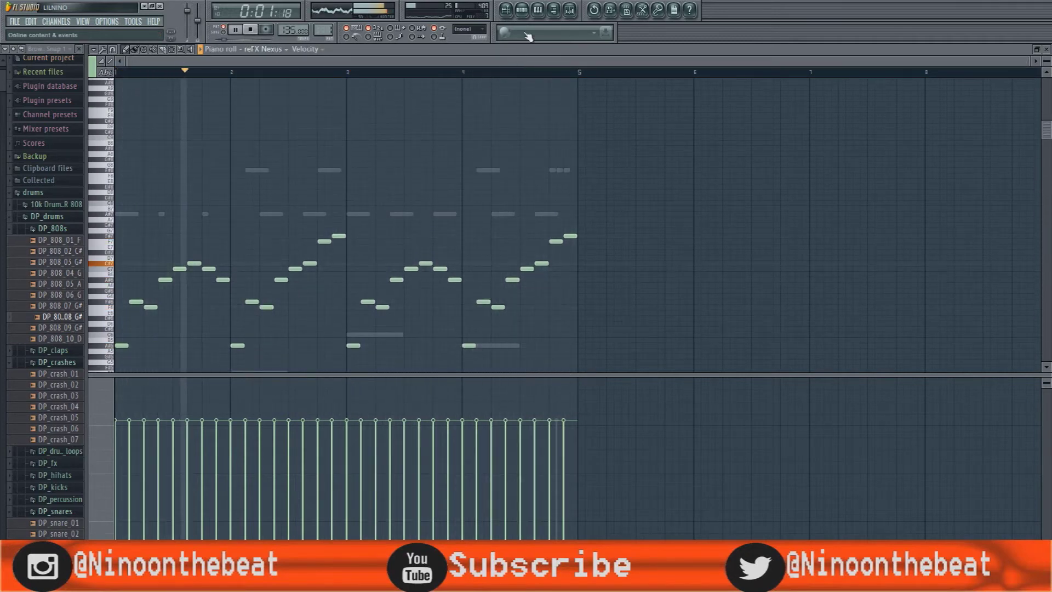
Step: Load the DP_kick_signature_01 sample from the DP_kicks folder into a new channel of Pattern 1
key(F6)
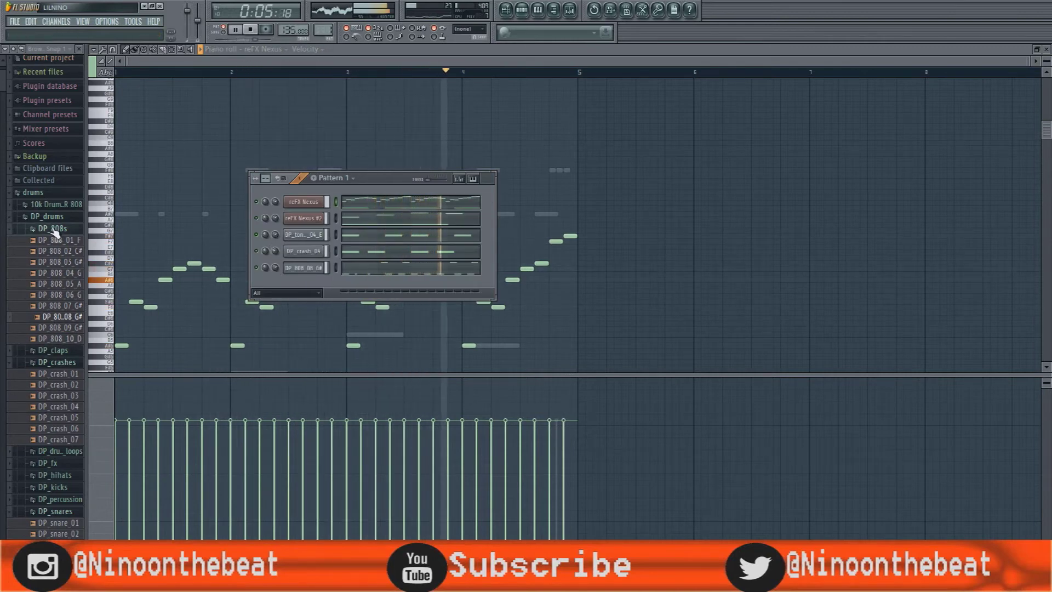
click(55, 362)
scroll(51, 334, down, 3)
click(55, 266)
click(55, 266)
click(58, 302)
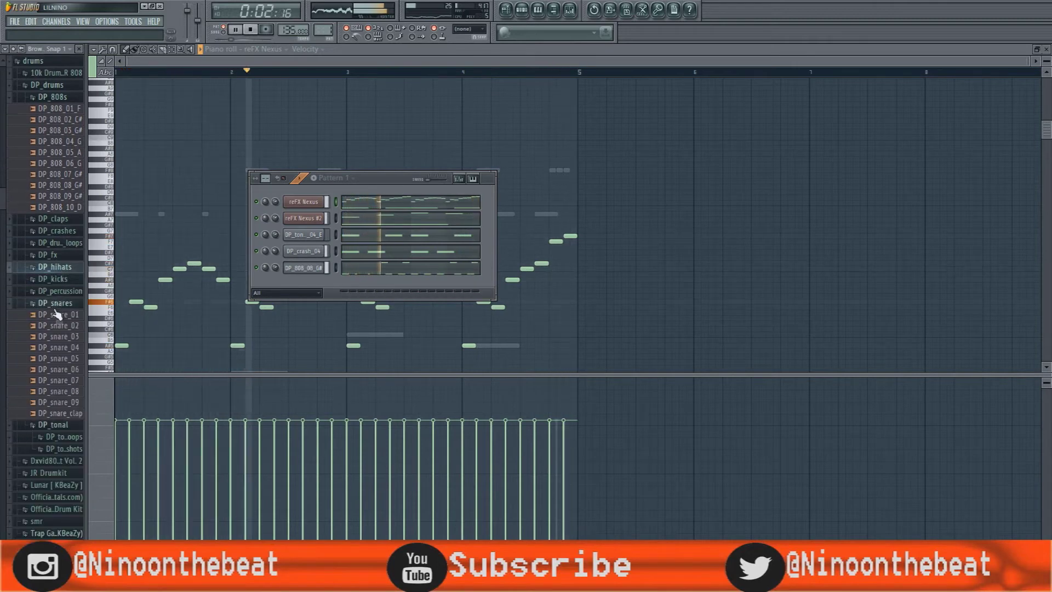
click(55, 279)
drag(62, 352, 298, 285)
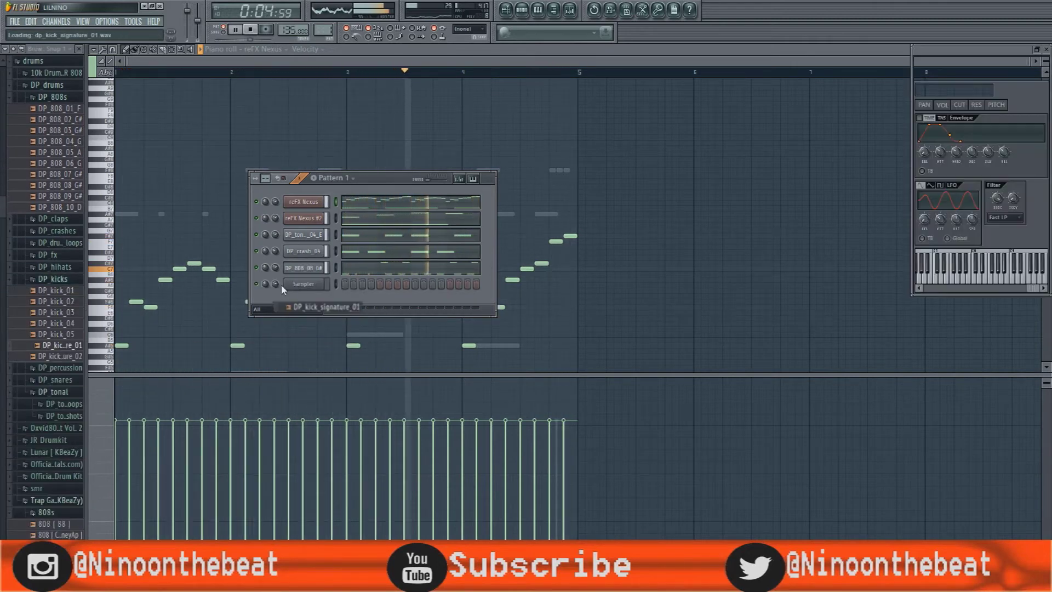
Step: Paste the 808 notes into the DP_kick_signature_01 channel and open its piano roll
key(ctrl+v)
key(space)
right_click(323, 288)
click(343, 295)
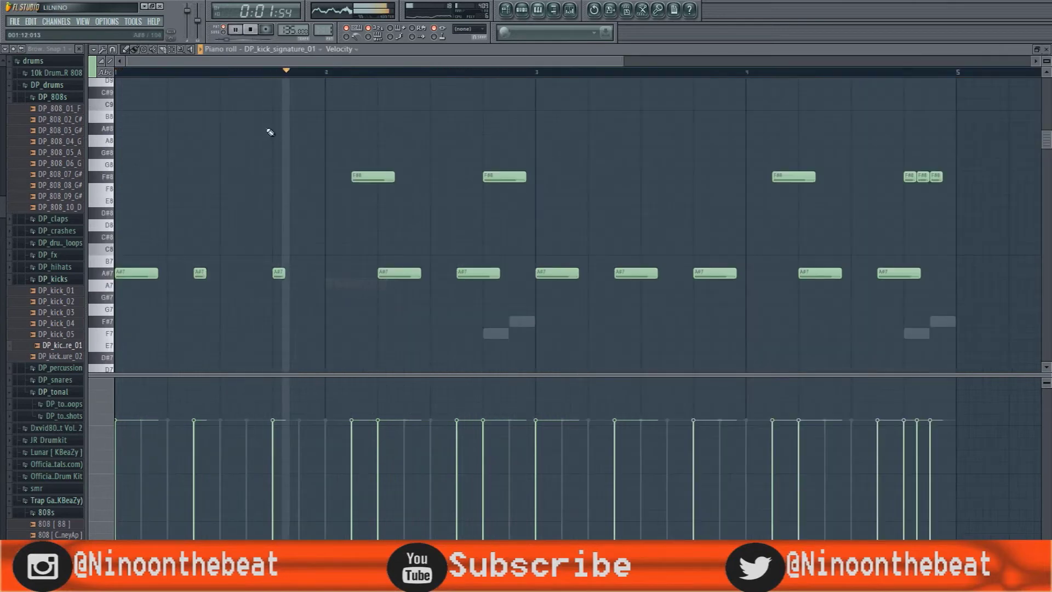
Step: Delete all F#8 kick notes and add short A#7 kicks halfway through beat 3 of bar 1 and beat 1 of bar 4
scroll(309, 72, down, 1)
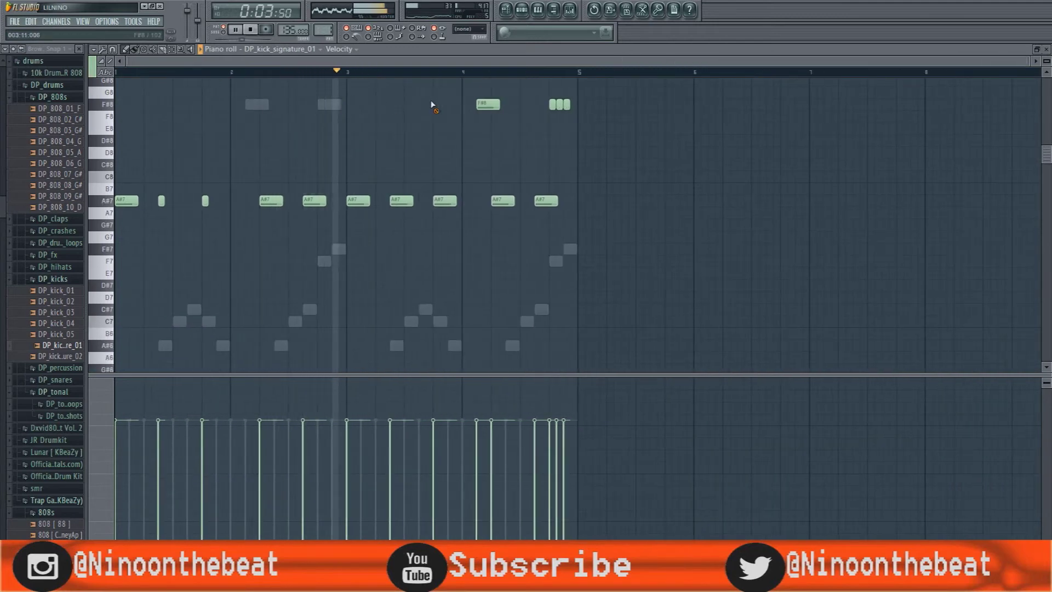
right_click(488, 104)
right_click(559, 104)
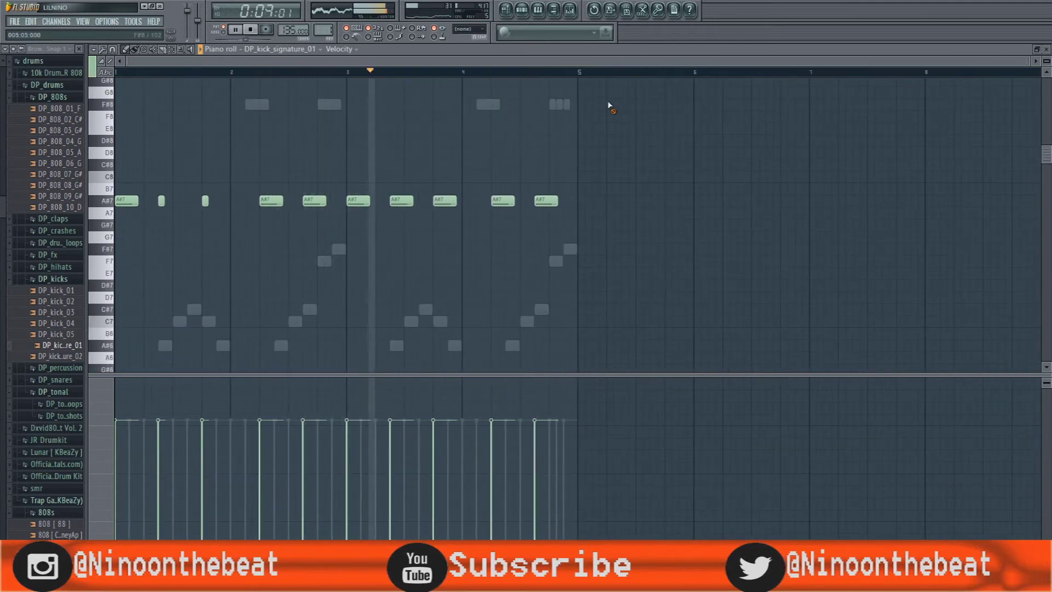
click(190, 201)
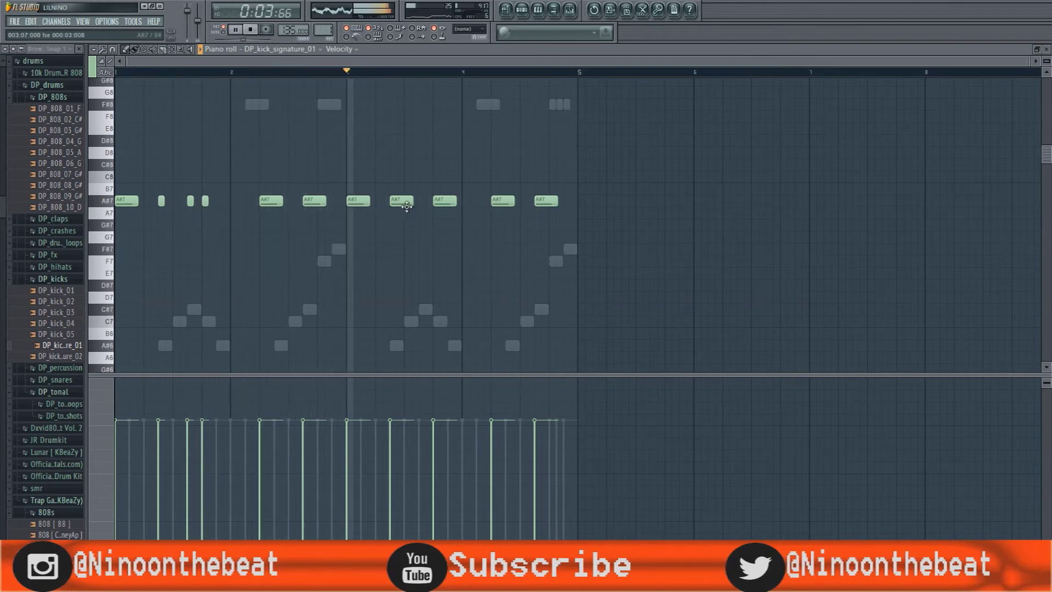
click(480, 201)
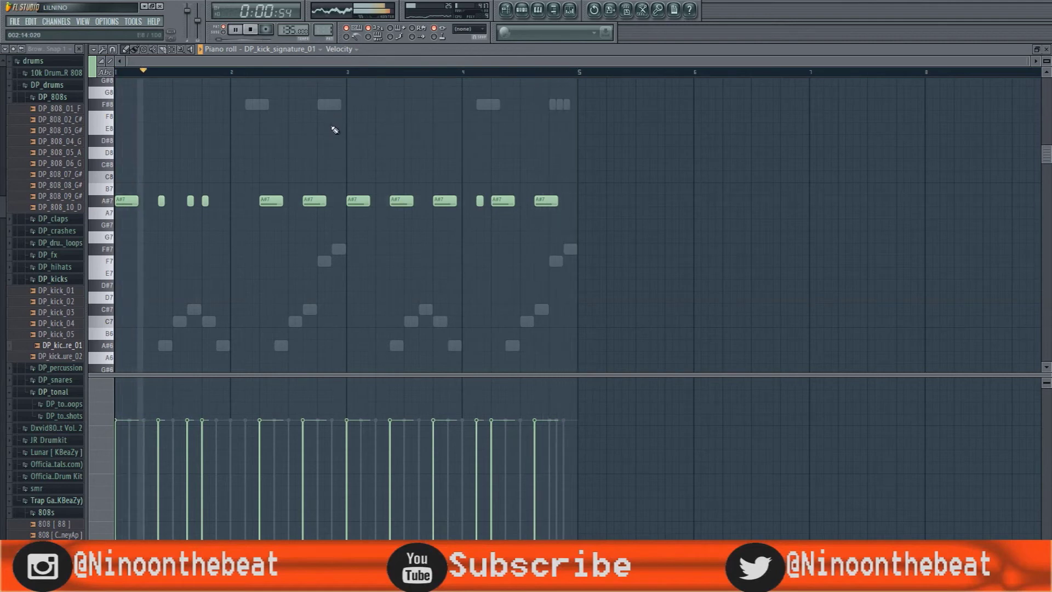
Step: Transpose all kick notes down three octaves to A#4 and raise their velocities to the maximum
key(ctrl+Down)
key(ctrl+Down)
key(ctrl+Down)
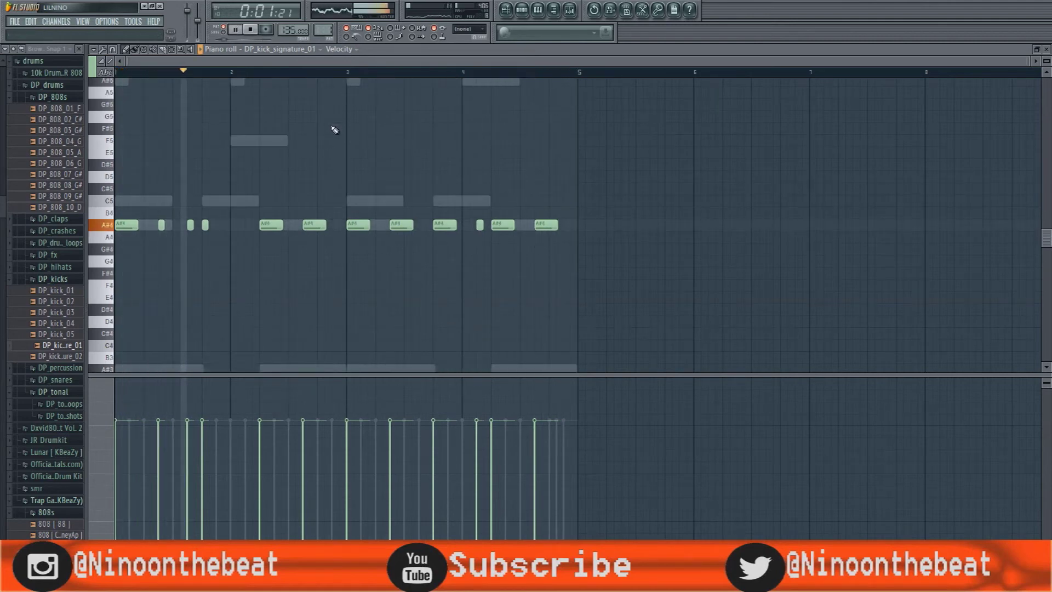
mouse_move(172, 463)
mouse_down()
mouse_move(441, 355)
mouse_move(633, 336)
mouse_up()
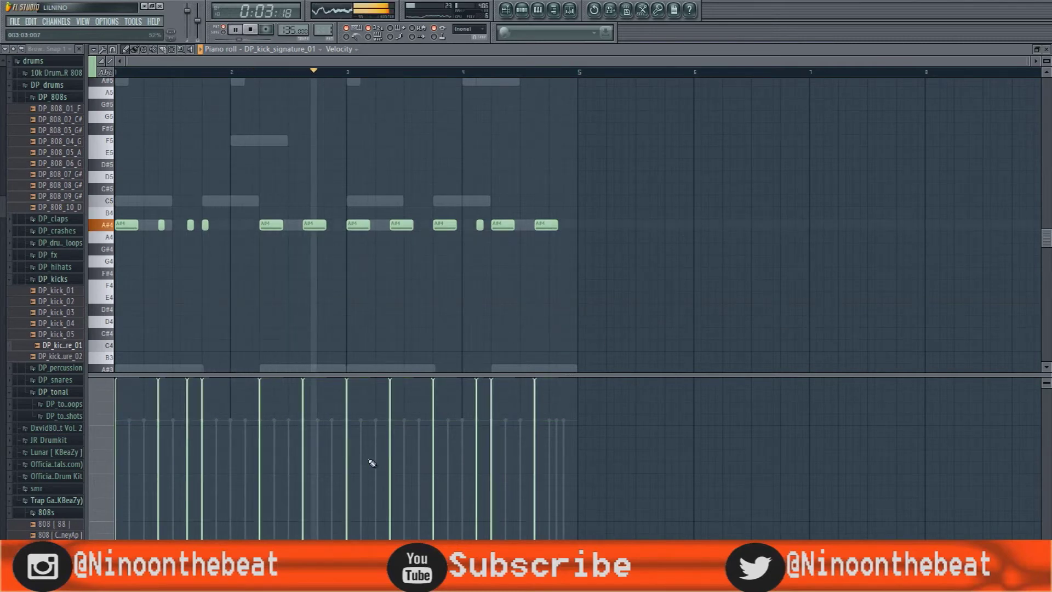
Step: Load the Open Hat [ okay ] sample from the Lunar kit's Open Hats folder into a new channel
click(522, 12)
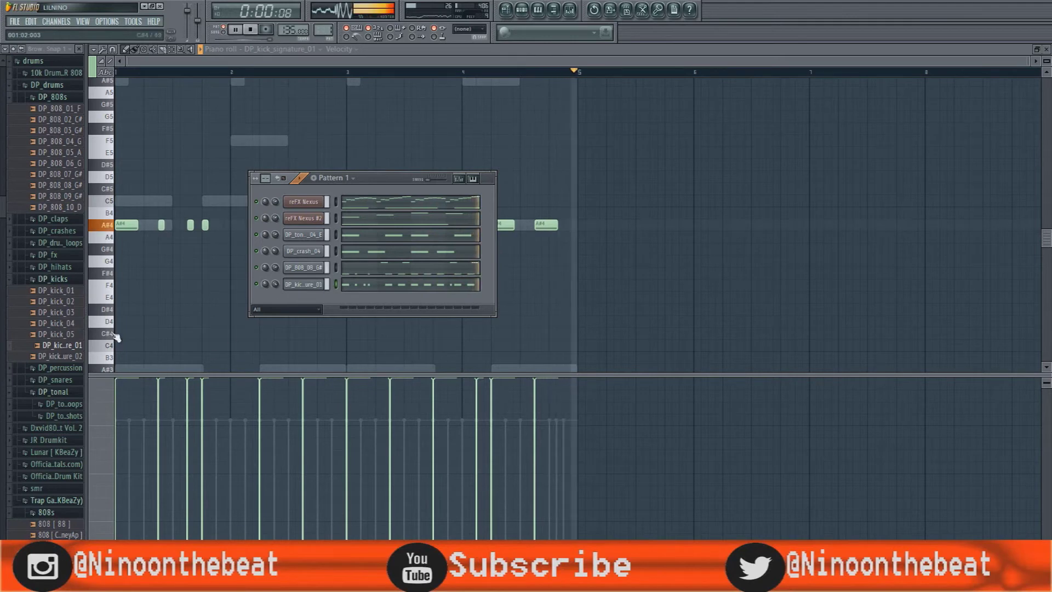
click(61, 380)
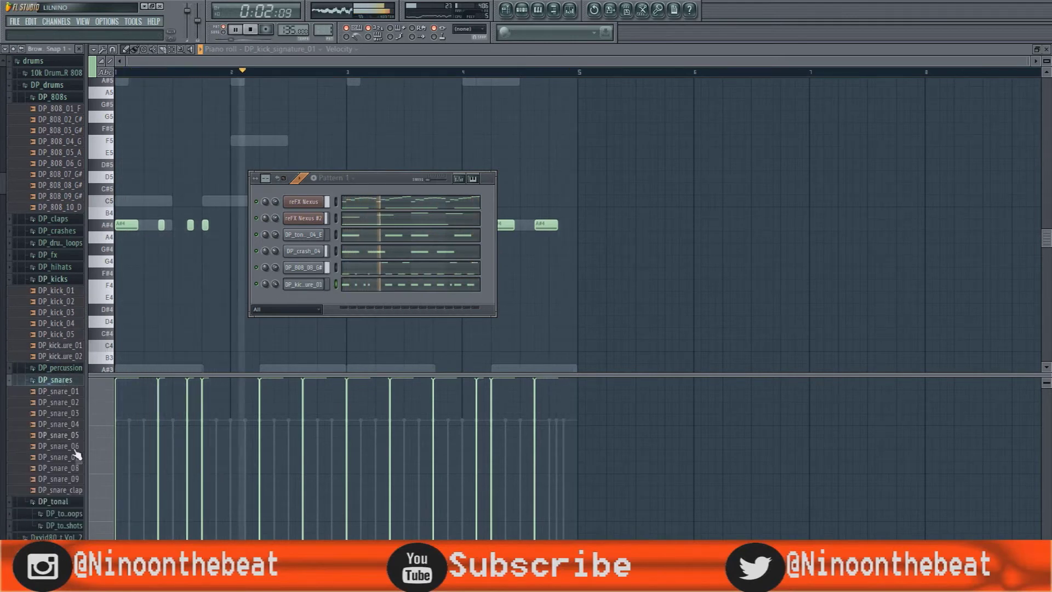
scroll(49, 329, down, 6)
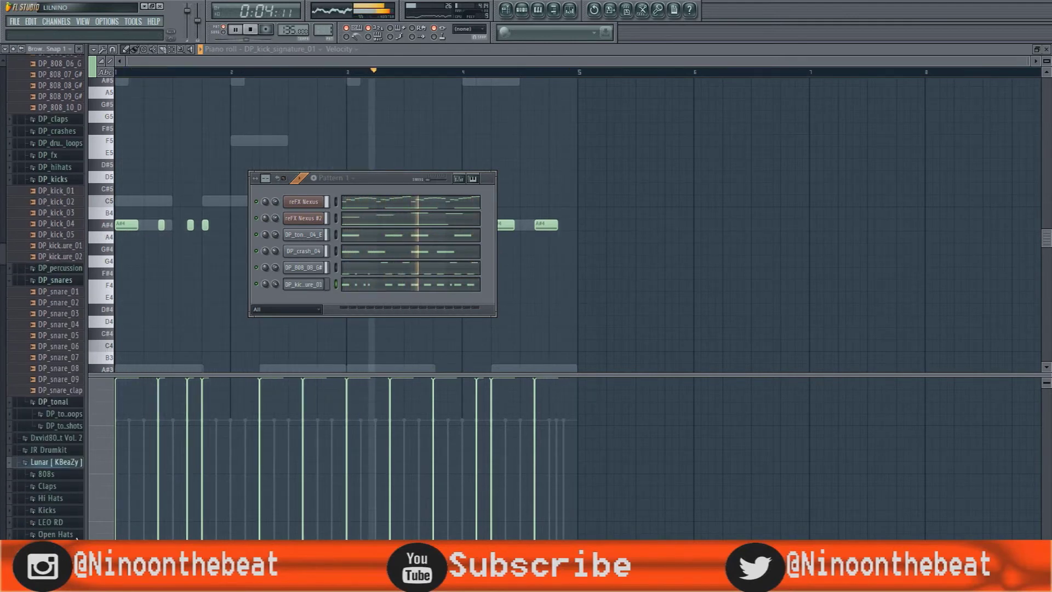
click(341, 206)
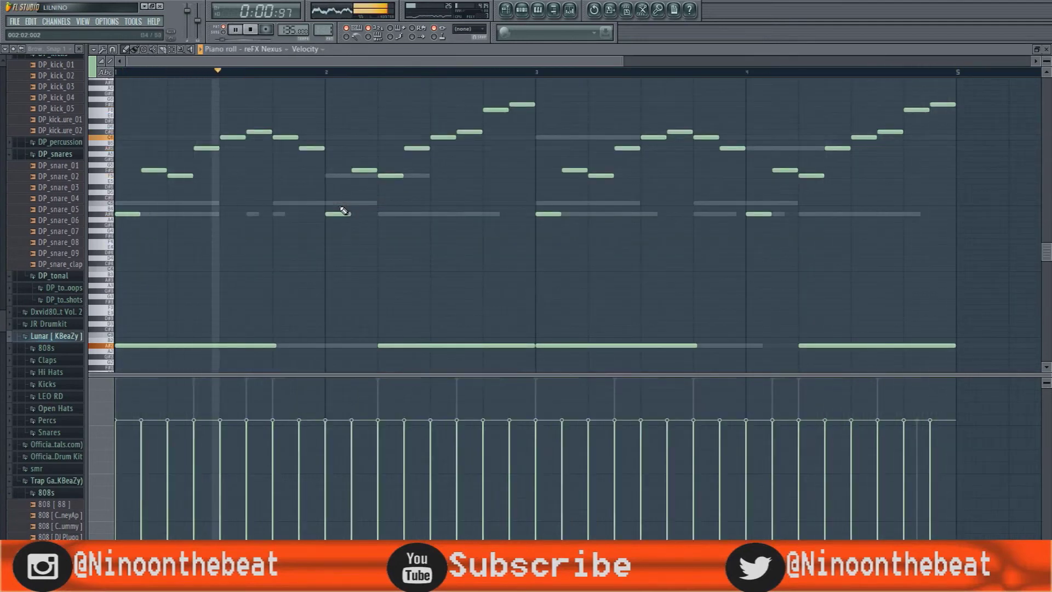
click(529, 8)
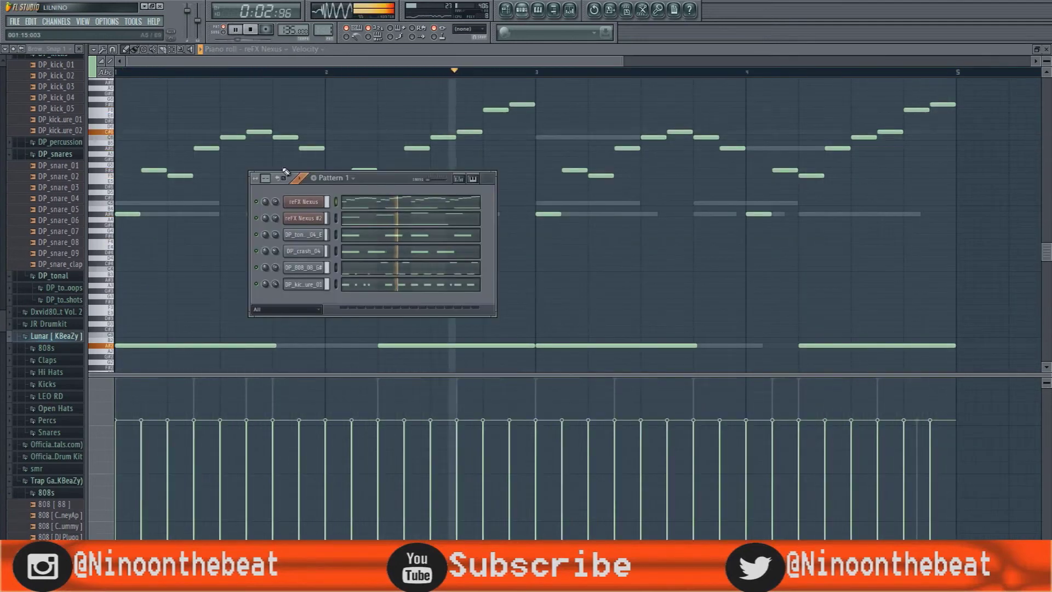
click(56, 412)
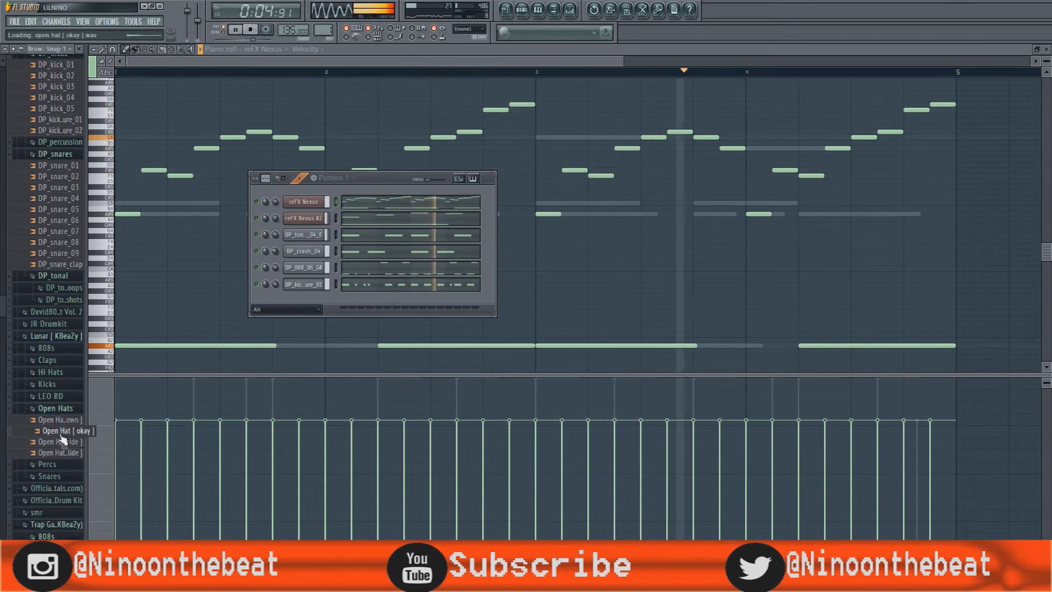
drag(59, 431, 410, 308)
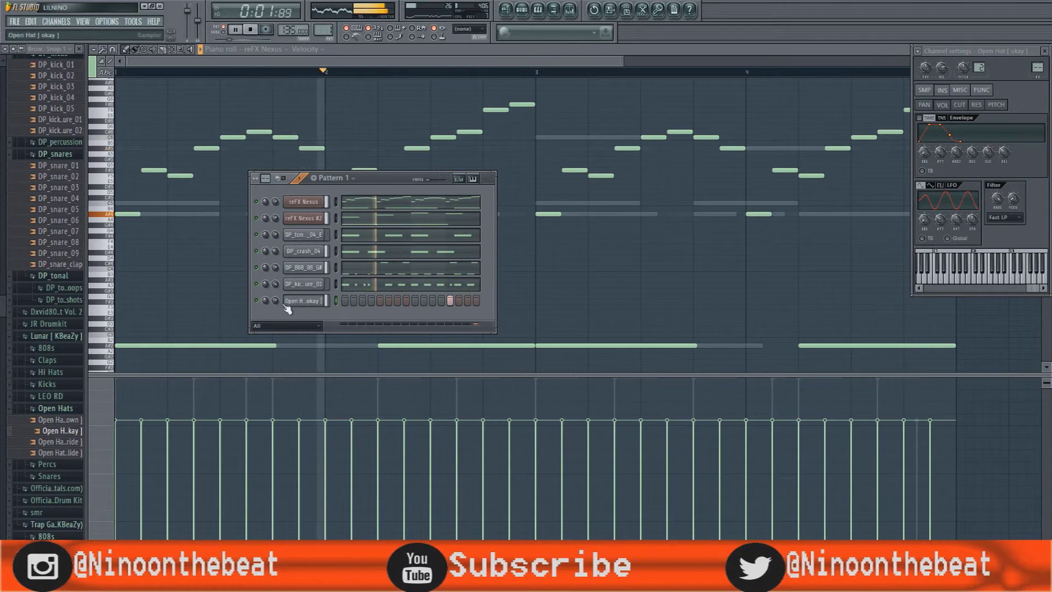
Step: Place C5 open hat notes on beat 4 of bars 1 and 3, and lower the channel's volume to about 48%
key(F7)
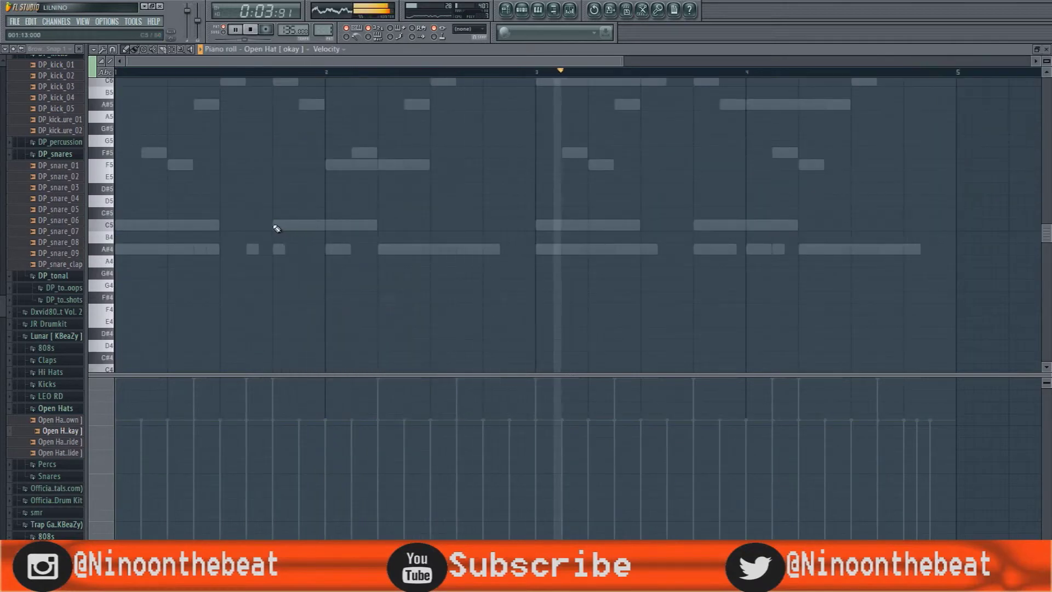
click(697, 224)
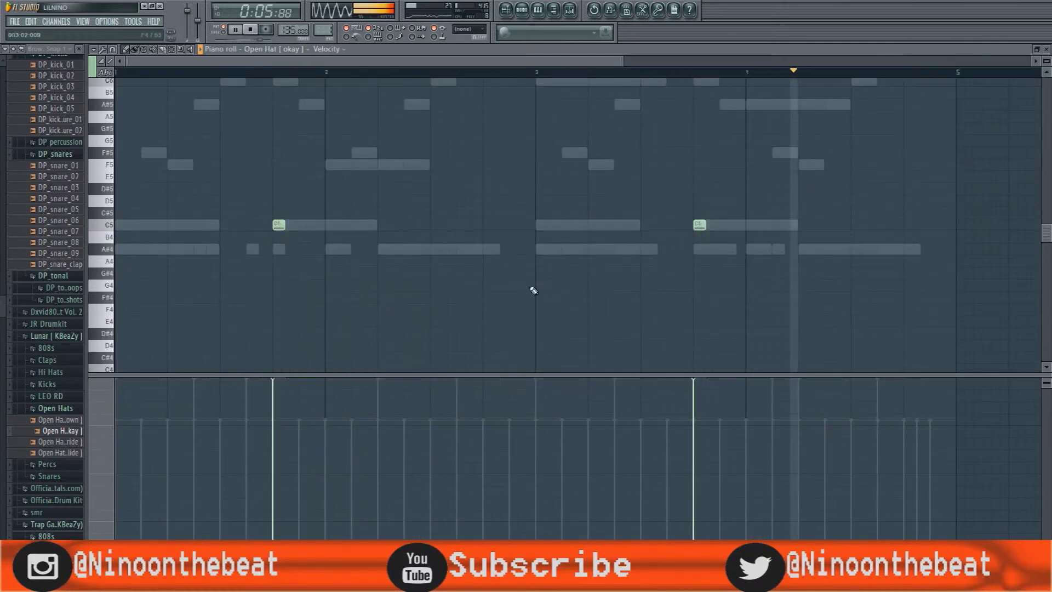
key(F6)
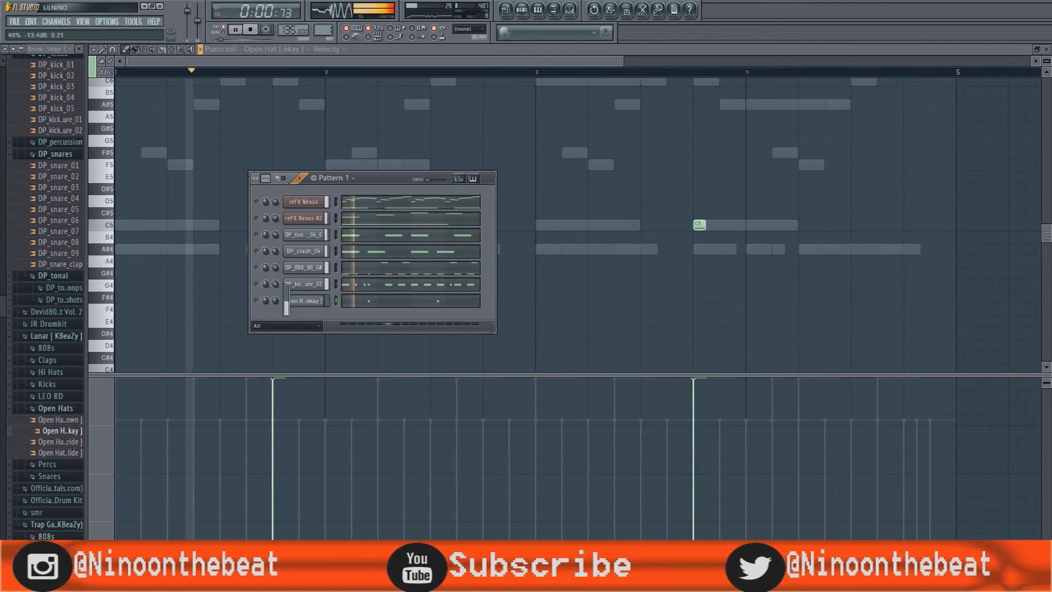
Step: Load Snare [ Chop ] from the Trap kit's Snares folder into a new channel and open its piano roll
click(49, 476)
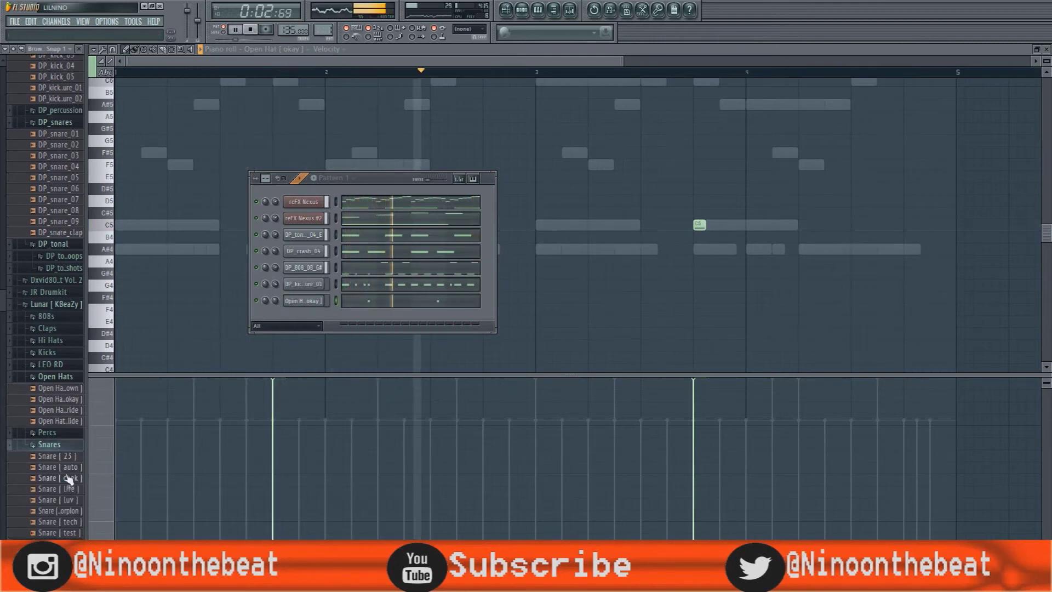
scroll(63, 435, down, 12)
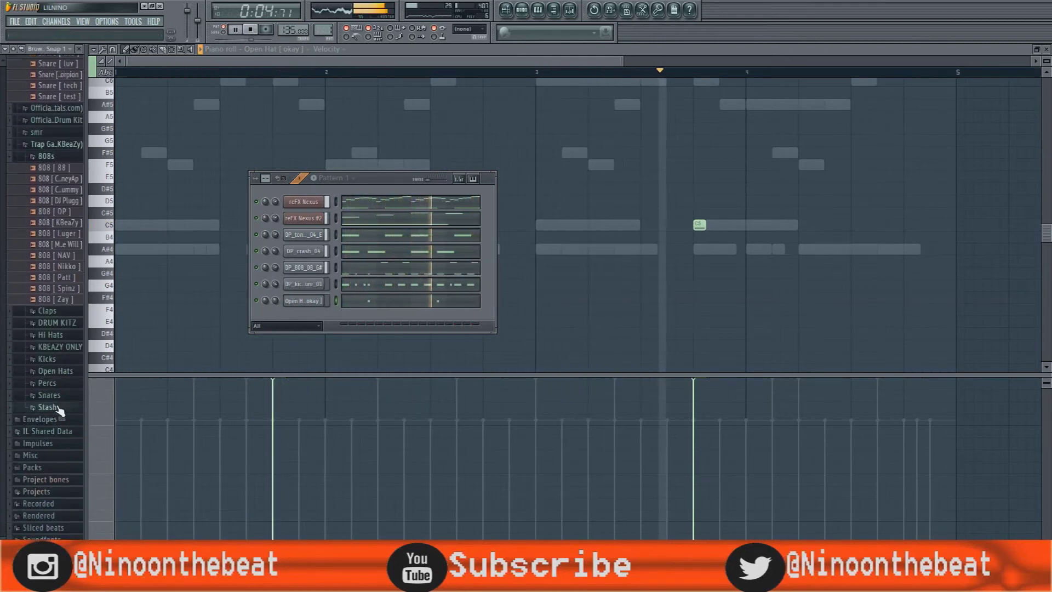
scroll(60, 409, down, 2)
drag(60, 334, 279, 317)
right_click(325, 312)
click(342, 317)
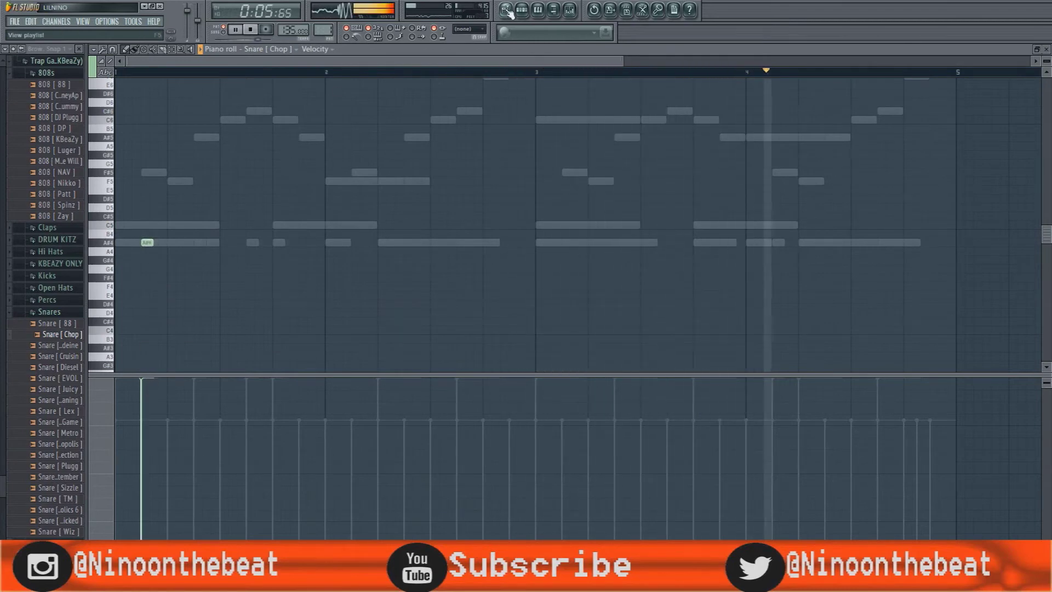
Step: Place A#4 snares halfway through beat 1 and on beat 3 of bar 1, plus on beat 3 and halfway through beat 4 of bar 2
key(F6)
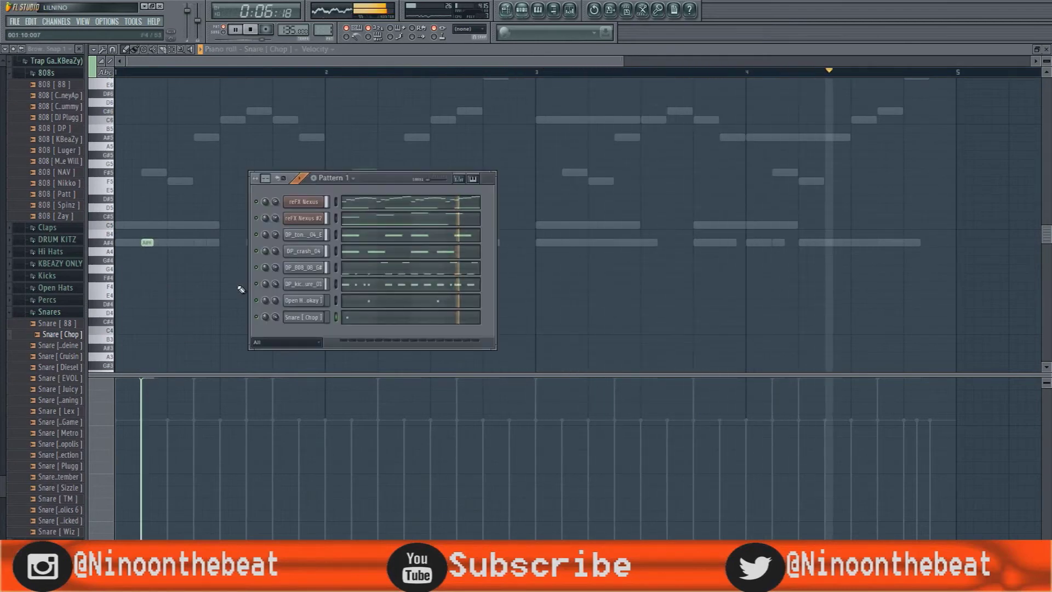
click(220, 242)
click(434, 242)
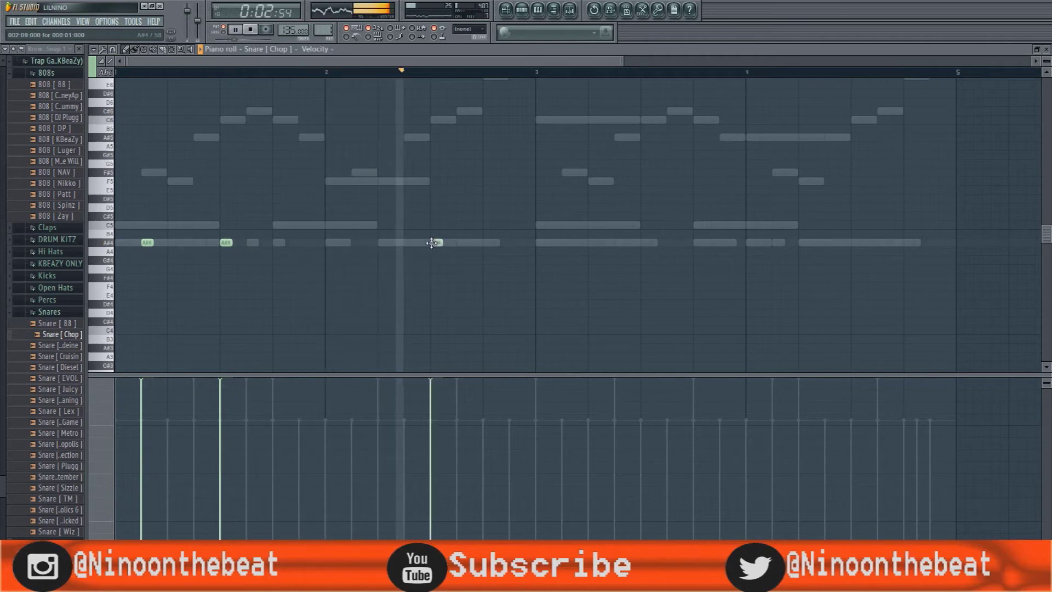
click(517, 245)
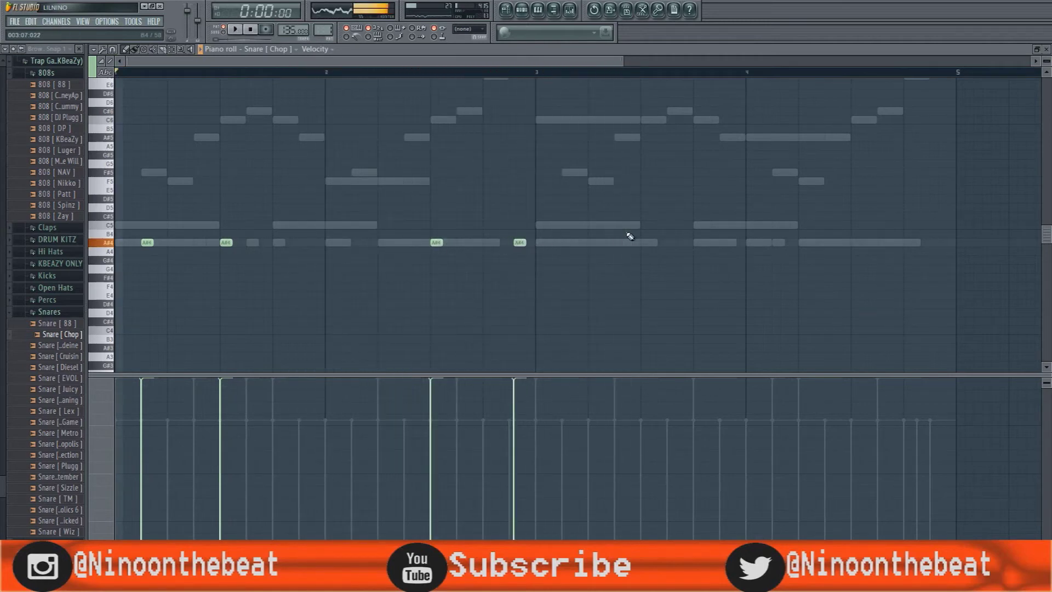
click(512, 245)
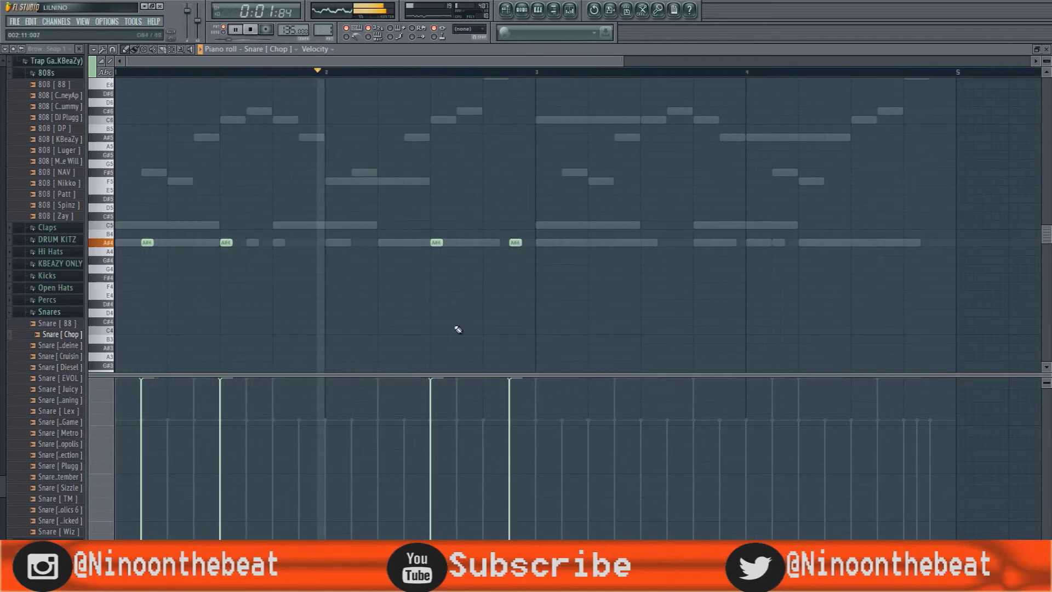
Step: Add snares on beat 3 of bars 3 and 4 and halfway through beat 1 of bars 2 and 4, and delete the other off-beat hits
scroll(427, 235, down, 3)
click(405, 242)
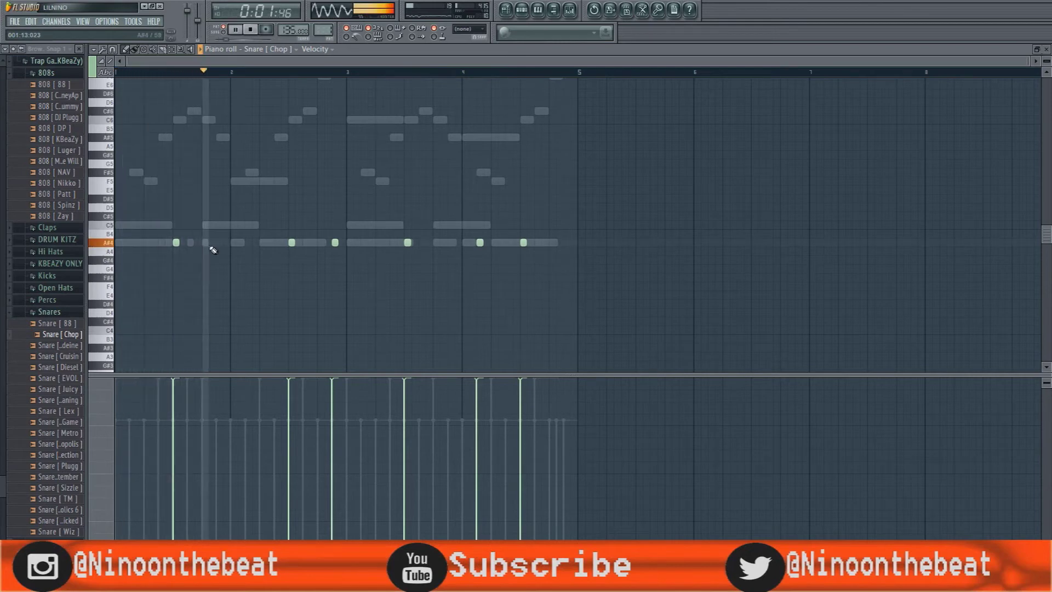
click(245, 244)
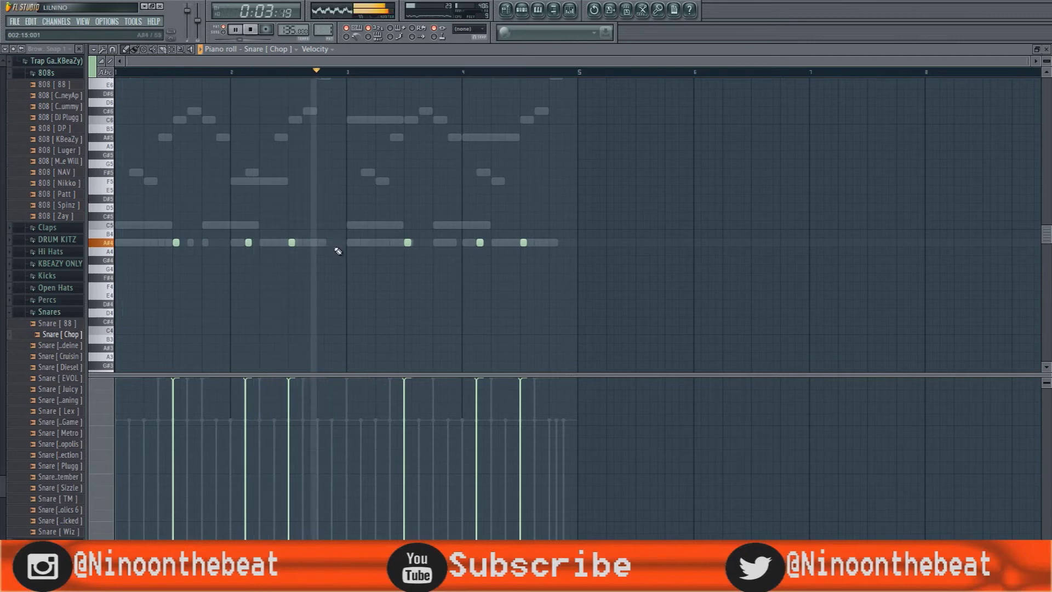
Step: Route the selected 808, kick, open hat and snare channels to consecutive mixer tracks starting from Insert 10
click(522, 14)
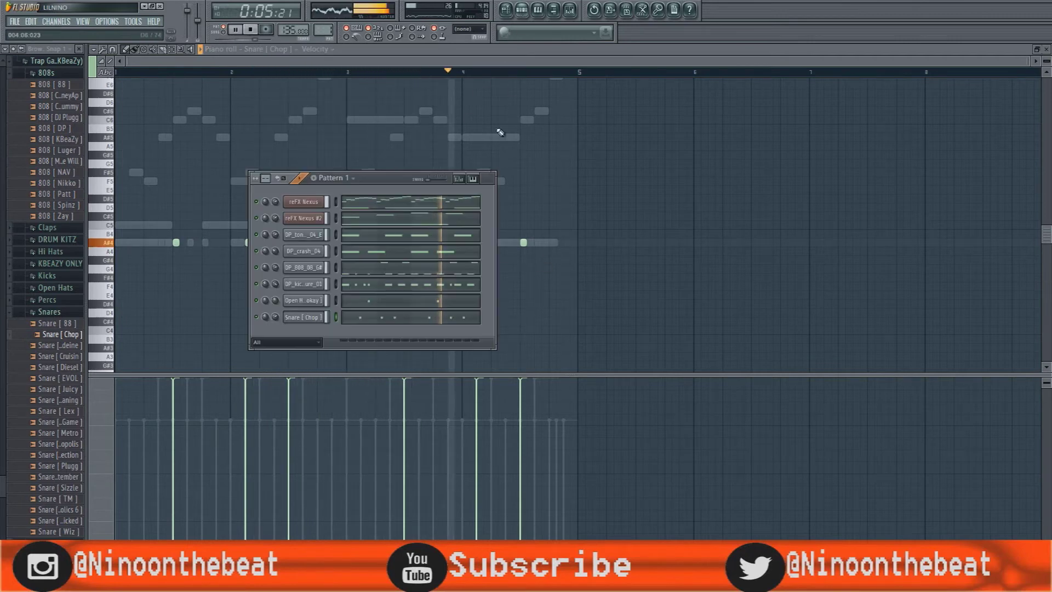
click(569, 10)
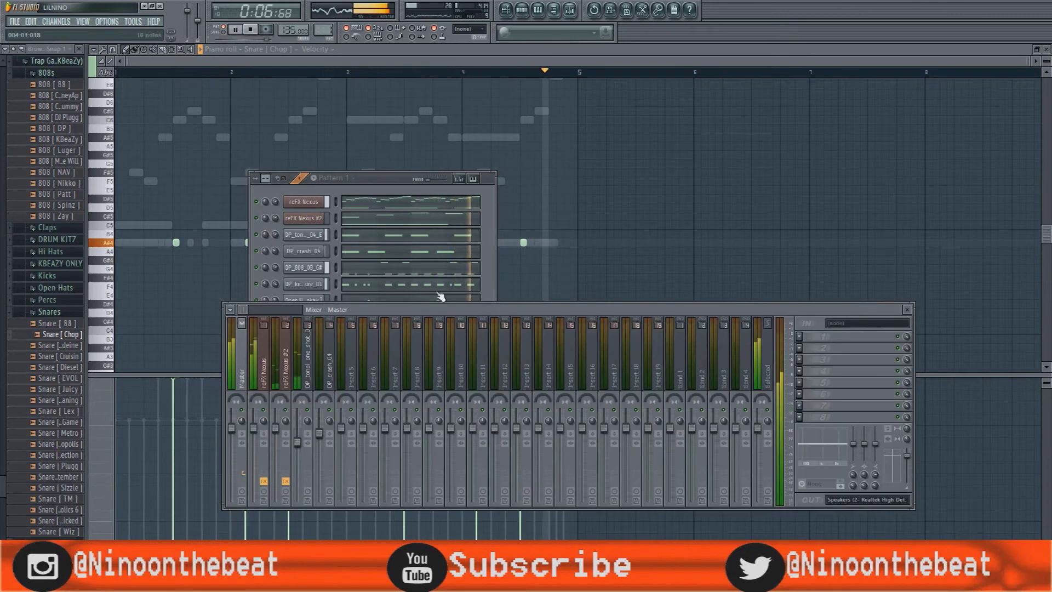
click(353, 249)
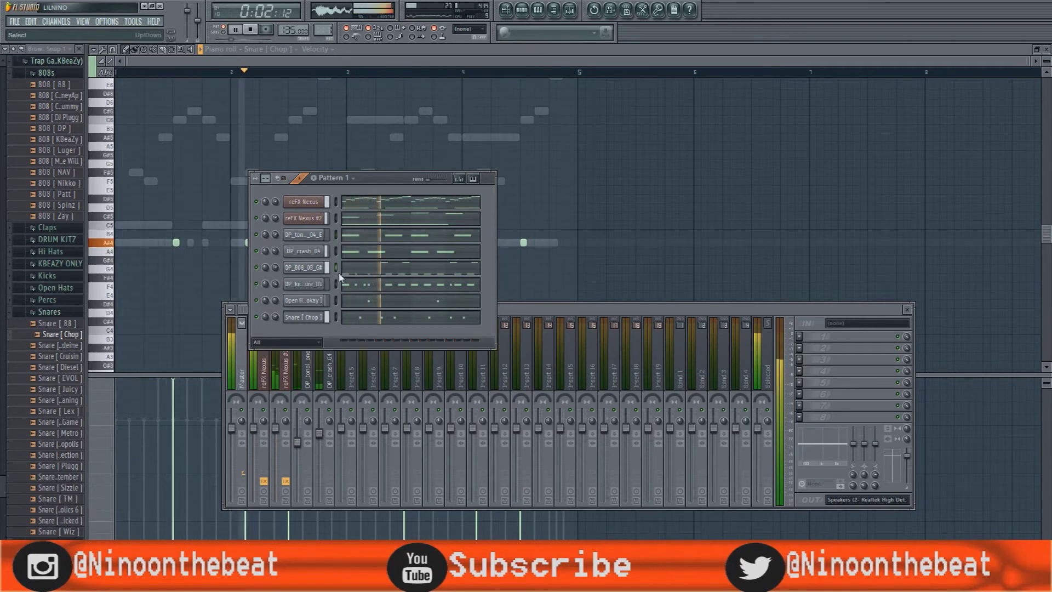
click(507, 309)
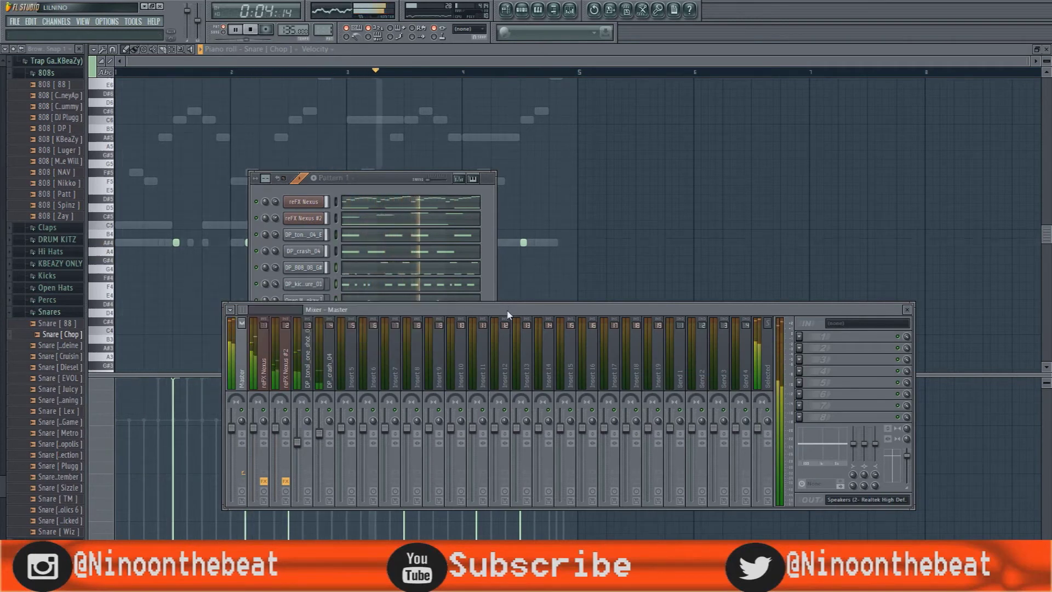
click(460, 318)
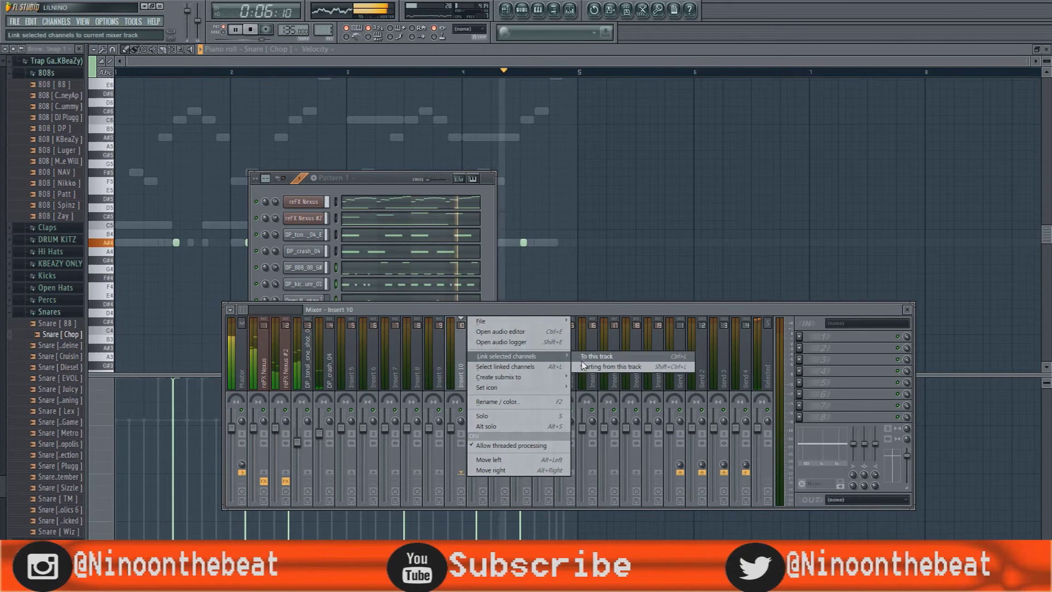
click(582, 366)
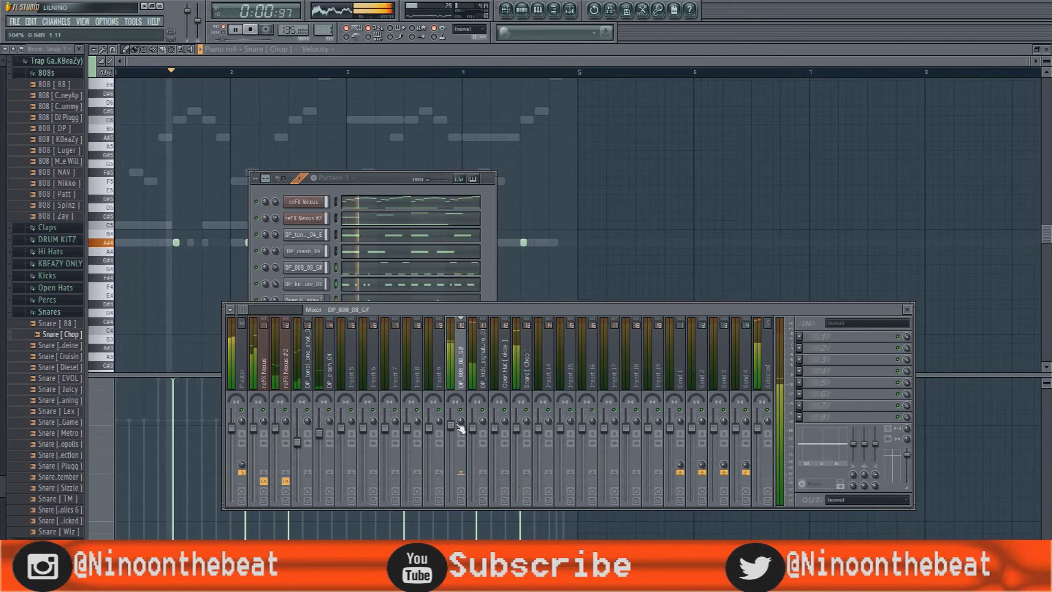
Step: Add Fruity Parametric EQ 2 to the Snare [ Chop ] track with a low cut, raised high shelf and about 10 dB boost at 1787 Hz
click(516, 371)
click(843, 336)
mouse_move(821, 348)
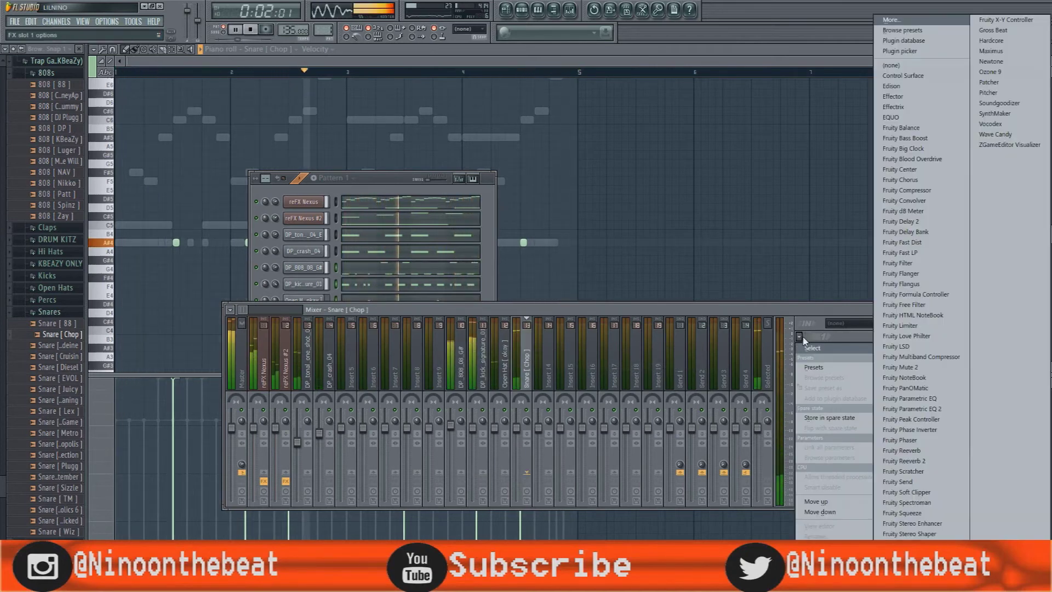
click(938, 409)
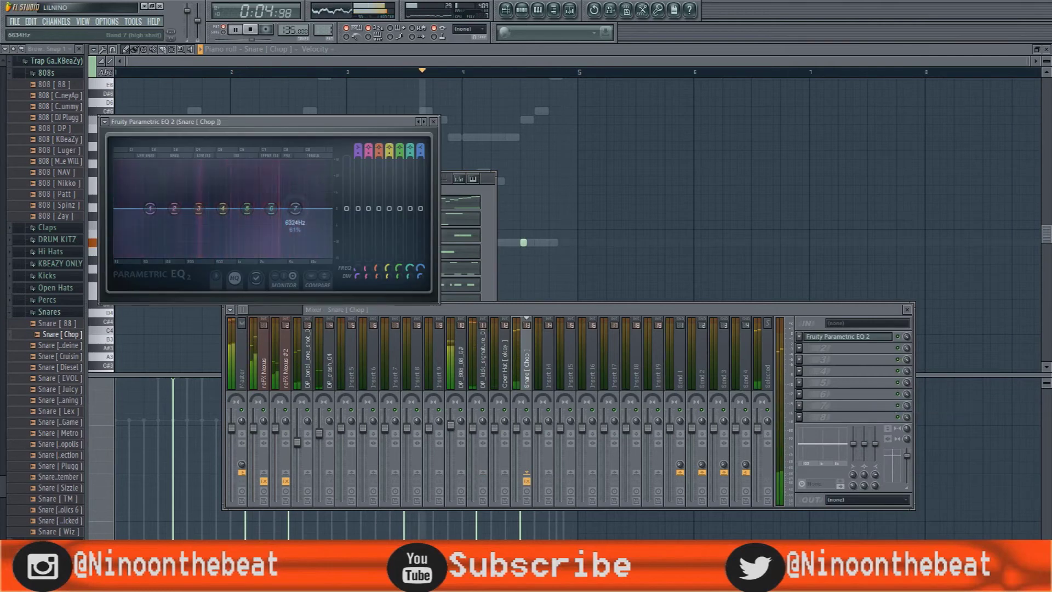
drag(149, 209, 213, 254)
drag(223, 208, 300, 181)
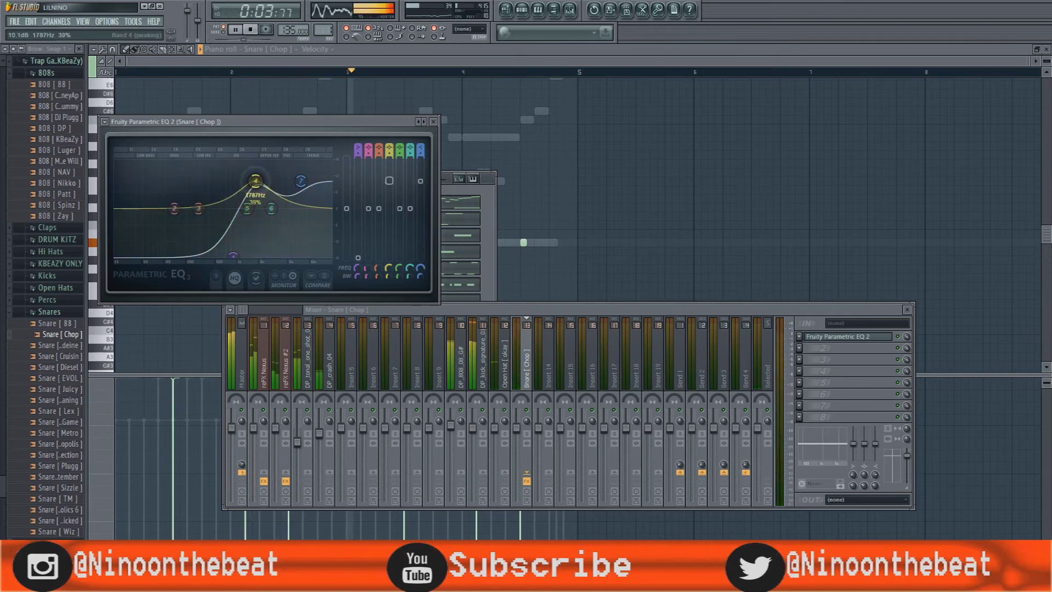
Step: Move all the Snare [ Chop ] notes up from A#4 to C5 in the piano roll
click(447, 191)
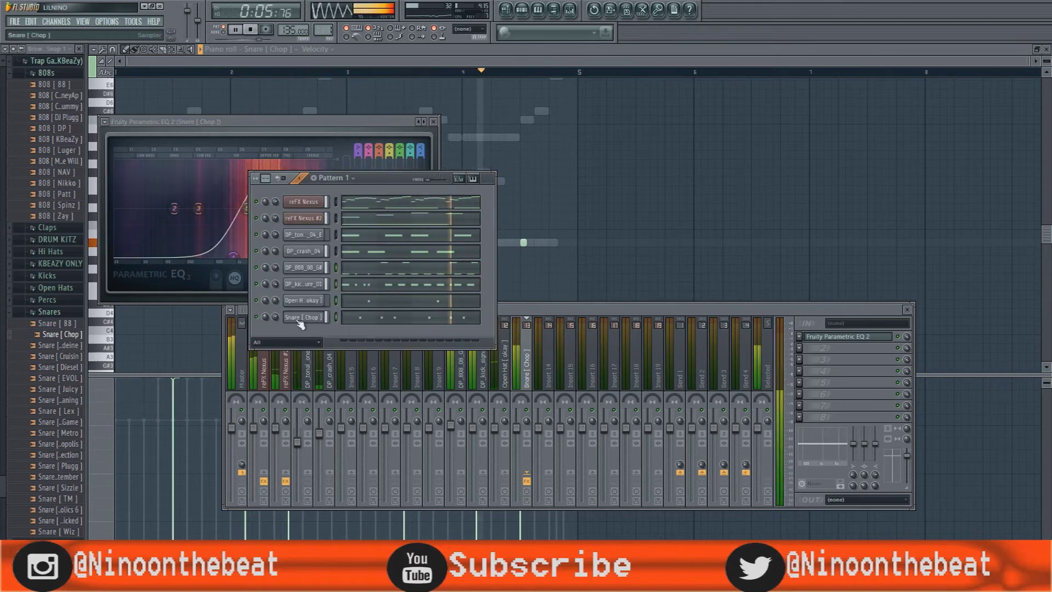
click(182, 65)
scroll(182, 64, up, 2)
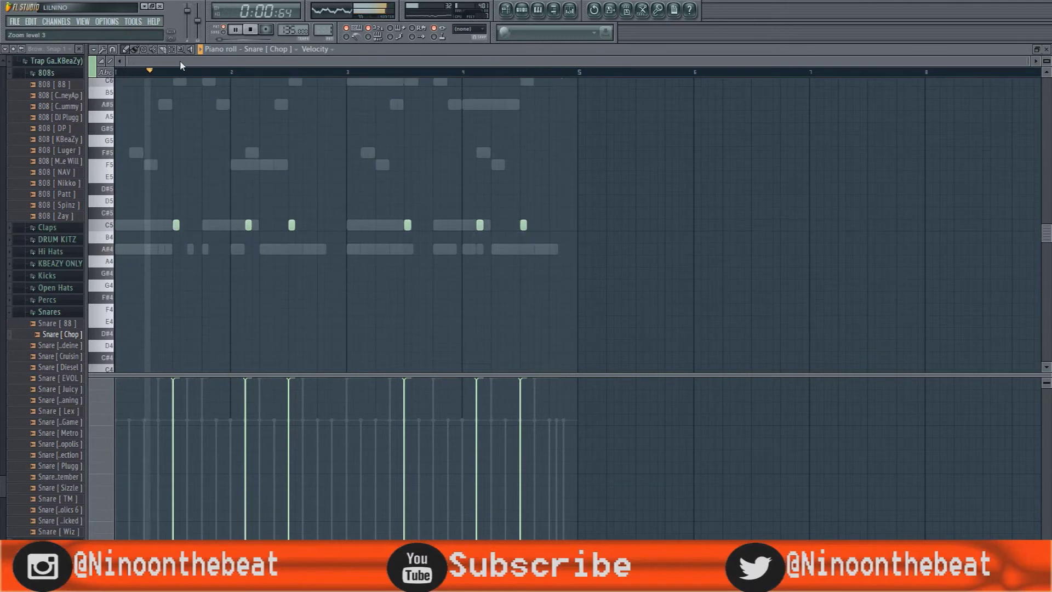
Step: Load Hi Hat [ DP ] from the Trap kit's Hi Hats folder into a new channel below the snare
click(529, 9)
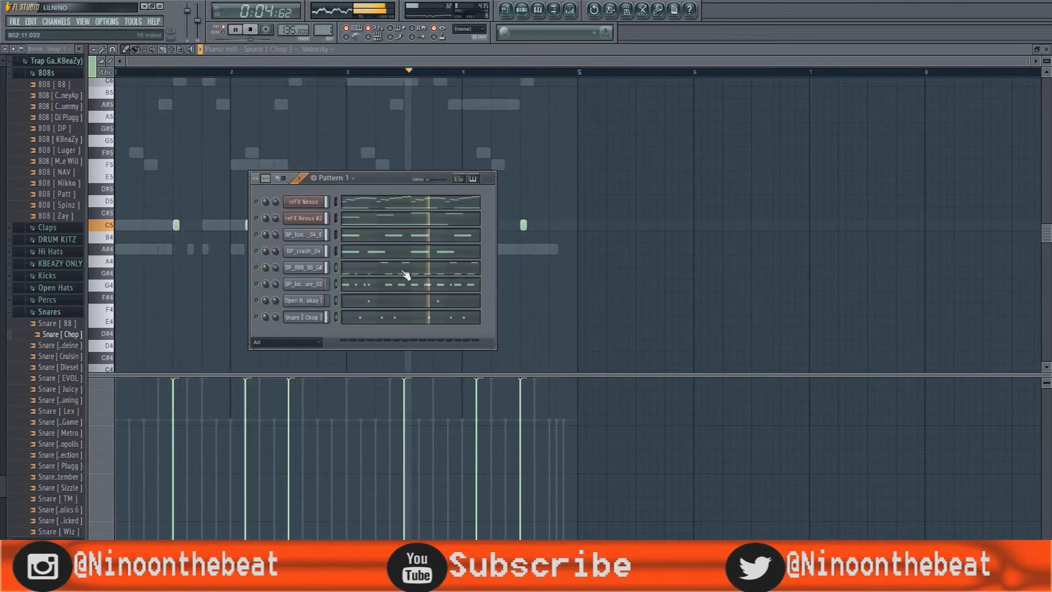
click(571, 9)
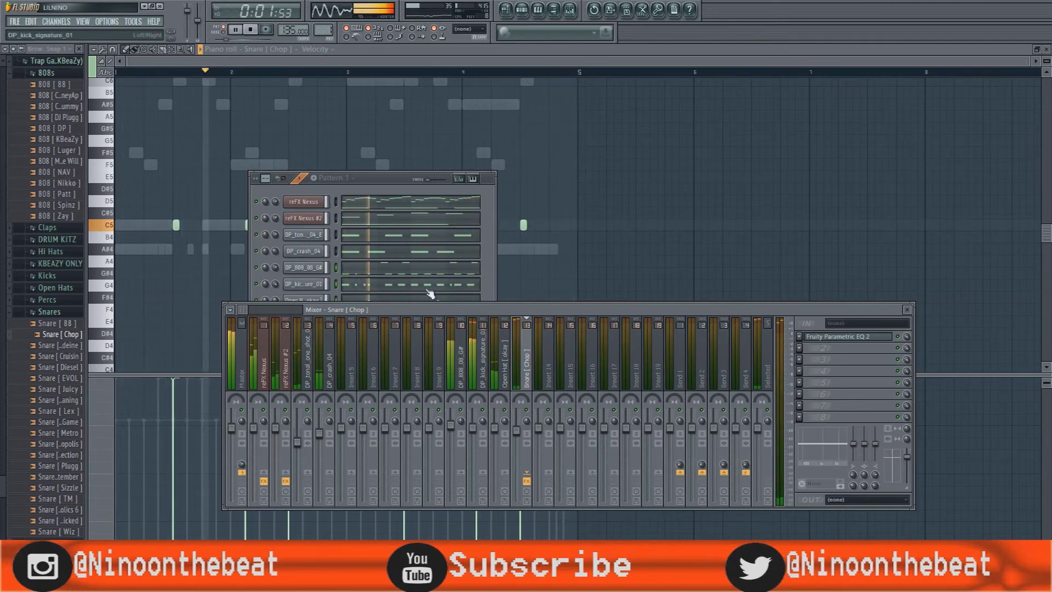
click(378, 183)
click(60, 314)
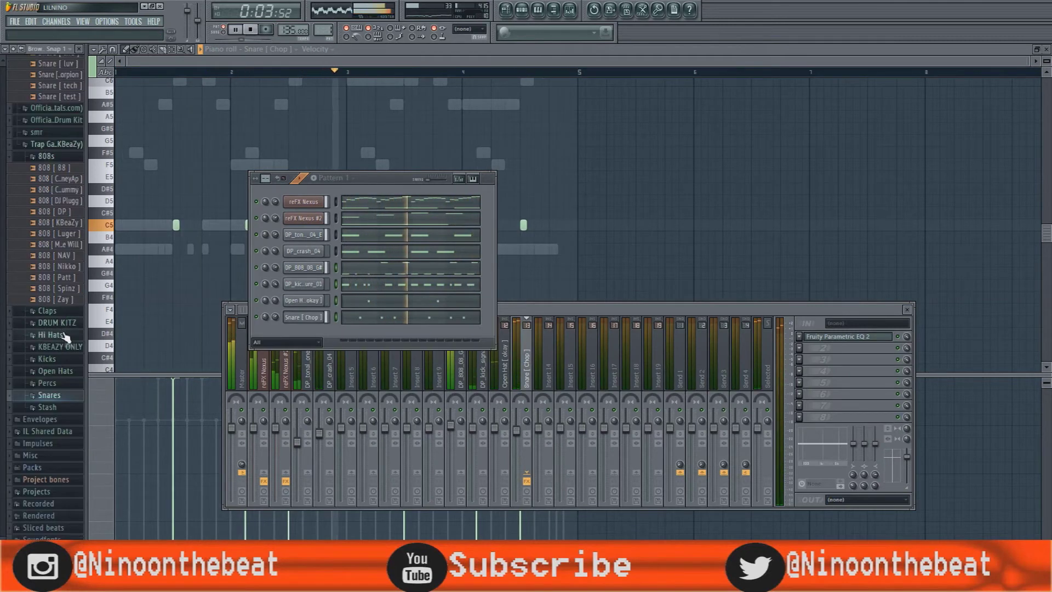
click(50, 334)
key(space)
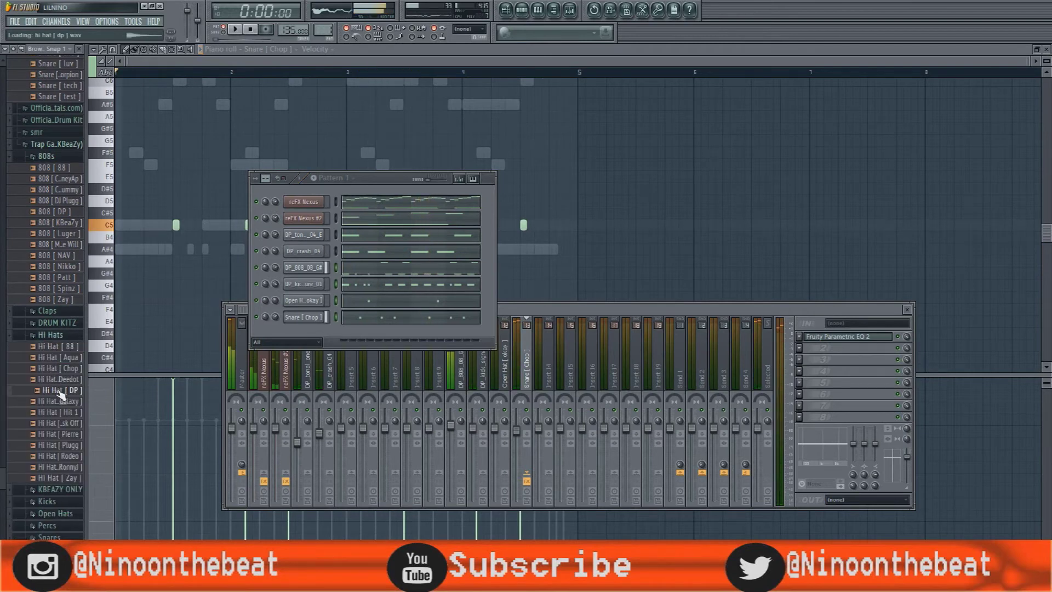
drag(314, 324, 286, 340)
Step: Fill the Hi Hat [ DP ] channel every 2 steps and open its piano roll
right_click(318, 335)
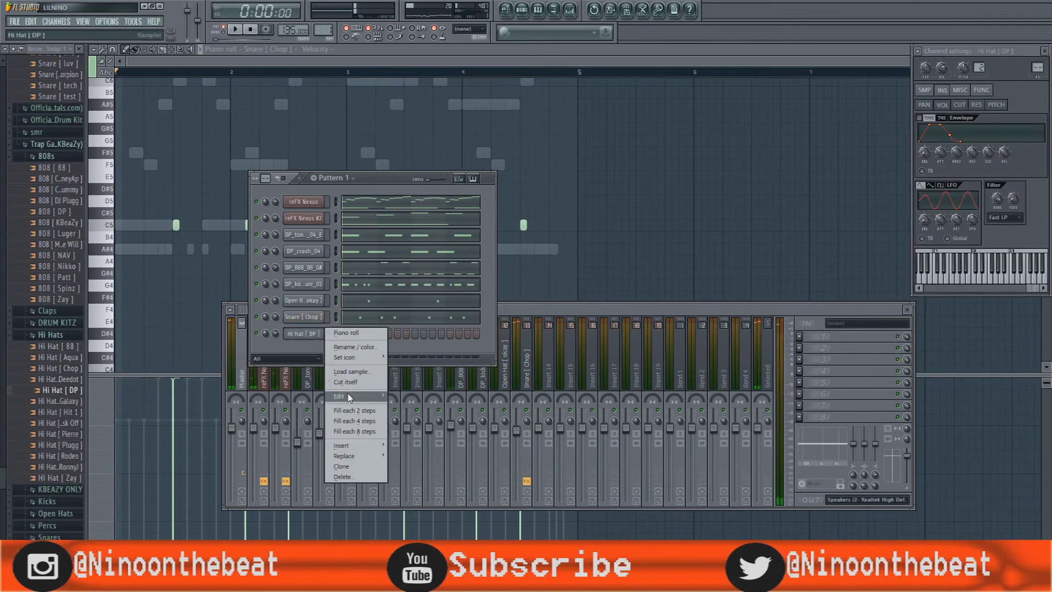
key(space)
right_click(318, 335)
click(350, 332)
Step: Duplicate the C5 hi-hat pattern to cover four bars and delete the extra notes beyond bar 4
right_click(424, 224)
key(ctrl+a)
key(ctrl+b)
key(ctrl+b)
key(ctrl+b)
key(ctrl+b)
scroll(300, 73, down, 2)
scroll(300, 73, down, 1)
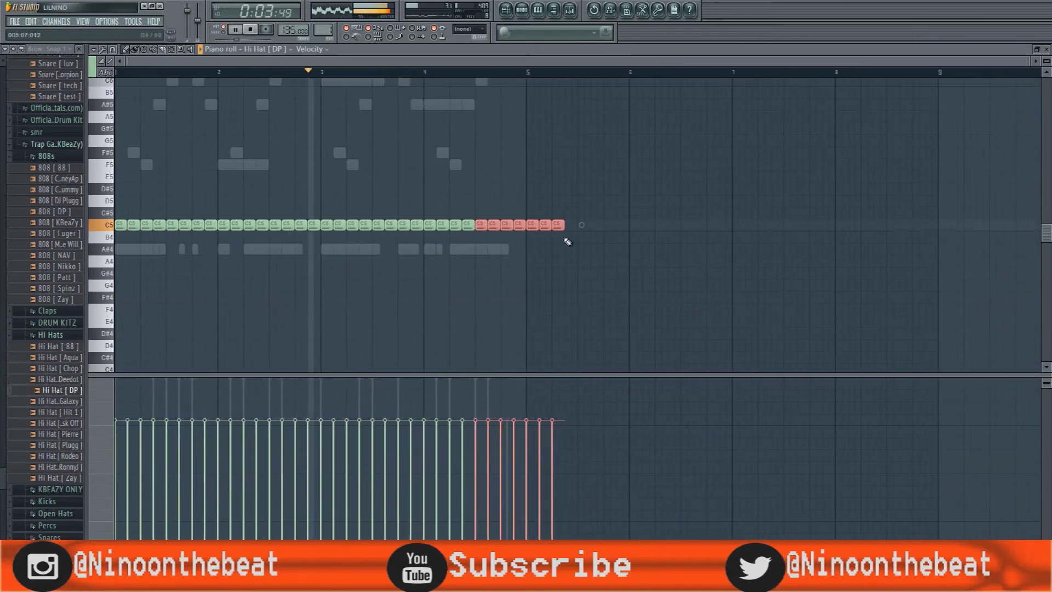
scroll(141, 76, up, 3)
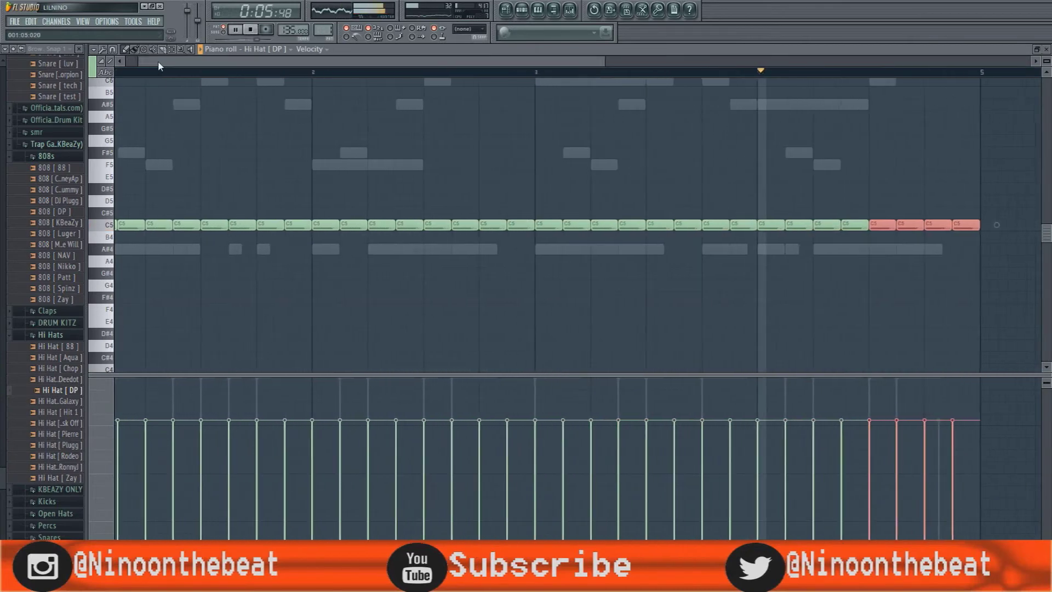
Step: Replace the hi-hats from halfway through beat 1 to the end of beat 2 in bar 1 with 1/6-beat triplets
drag(168, 223, 152, 224)
click(156, 224)
click(165, 224)
drag(226, 224, 207, 224)
click(222, 224)
click(212, 225)
right_click(186, 228)
key(space)
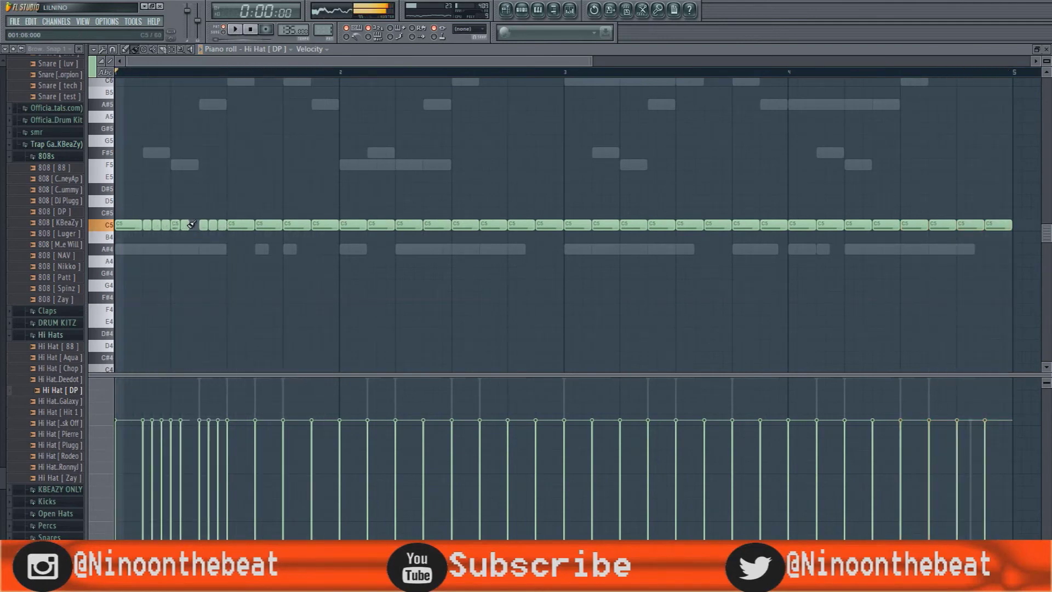
click(191, 224)
key(space)
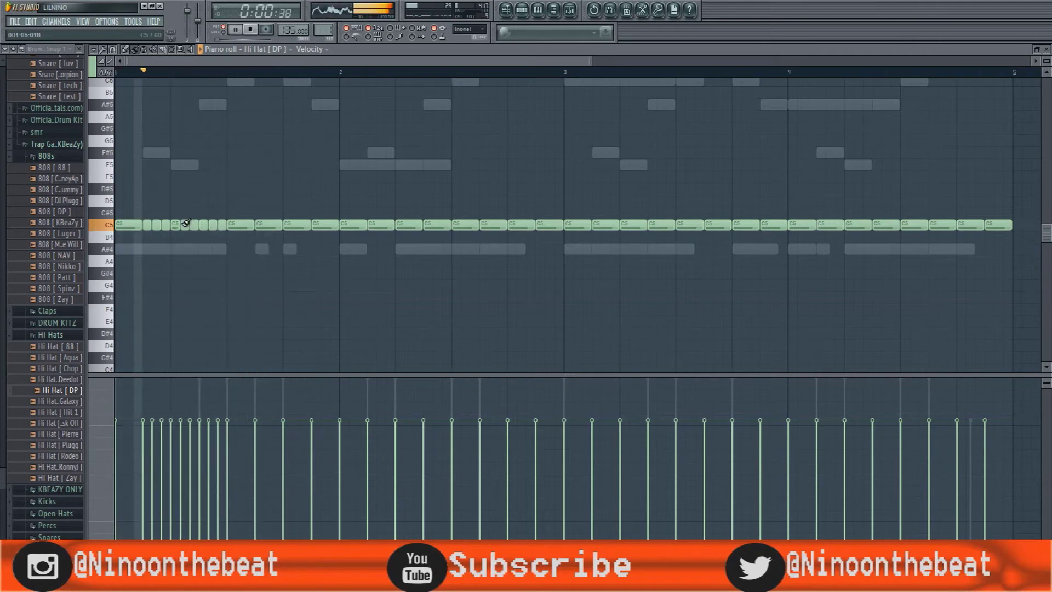
Step: Rework bar 1's first two beats into an opening triplet roll followed by single short hi-hats on beat 2 and its second half
right_click(156, 225)
right_click(165, 224)
scroll(148, 78, up, 1)
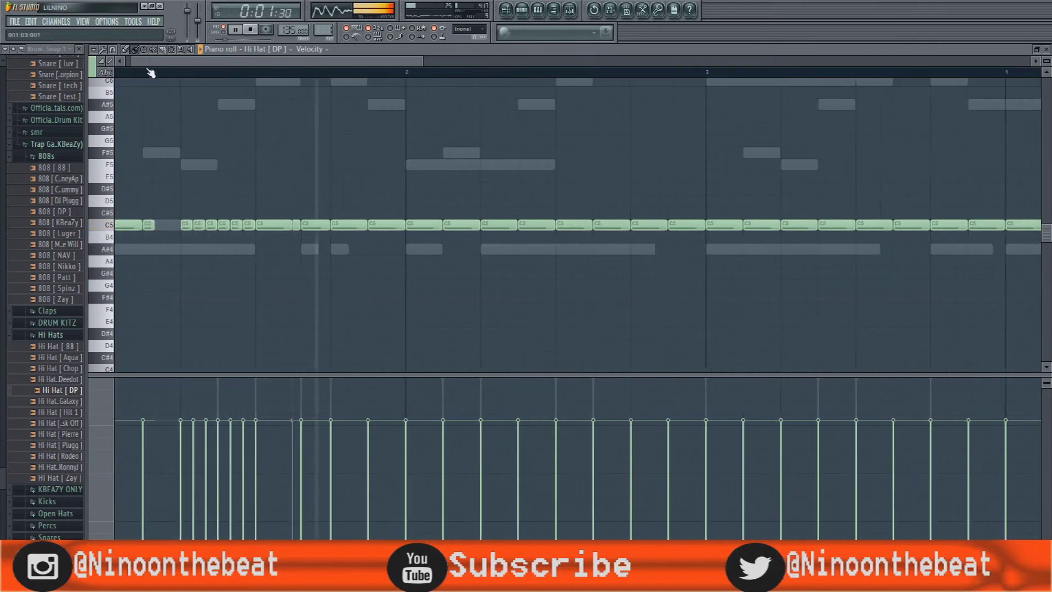
scroll(148, 78, up, 1)
key(space)
key(space)
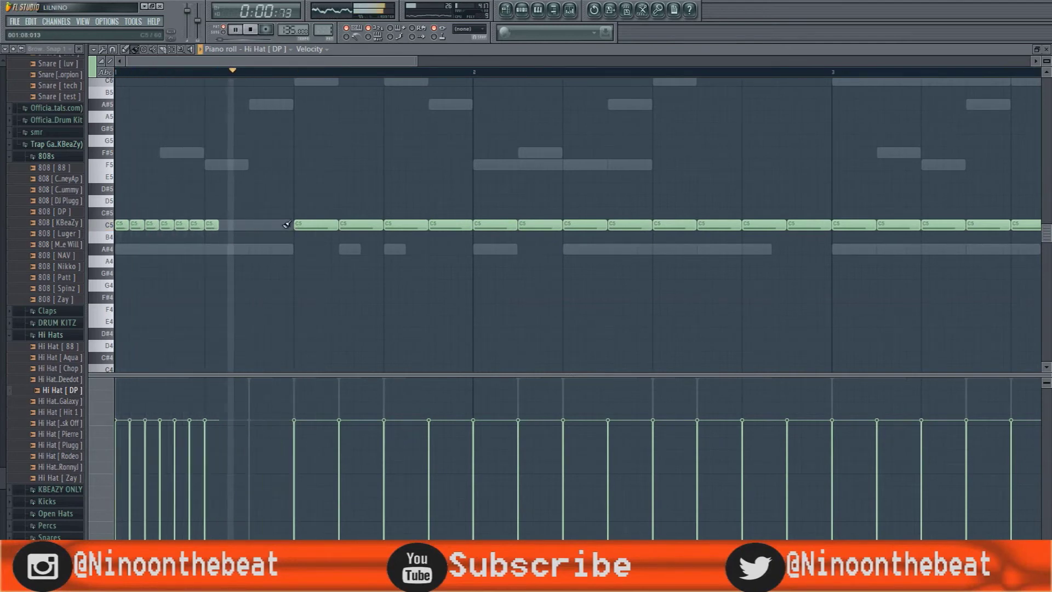
scroll(211, 76, down, 3)
key(space)
key(space)
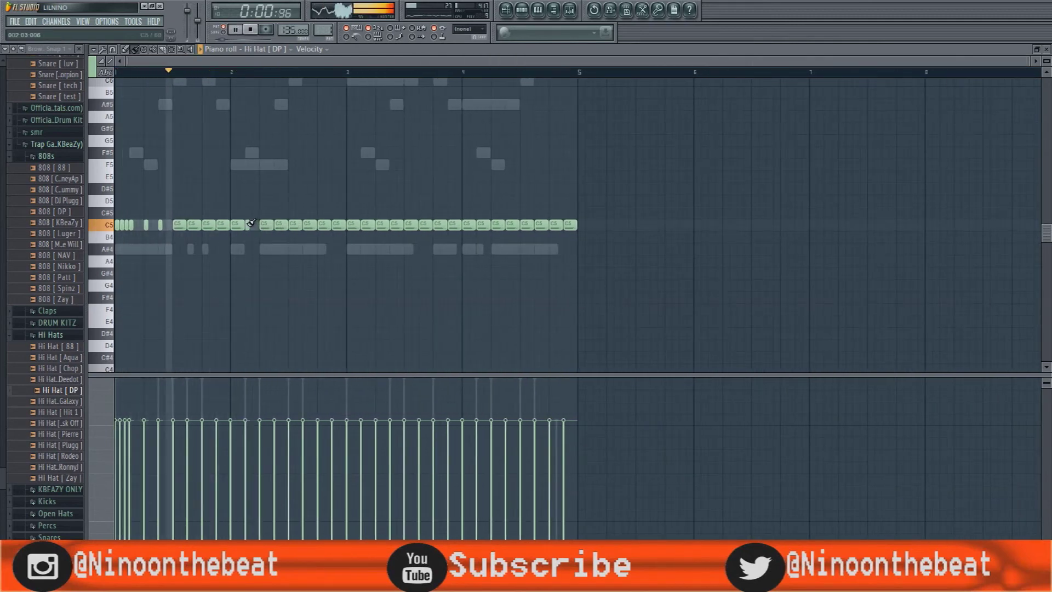
Step: Replace the hi-hats halfway through beat 1 of bar 2 and on beat 2 of bar 3 with triplet rolls
drag(245, 225, 258, 225)
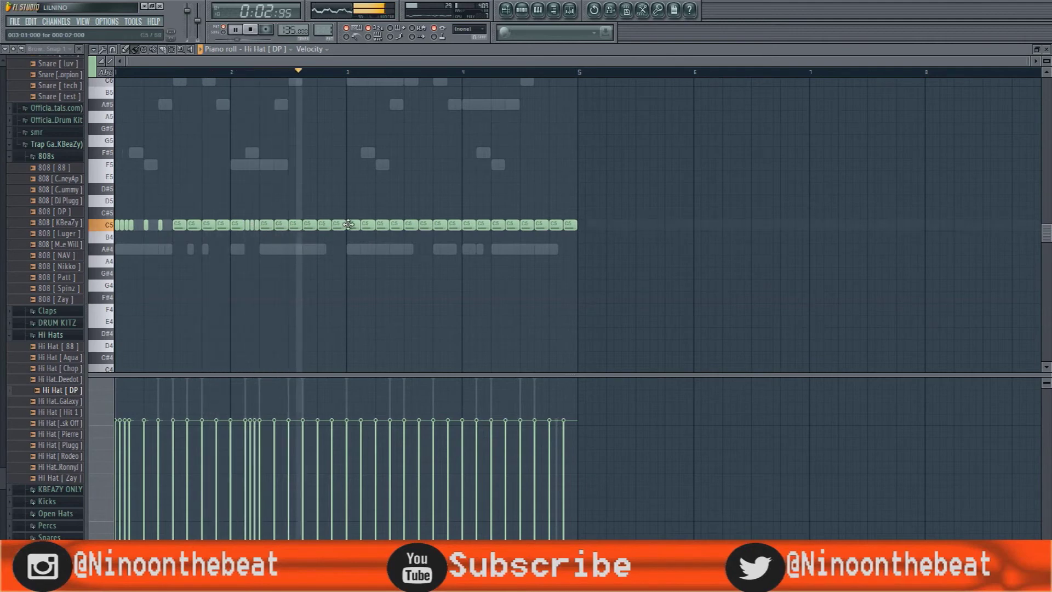
right_click(384, 226)
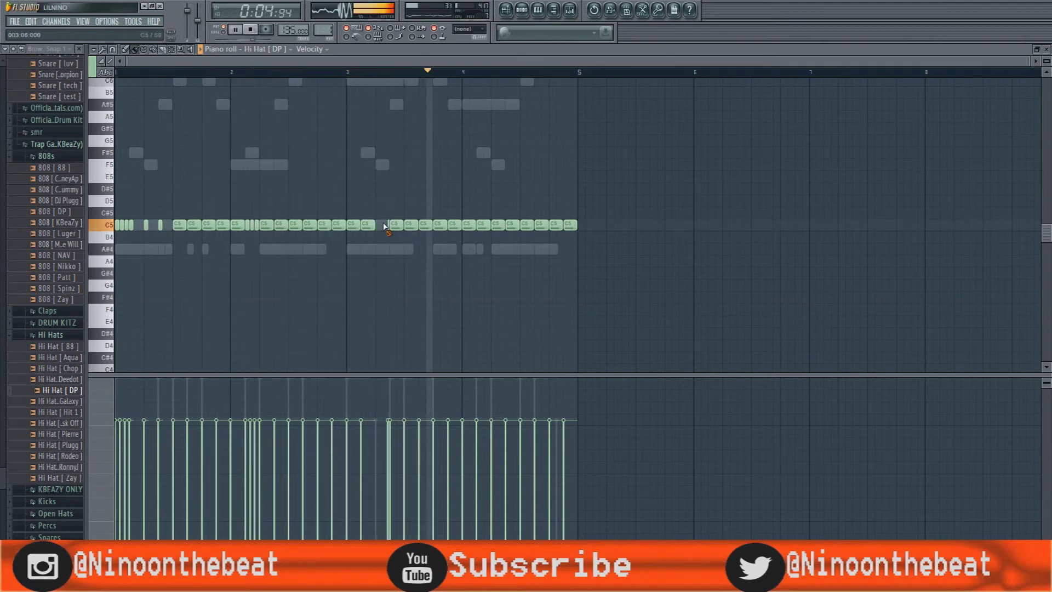
drag(388, 224, 381, 225)
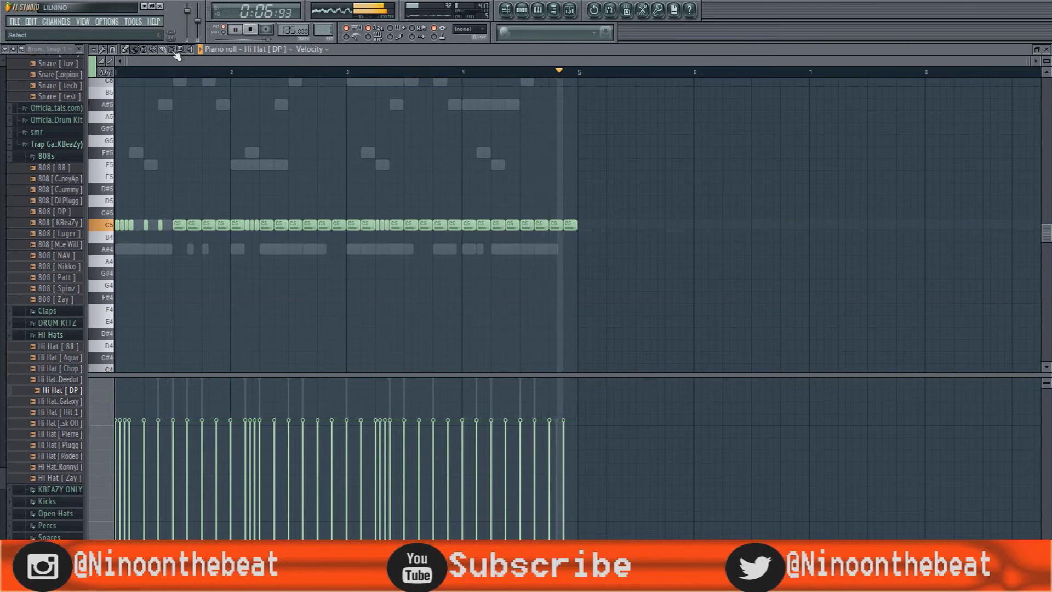
Step: Delete the hi-hat halfway through beat 3 of bar 2 and set the piano roll snap to 1/2 step
drag(311, 253, 309, 251)
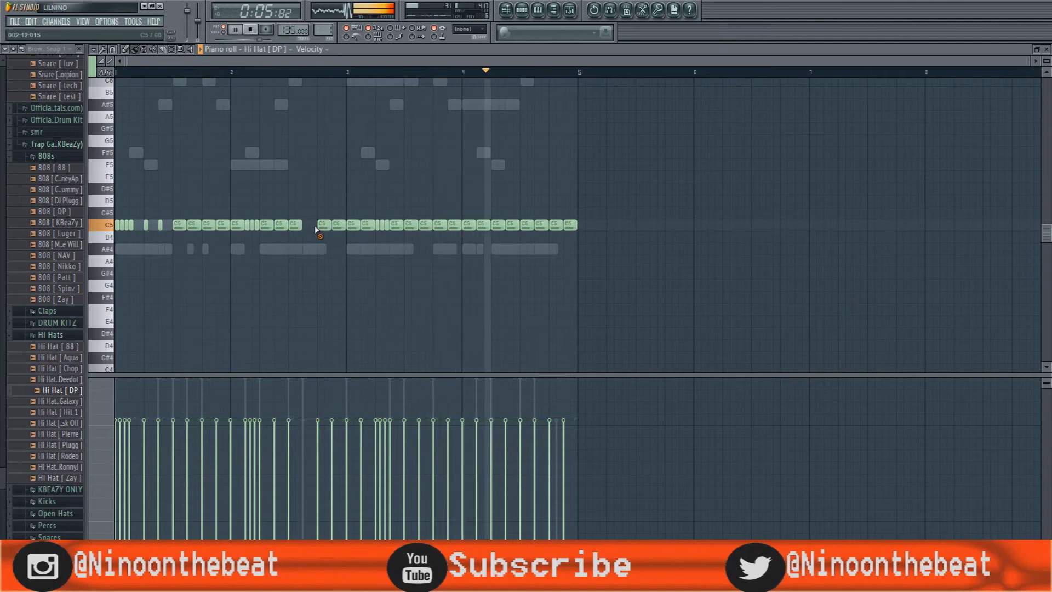
click(113, 49)
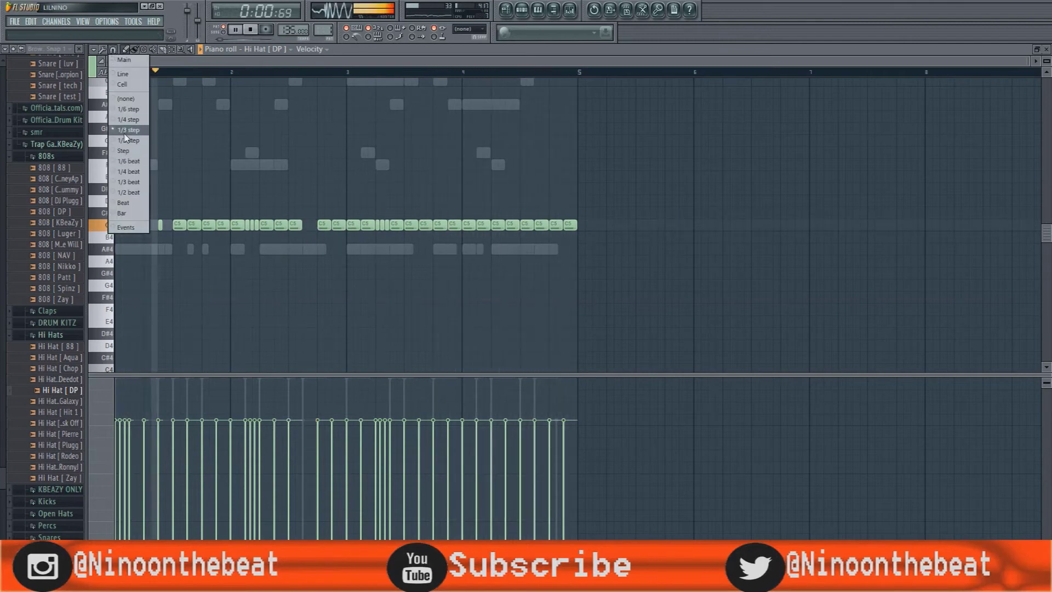
click(128, 141)
key(space)
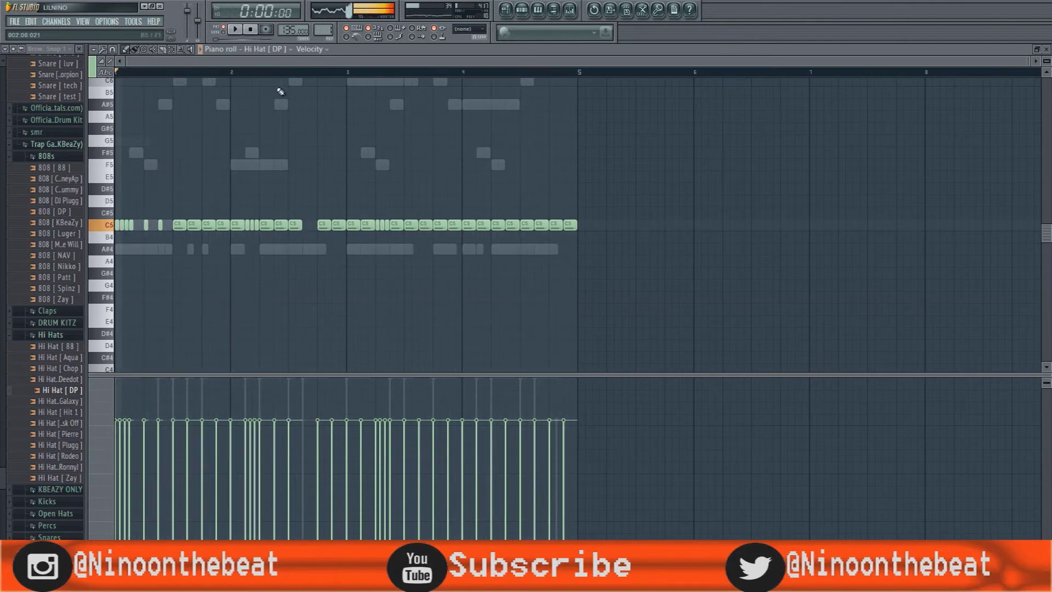
Step: Try 1/3 step, Step and 1/2 step snapping for the gap in bar 2, and set the snap to 1/6 beat
scroll(305, 72, up, 6)
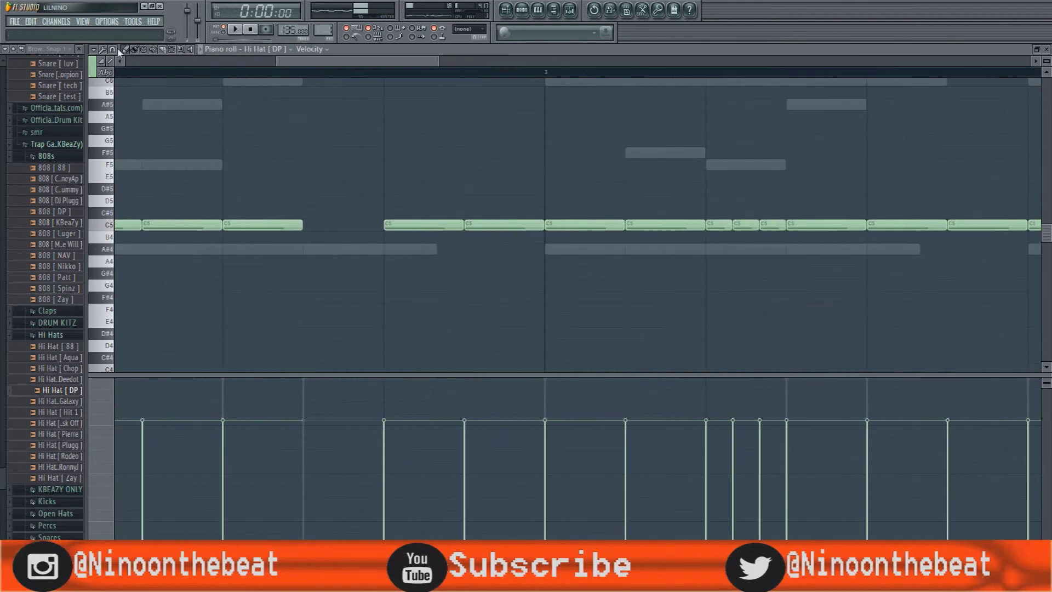
click(113, 49)
click(132, 131)
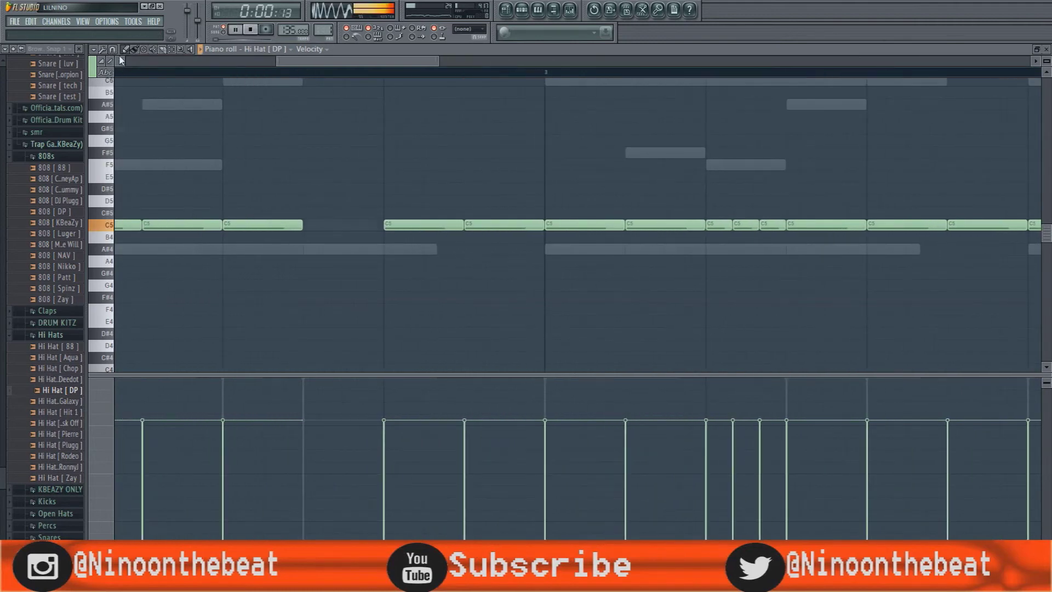
click(113, 50)
click(132, 151)
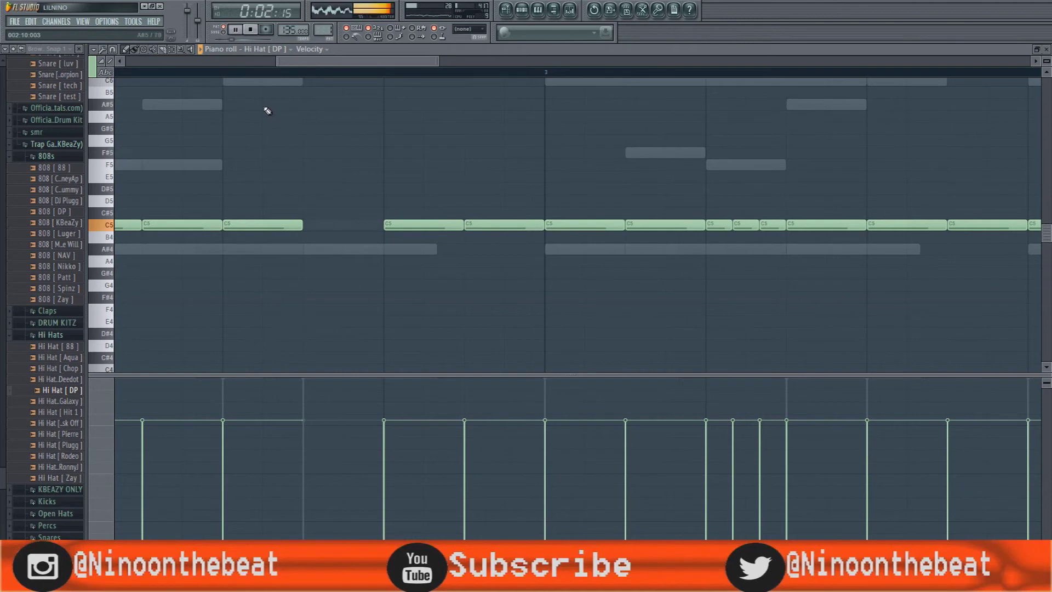
click(113, 49)
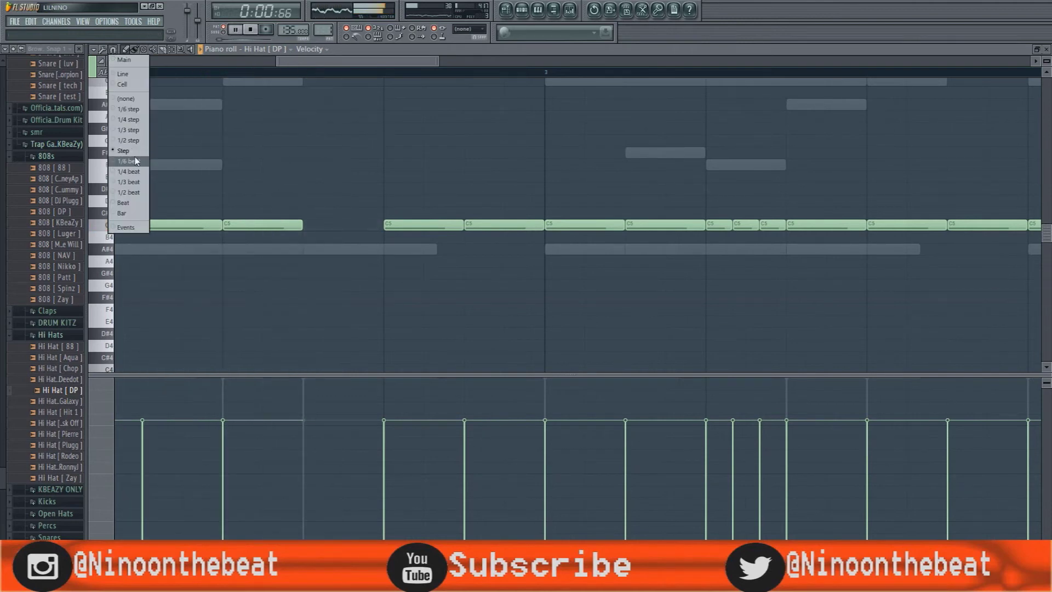
click(136, 141)
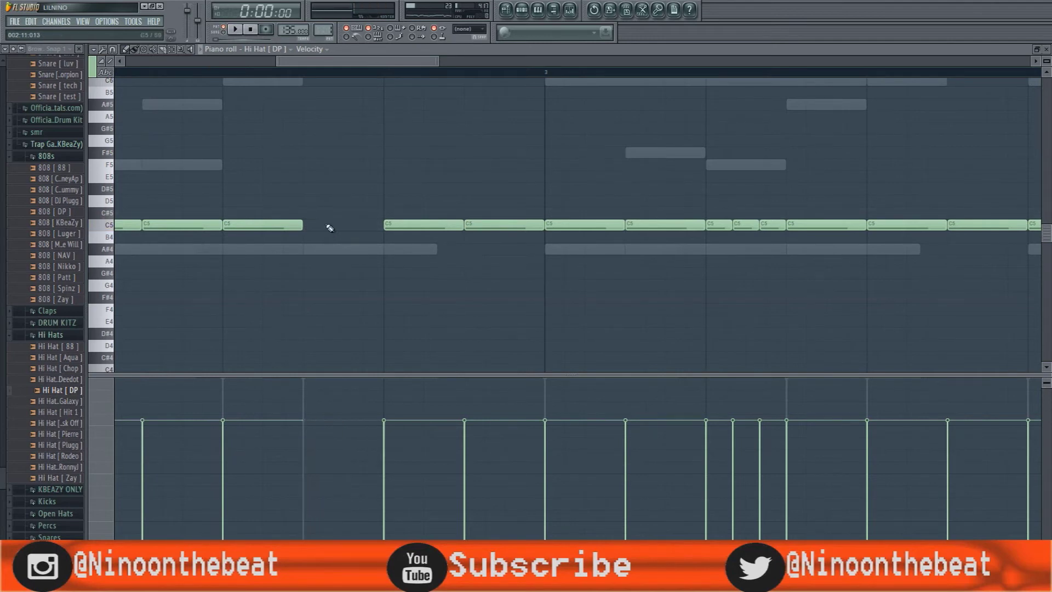
click(113, 49)
click(132, 161)
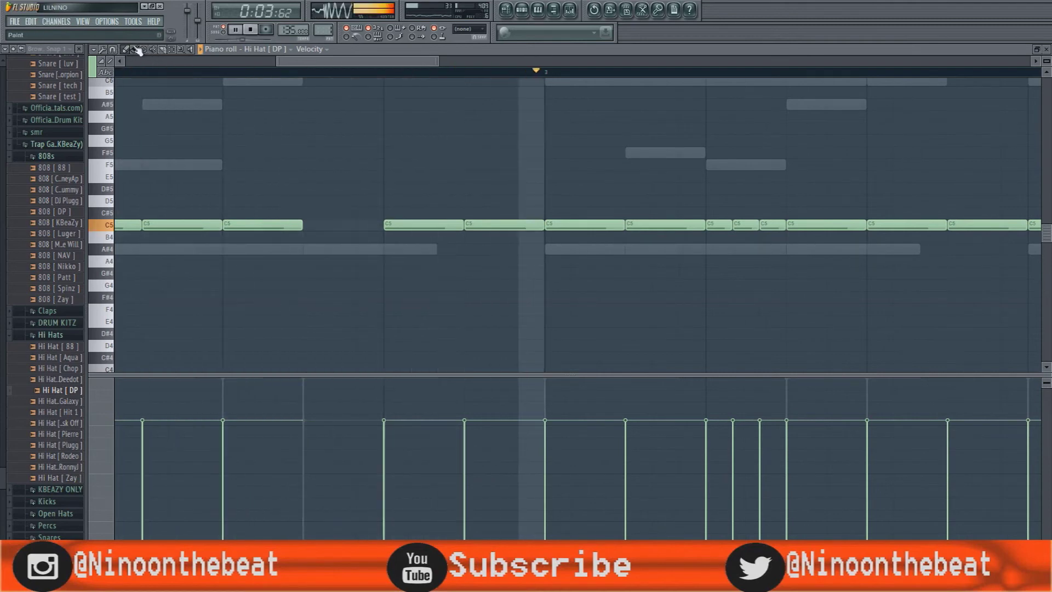
Step: Trim the triplet roll halfway through beat 1 of bar 2 down to its first short hi-hat
drag(277, 60, 159, 60)
drag(202, 218, 324, 252)
drag(248, 218, 256, 230)
key(Delete)
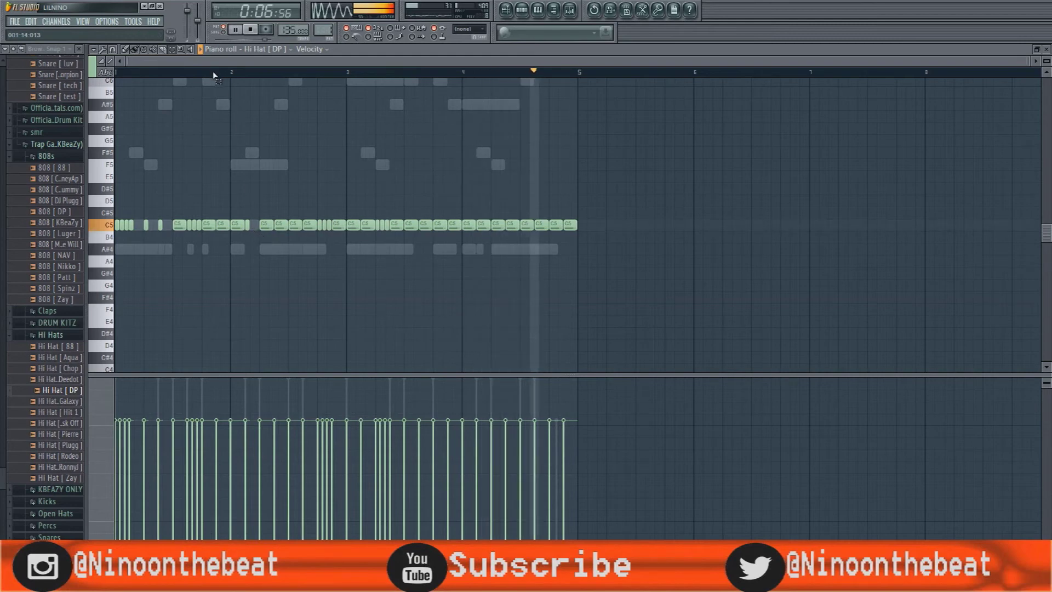
Step: Chop the hi-hat on beat 2 of bar 4 into a triplet roll
ctrl+click(196, 225)
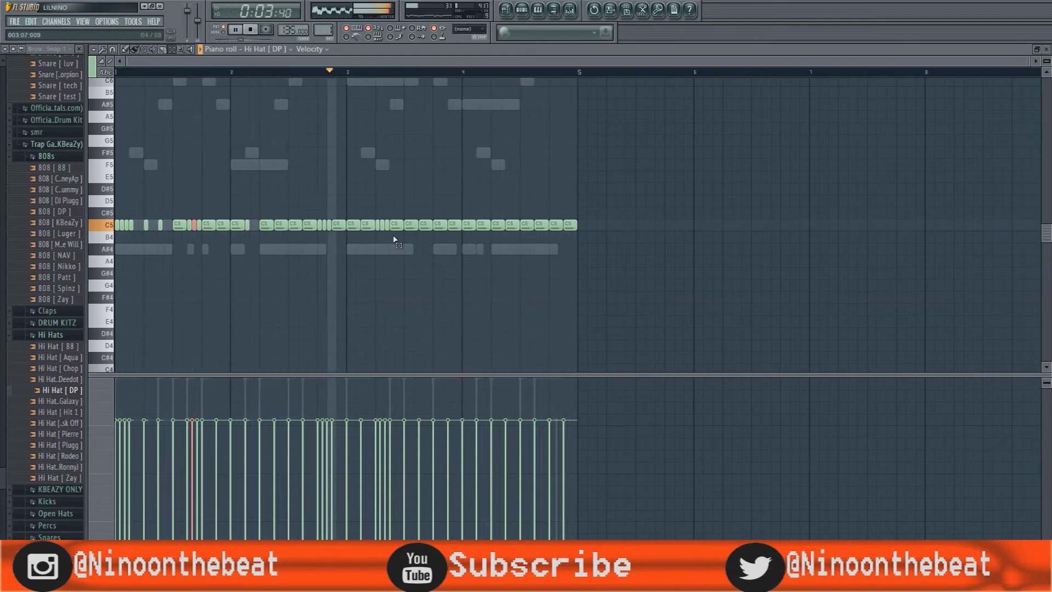
ctrl+click(512, 225)
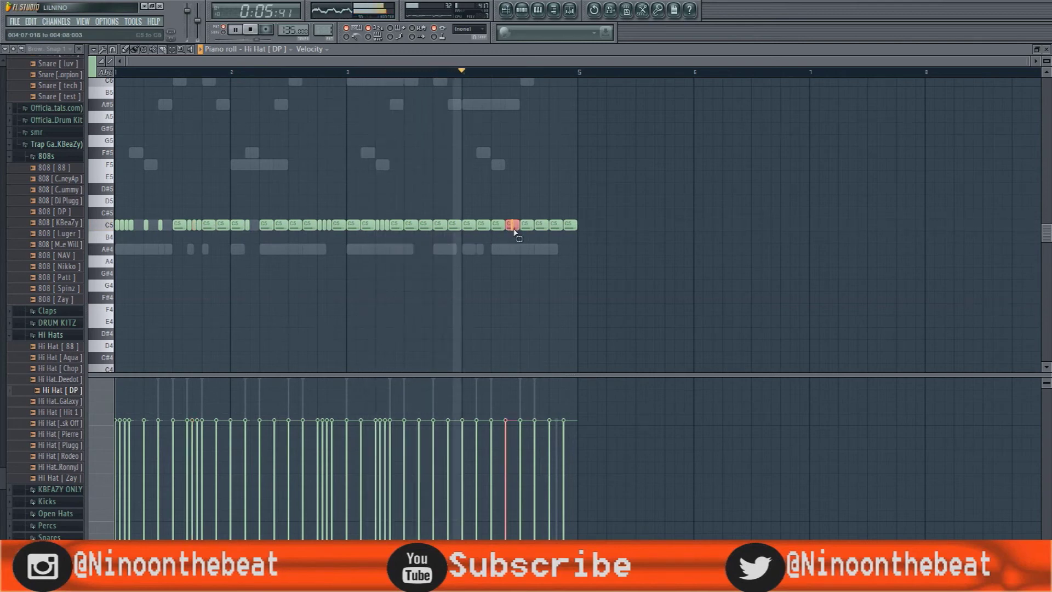
ctrl+click(497, 225)
key(alt+u)
Step: Cut the roll halfway through beat 3 of bar 1 to one short hi-hat and chop the beat 4 hi-hat into a triplet roll
drag(188, 218, 200, 230)
key(Delete)
ctrl+click(206, 224)
key(alt+u)
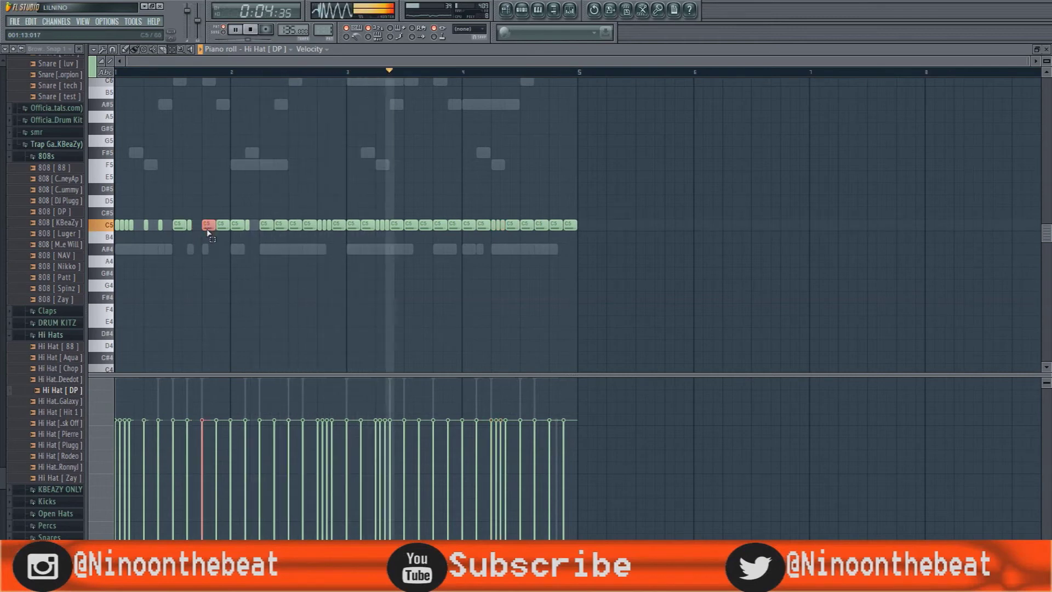
key(space)
key(space)
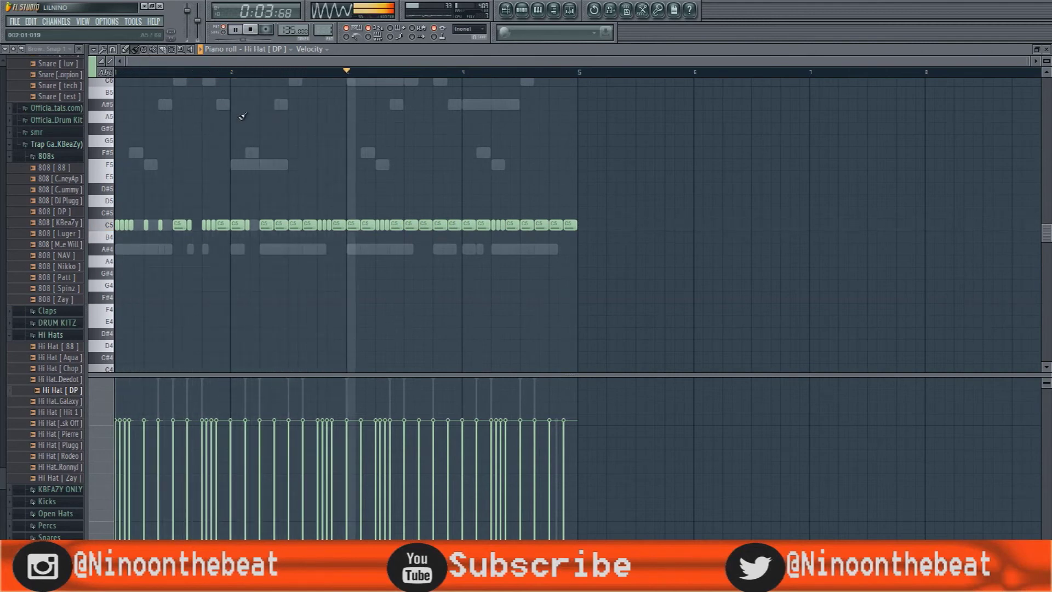
Step: Shorten the two hi-hats on beat 2 of bar 2 and its second half, leaving a gap after each
click(522, 11)
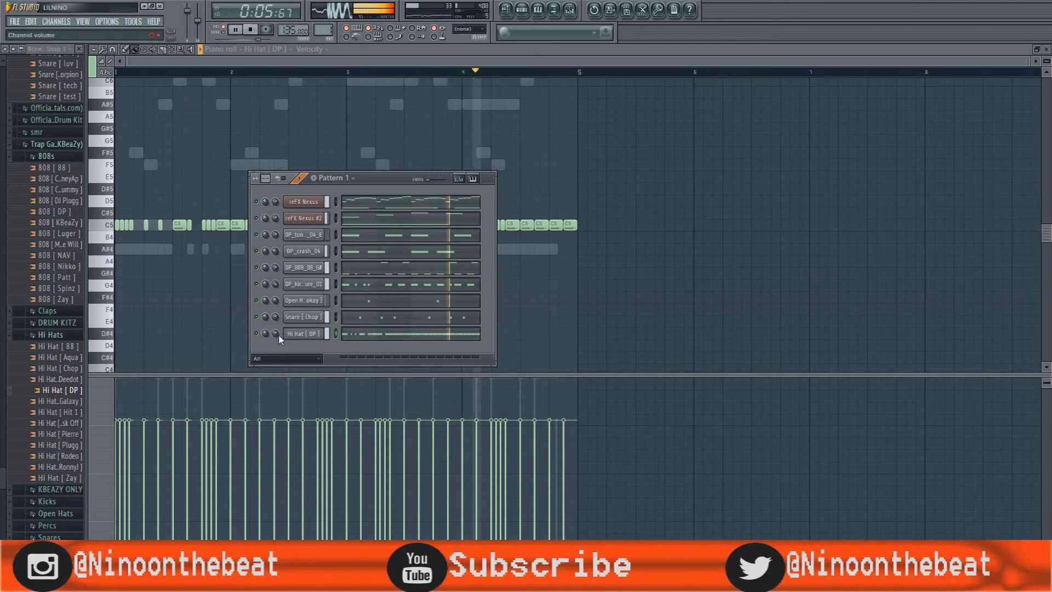
click(183, 61)
scroll(200, 71, up, 2)
key(space)
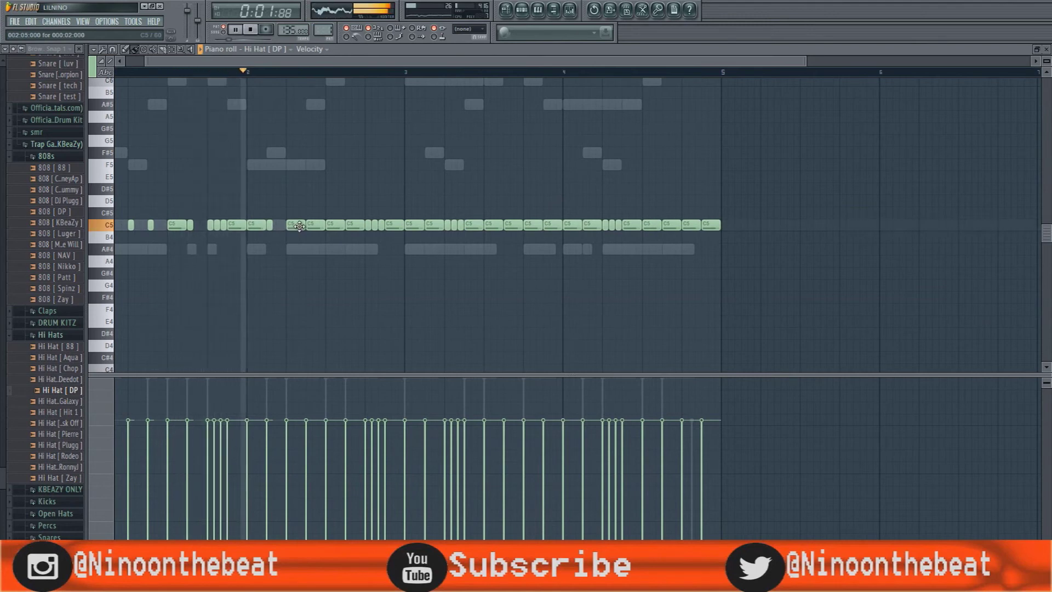
click(305, 223)
right_click(300, 224)
right_click(313, 224)
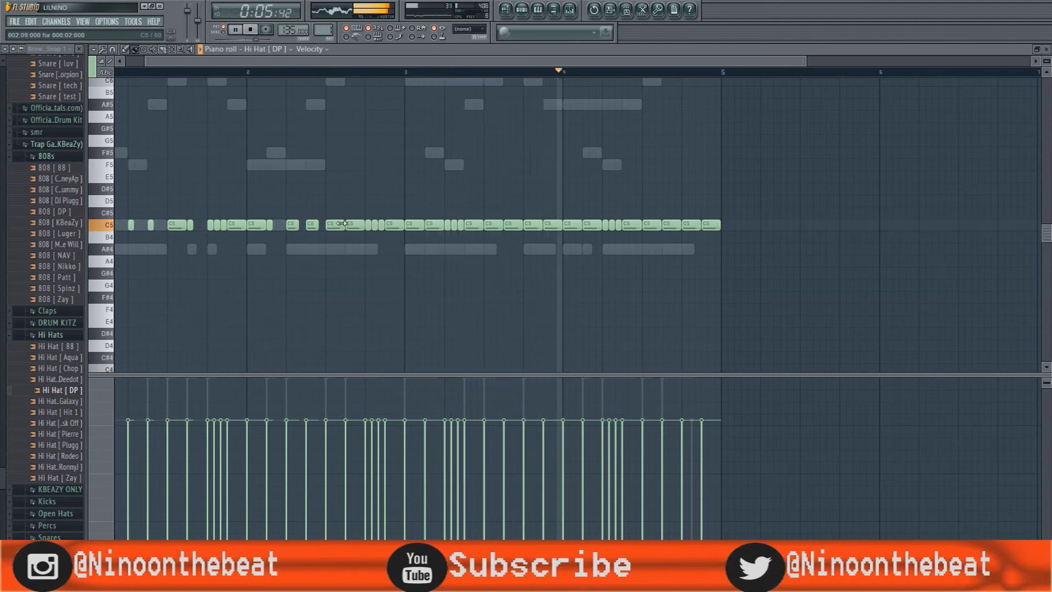
Step: Try three evenly spaced hi-hats across beat 3 of bar 2 and replace them with one short note on each half-beat
drag(349, 220, 370, 218)
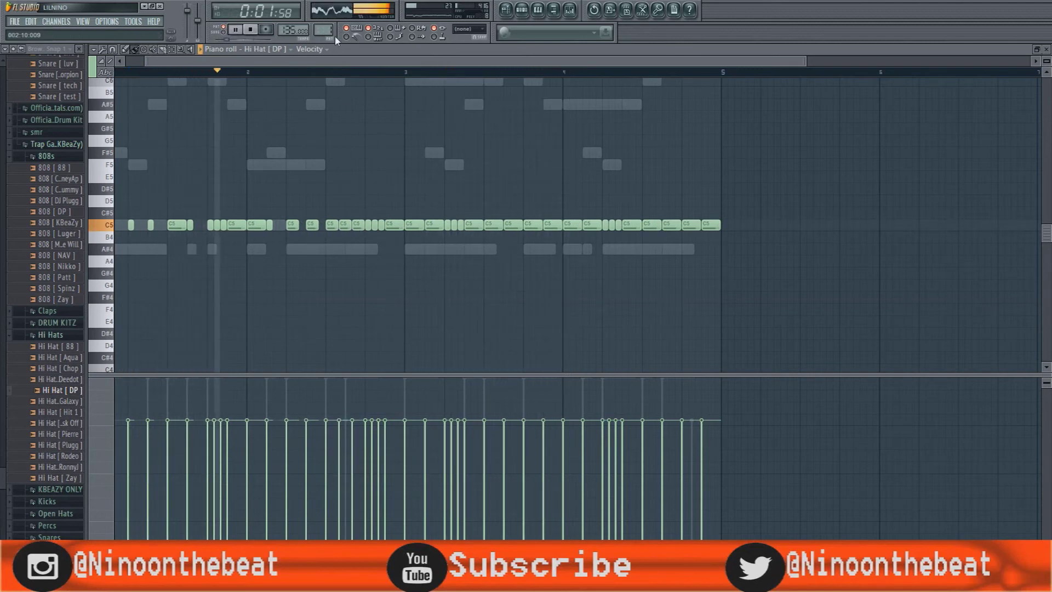
scroll(343, 70, down, 2)
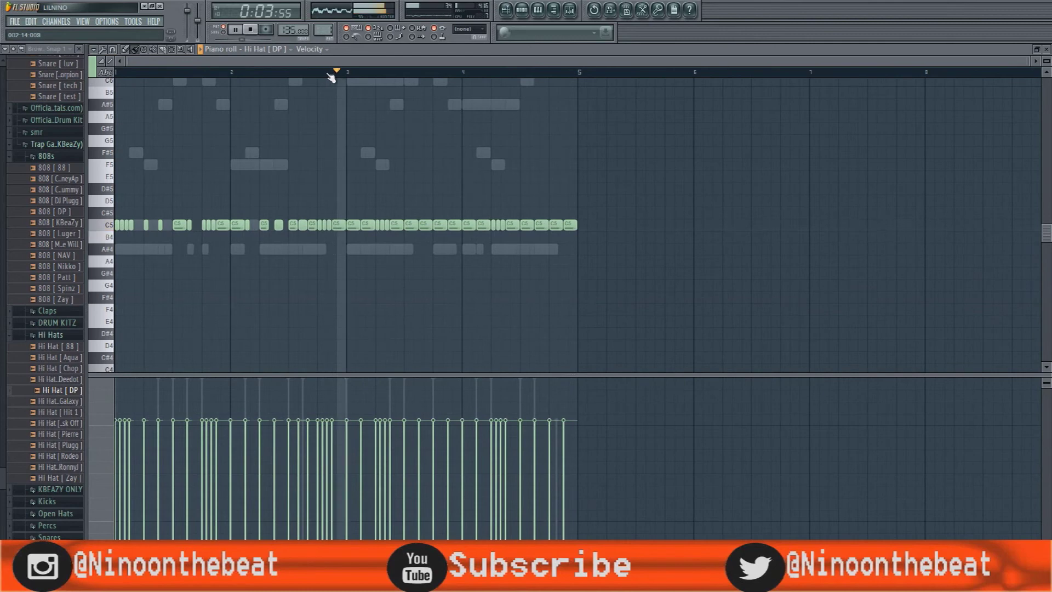
scroll(302, 76, up, 2)
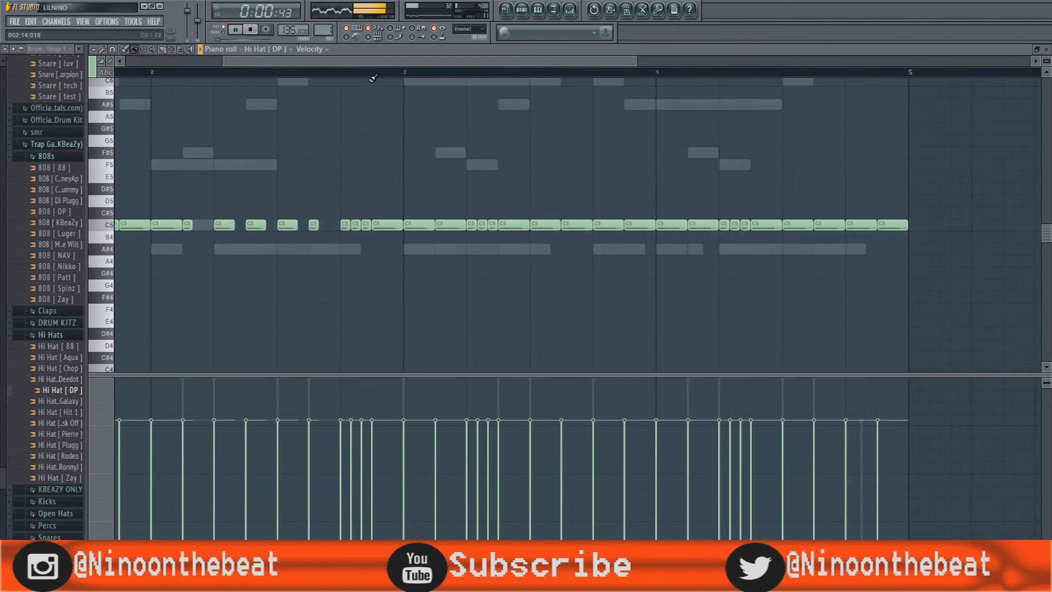
Step: Replace the two hi-hats on beat 4 of bar 4 with three evenly spaced ones
scroll(374, 80, down, 2)
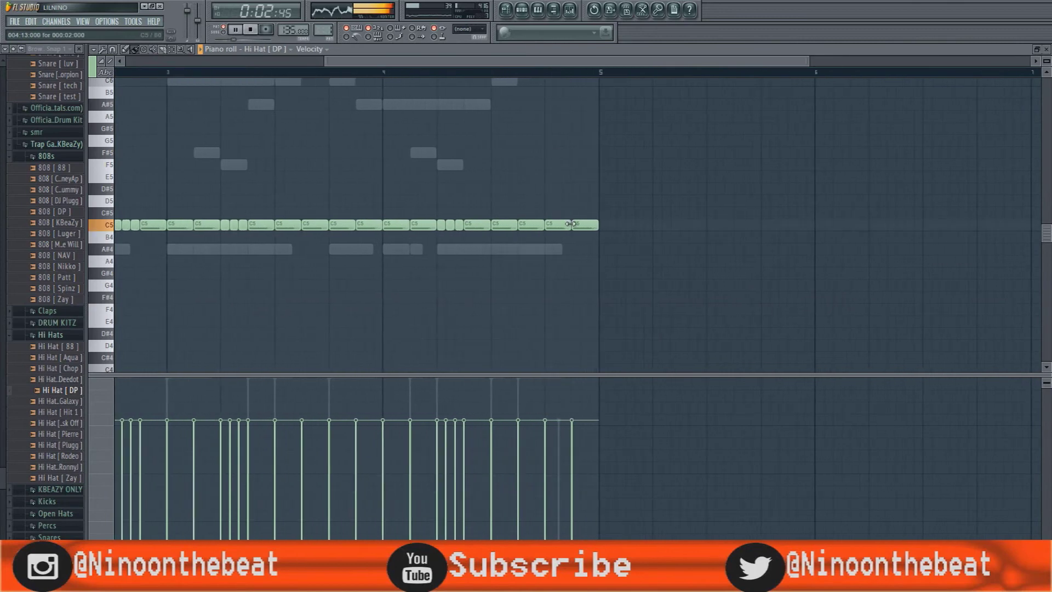
click(570, 223)
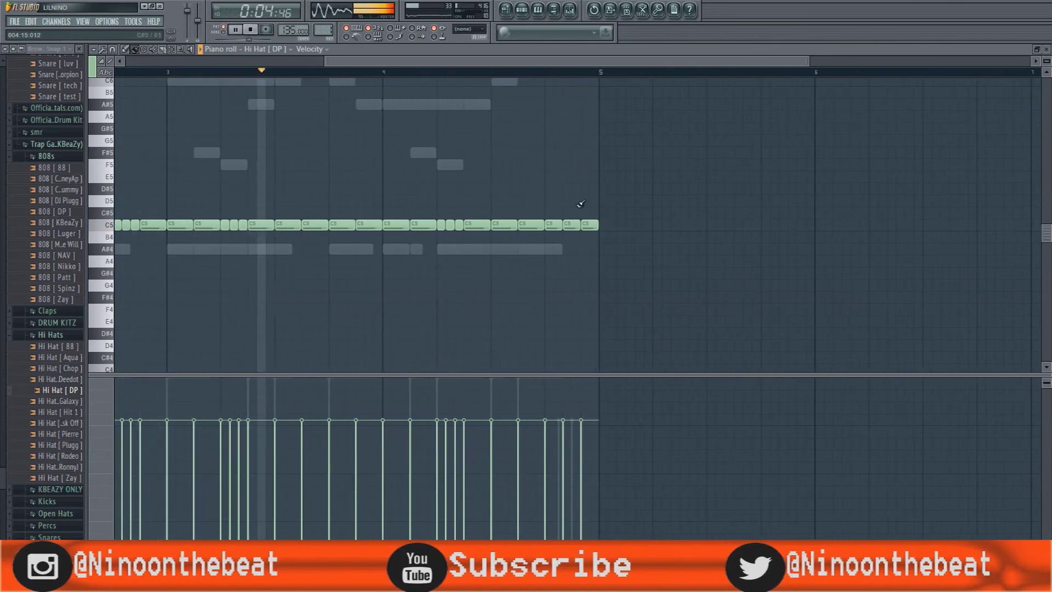
scroll(525, 78, down, 3)
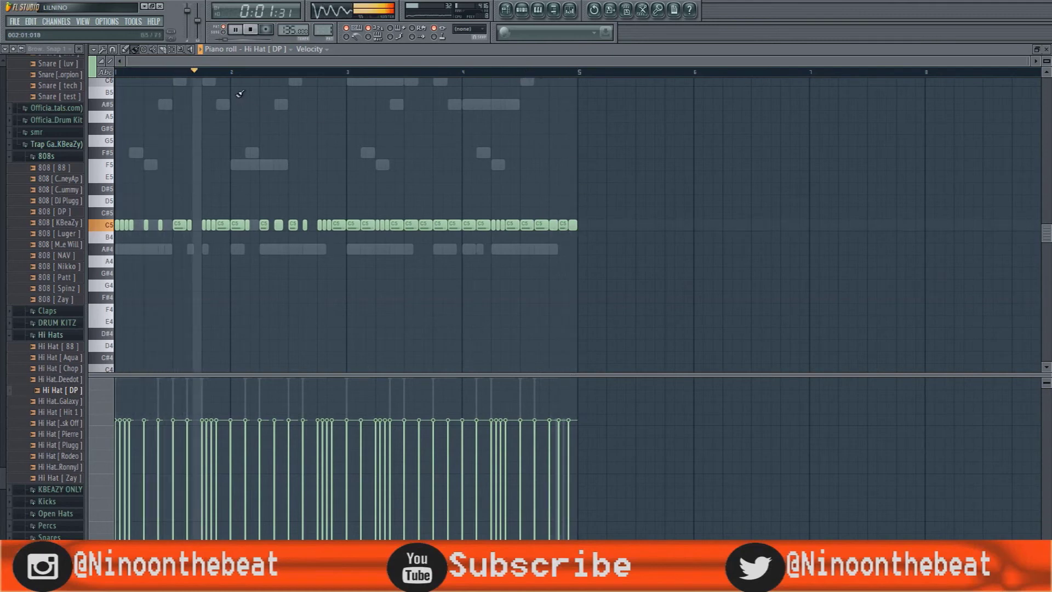
Step: Extend the roll closing bar 2 by painting triplet hi-hats over the second half of beat 4
scroll(301, 72, up, 2)
scroll(301, 72, down, 2)
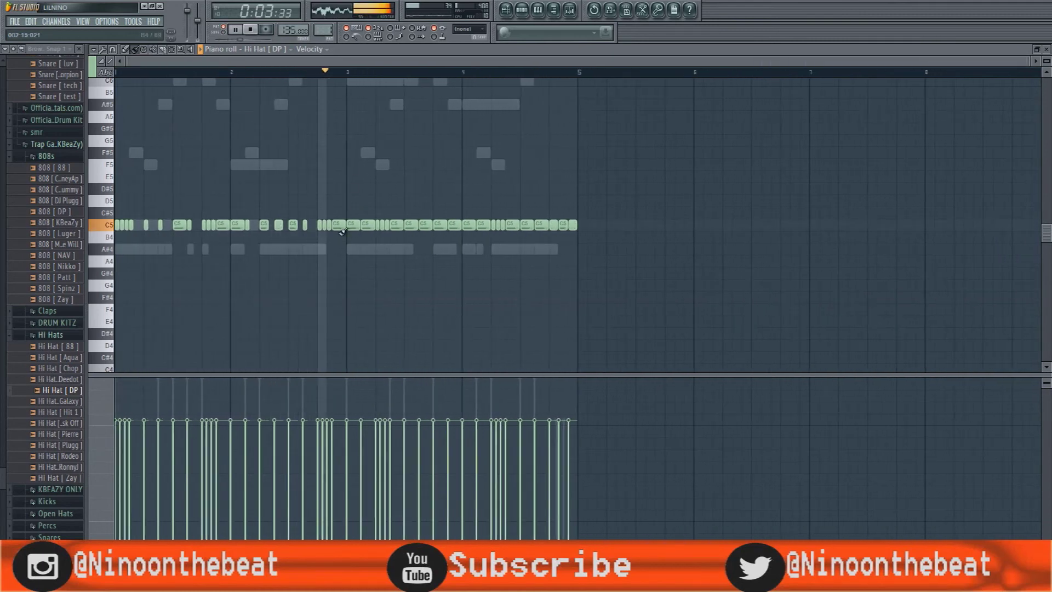
drag(328, 225, 344, 225)
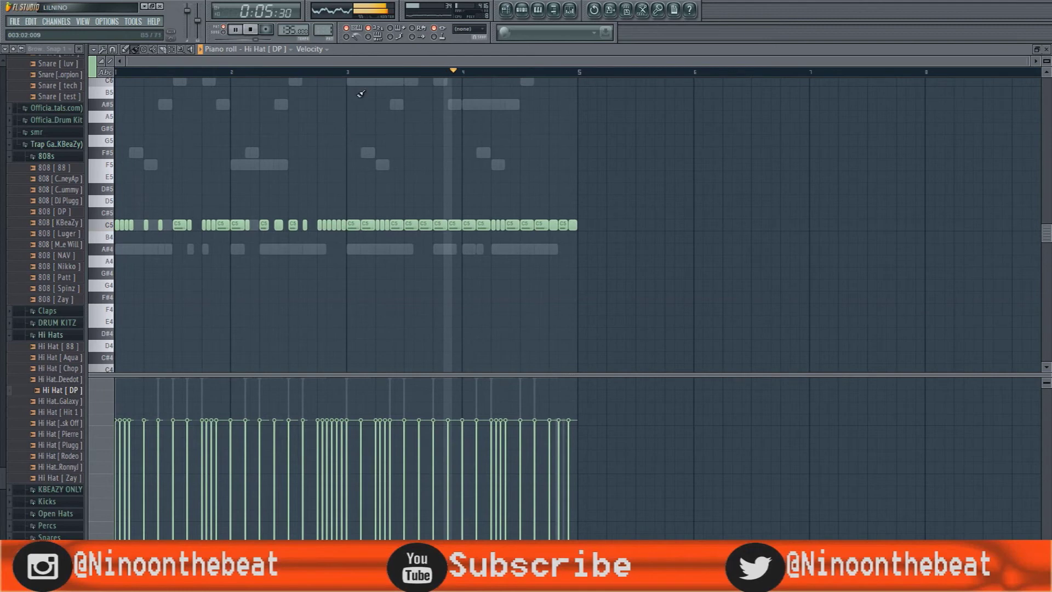
scroll(371, 79, up, 1)
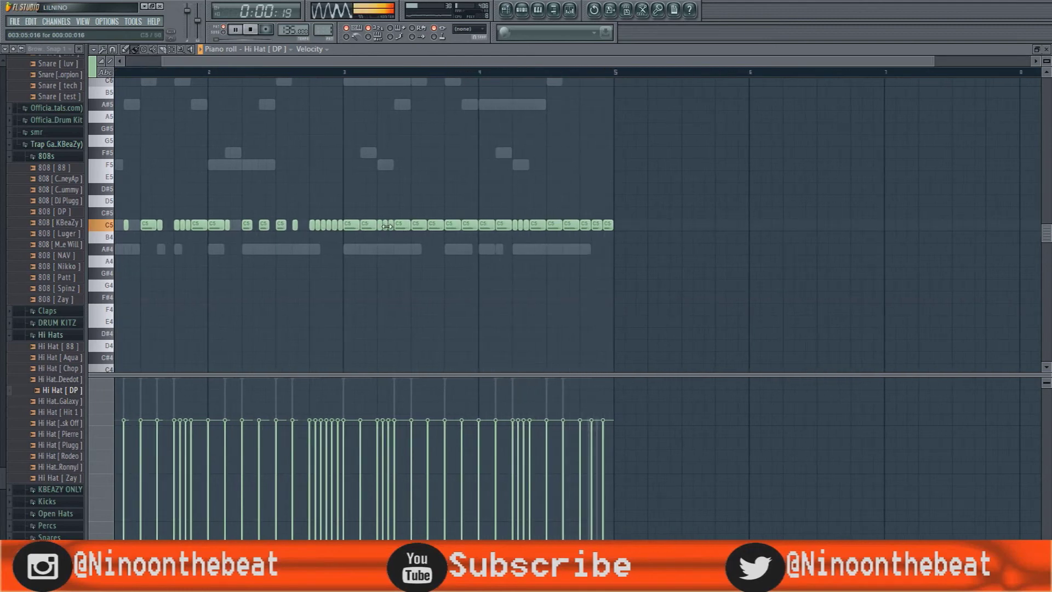
scroll(345, 81, down, 1)
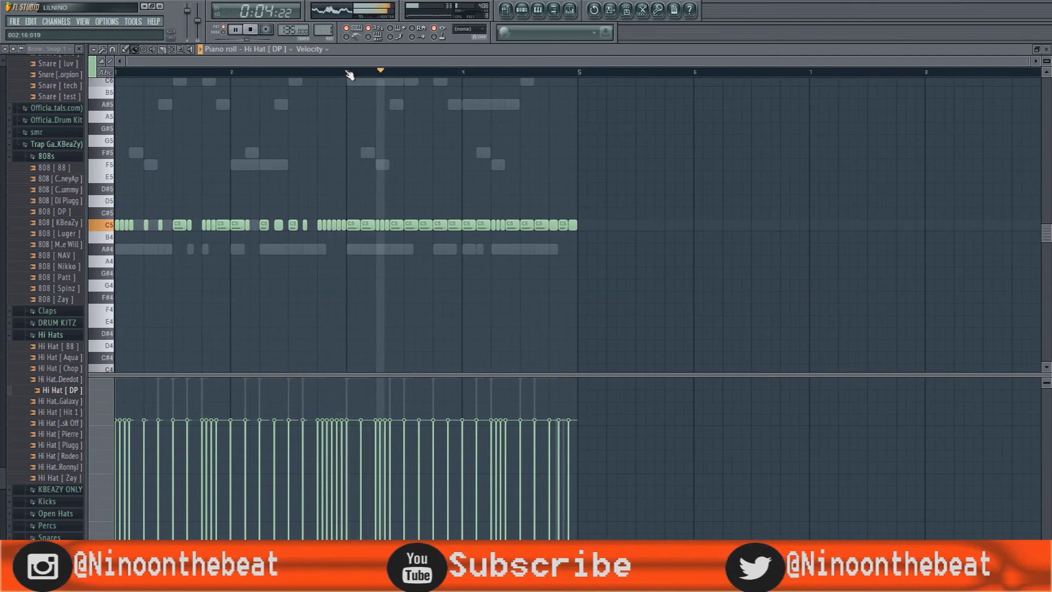
scroll(441, 78, up, 4)
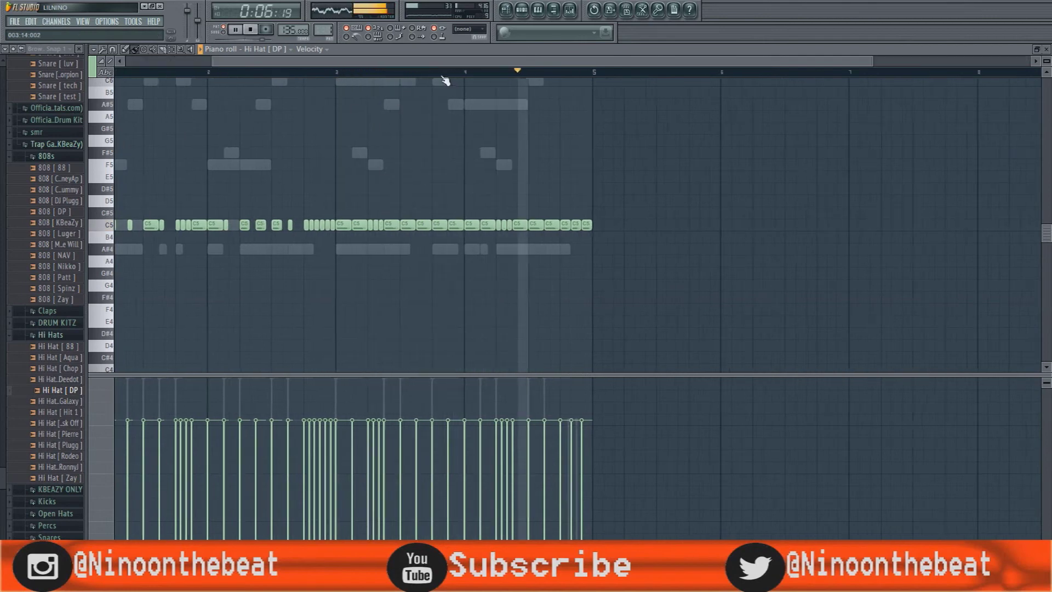
scroll(420, 75, down, 4)
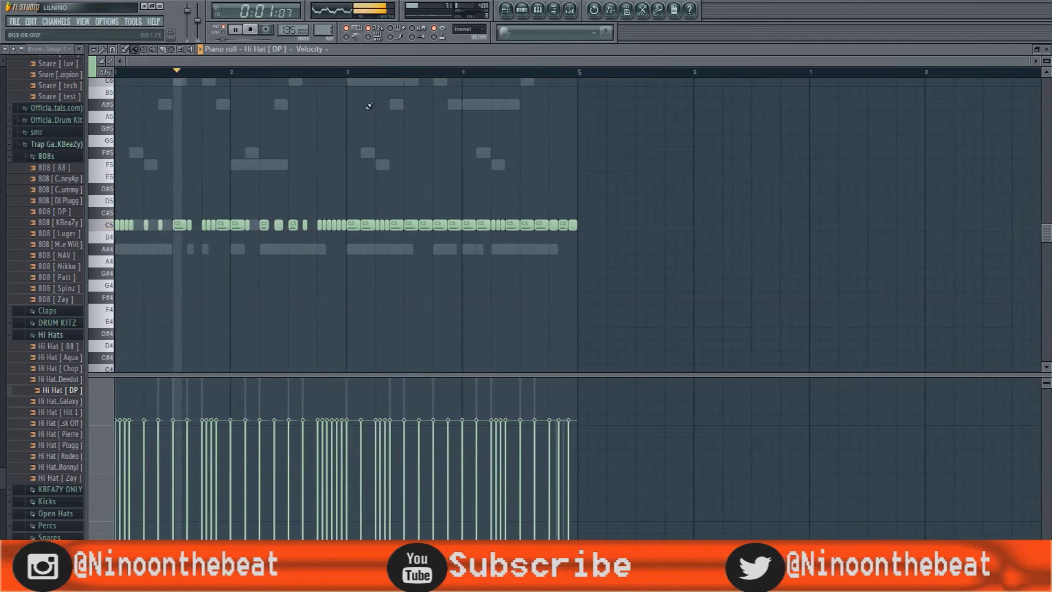
Step: Link the 808, kick, open hat, snare and hi-hat channels from mixer track 10 onward and load Fruity Soft Clipper on the Master track
click(522, 11)
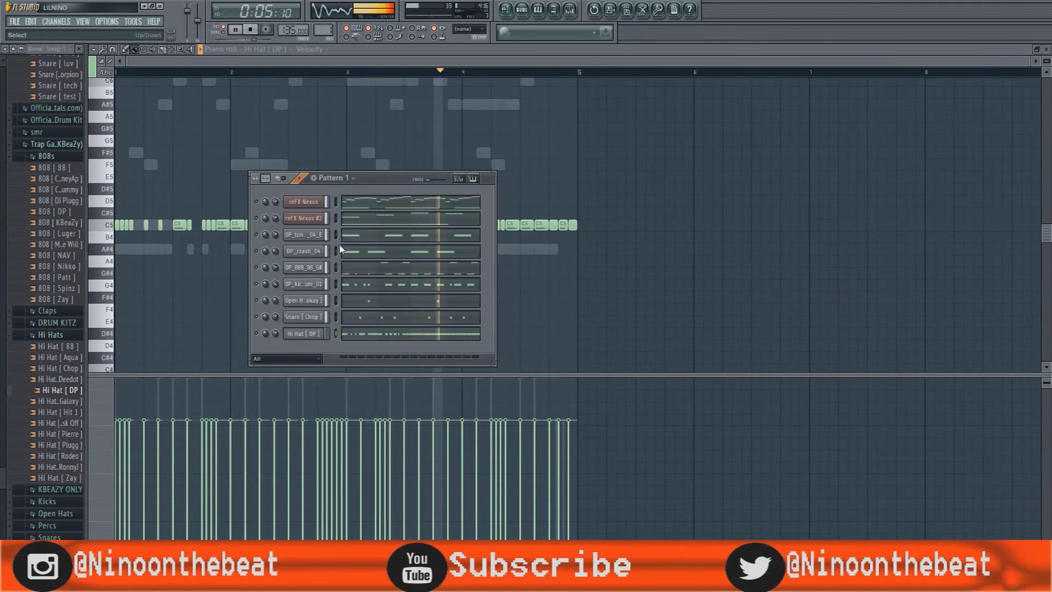
click(570, 11)
right_click(462, 356)
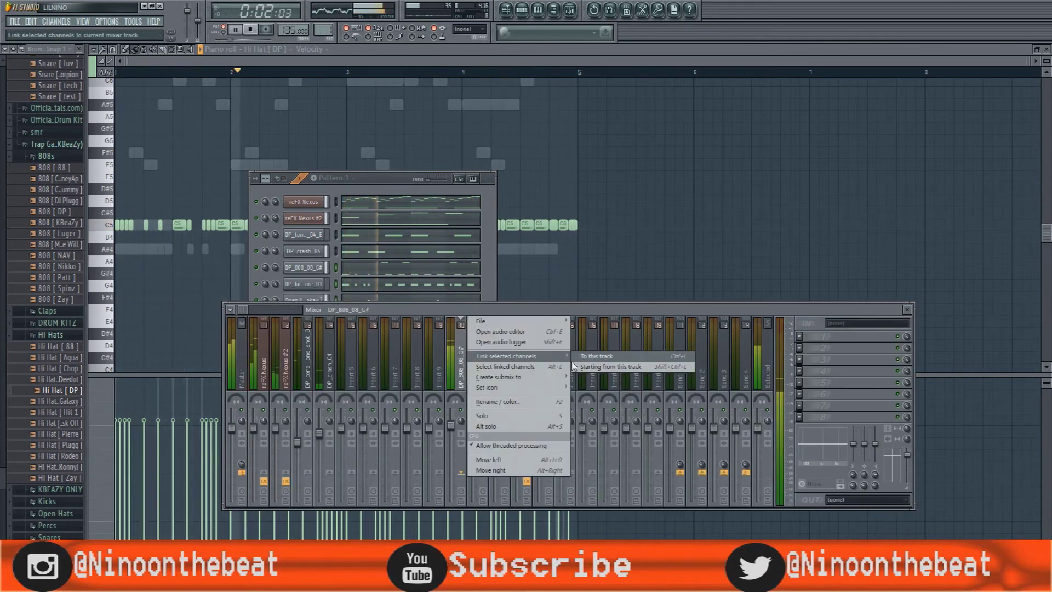
click(575, 367)
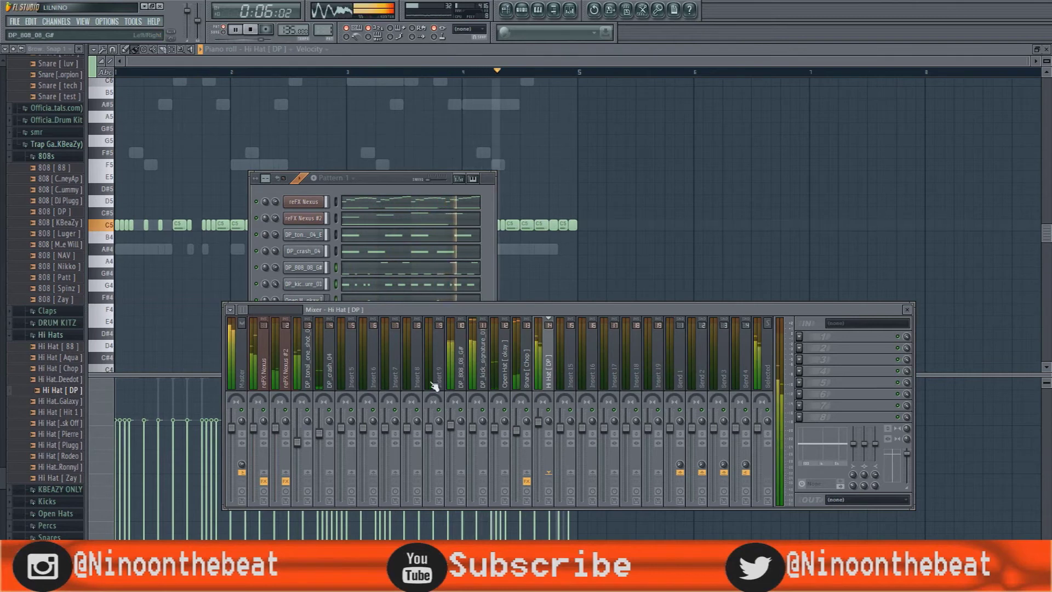
click(798, 336)
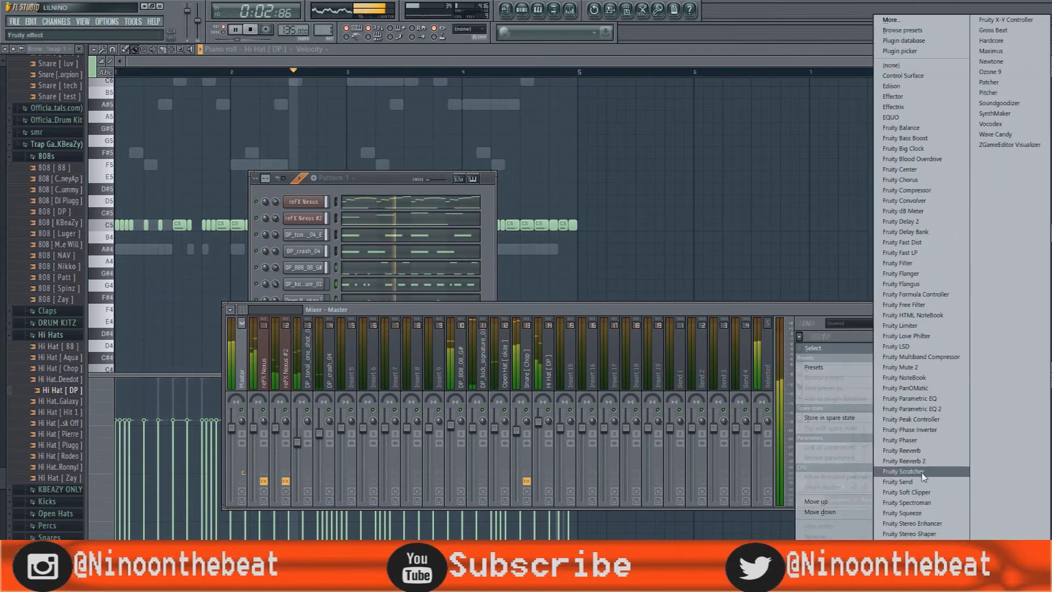
click(928, 493)
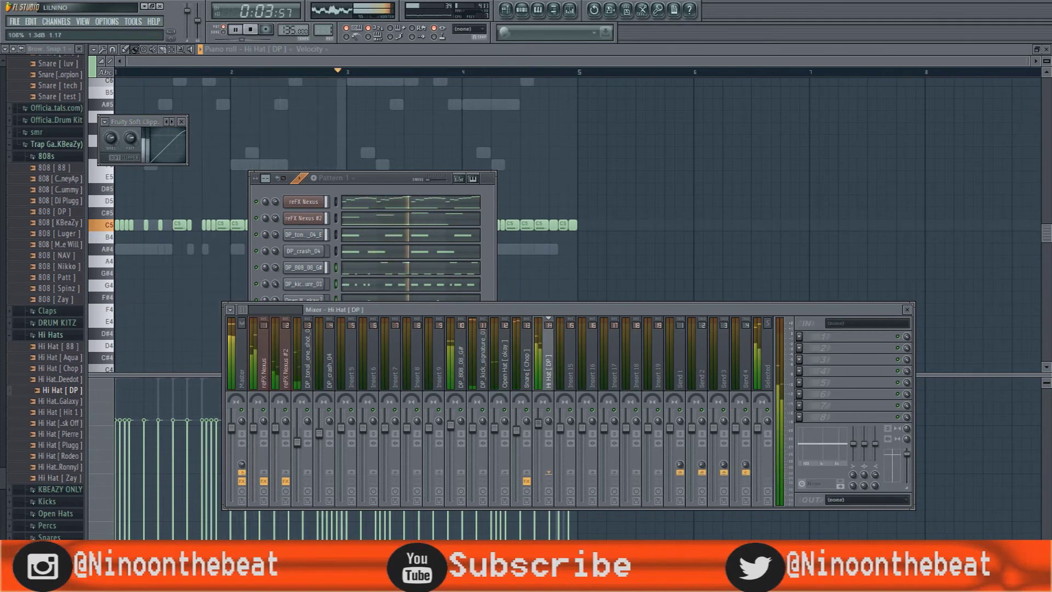
Step: Examine the Hi Hat [ DP ] channel's sample settings and return to its piano roll
click(306, 300)
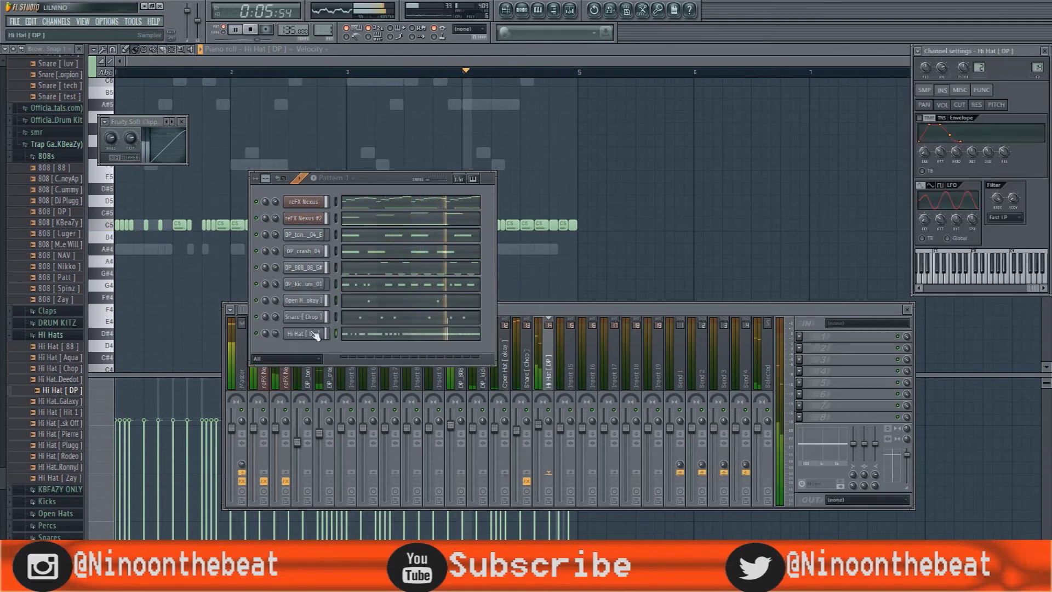
click(929, 93)
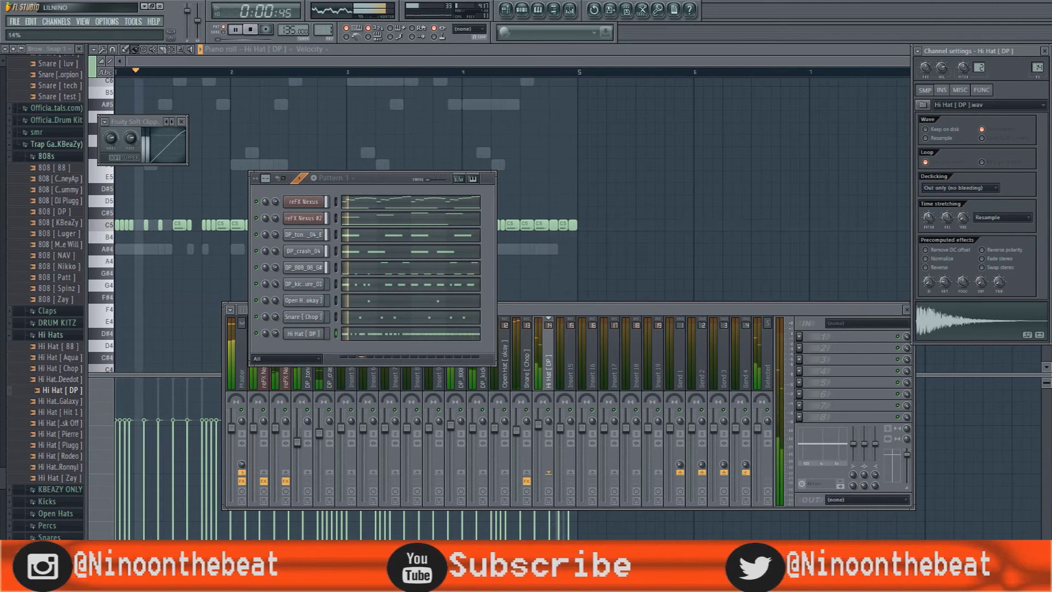
click(550, 366)
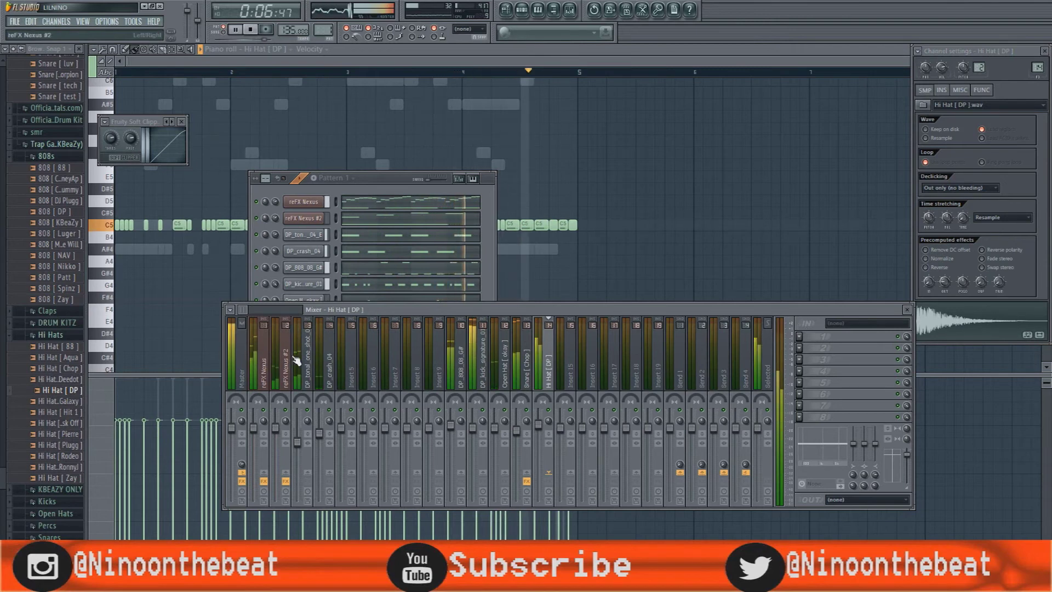
click(353, 50)
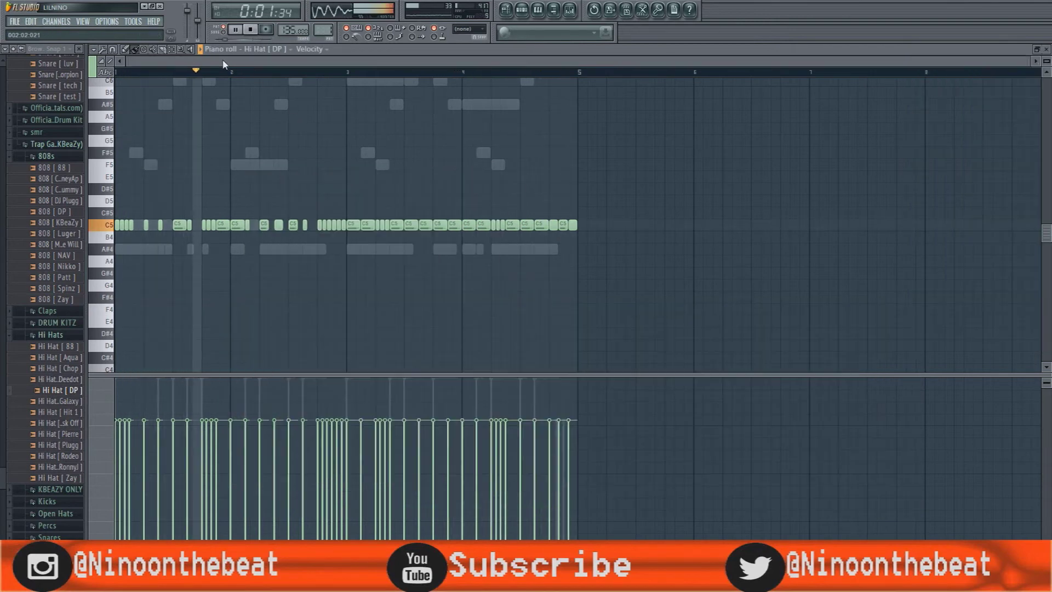
Step: Collapse the Hi Hats sample folder, expand Snares and preview Snare [ Juicy ] against the beat
key(F6)
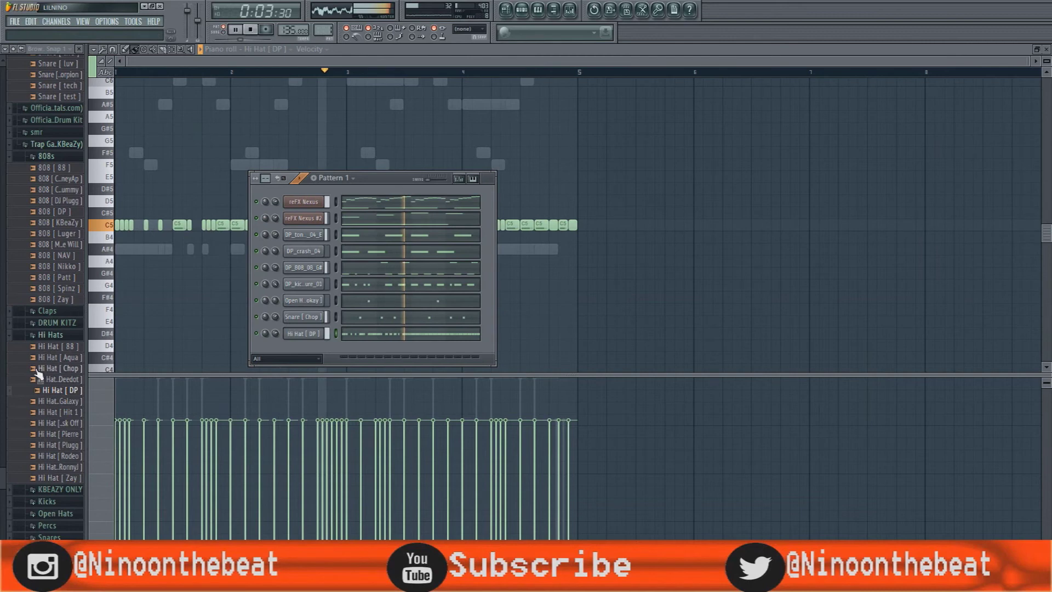
click(30, 335)
click(48, 394)
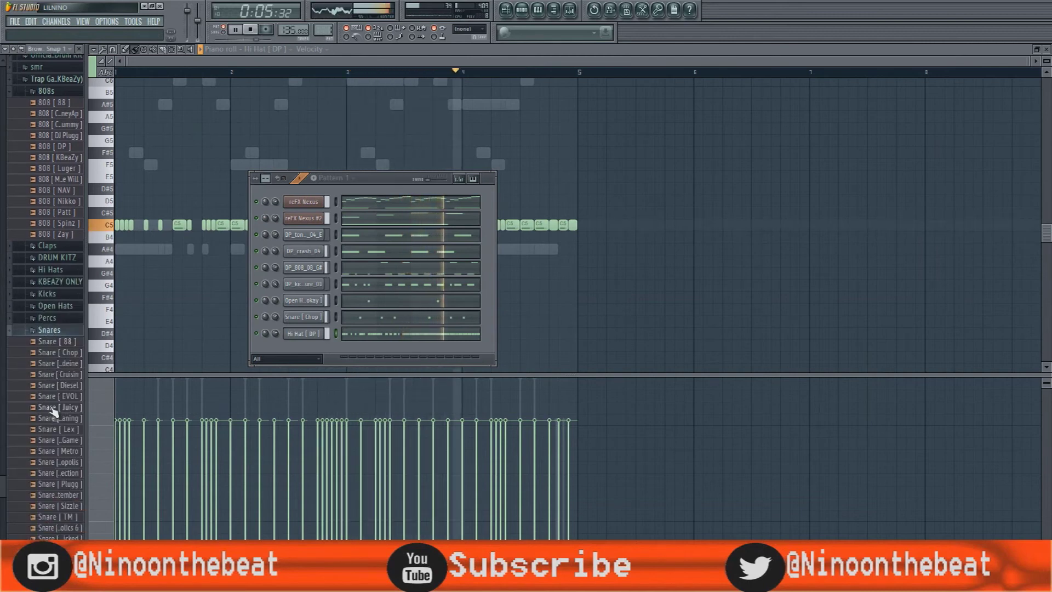
key(space)
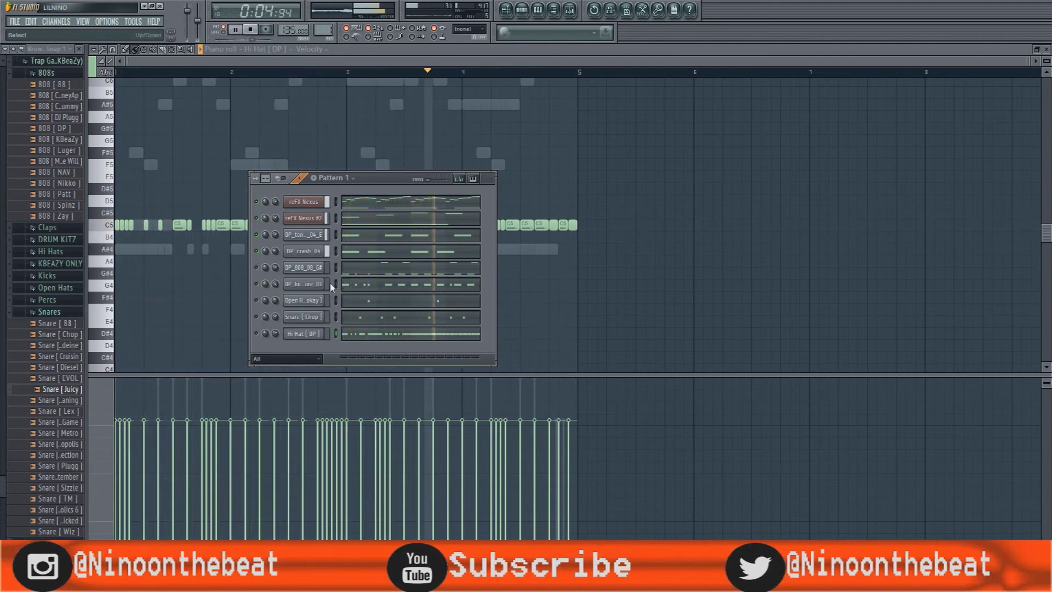
Step: Clone the Snare [ Chop ] channel and open the clone's piano roll
right_click(325, 313)
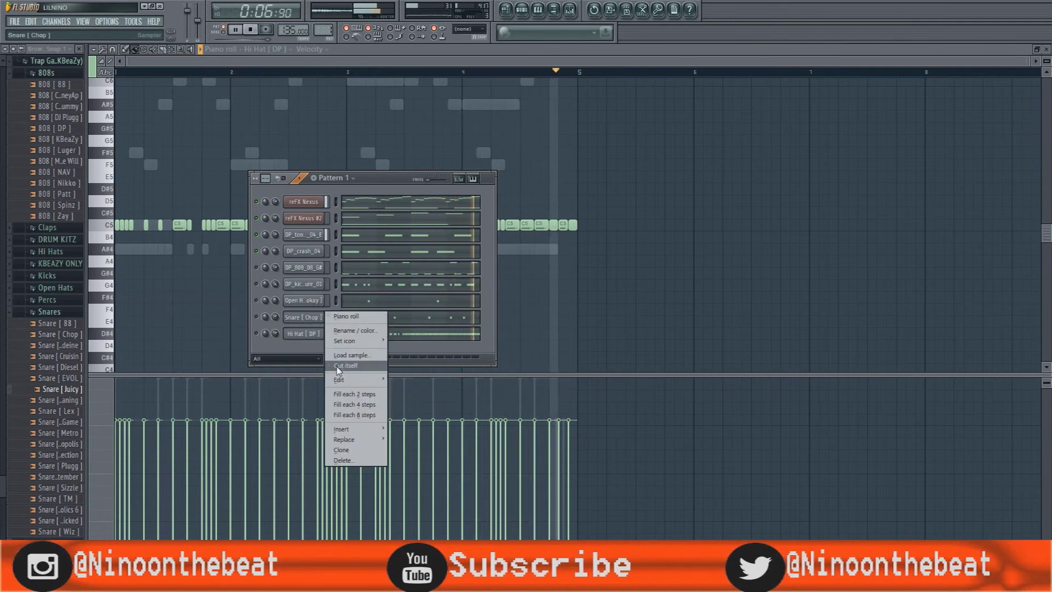
click(345, 449)
right_click(324, 328)
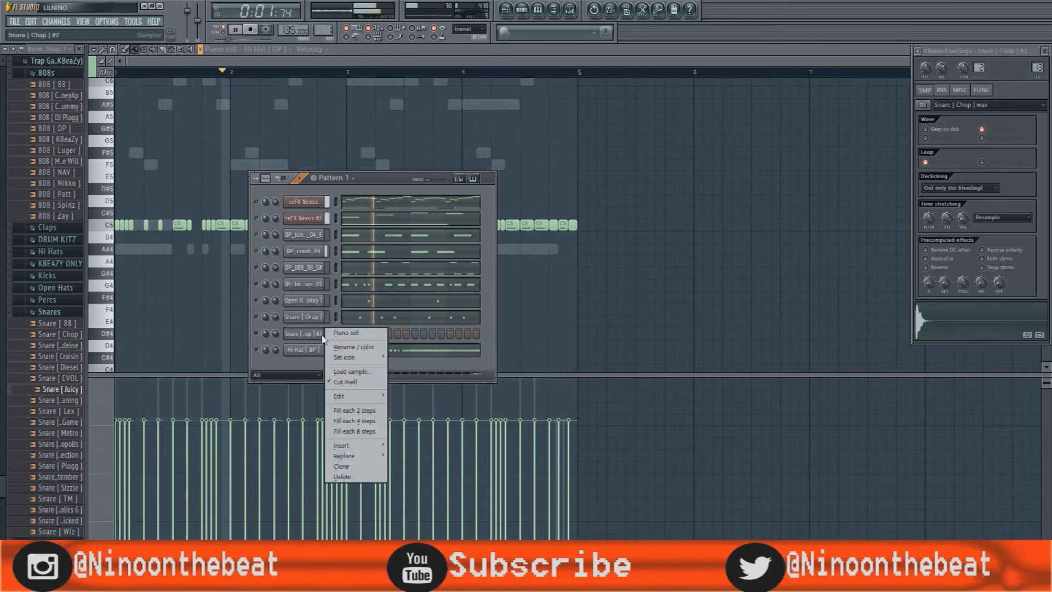
click(345, 333)
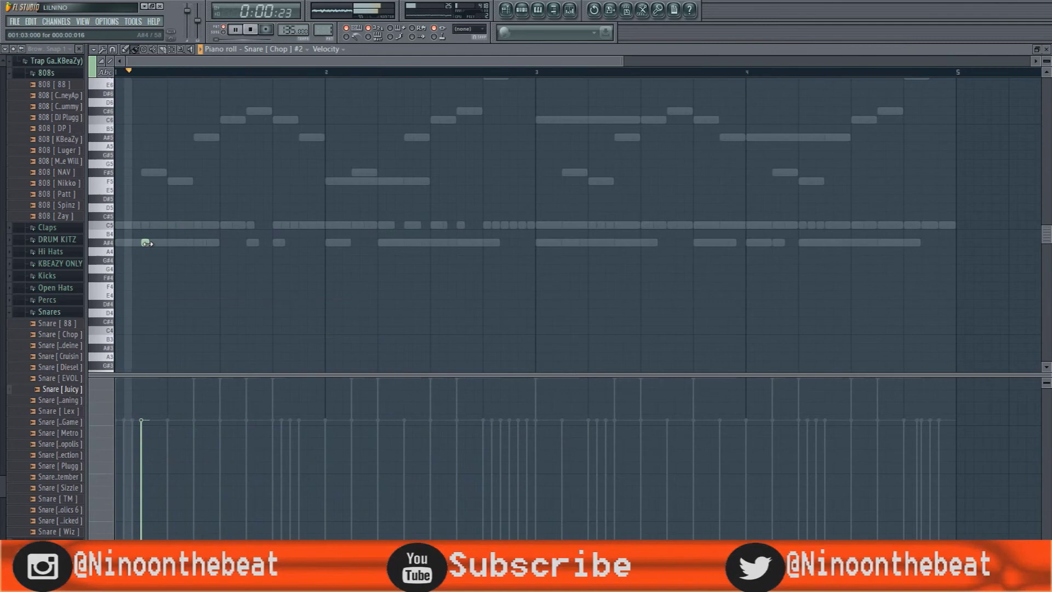
Step: Paint a roll of six C5 notes at the end of bar 1 in the cloned snare and slope their velocities downward
click(528, 14)
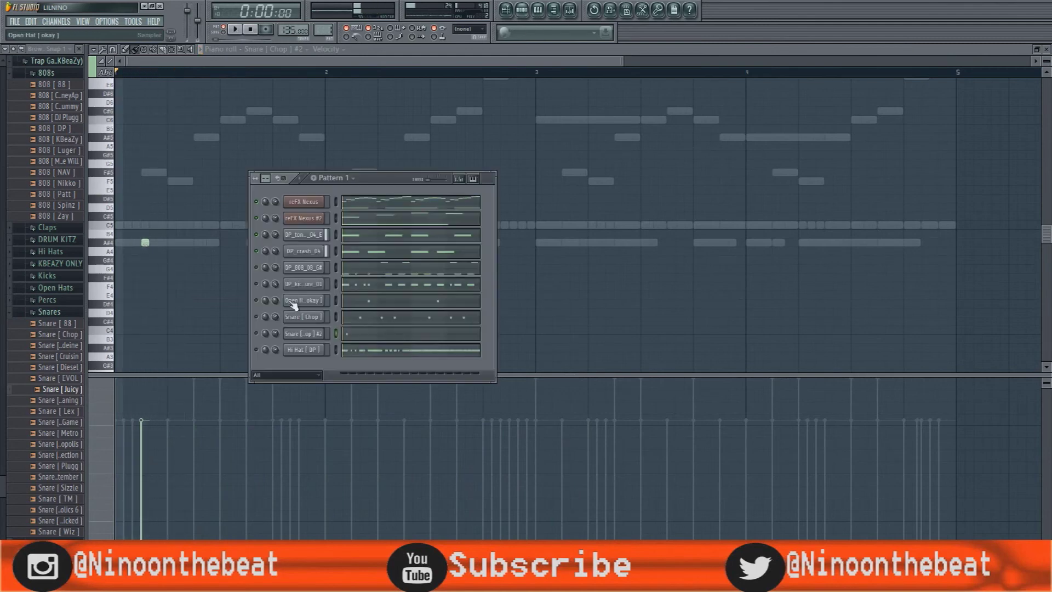
key(F6)
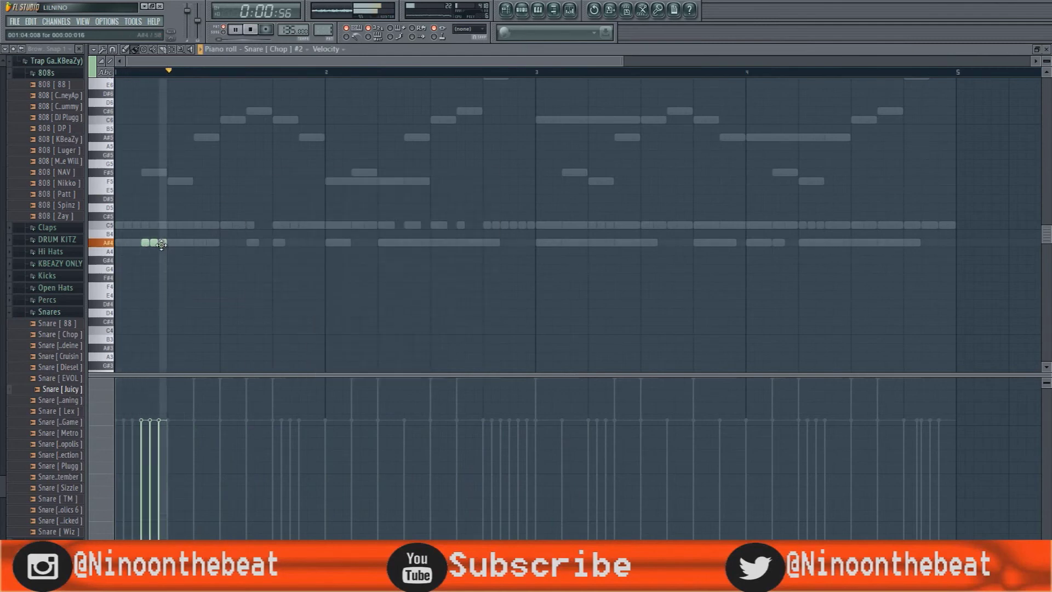
drag(277, 225, 322, 224)
key(space)
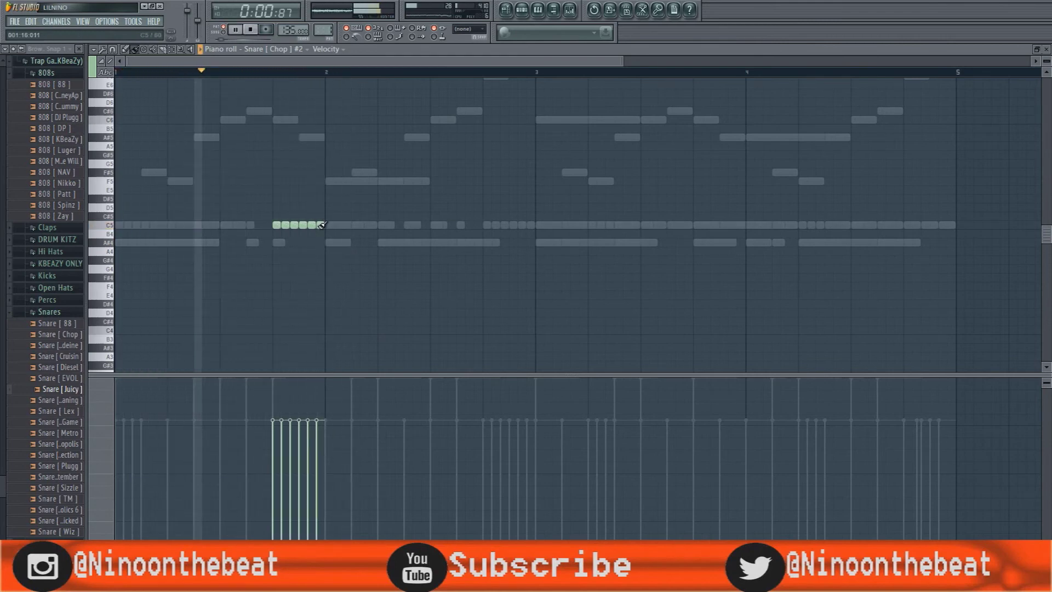
drag(273, 449, 317, 525)
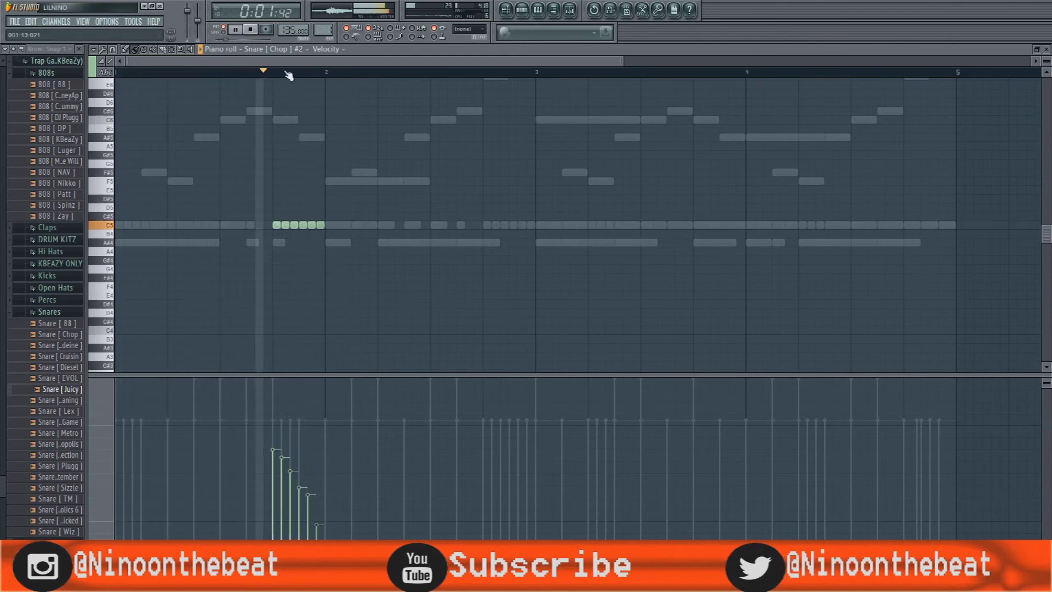
Step: Reshape the bar 1 snare roll's velocities into a steep rising ramp with a very soft first note
scroll(288, 75, down, 3)
drag(207, 496, 258, 395)
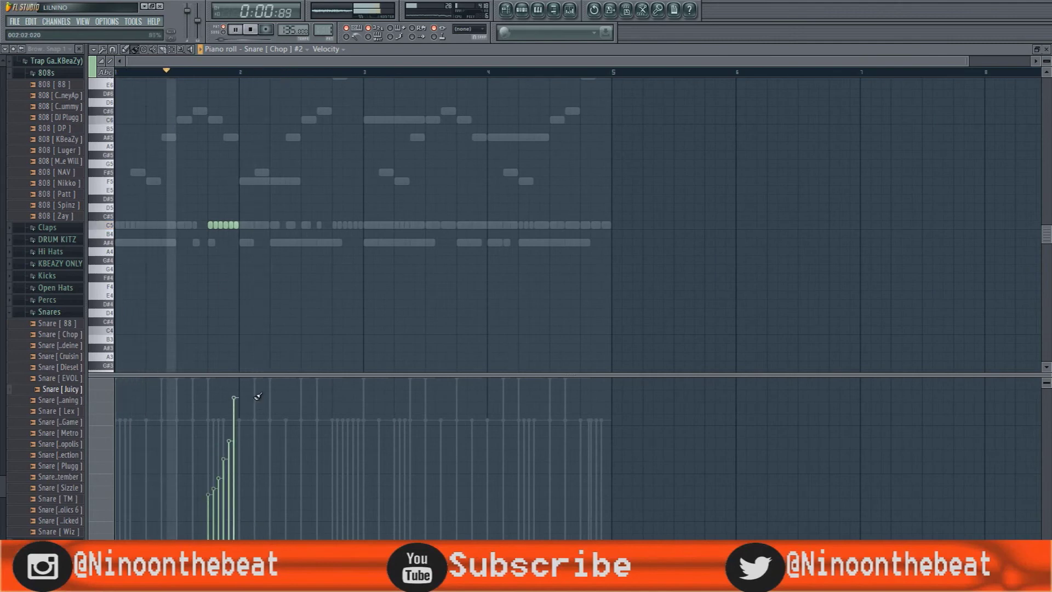
mouse_move(208, 476)
mouse_down()
mouse_move(251, 451)
mouse_move(234, 449)
mouse_up()
drag(208, 499, 235, 428)
key(space)
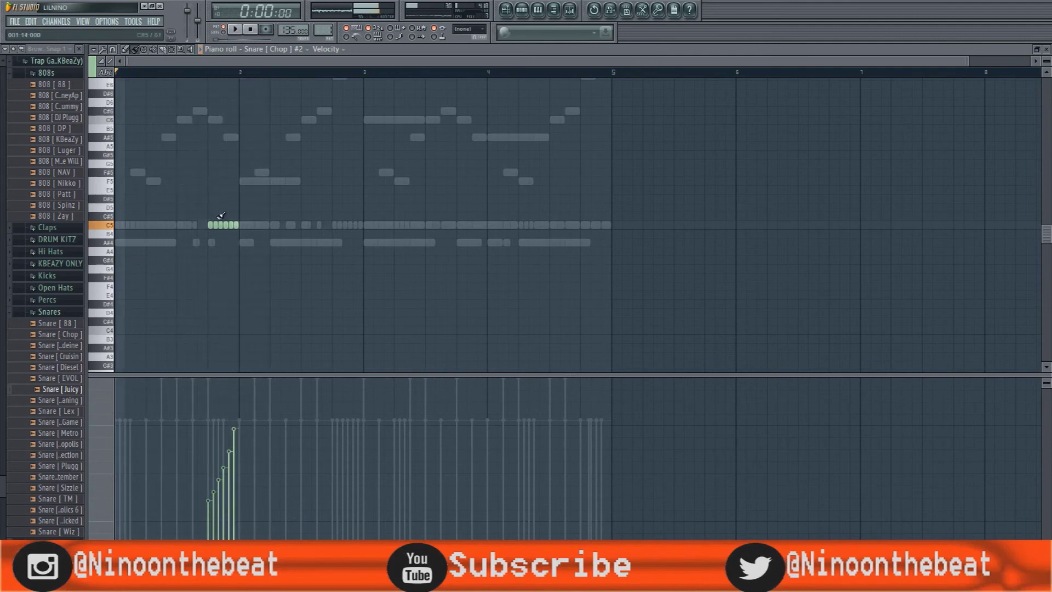
drag(218, 502, 209, 528)
key(space)
scroll(236, 76, up, 2)
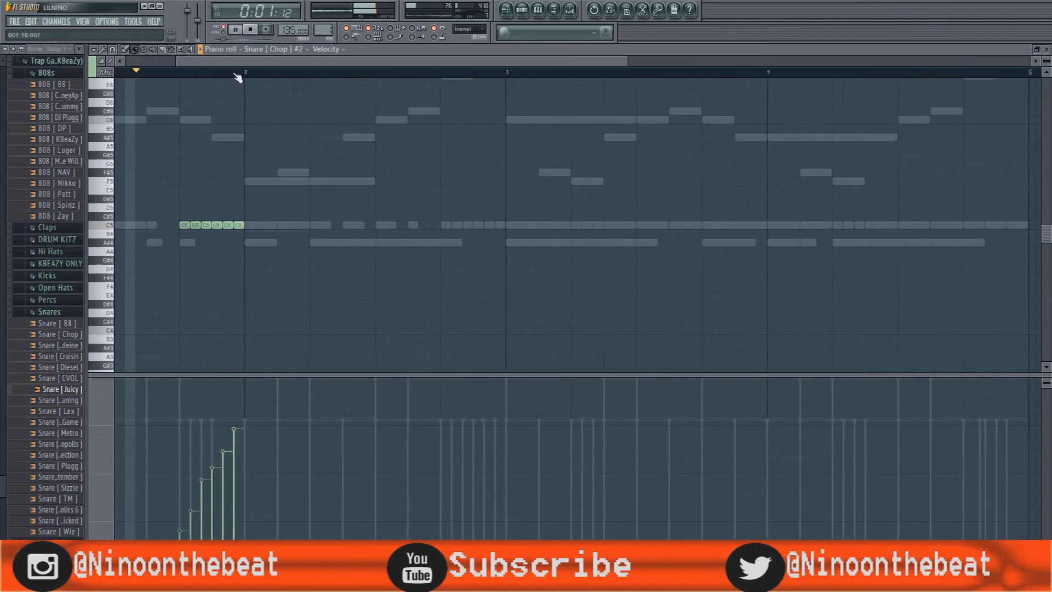
Step: Add three spaced C5 snare notes at the end of bar 2 and a rising-velocity six-note roll at the end of bar 3
scroll(236, 77, down, 3)
click(320, 216)
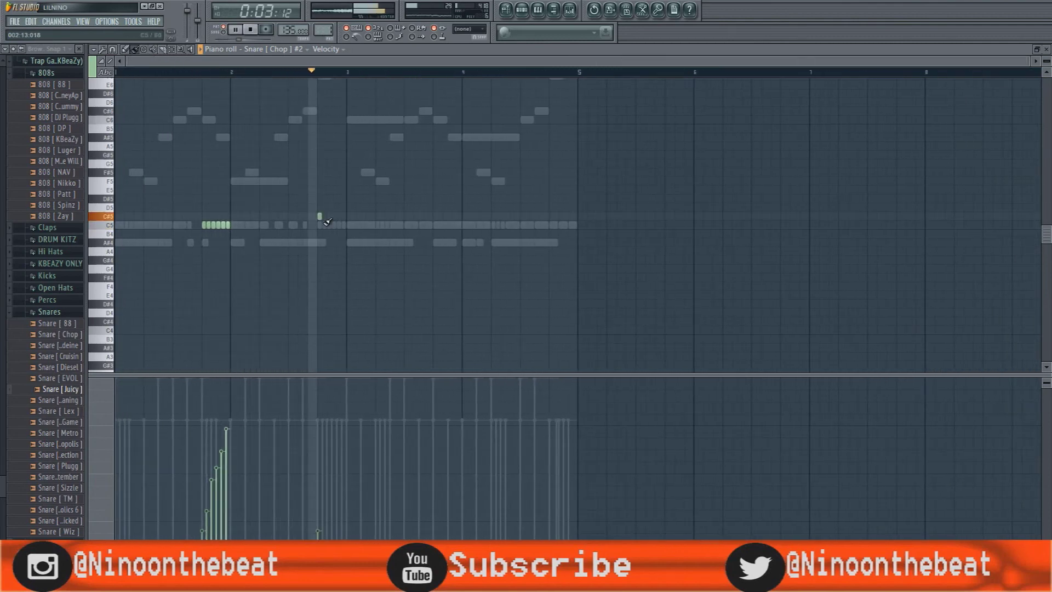
drag(320, 217, 338, 224)
right_click(329, 225)
click(329, 225)
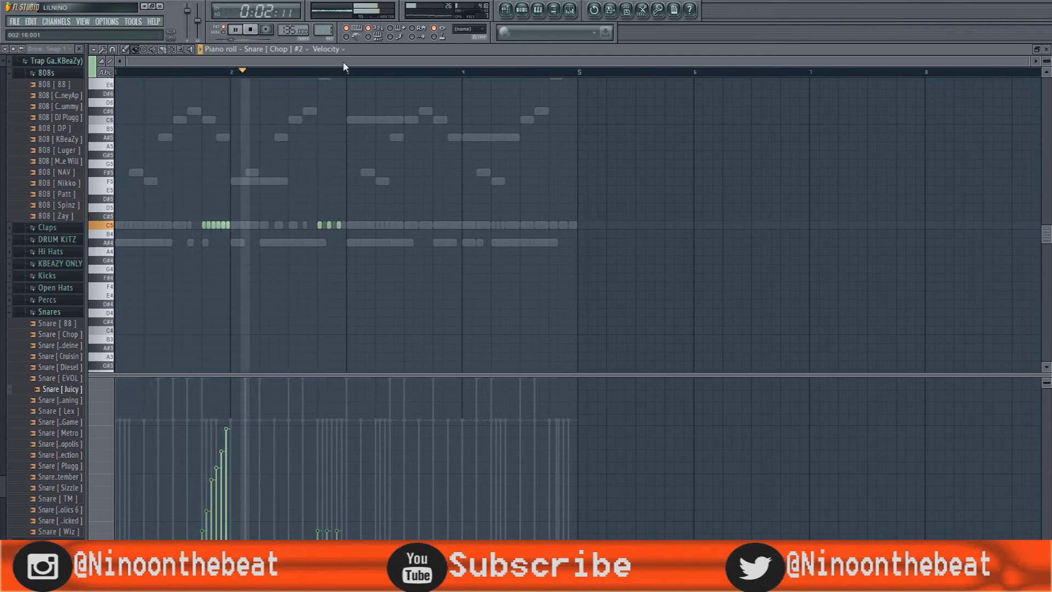
drag(316, 419, 337, 419)
drag(434, 225, 461, 224)
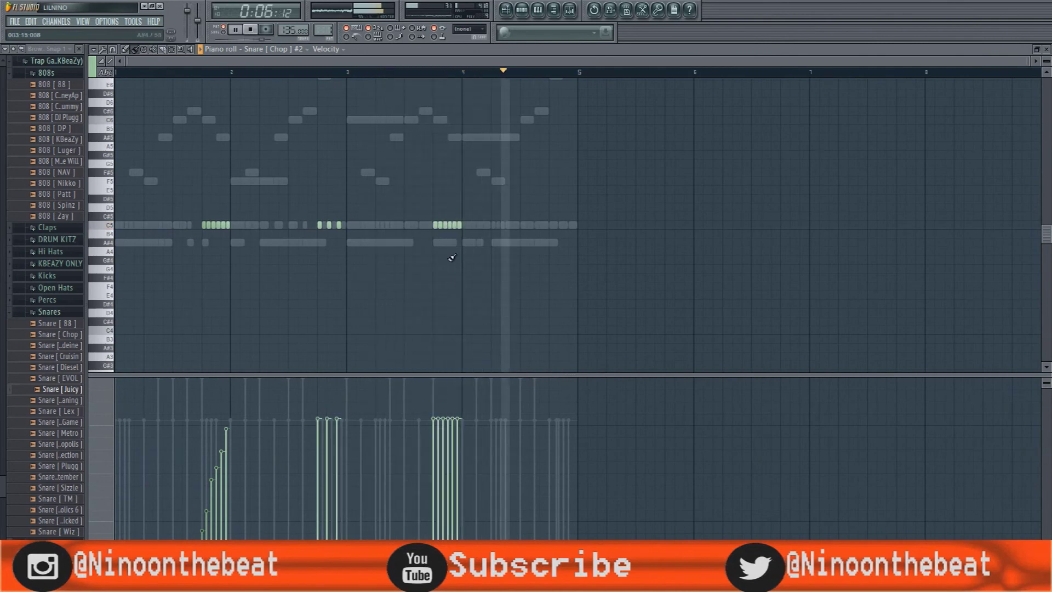
drag(459, 470, 435, 490)
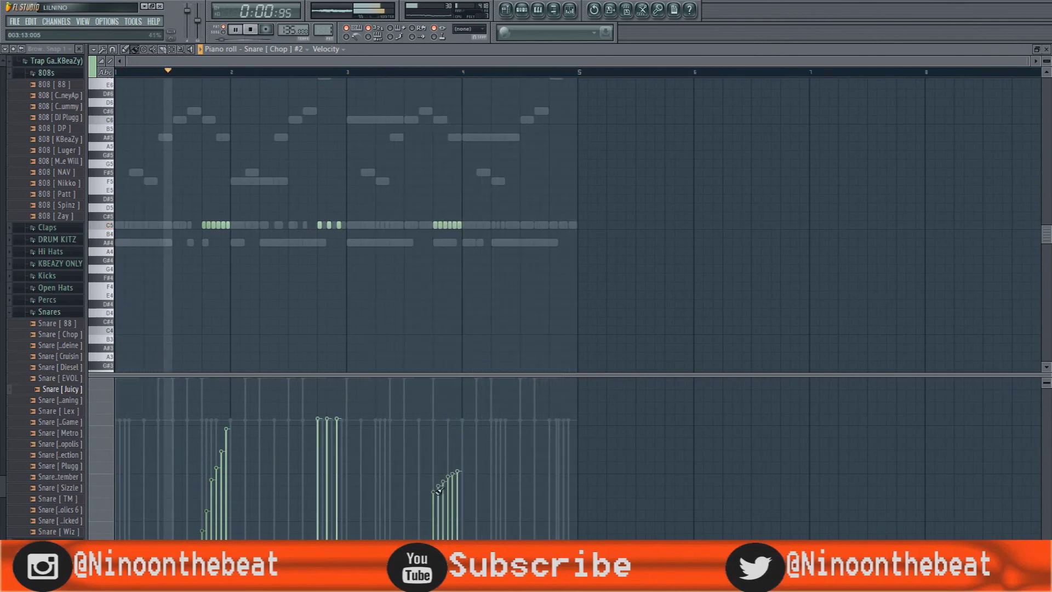
Step: Thin the bar 1 snare roll to two notes and give the three bar 2 notes softer, slightly rising velocities
right_click(209, 225)
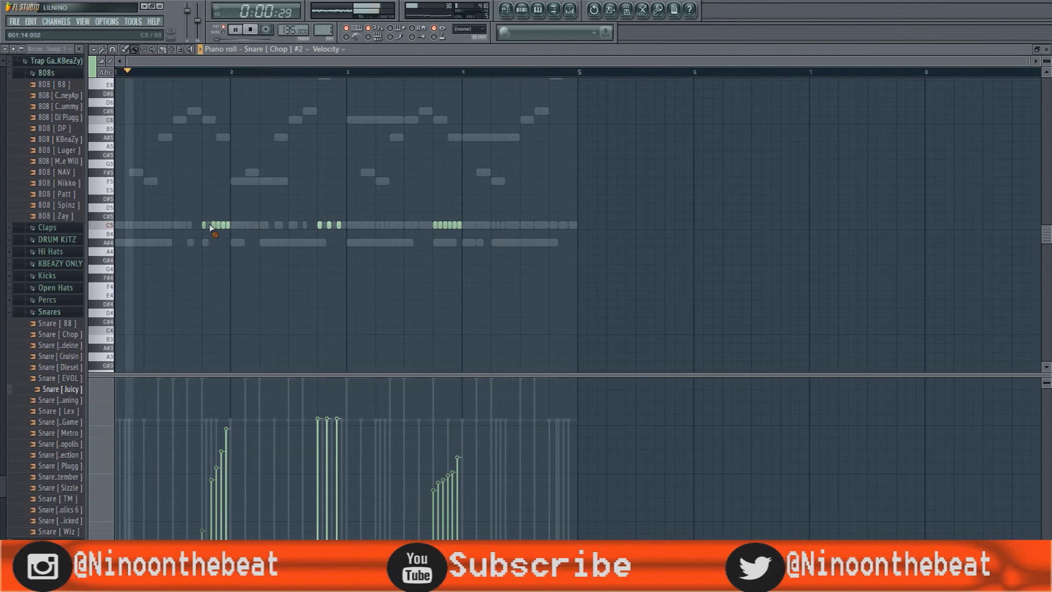
right_click(213, 226)
right_click(218, 225)
right_click(221, 225)
right_click(225, 224)
right_click(228, 224)
click(224, 225)
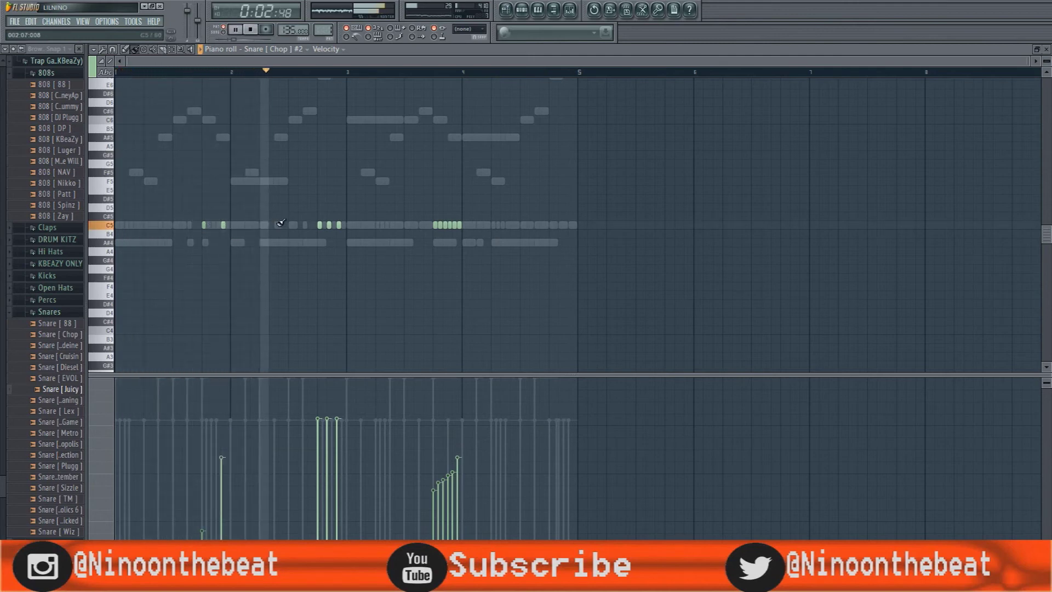
drag(318, 458, 338, 442)
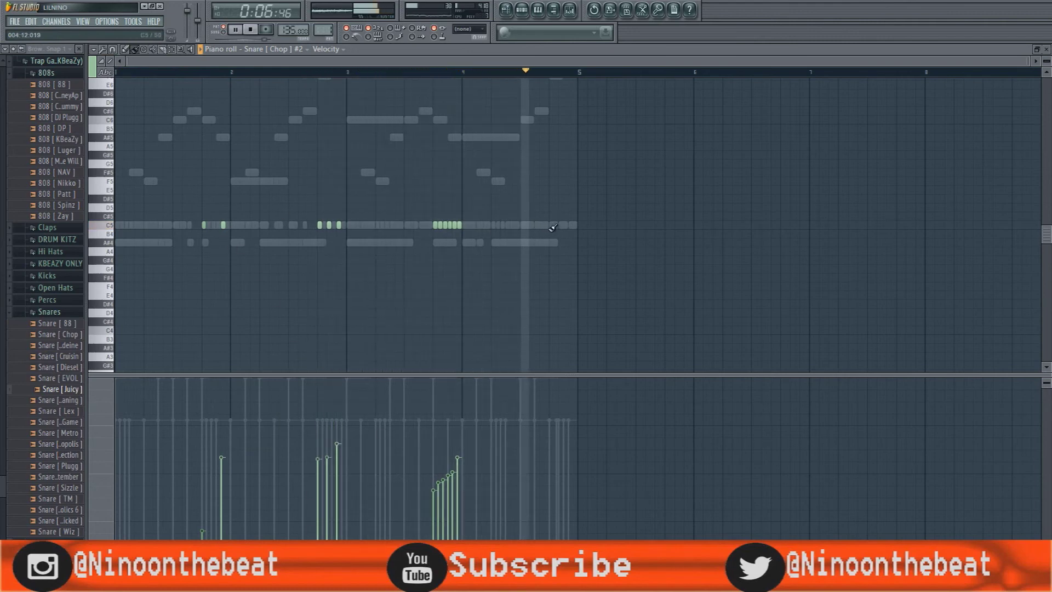
Step: Remove the remaining bar 1 notes and the bar 3 roll from the cloned snare
key(ctrl+z)
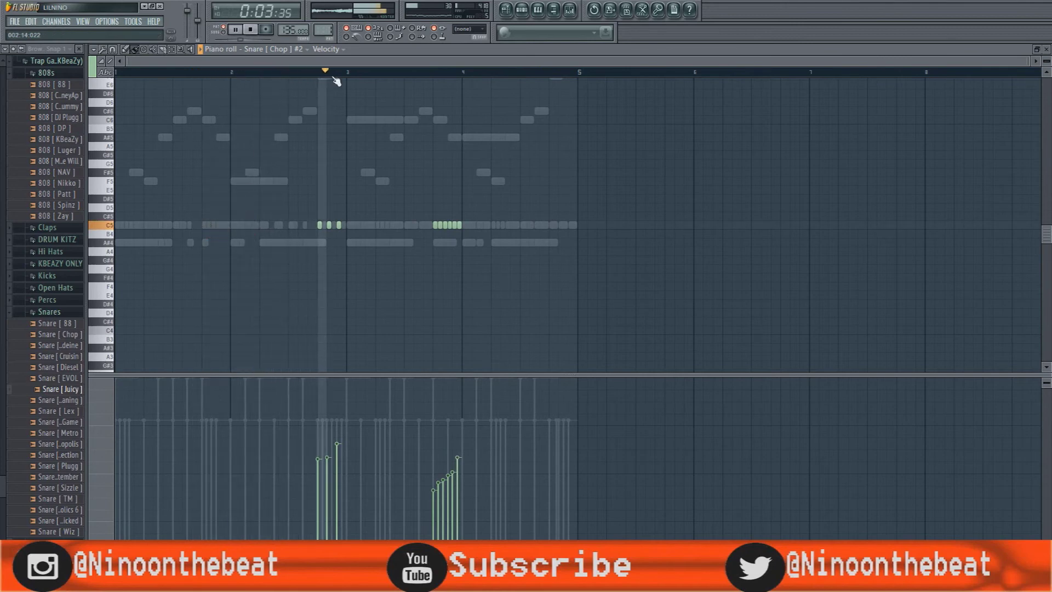
key(ctrl+z)
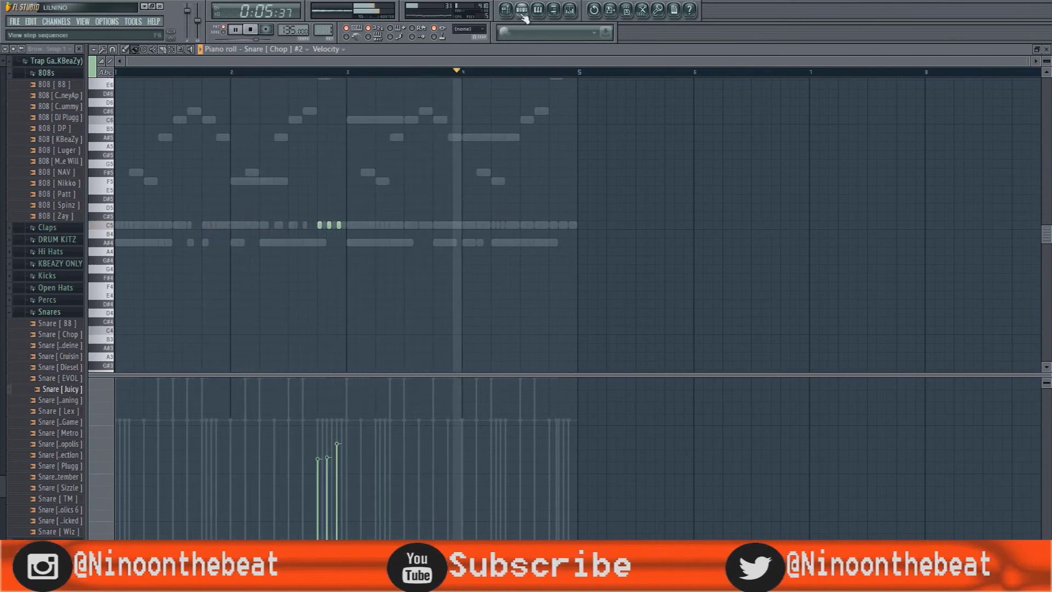
key(F6)
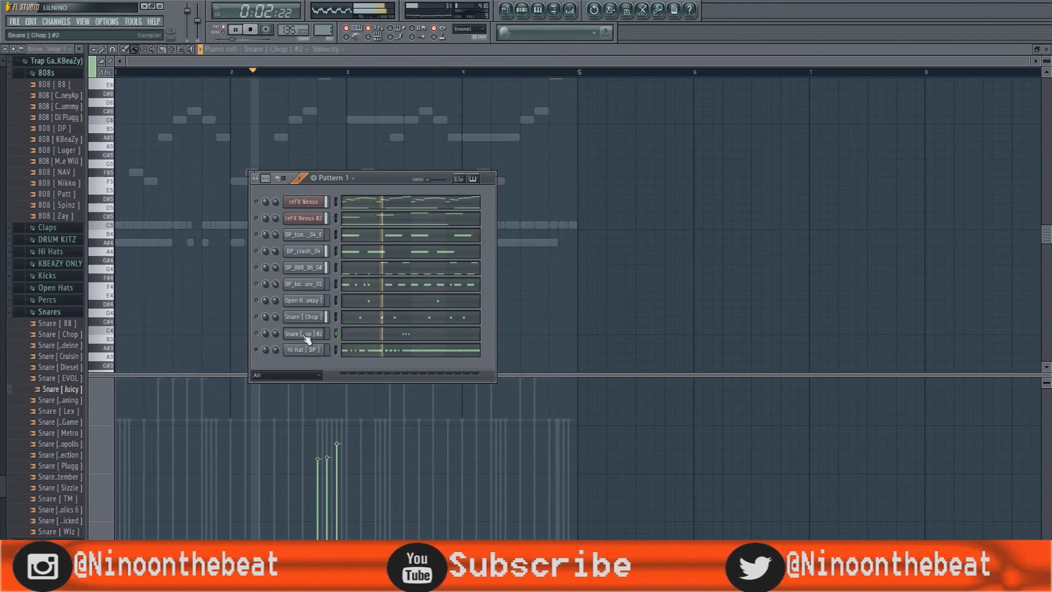
right_click(329, 332)
click(290, 60)
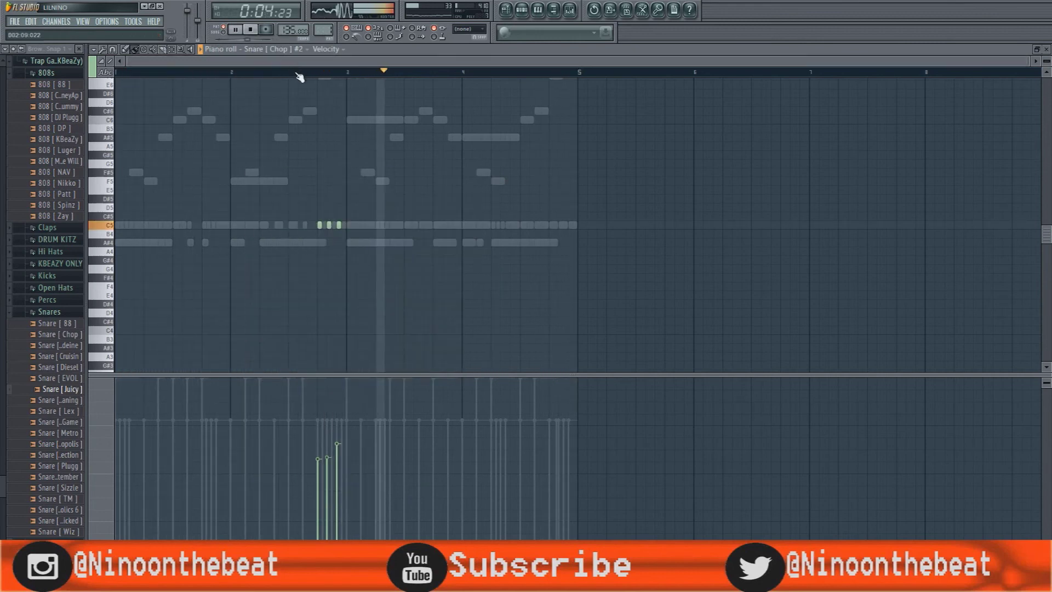
Step: Add a roll of four C5 snare notes at the end of bar 4 and replay the pattern from the start
click(554, 224)
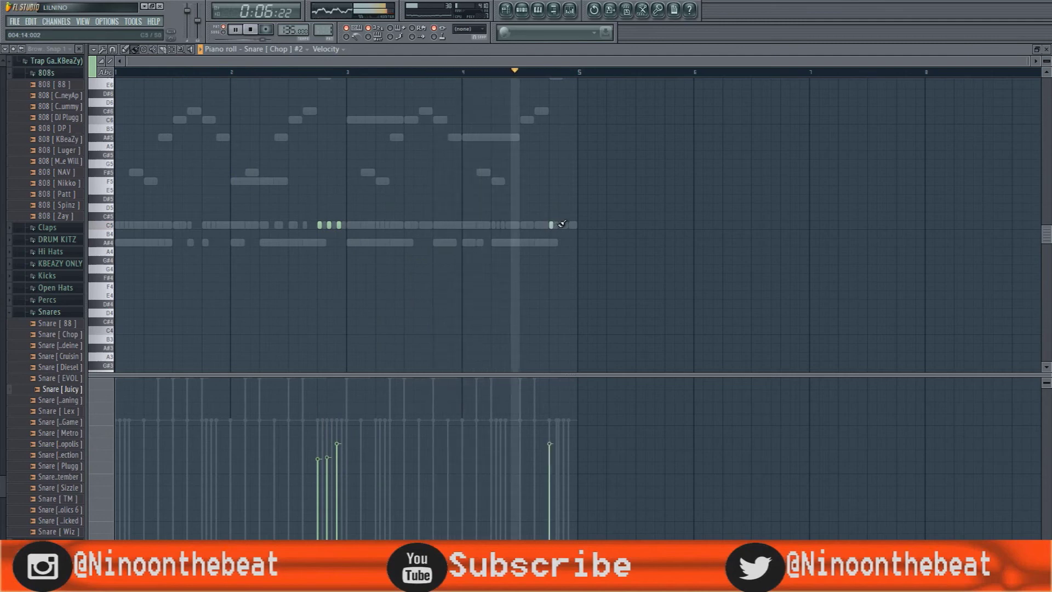
click(565, 225)
scroll(578, 74, up, 1)
scroll(579, 75, up, 2)
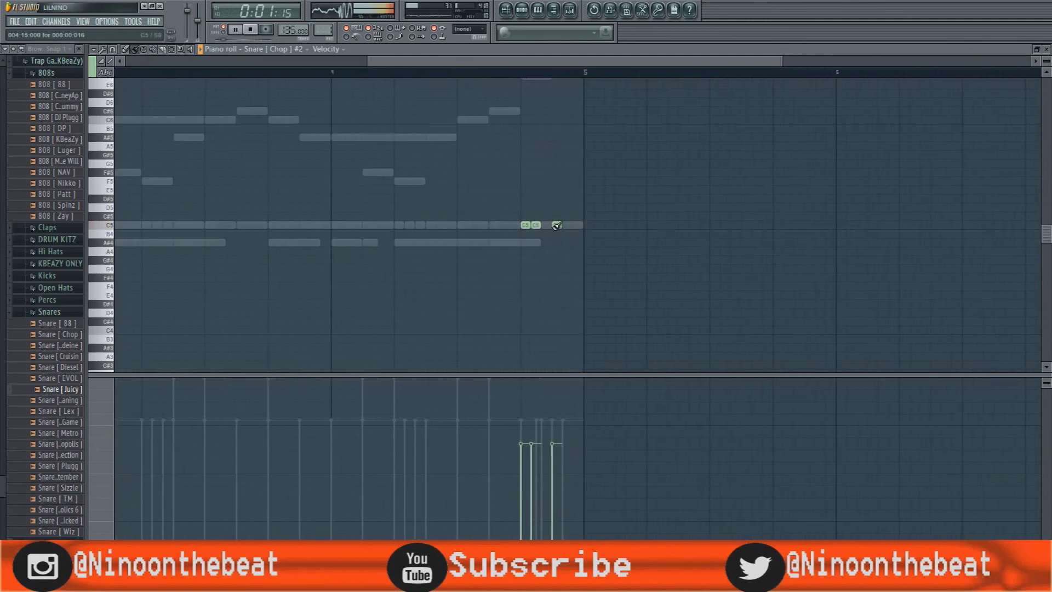
scroll(500, 74, down, 2)
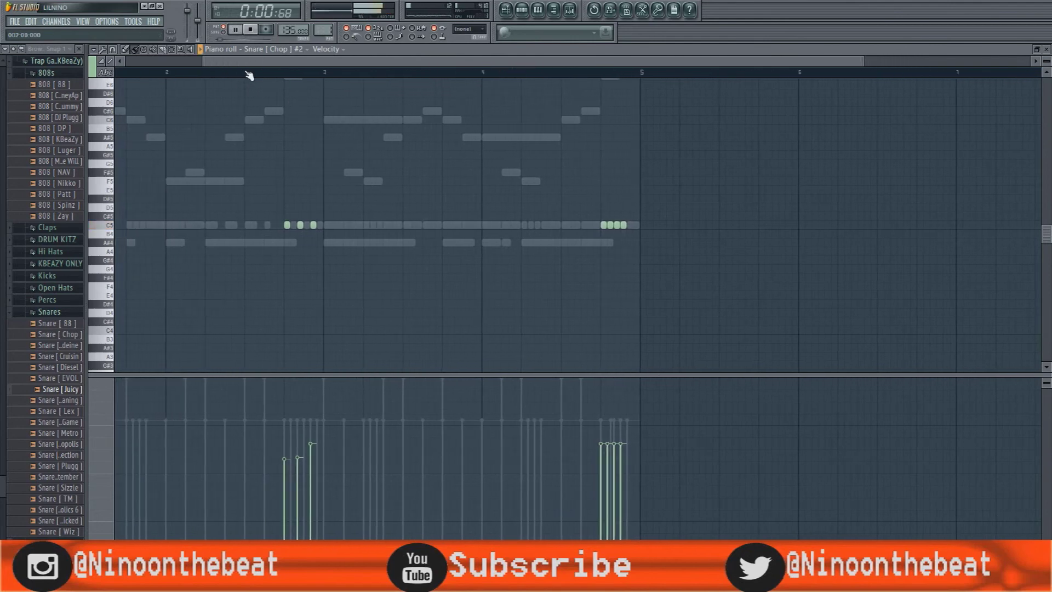
scroll(248, 78, down, 1)
click(250, 29)
click(245, 30)
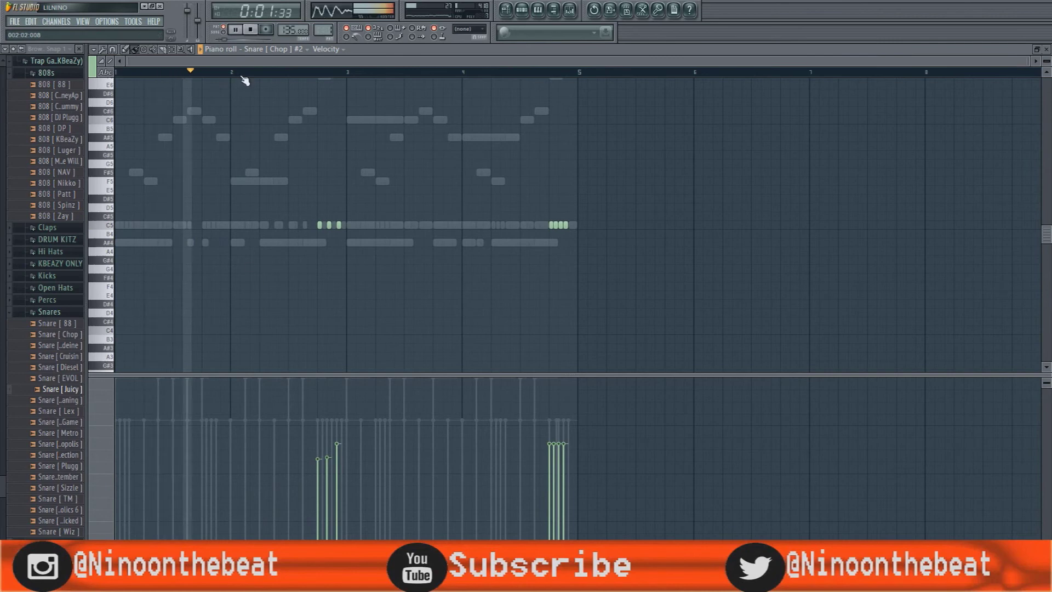
Step: Try a single extra C5 snare note near the end of bar 1 during playback, then delete it
key(space)
click(219, 225)
key(space)
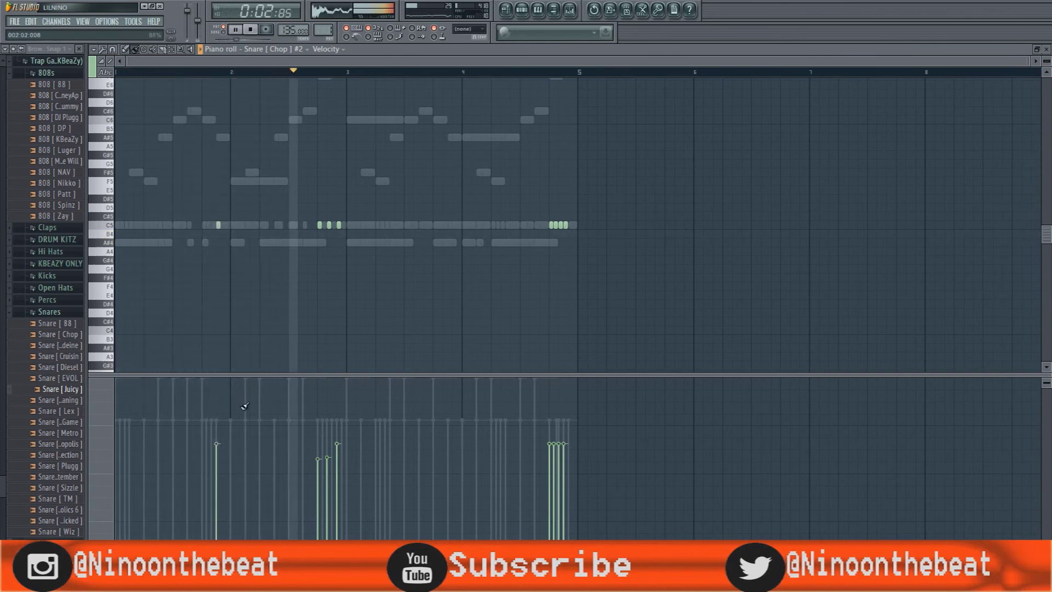
right_click(218, 225)
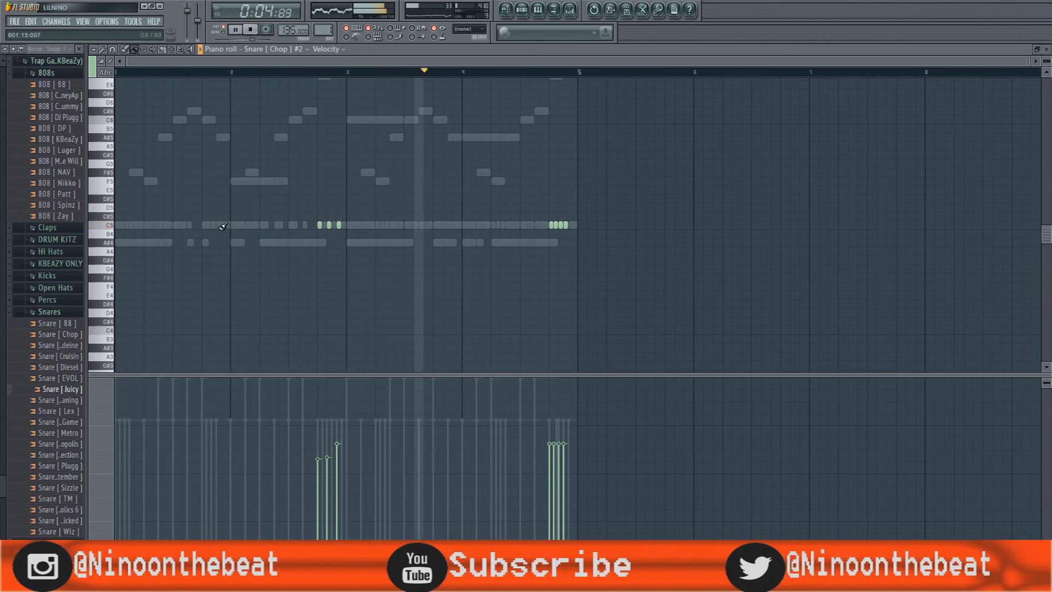
Step: Delete the three snare notes at the end of bar 2, trying a four-note C5 roll there and erasing it
scroll(368, 75, up, 1)
right_click(334, 224)
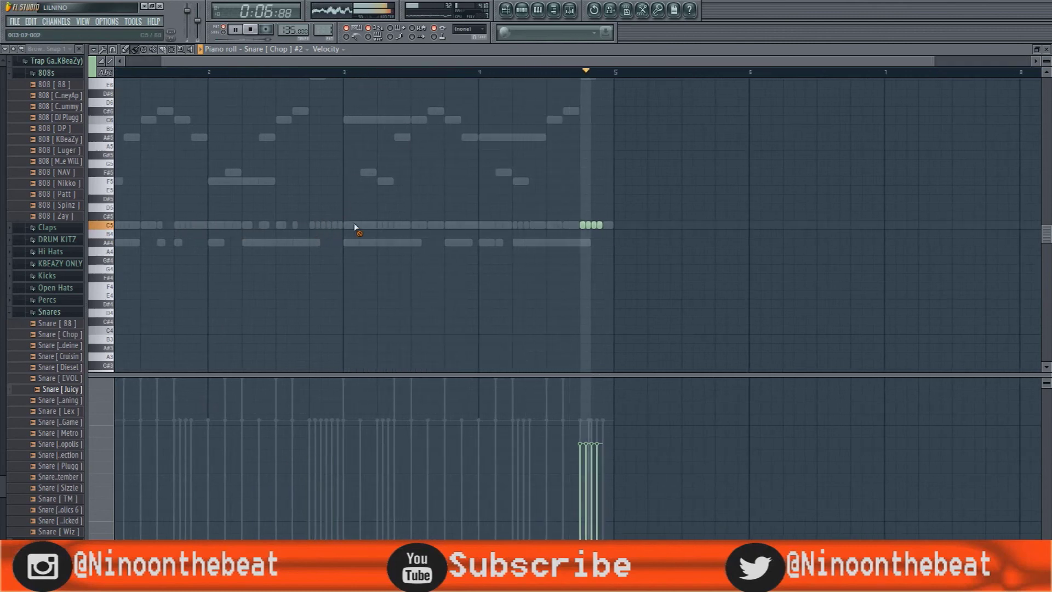
click(312, 224)
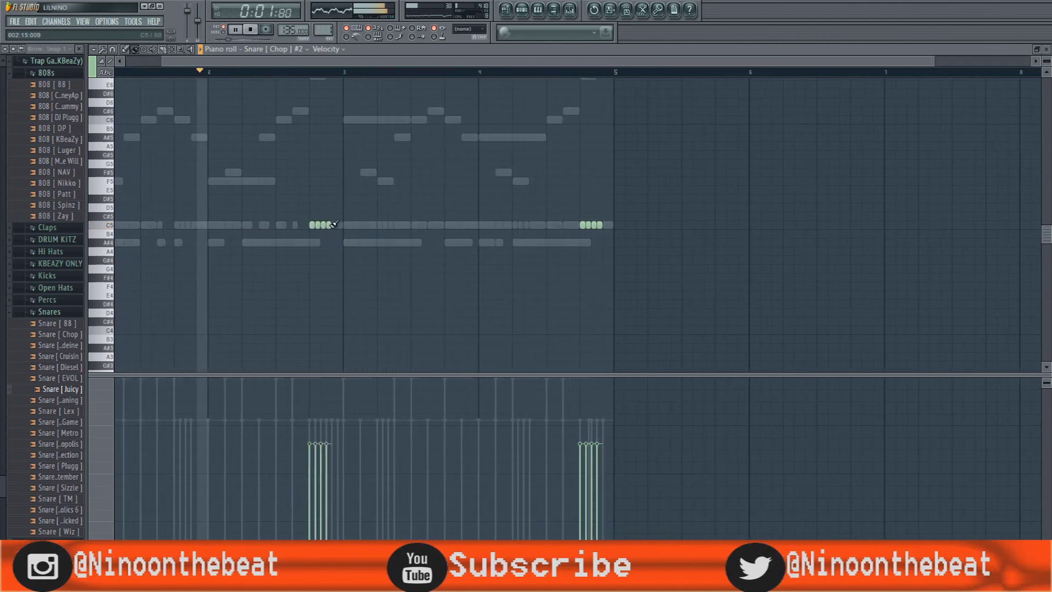
right_click(317, 226)
right_click(316, 228)
Step: Shape the velocities of the four-note snare roll at the end of bar 4 into a rising ramp
click(579, 495)
click(592, 484)
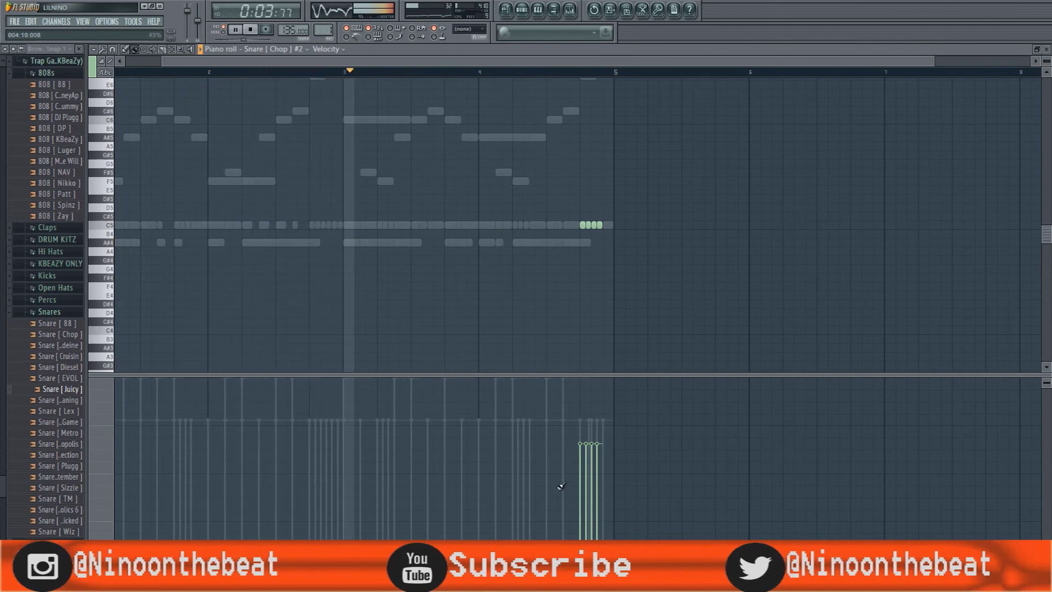
drag(577, 489, 616, 432)
Step: Delete the cloned Snare [ Chop ] #2 channel from the pattern
click(521, 10)
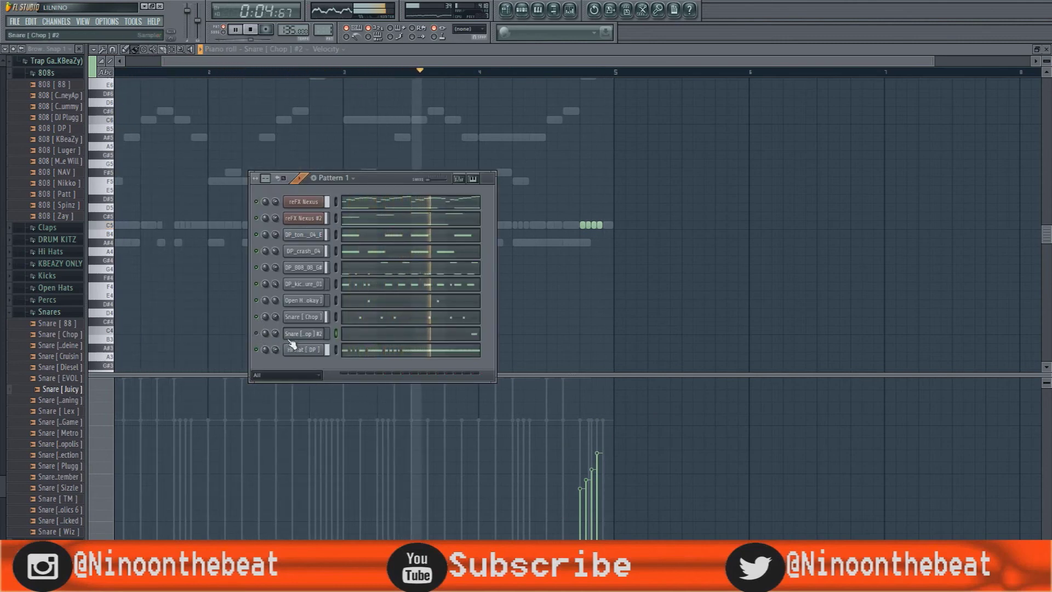
right_click(322, 332)
click(354, 476)
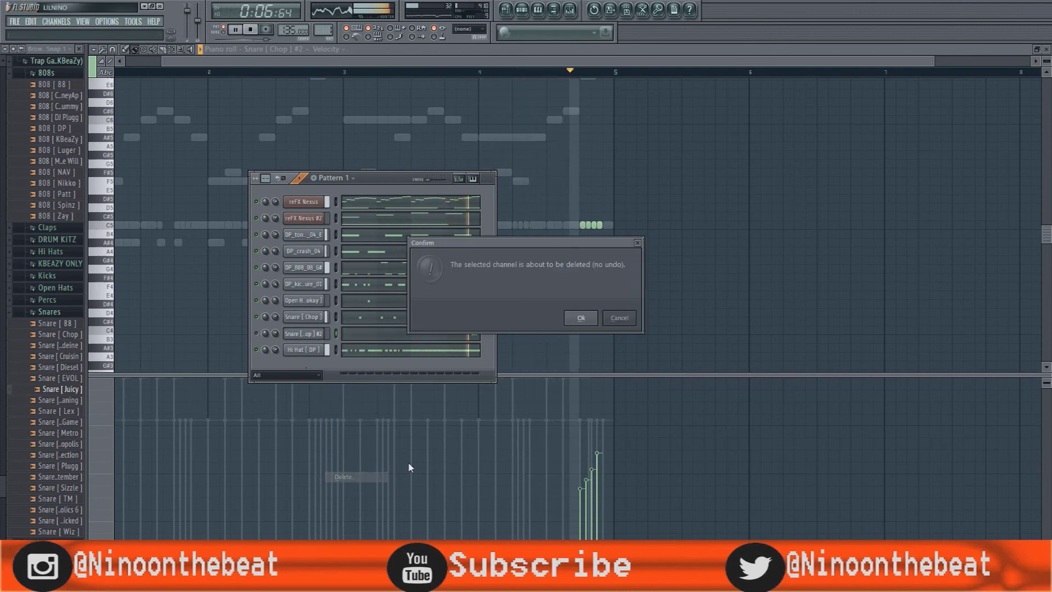
click(581, 317)
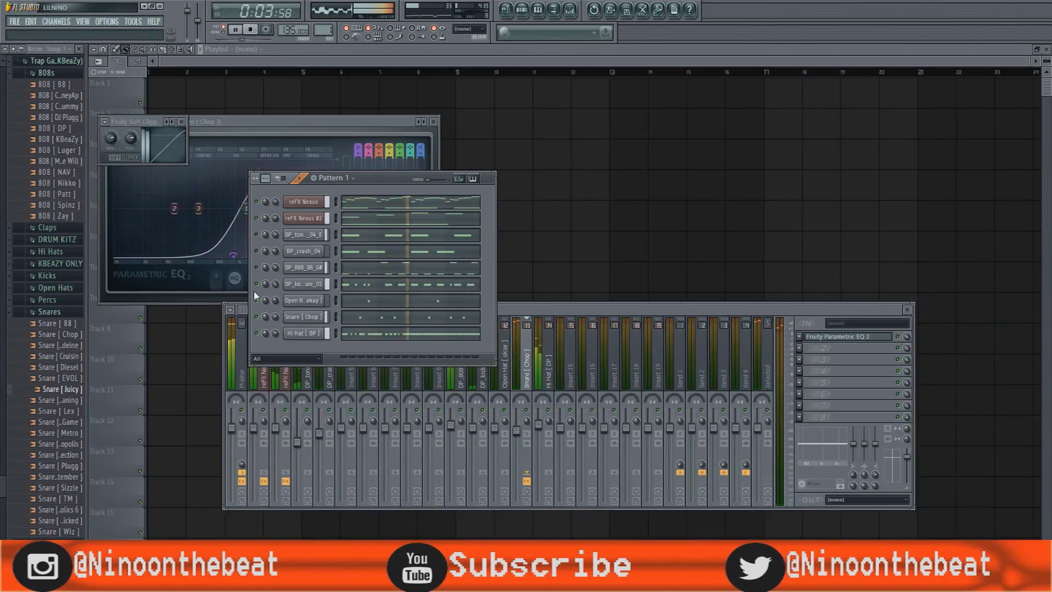
Step: Clone the first reFX Nexus channel and copy its melody into the clone
right_click(323, 200)
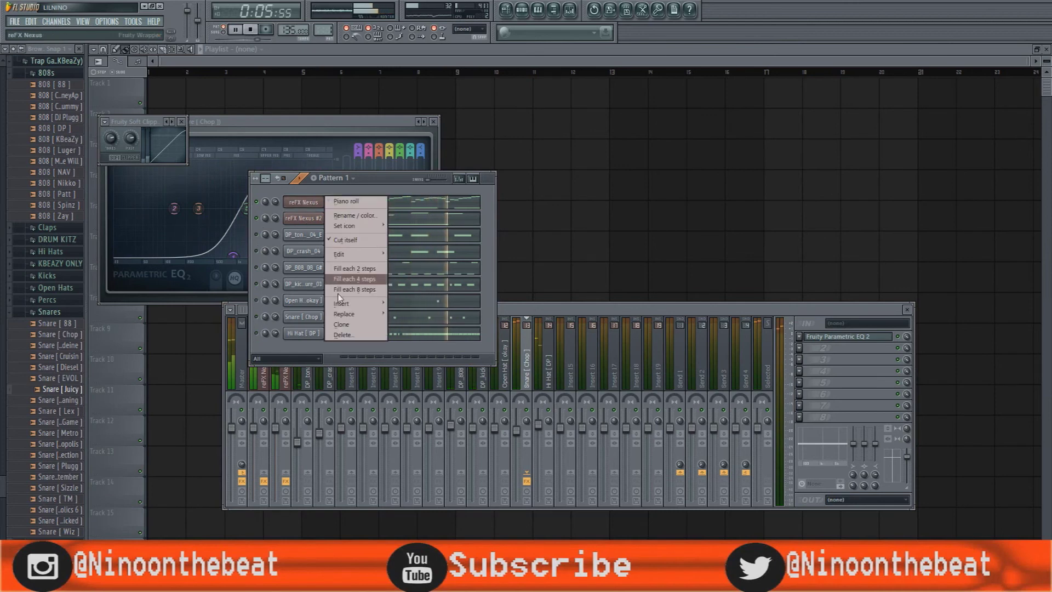
click(342, 324)
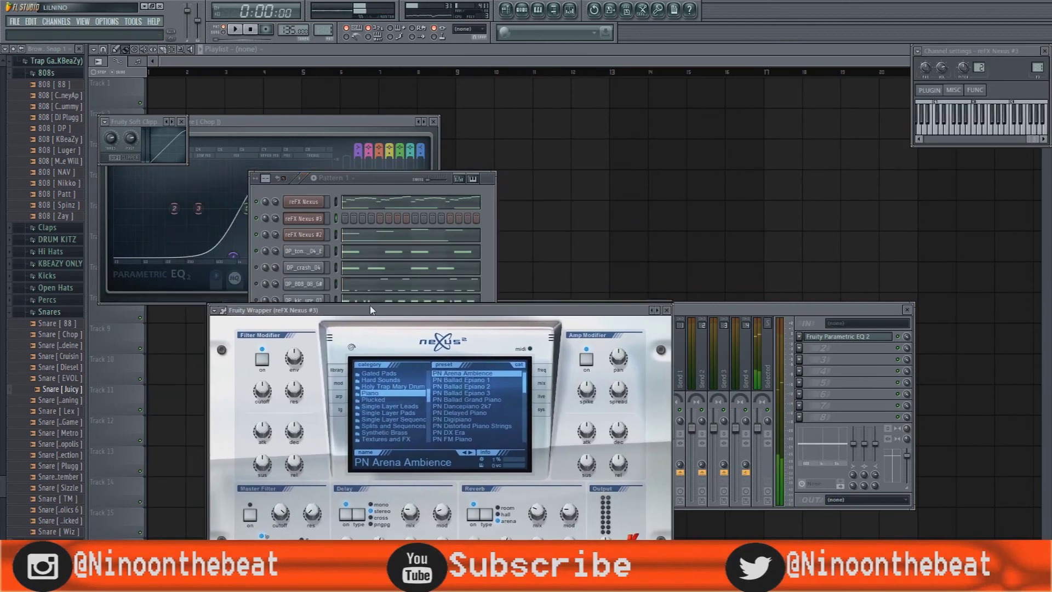
click(336, 203)
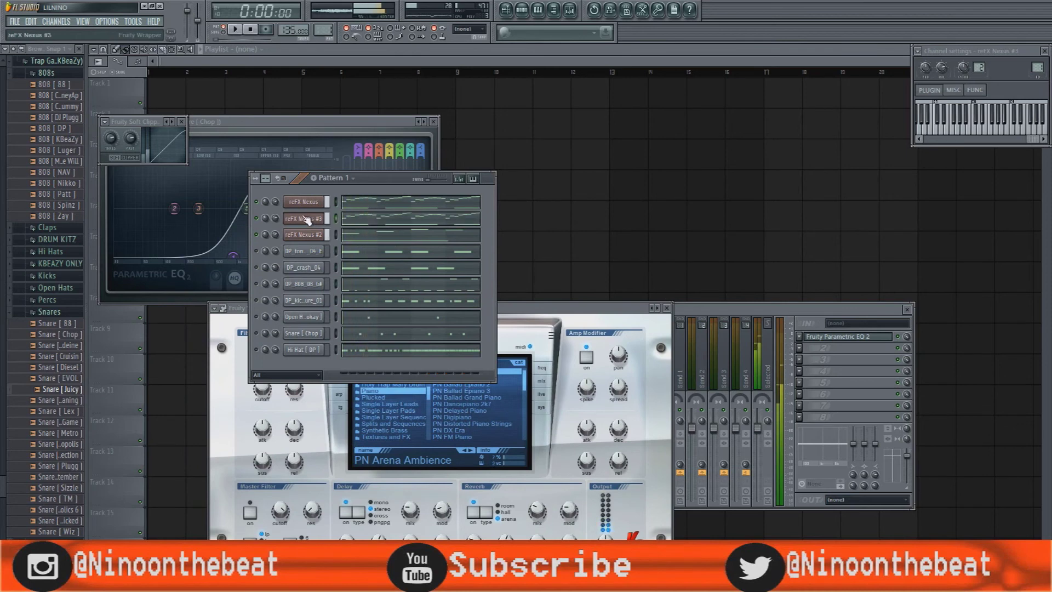
Step: Replace the reFX Nexus #3 channel's instrument with Purity
right_click(307, 219)
mouse_move(368, 332)
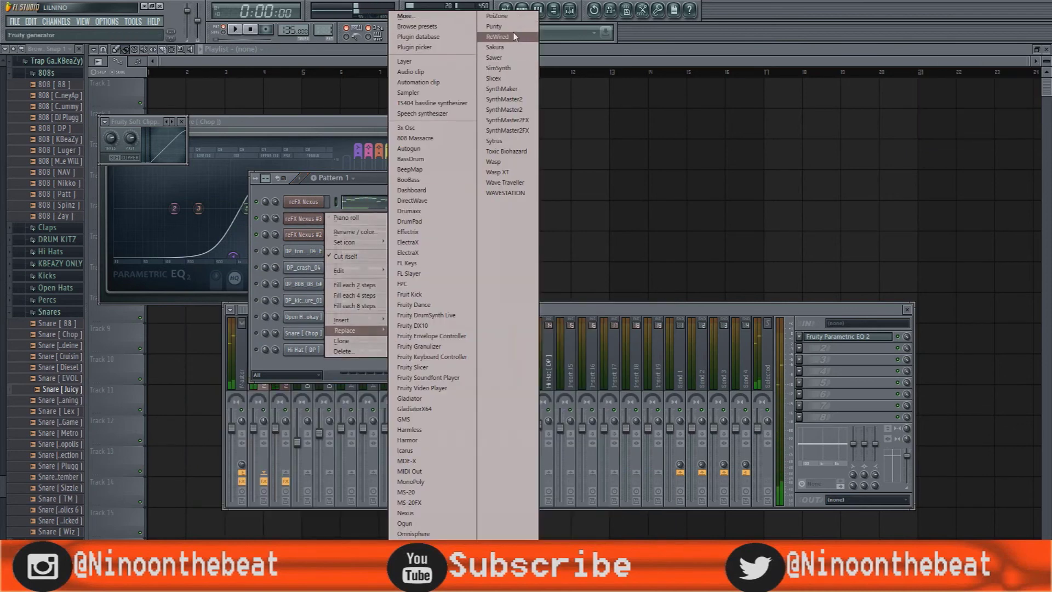
click(495, 26)
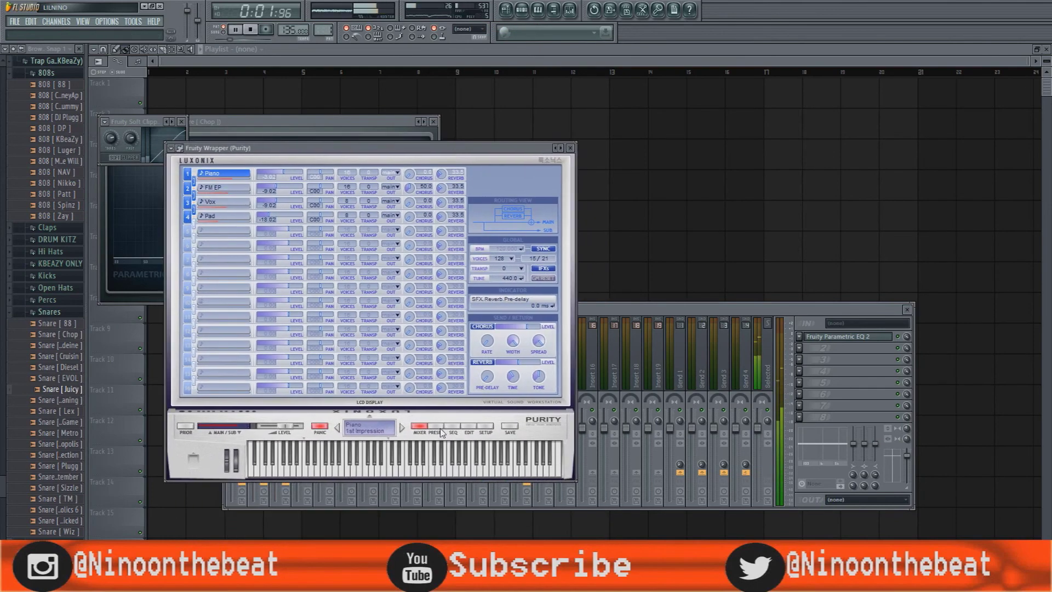
Step: Load the Atmosphere preset from Purity's GM Normal category
click(440, 430)
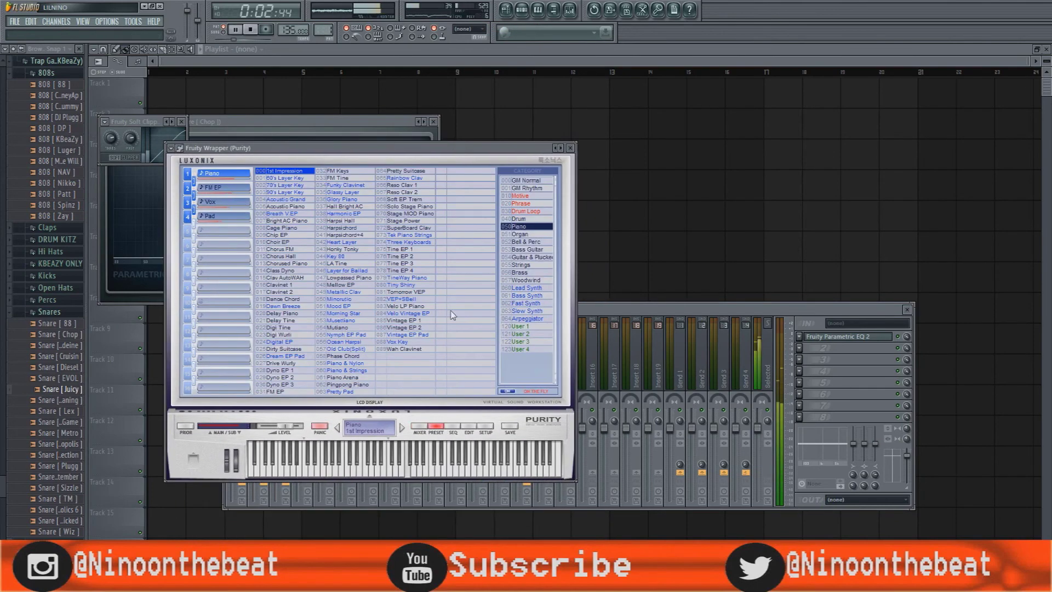
click(531, 181)
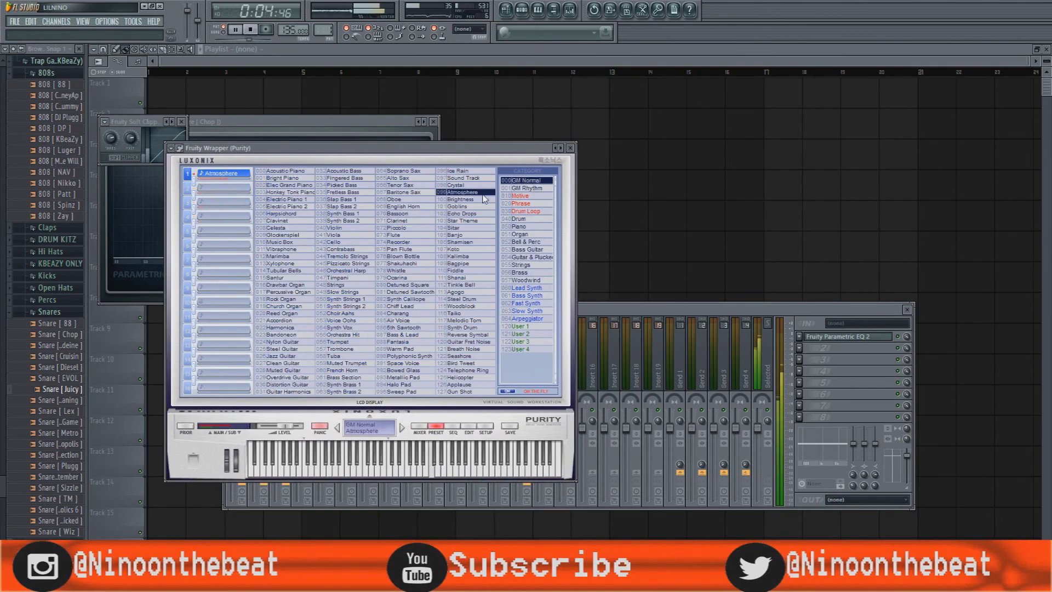
click(312, 126)
click(569, 153)
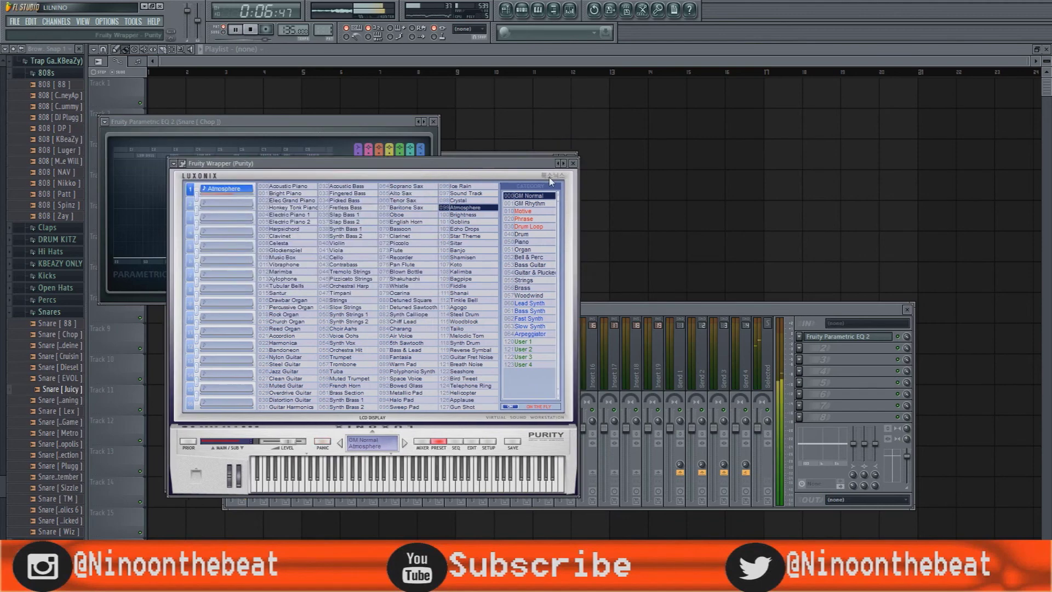
Step: Rearrange the Purity and channel rack windows so both are accessible, and collapse the open sample folders in the browser
click(453, 194)
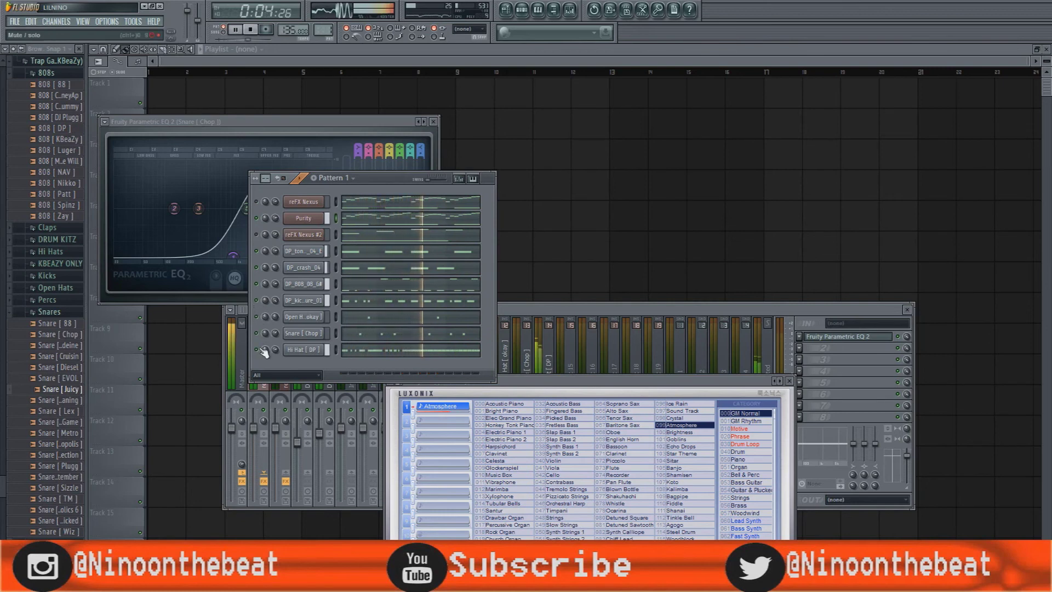
drag(379, 172, 499, 106)
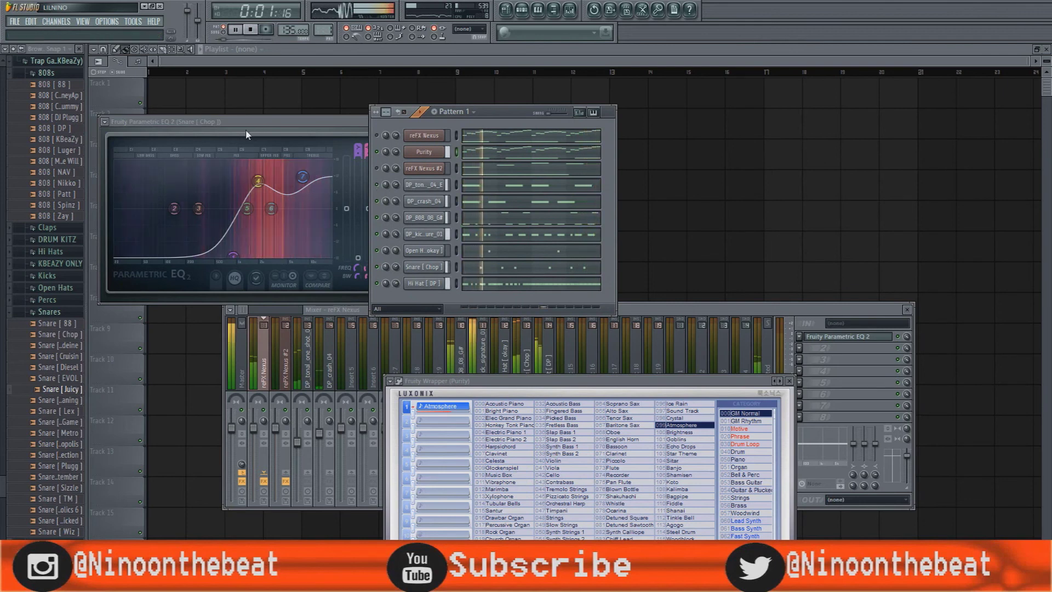
click(33, 61)
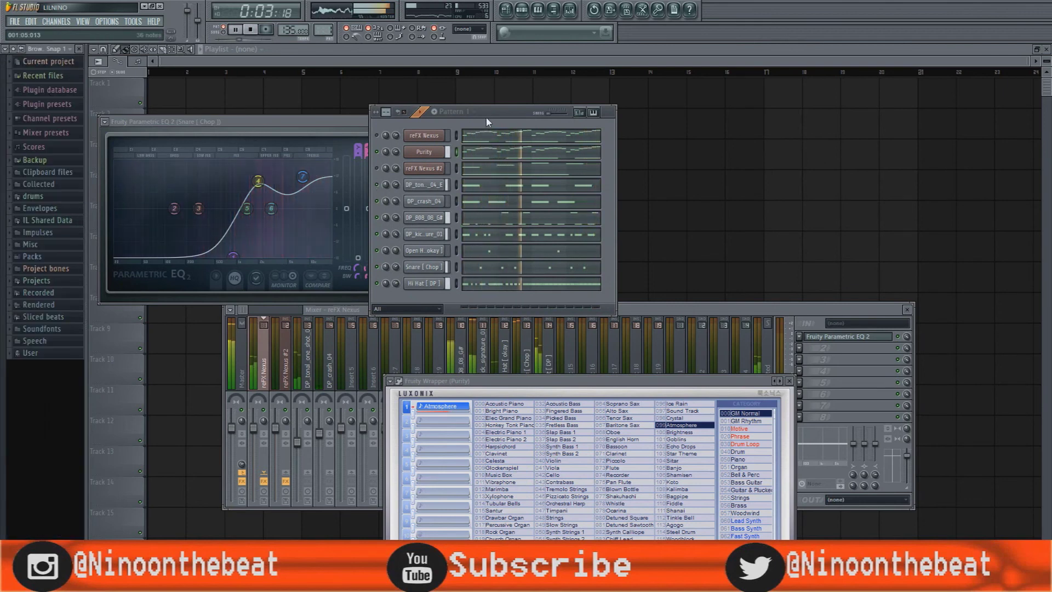
Step: Add a full-velocity C5 hit at step 15 of bar 2 in the Snare [ Chop ] piano roll
right_click(430, 266)
click(456, 274)
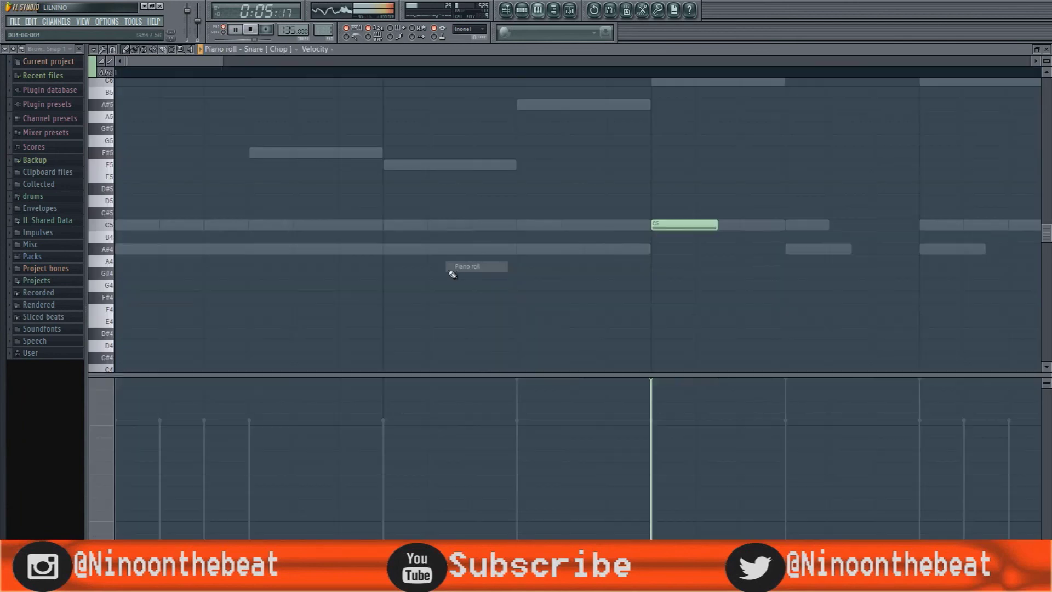
scroll(517, 84, down, 6)
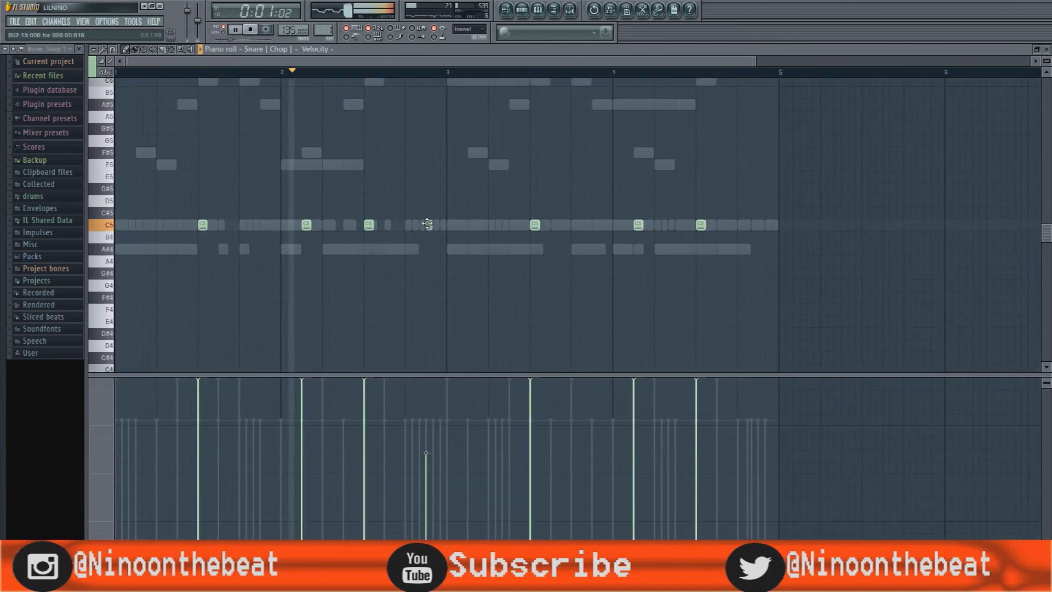
scroll(433, 71, down, 2)
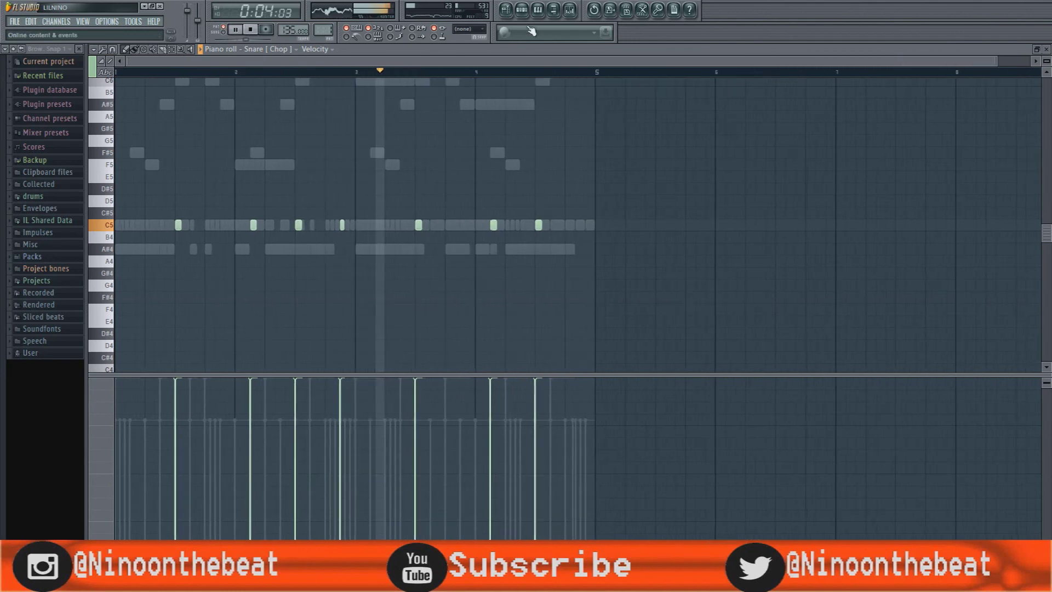
Step: Try adding two C5 snare hits near the end of bar 4
click(523, 13)
click(525, 14)
click(575, 226)
click(580, 225)
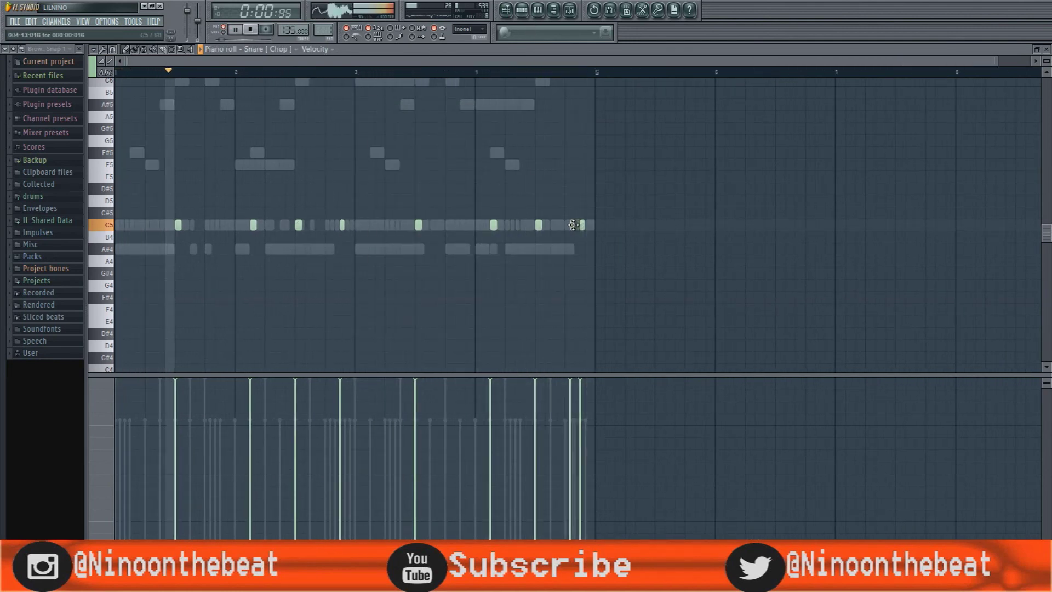
scroll(573, 87, right, 2)
scroll(577, 66, down, 1)
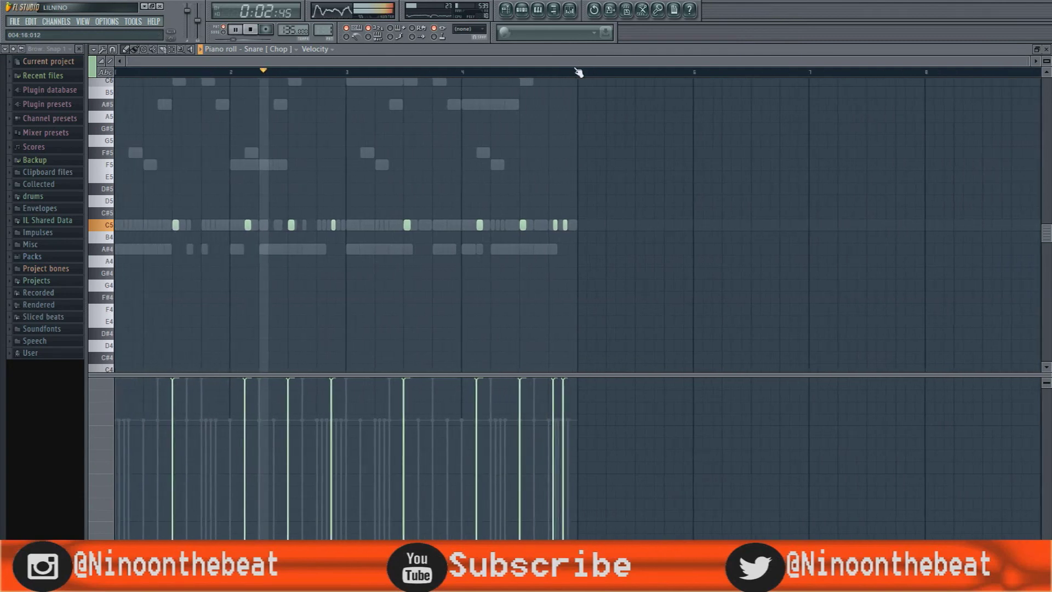
Step: Remove the two extra snare hits near the end of bar 4
click(524, 14)
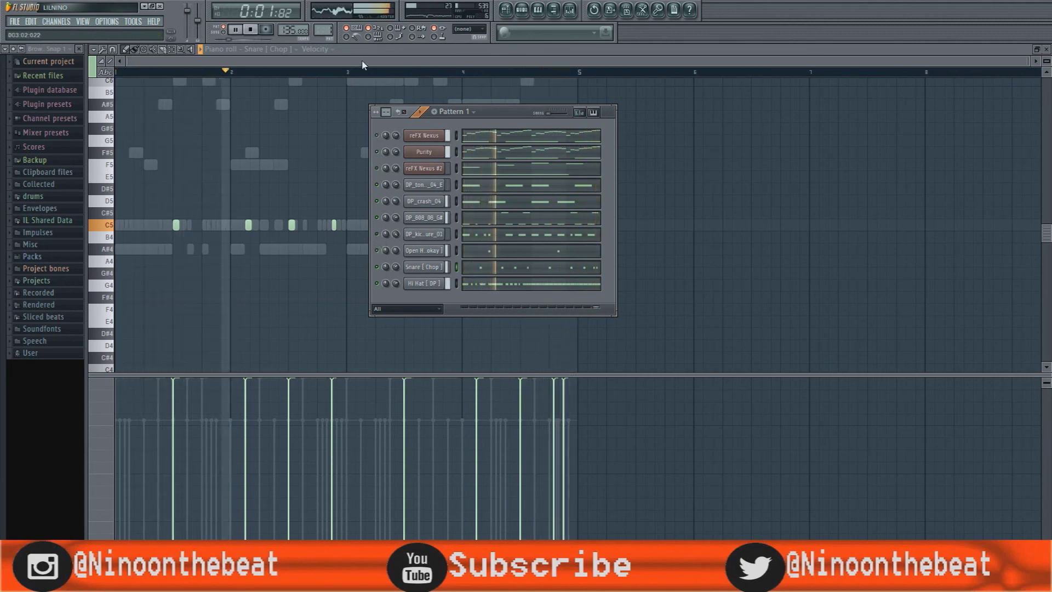
key(F6)
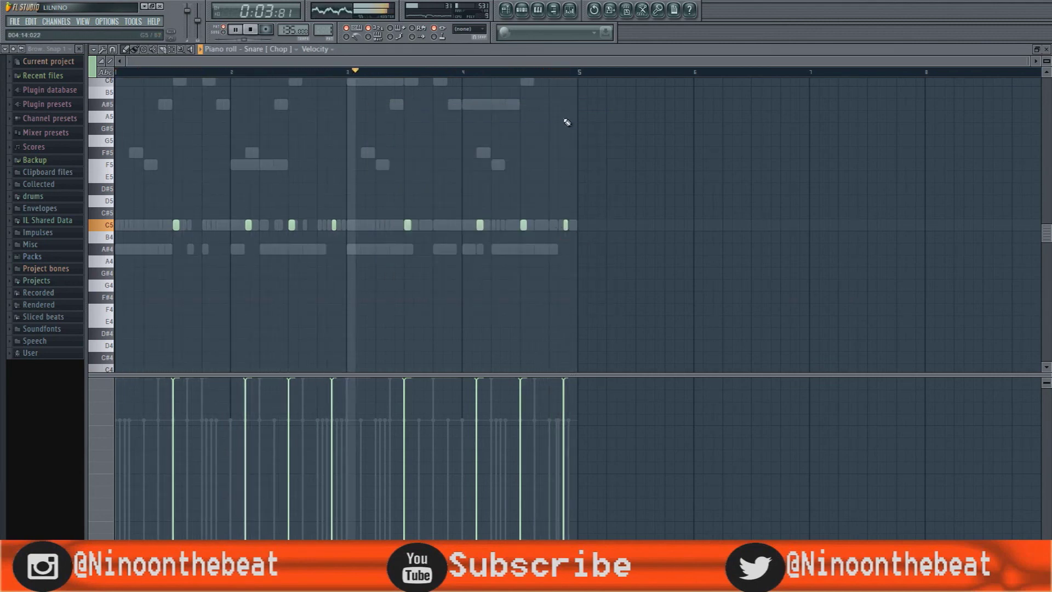
scroll(576, 77, up, 3)
right_click(506, 225)
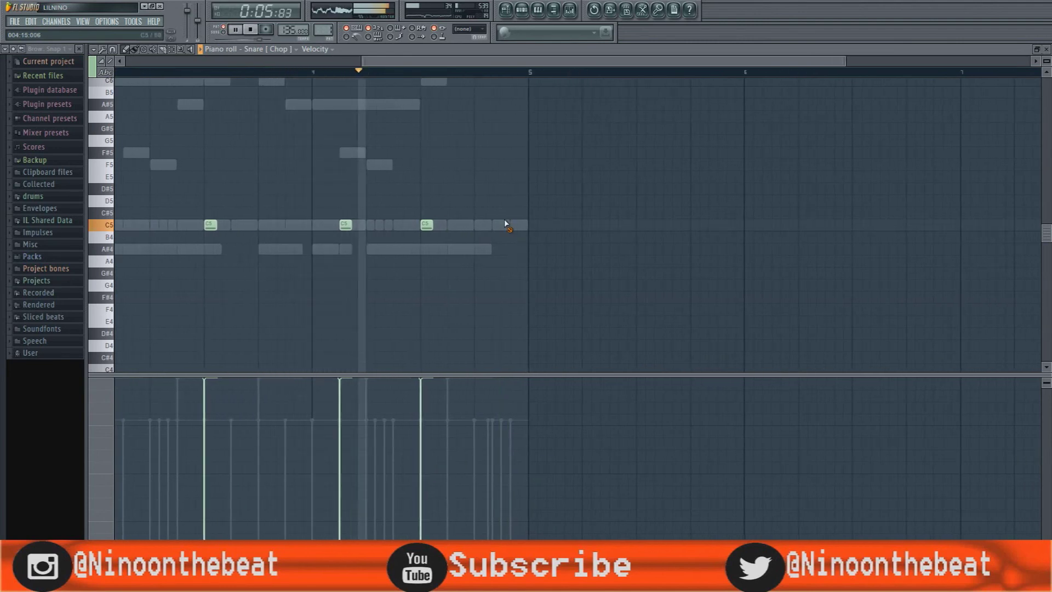
Step: Split Pattern 1 into separate patterns, one for each channel, for arranging in the playlist
click(521, 9)
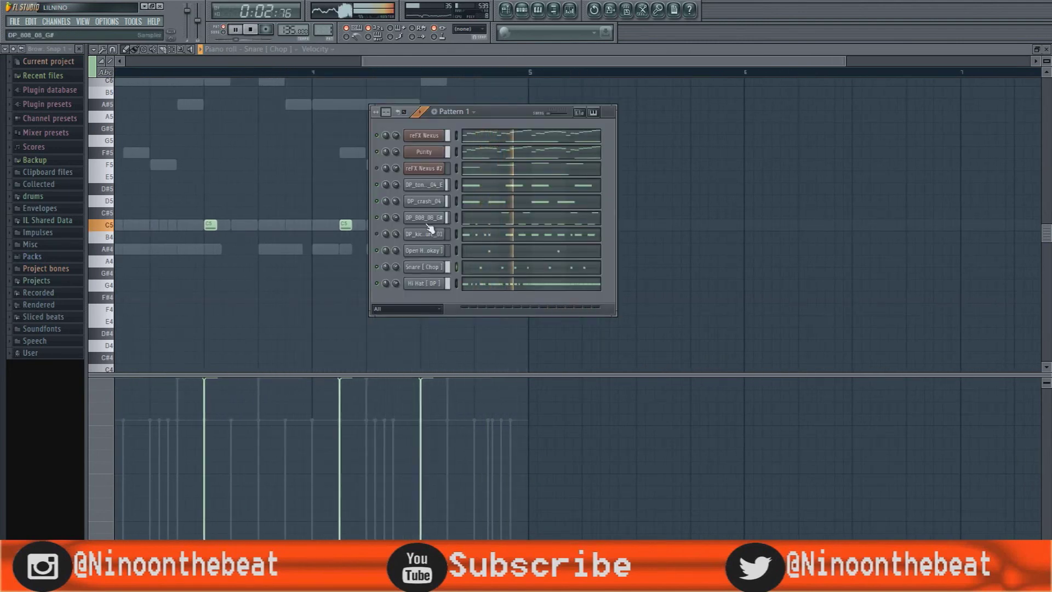
click(505, 10)
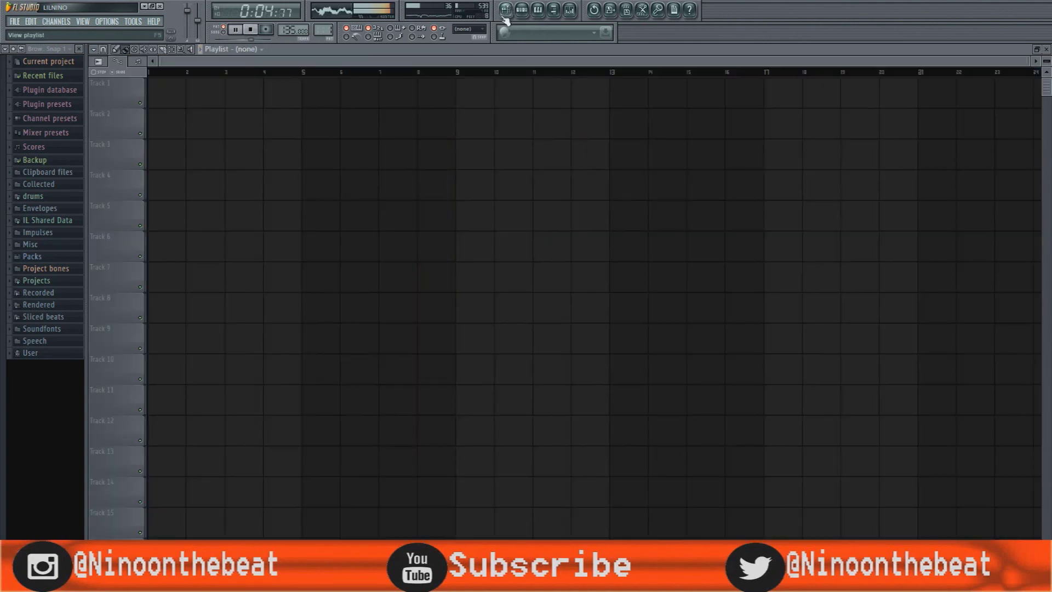
click(323, 30)
right_click(323, 32)
key(Escape)
right_click(323, 31)
click(387, 145)
Step: Place reFX Nexus at bars 1 and 5 on Track 1, plus Purity and reFX Nexus #2 at bar 5 on Tracks 2 and 3
drag(204, 83, 166, 82)
key(space)
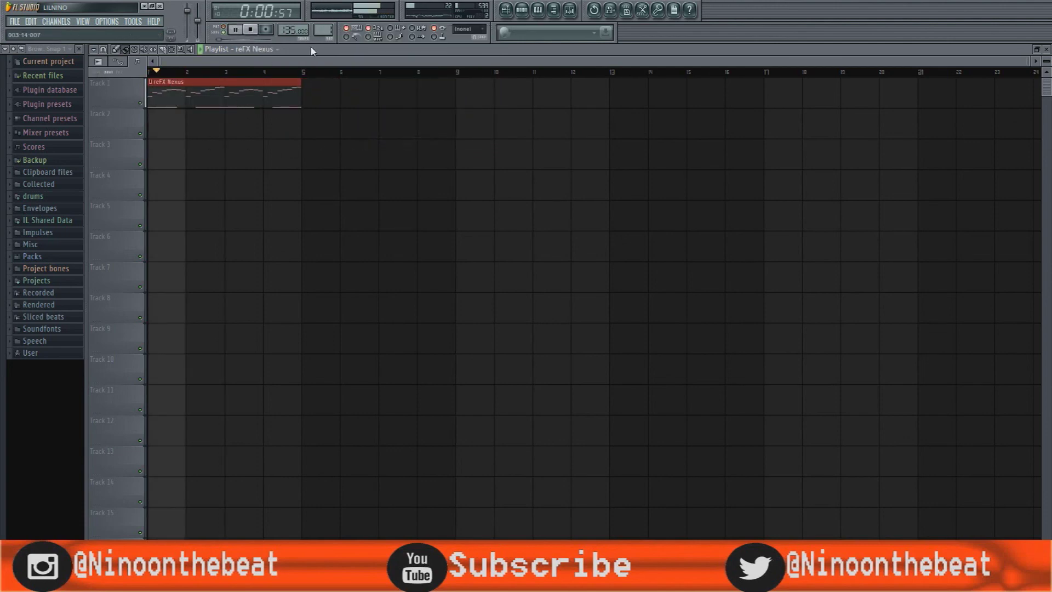
click(309, 155)
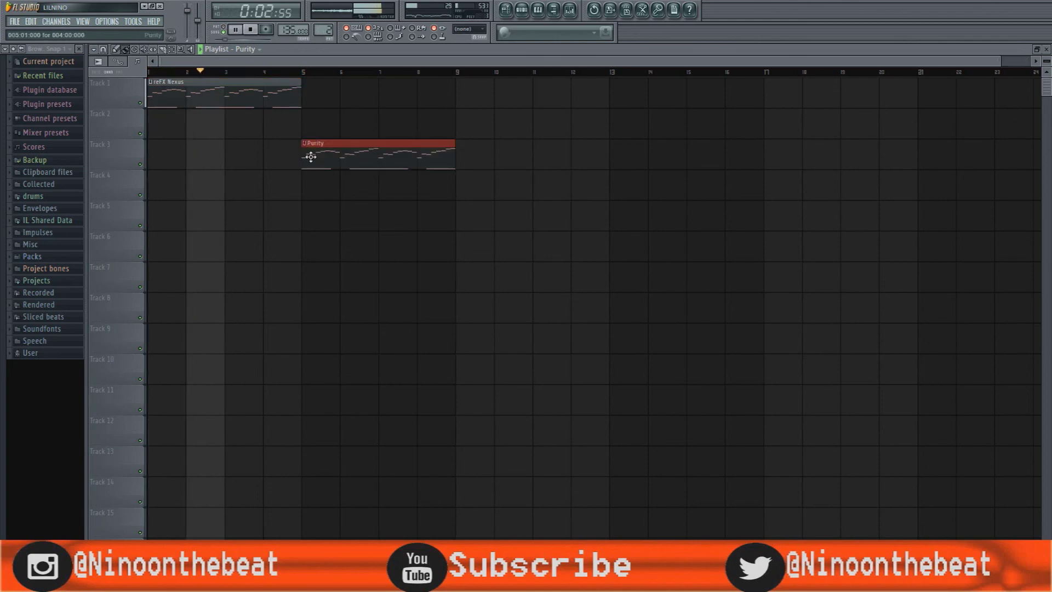
drag(312, 155, 312, 124)
click(264, 50)
click(257, 99)
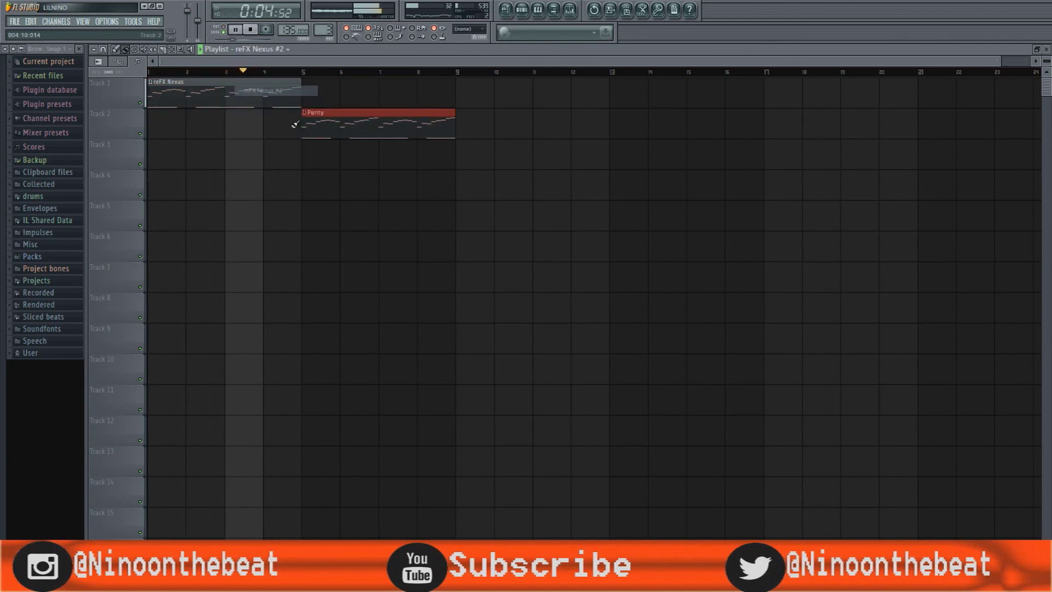
click(309, 155)
click(305, 91)
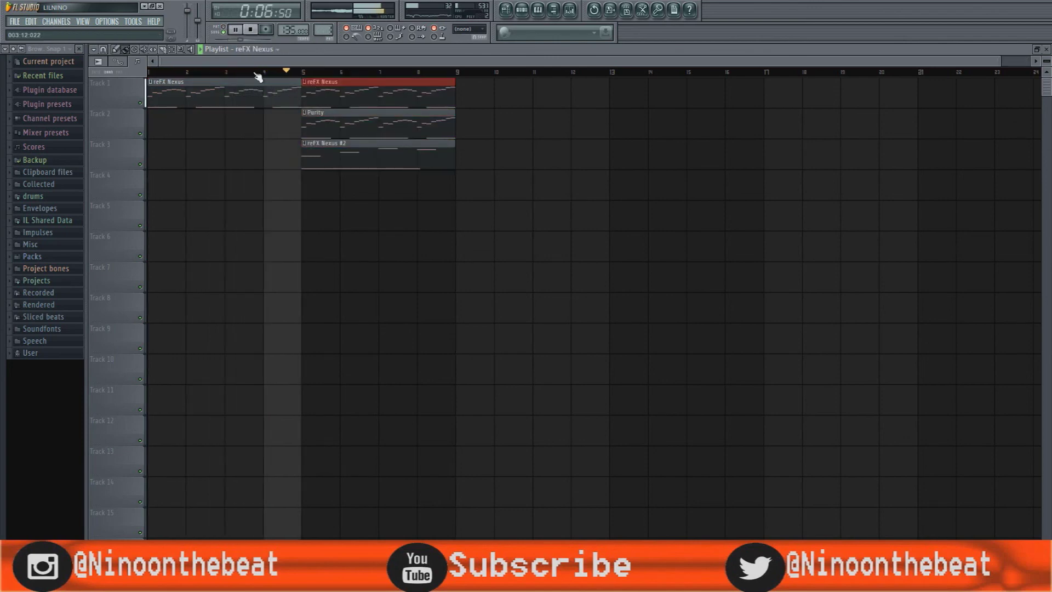
Step: Place DP_tonal_one_shot_04_E at bar 9 on Track 4, and duplicate the three melody clips from bar 5 to bar 9
click(265, 50)
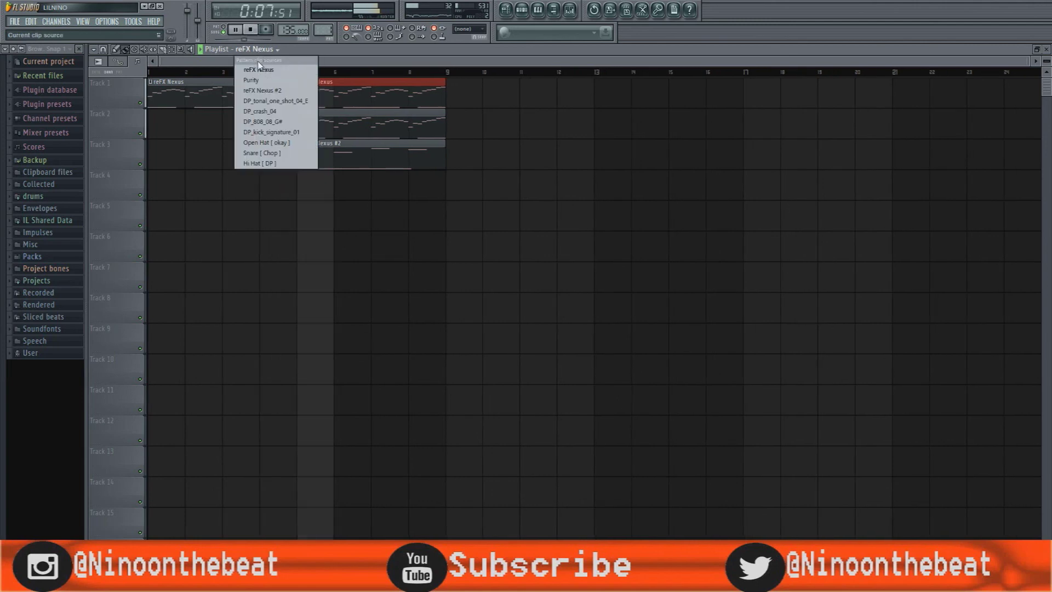
click(262, 103)
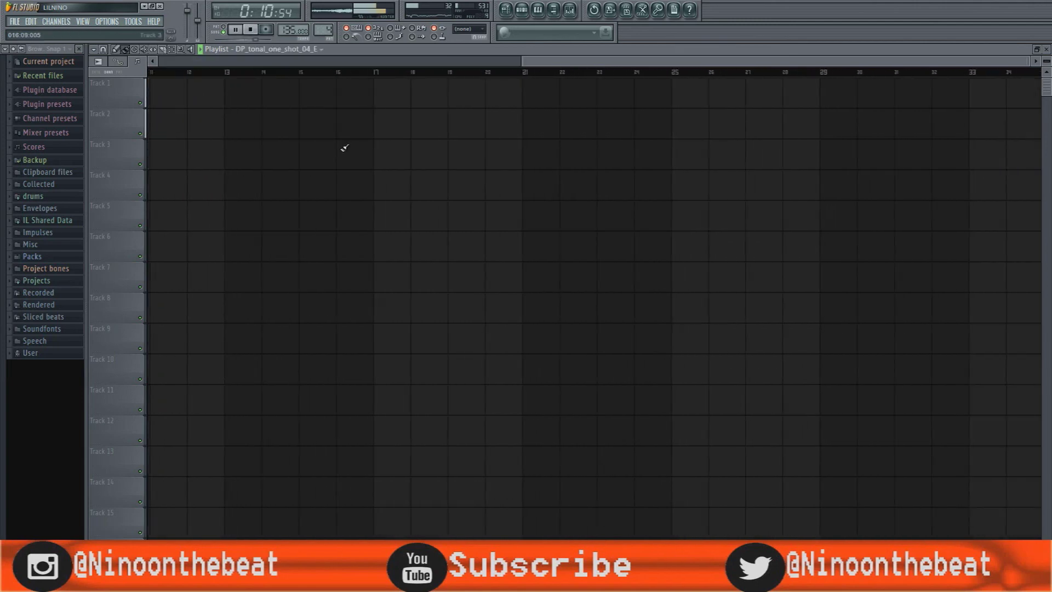
click(470, 178)
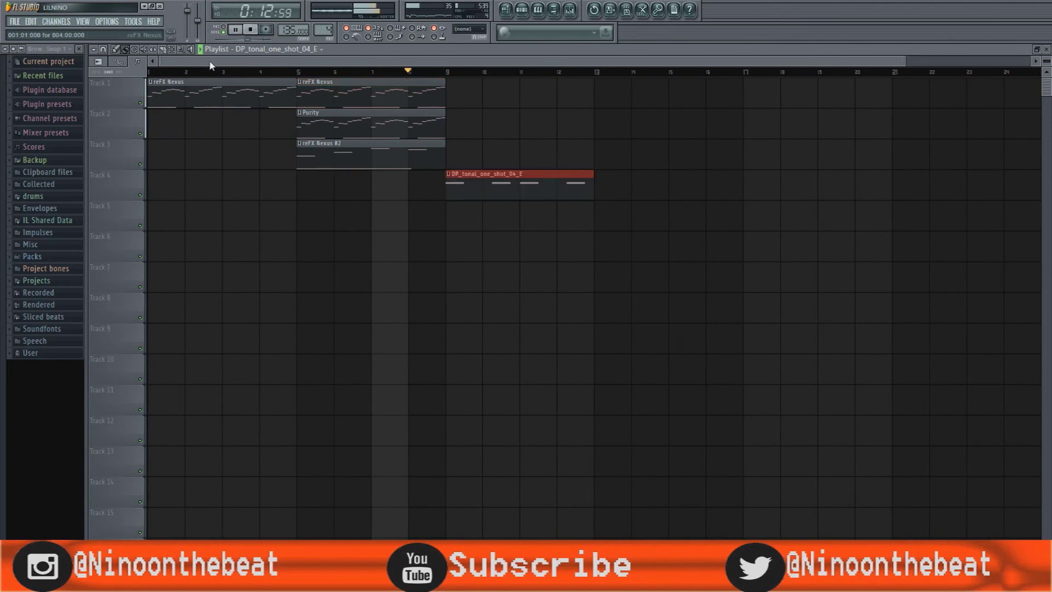
key(ctrl+b)
Step: Place DP_crash_04 at bar 9 on Track 5, and duplicate all five clips from bar 9 to bar 13
click(287, 50)
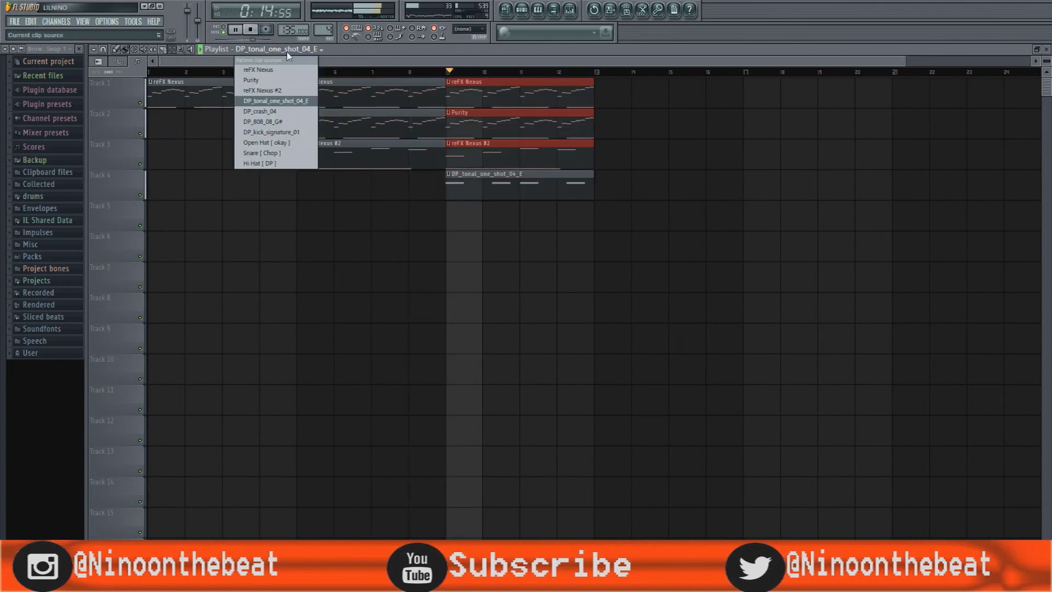
click(294, 116)
click(447, 211)
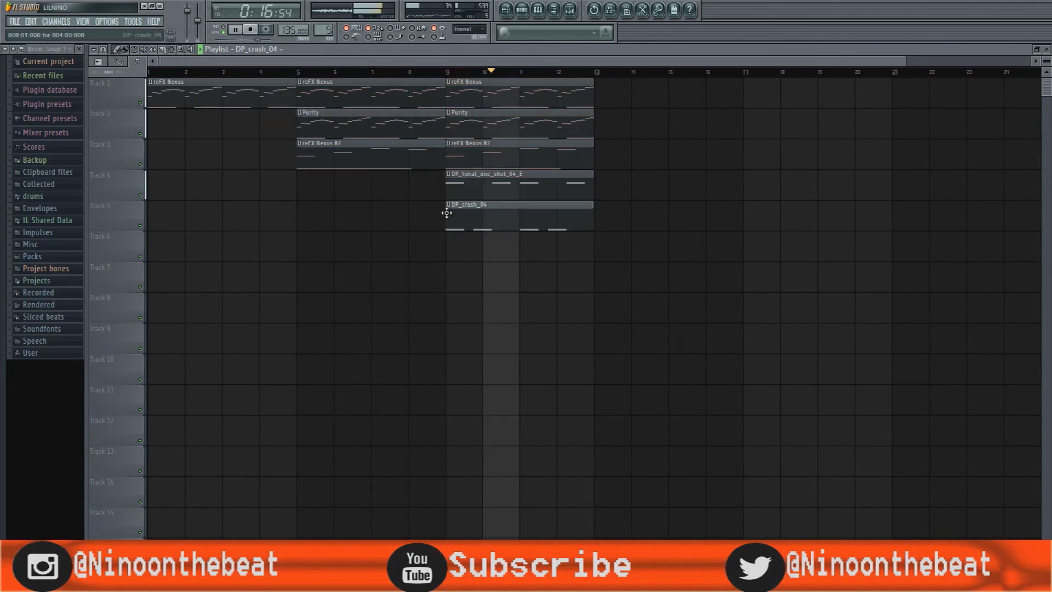
drag(482, 79, 562, 258)
key(ctrl+b)
Step: Place DP_808_08_G#, DP_kick_signature_01, Open Hat [ okay ], Snare [ Chop ] and Hi Hat [ DP ] clips at bar 17 on Tracks 6 to 10
scroll(532, 75, down, 2)
scroll(533, 76, down, 1)
click(268, 49)
click(263, 127)
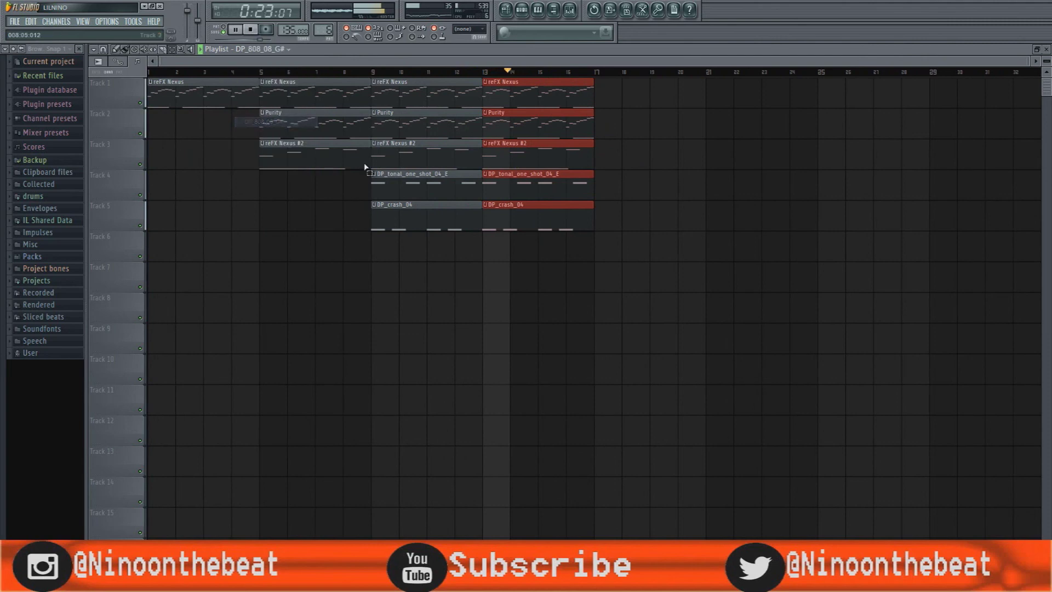
click(599, 245)
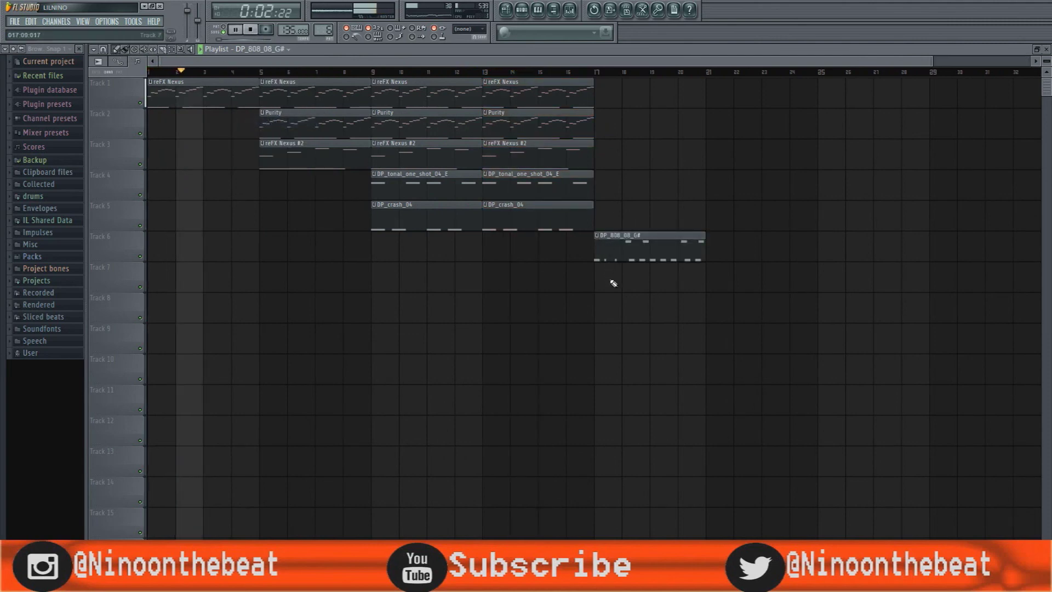
click(604, 268)
click(601, 301)
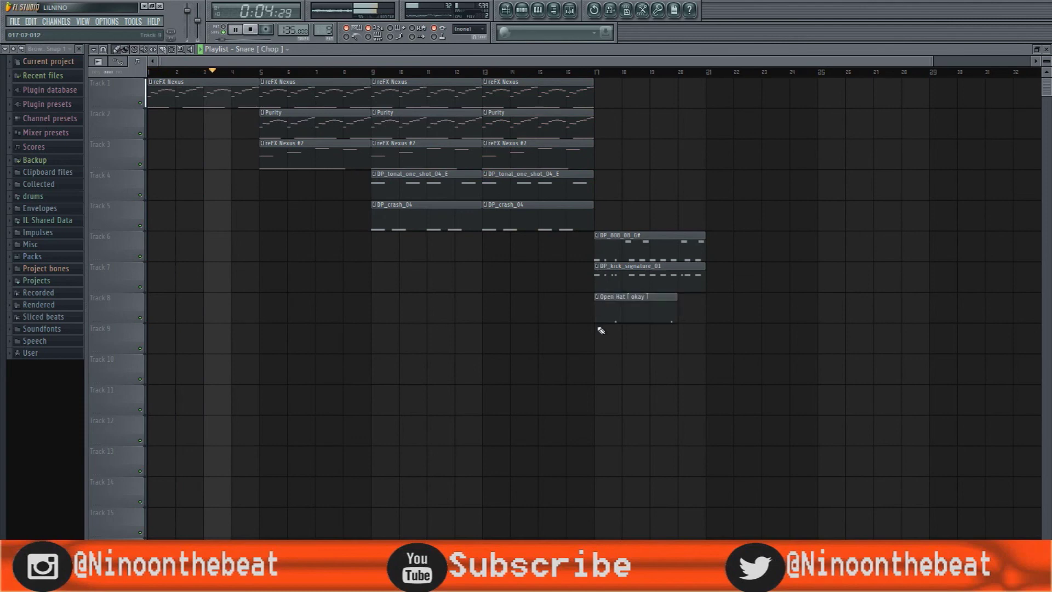
click(600, 330)
click(598, 363)
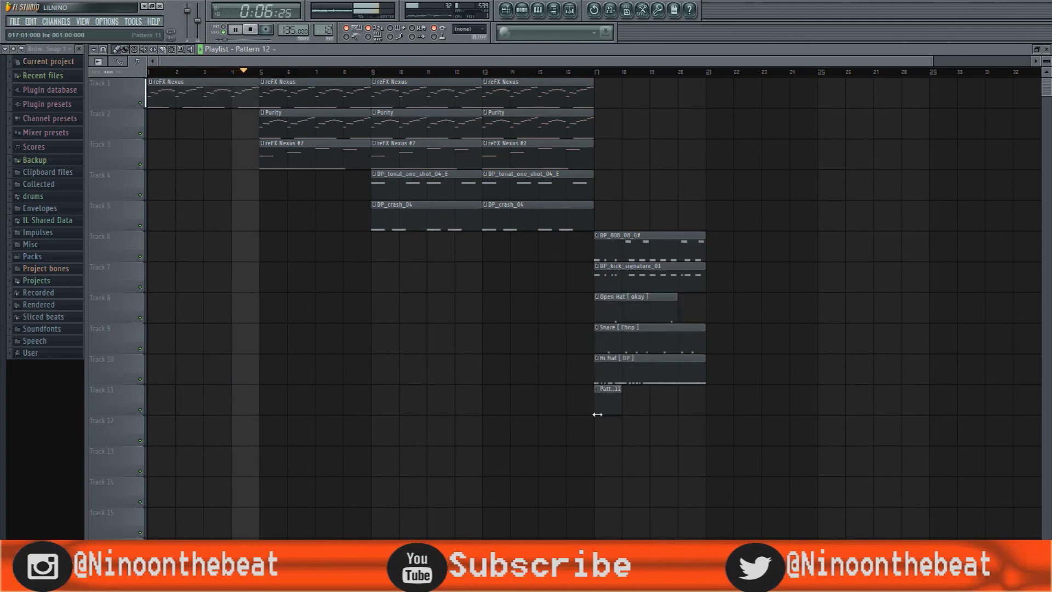
Step: Delete the empty pattern clips, and move the drum clips down to Tracks 7 to 11 with Open Hat extended to four bars
right_click(600, 408)
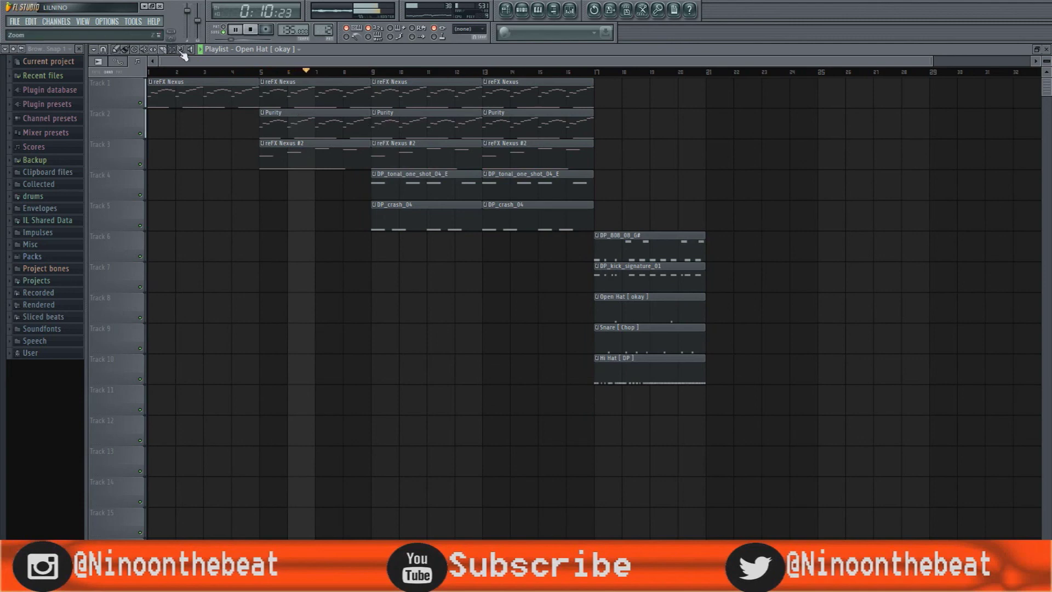
drag(597, 216, 697, 421)
key(shift+Down)
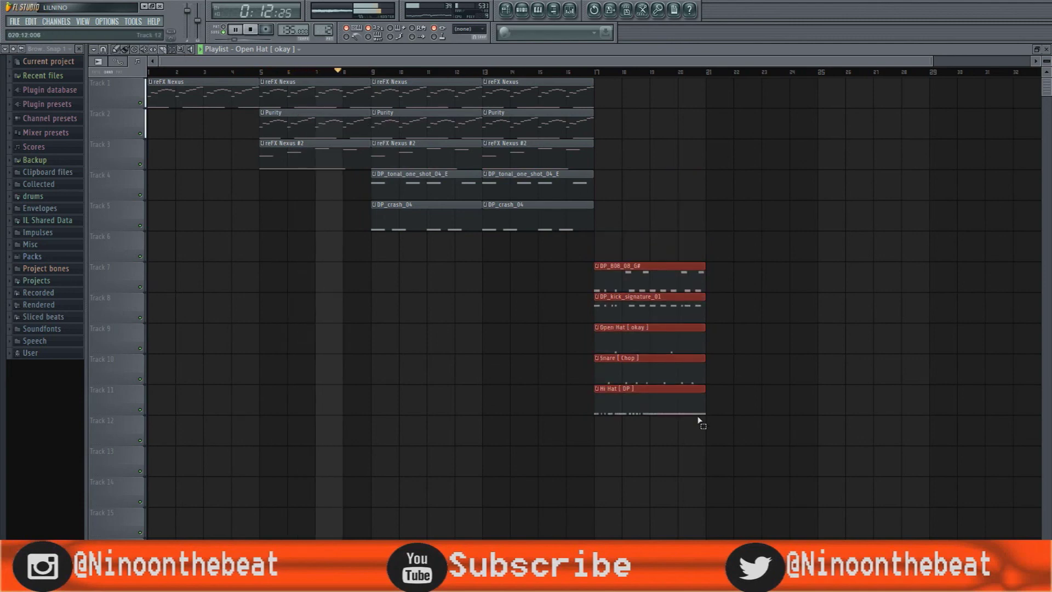
Step: Duplicate the melody, tonal and crash clips of bars 9 to 16 three times, filling Tracks 1 to 5 through bar 40
scroll(564, 74, down, 1)
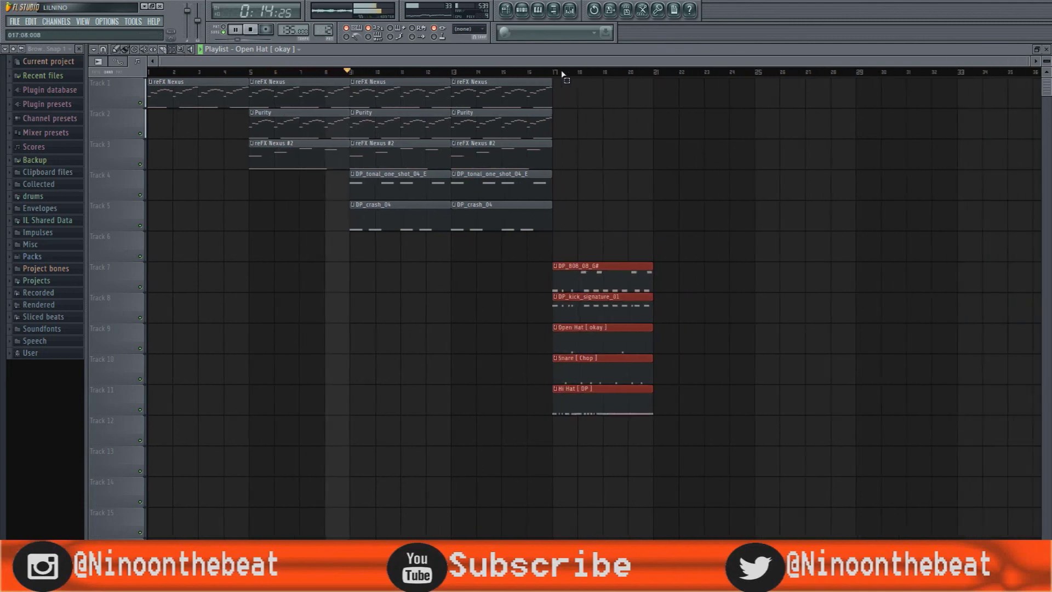
drag(384, 257, 551, 55)
key(ctrl+b)
key(ctrl+b)
key(ctrl+b)
scroll(550, 57, down, 3)
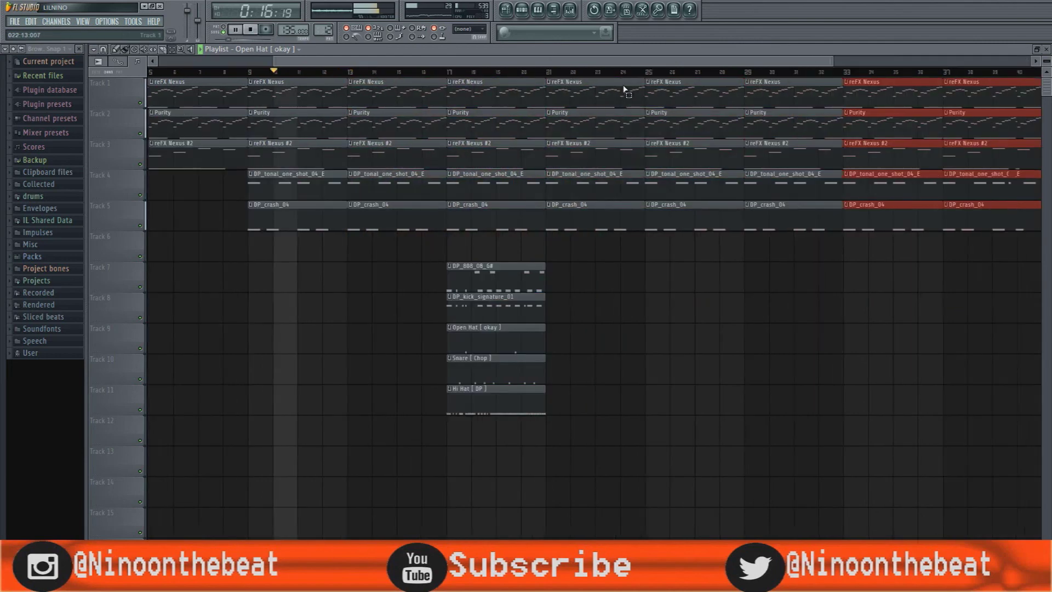
Step: Duplicate the five drum clips at bar 17 five times, filling Tracks 7 to 11 through bar 40
drag(427, 262, 601, 570)
key(ctrl+b)
key(ctrl+b)
key(ctrl+b)
key(ctrl+b)
key(ctrl+b)
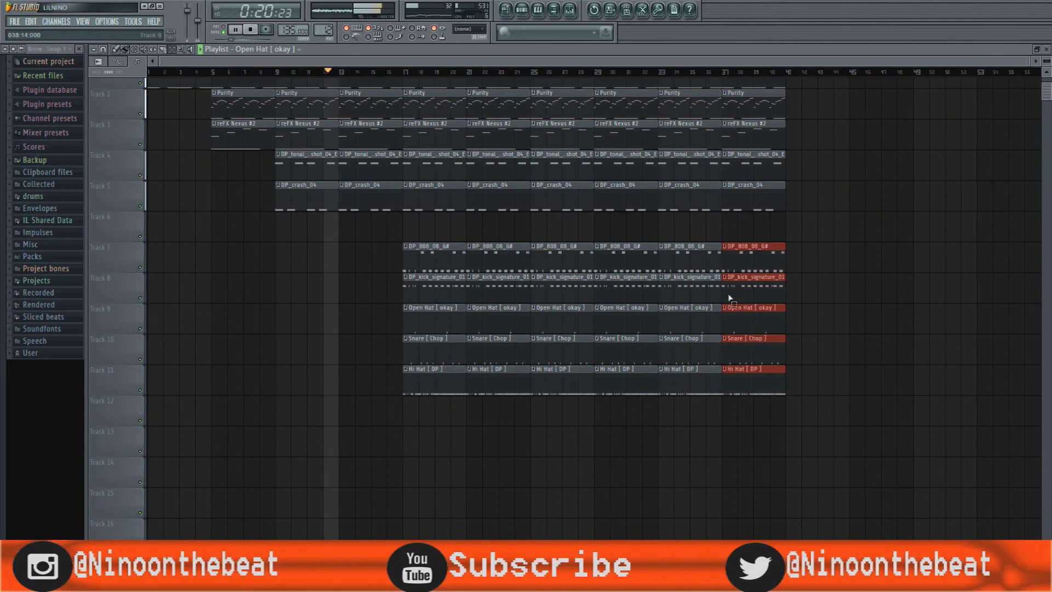
click(32, 196)
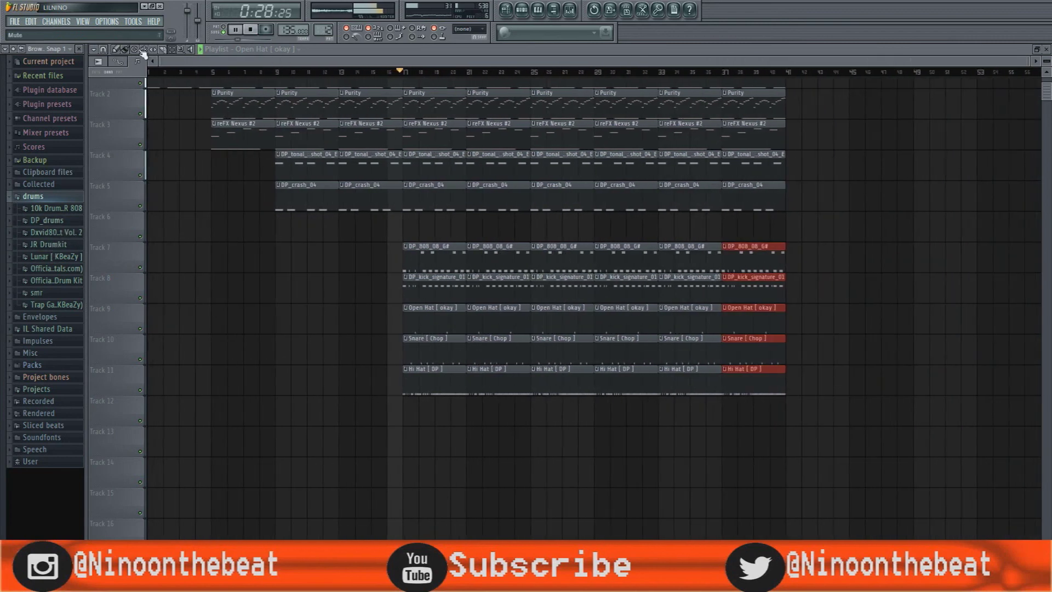
click(520, 10)
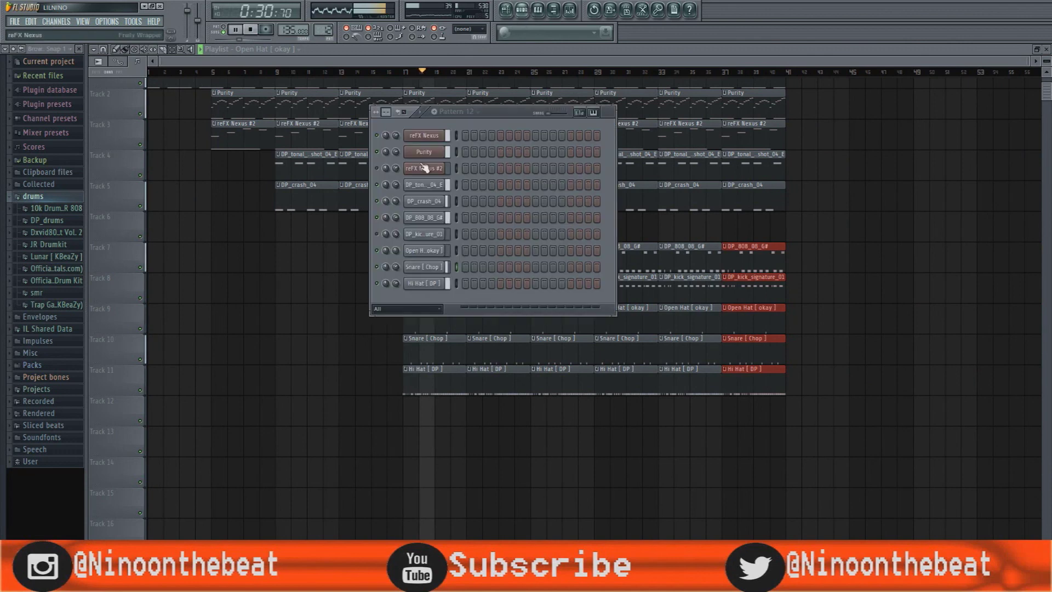
click(363, 64)
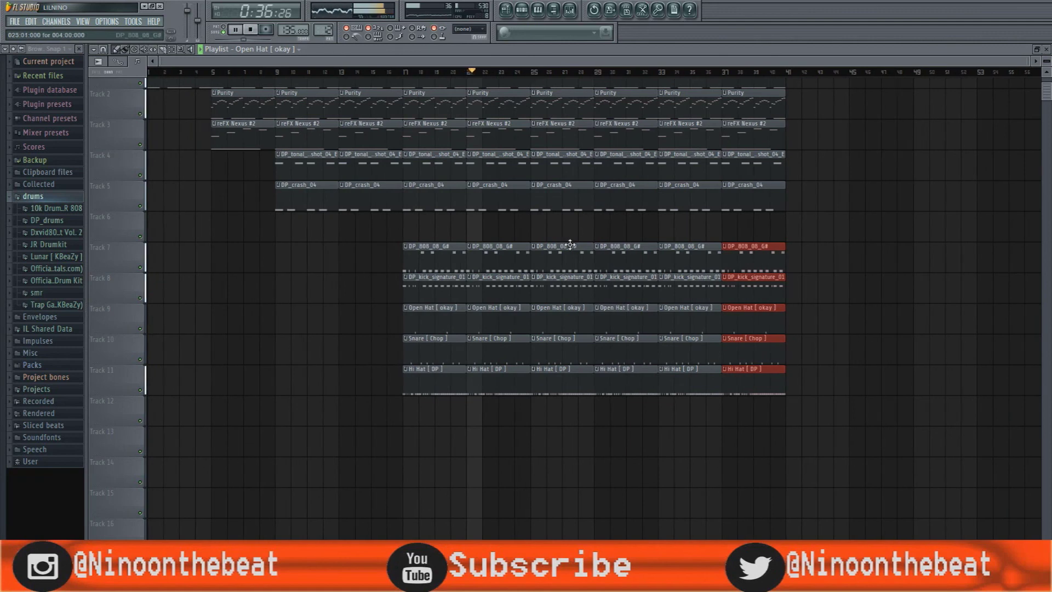
Step: Delete the Snare [ Chop ] clips at bars 25 and 29 and the DP_kick_signature_01 clip at bar 29
scroll(657, 242, up, 1)
scroll(570, 76, up, 3)
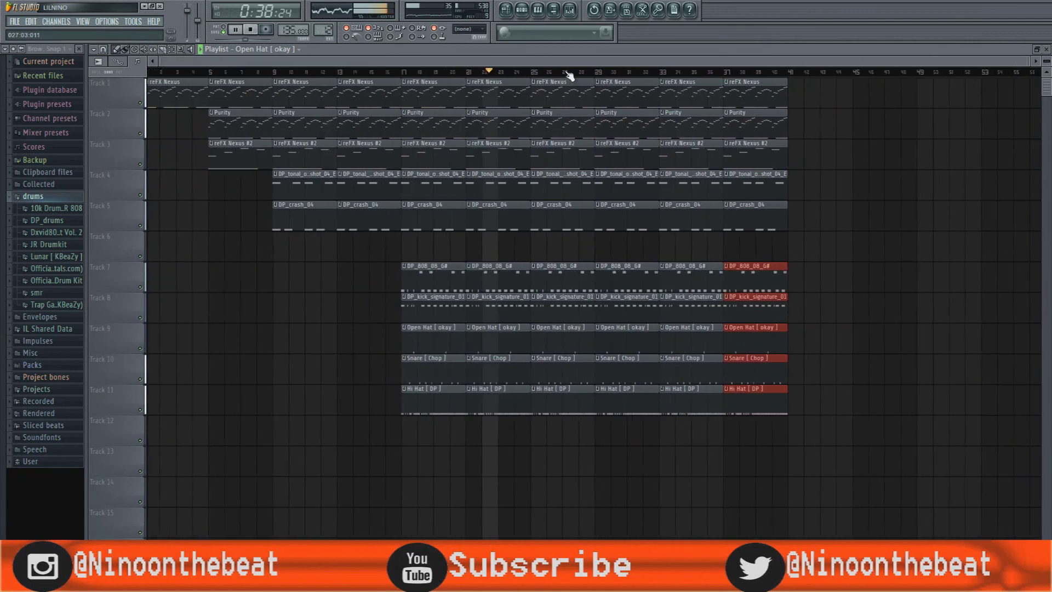
scroll(570, 75, down, 3)
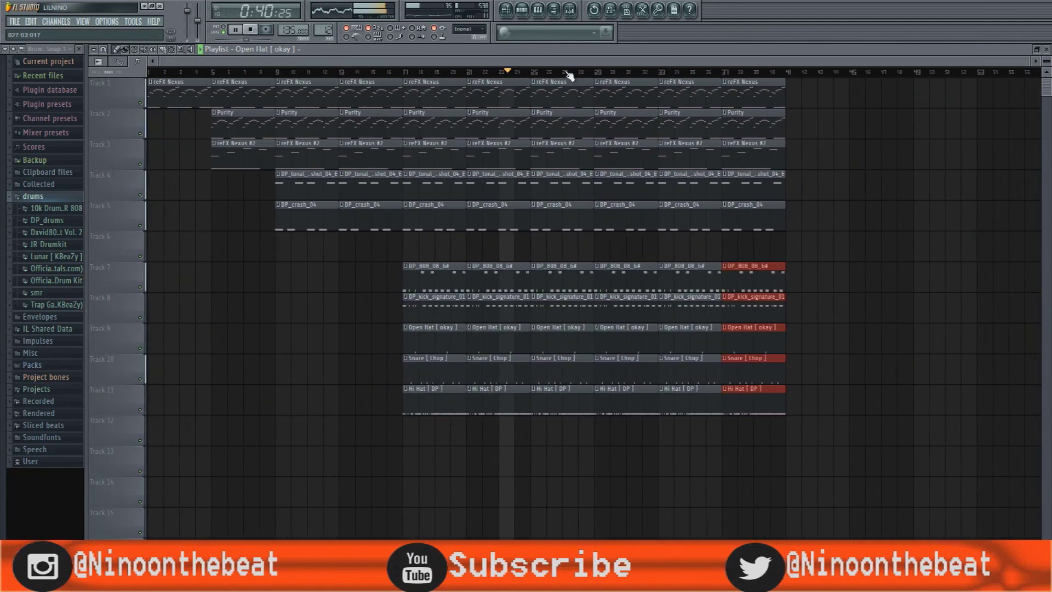
right_click(569, 377)
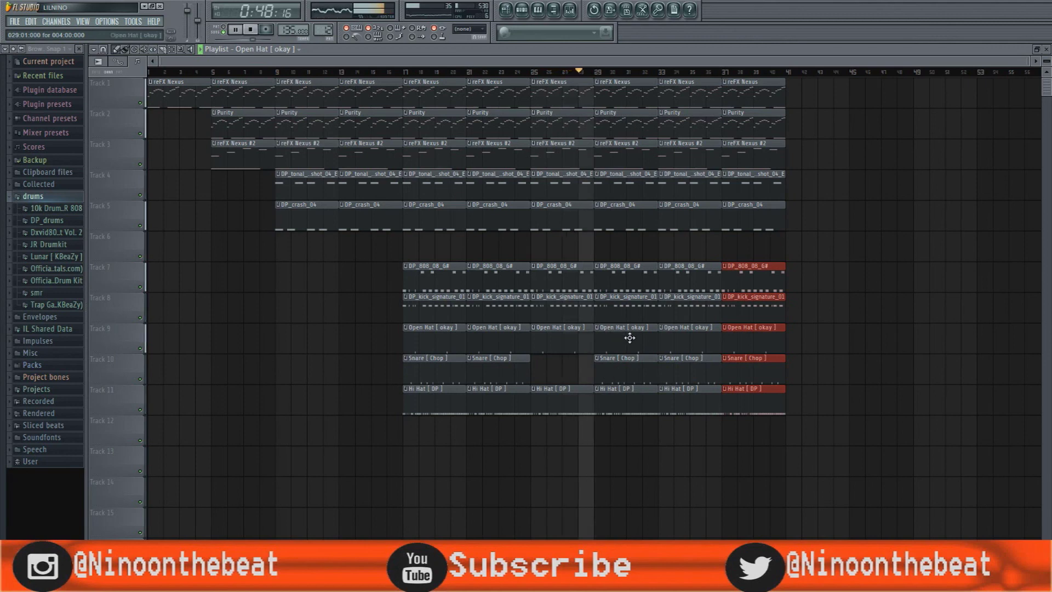
right_click(624, 316)
right_click(625, 362)
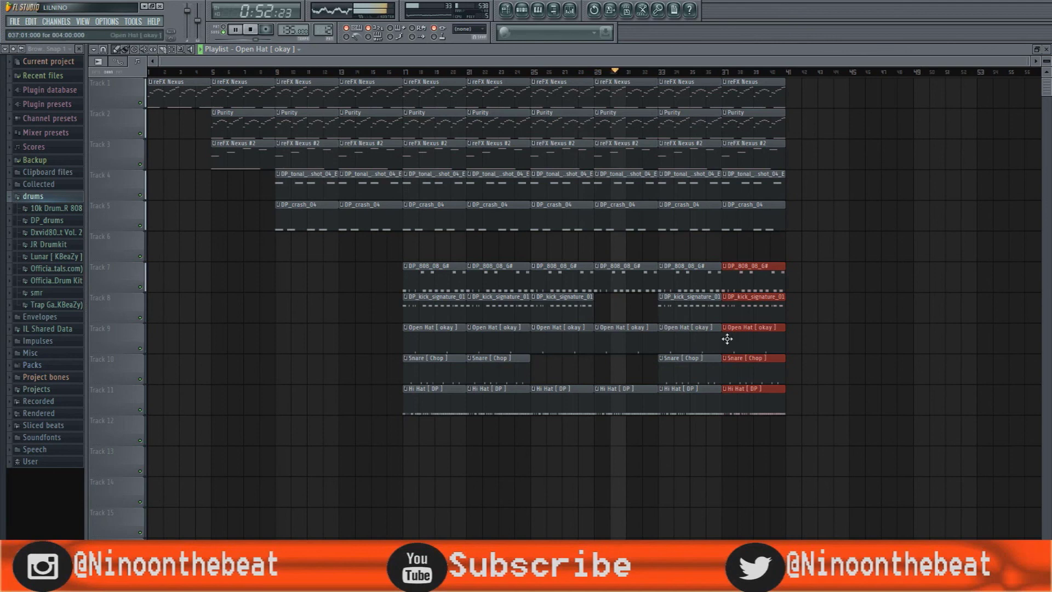
Step: Delete the reFX Nexus clips on Track 1 and the DP_crash_04 clips on Track 5 at bars 33 and 37
right_click(697, 102)
right_click(756, 101)
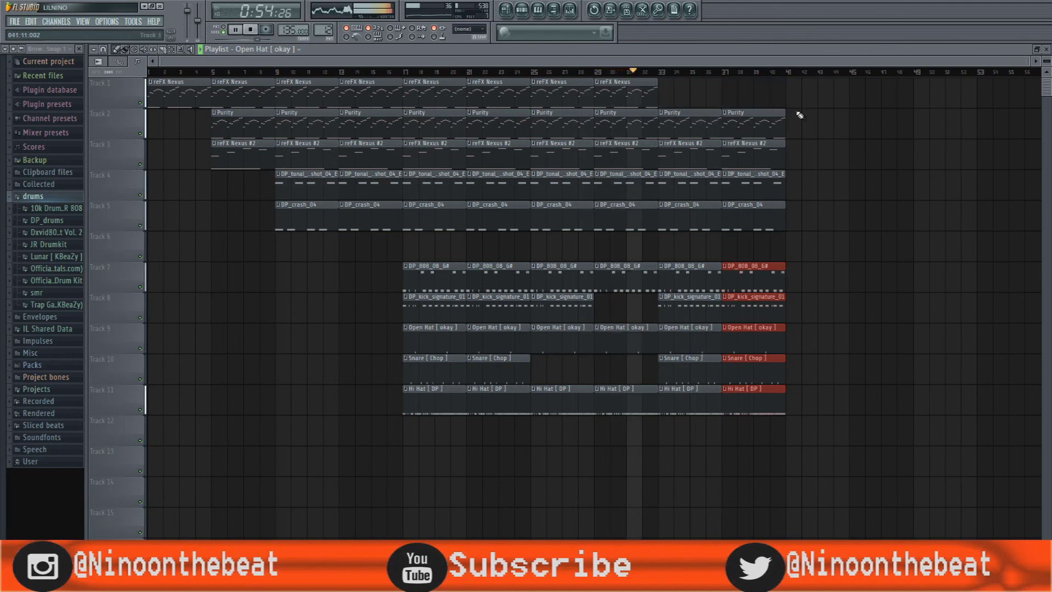
right_click(679, 224)
right_click(772, 221)
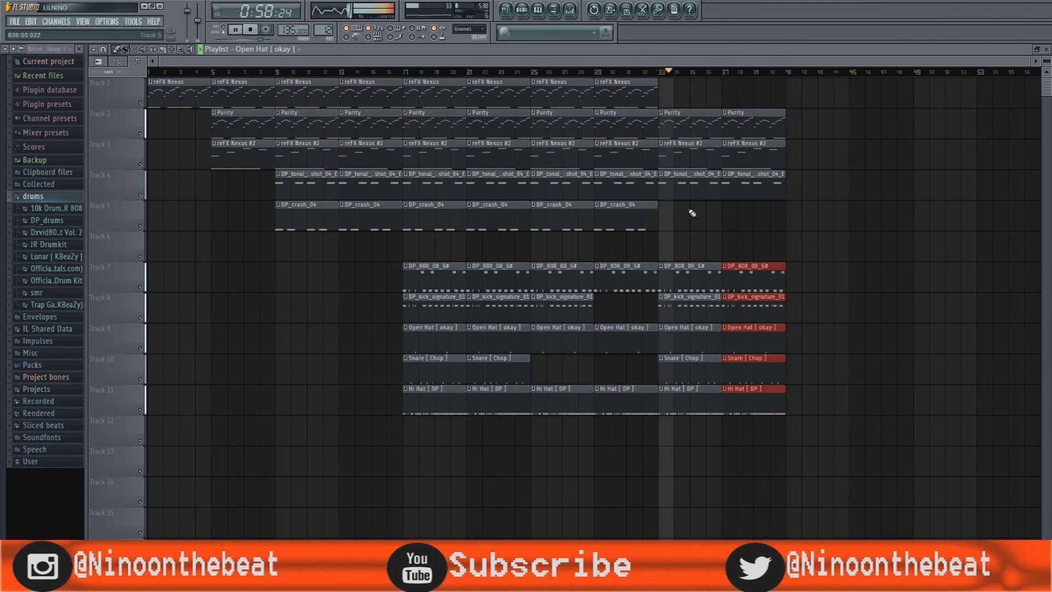
Step: Duplicate all clips of bars 33 to 40 into bars 41 to 48, and delete the copied DP_kick_signature_01 clip at bar 41
drag(707, 80, 798, 400)
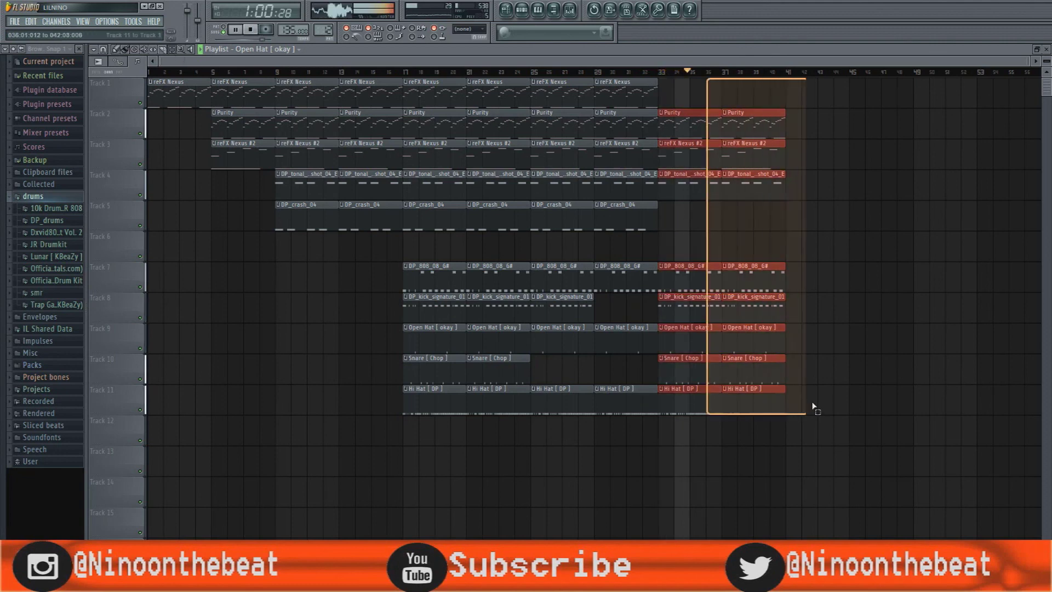
key(ctrl+b)
scroll(753, 75, down, 2)
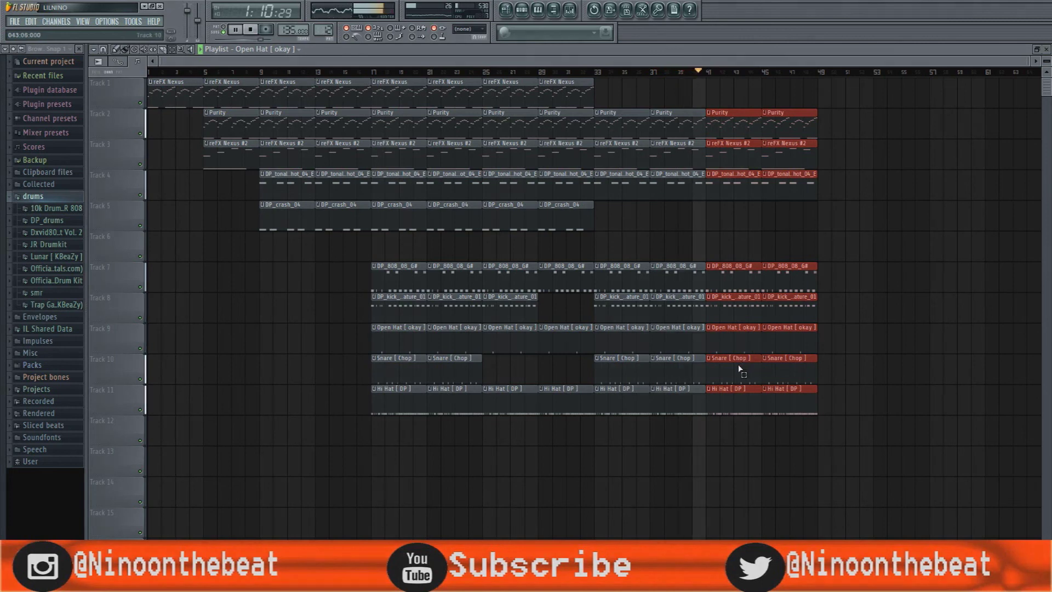
right_click(735, 302)
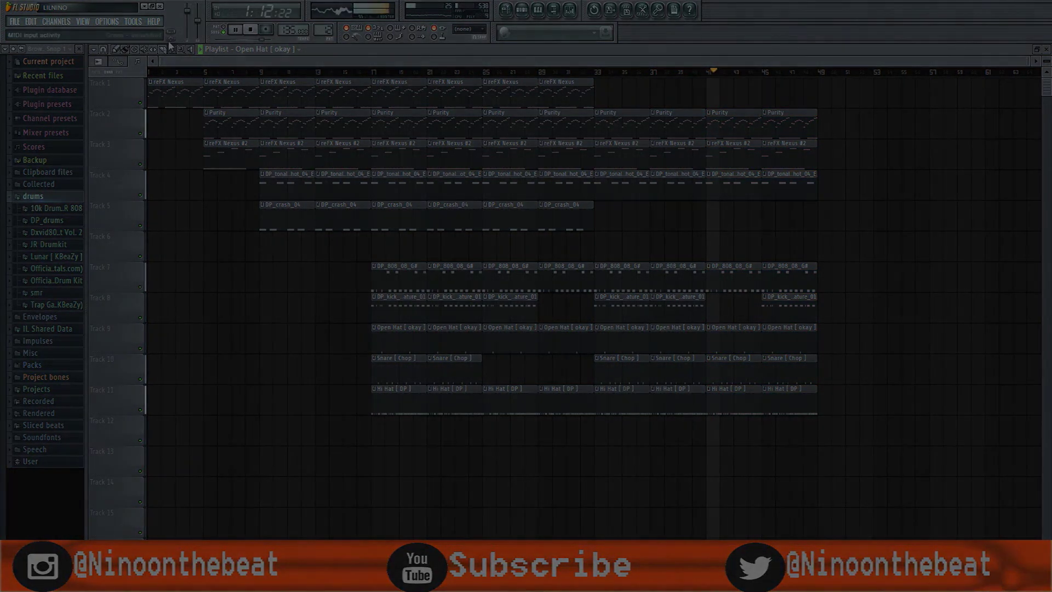